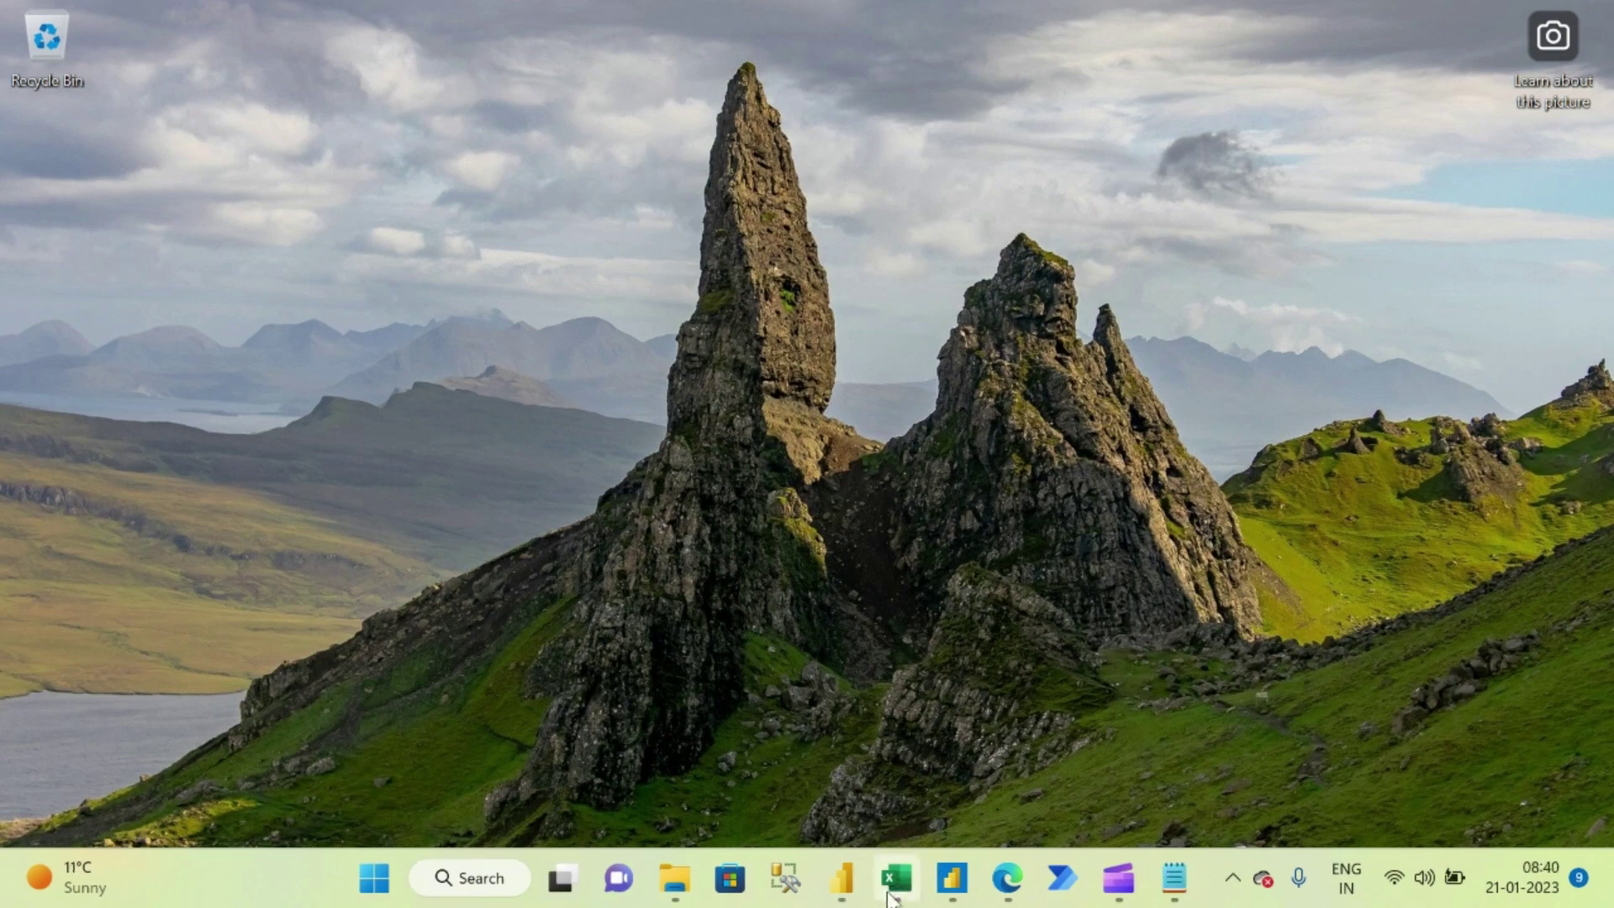
Switch to the Raw Data & Pricing.xlsx workbook in Excel and review its Pricing sheet before returning to Raw Data.
click(896, 877)
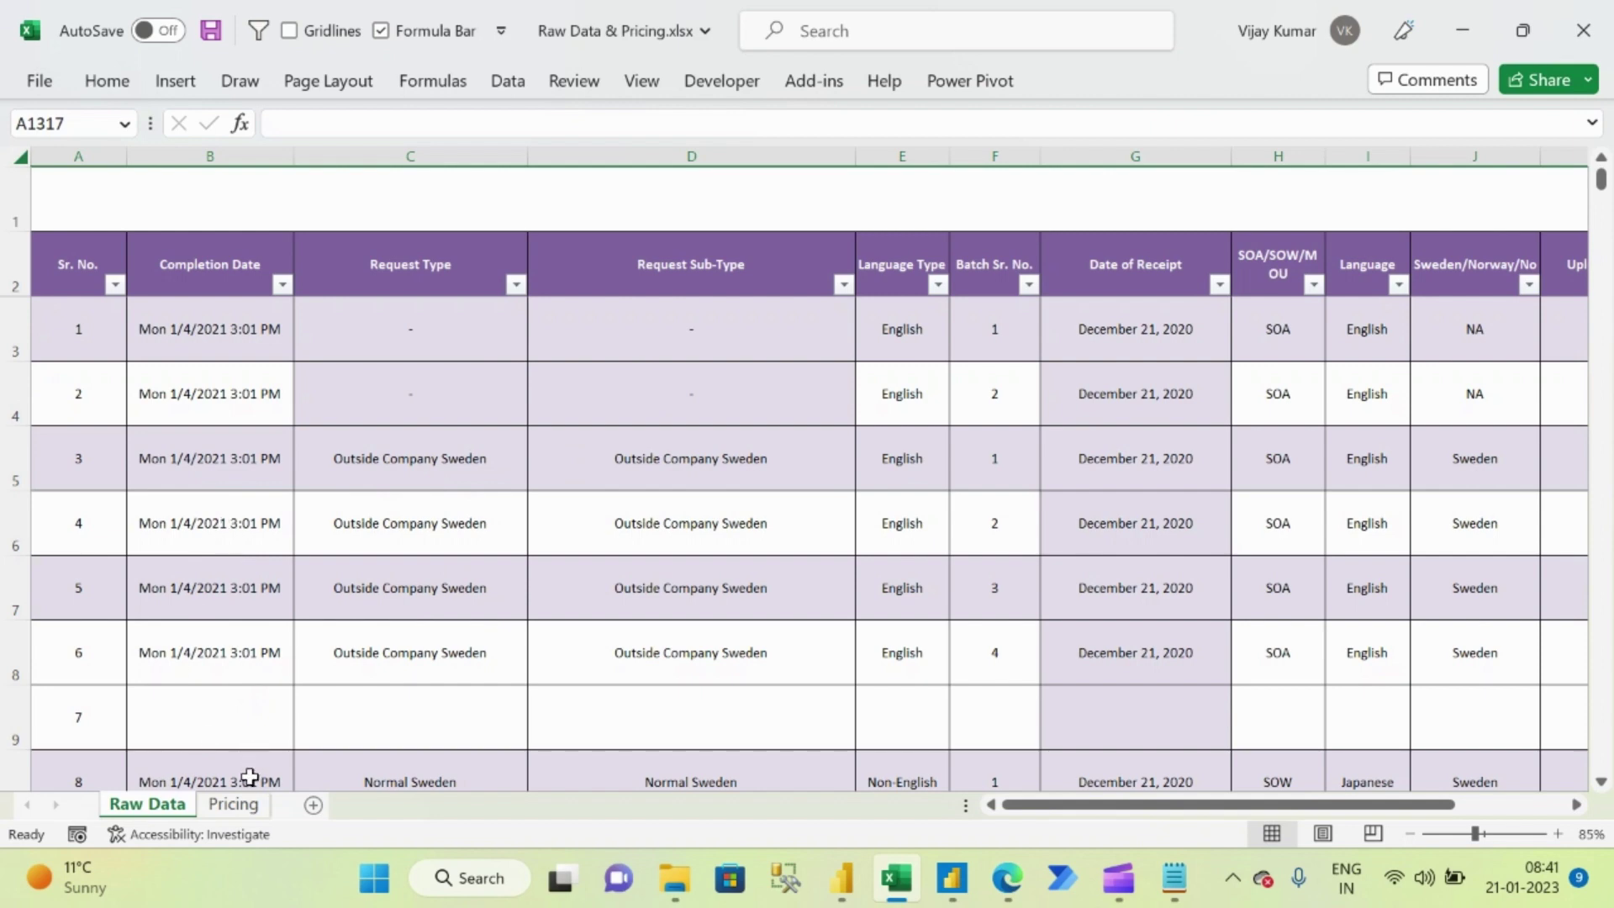
click(235, 805)
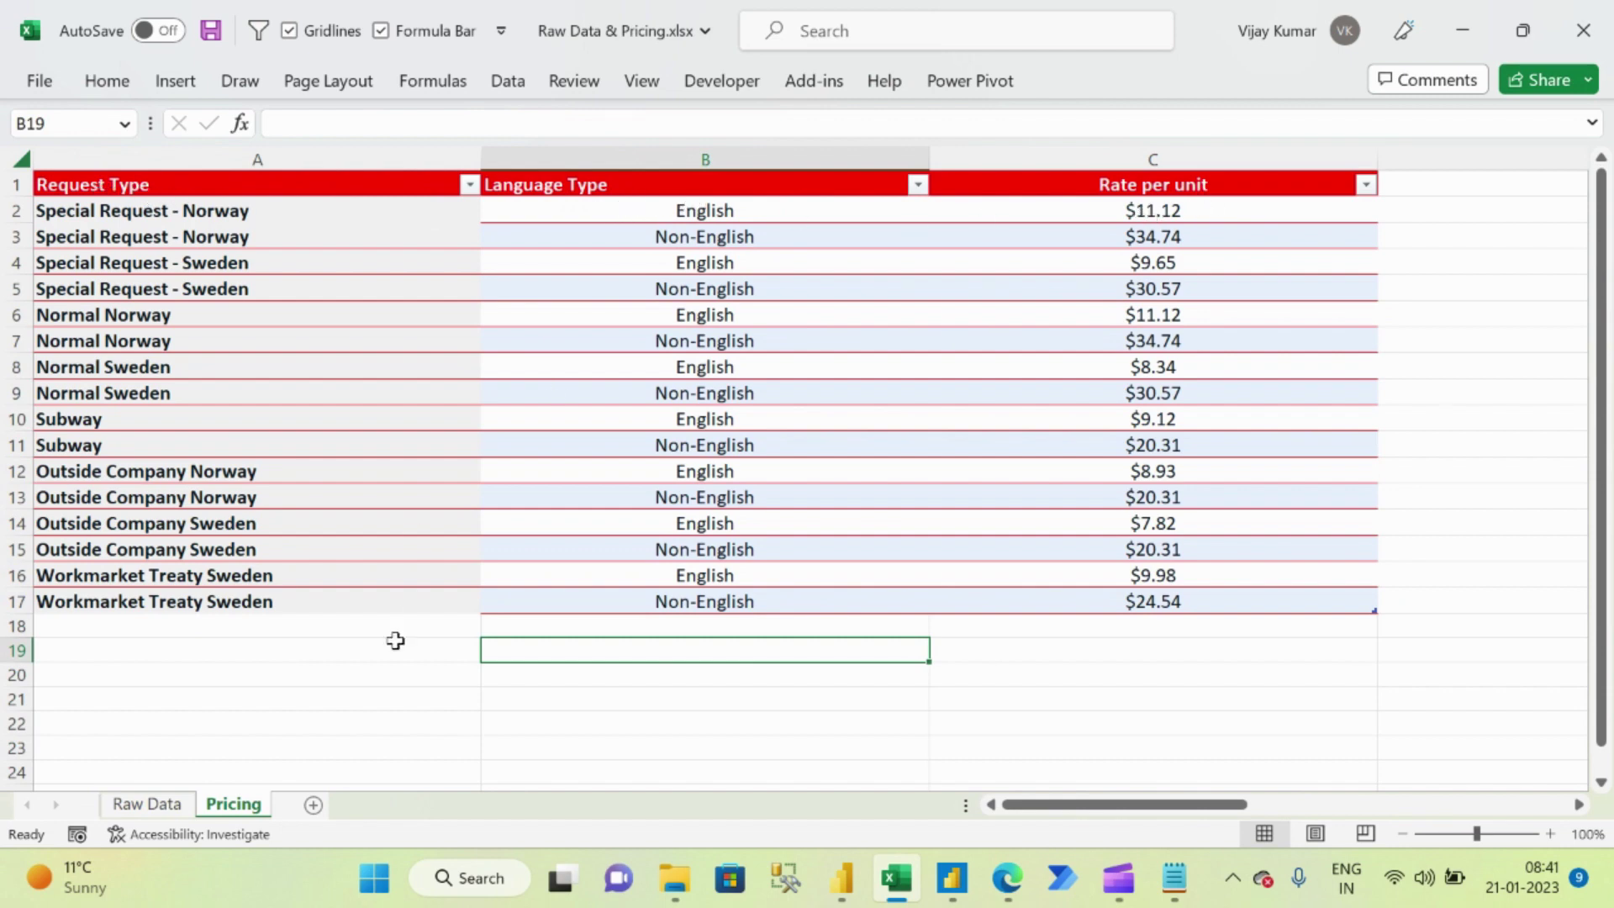
click(130, 804)
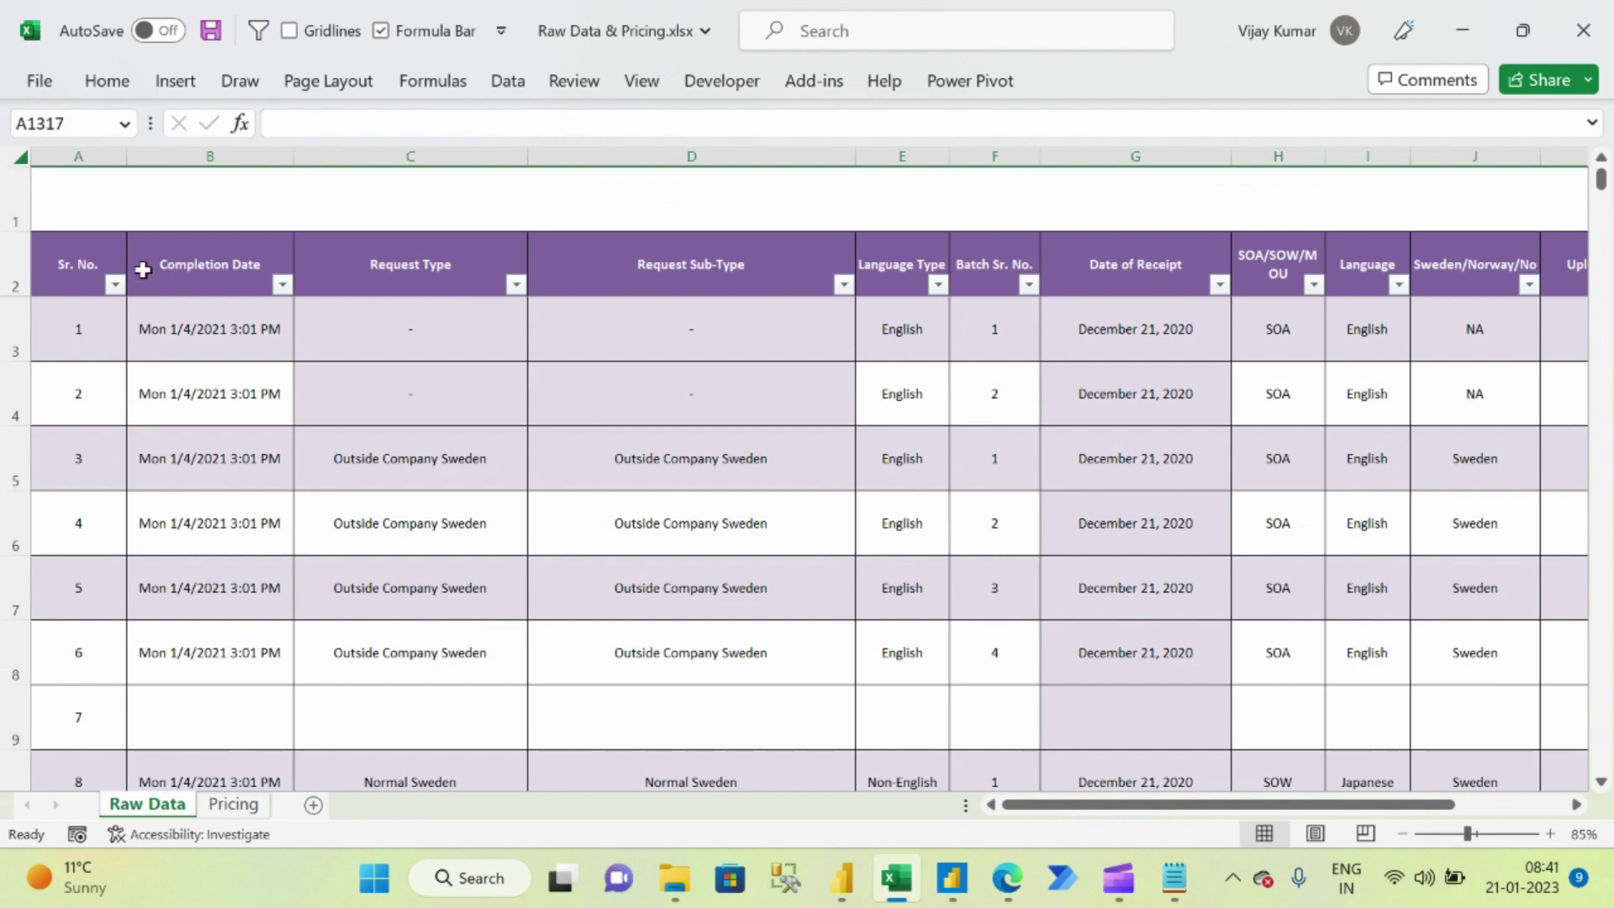
Examine the Raw Data sheet's column headers from Completion Date to Upload/Abstract Date and the Request Type filter values, and close the workbook.
click(191, 279)
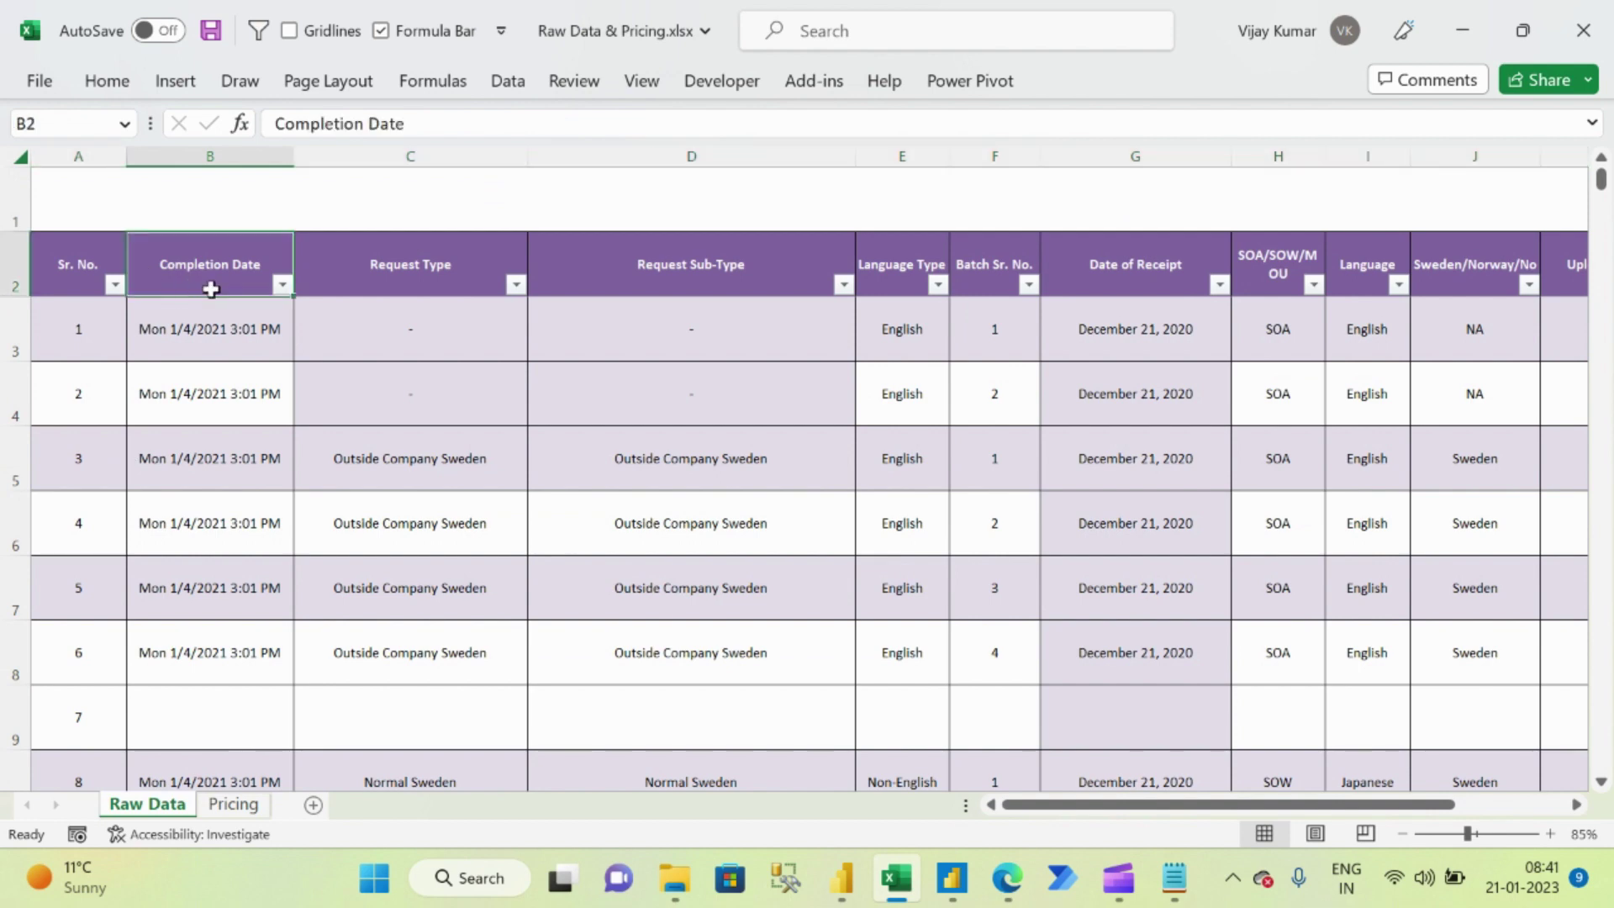
click(424, 269)
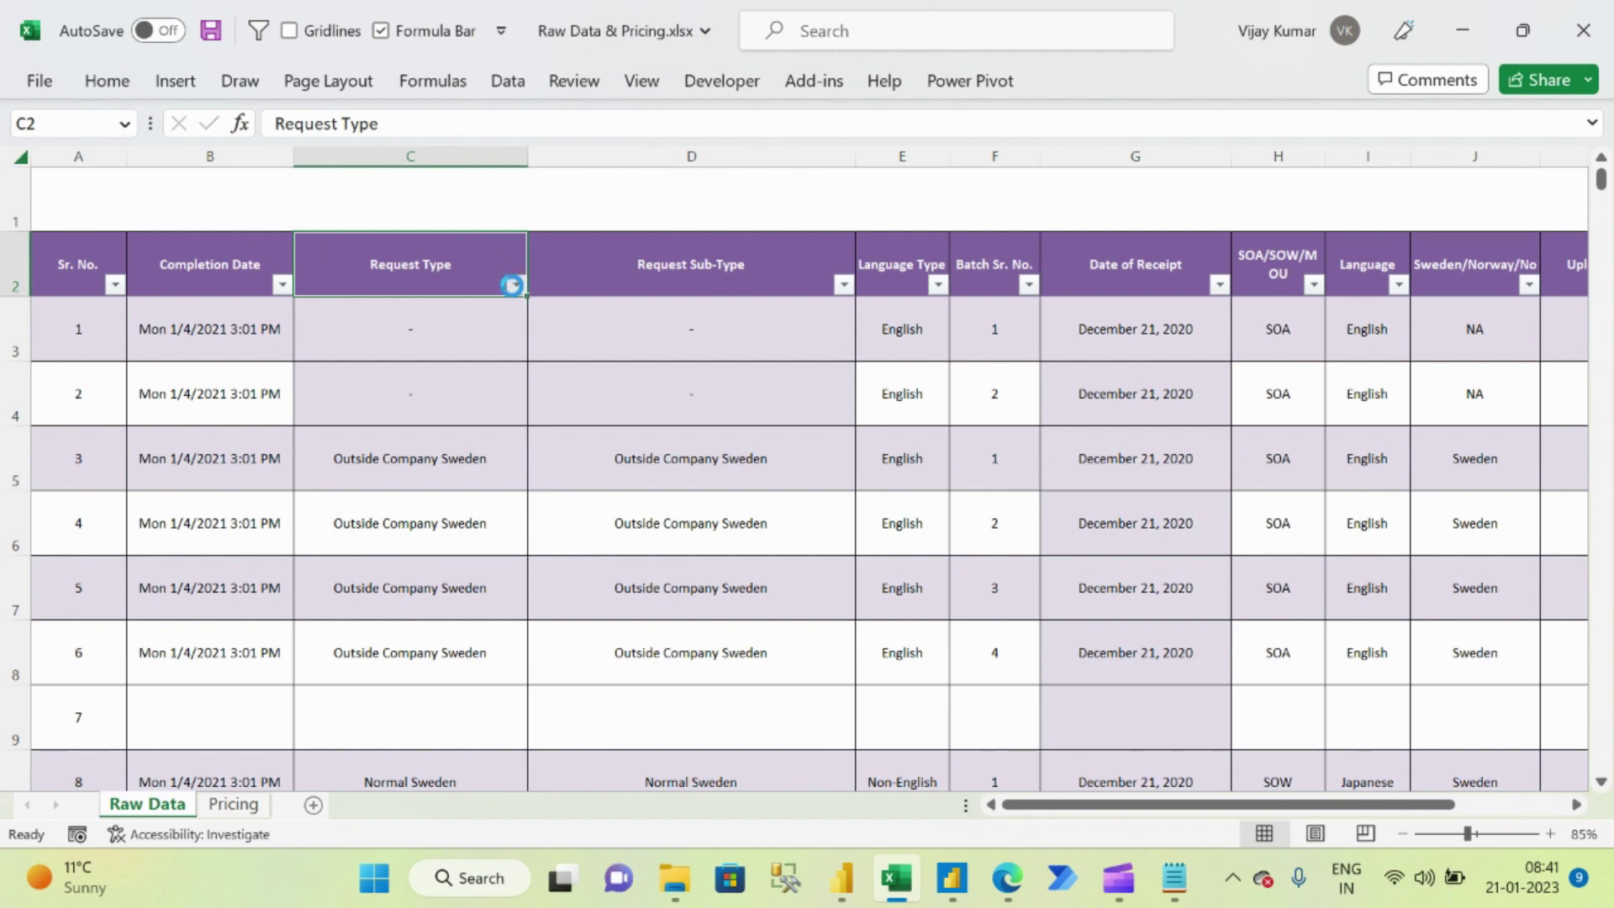
click(512, 285)
scroll(486, 654, down, 2)
scroll(486, 654, up, 2)
click(874, 264)
click(1092, 271)
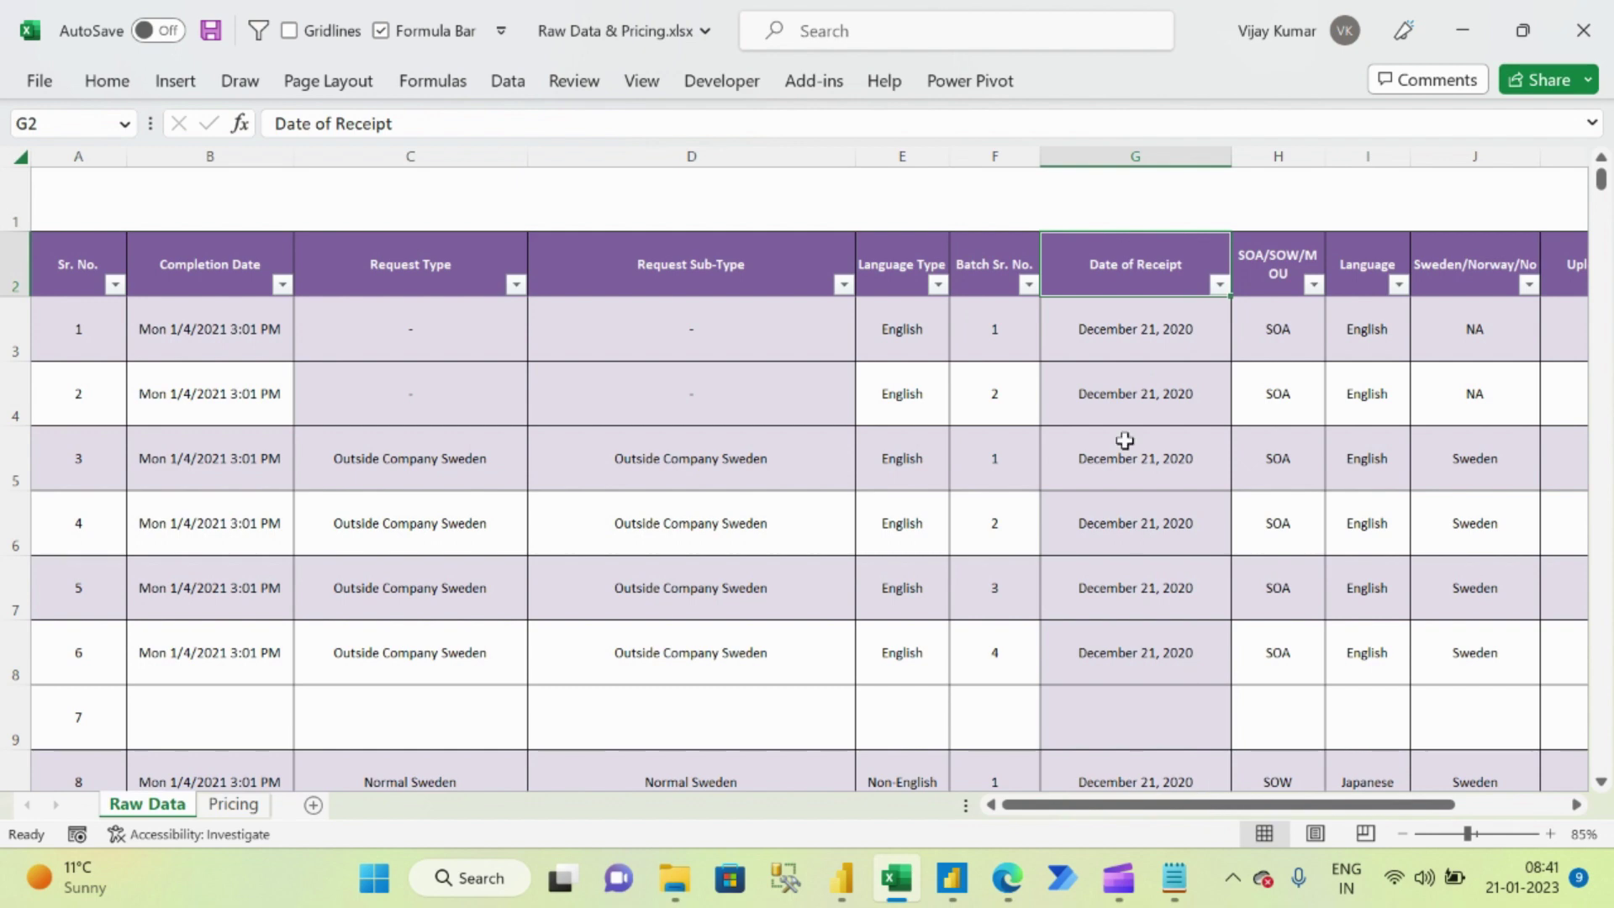
key(Right)
key(Right)
key(Right)
key(Right)
scroll(620, 659, left, 2)
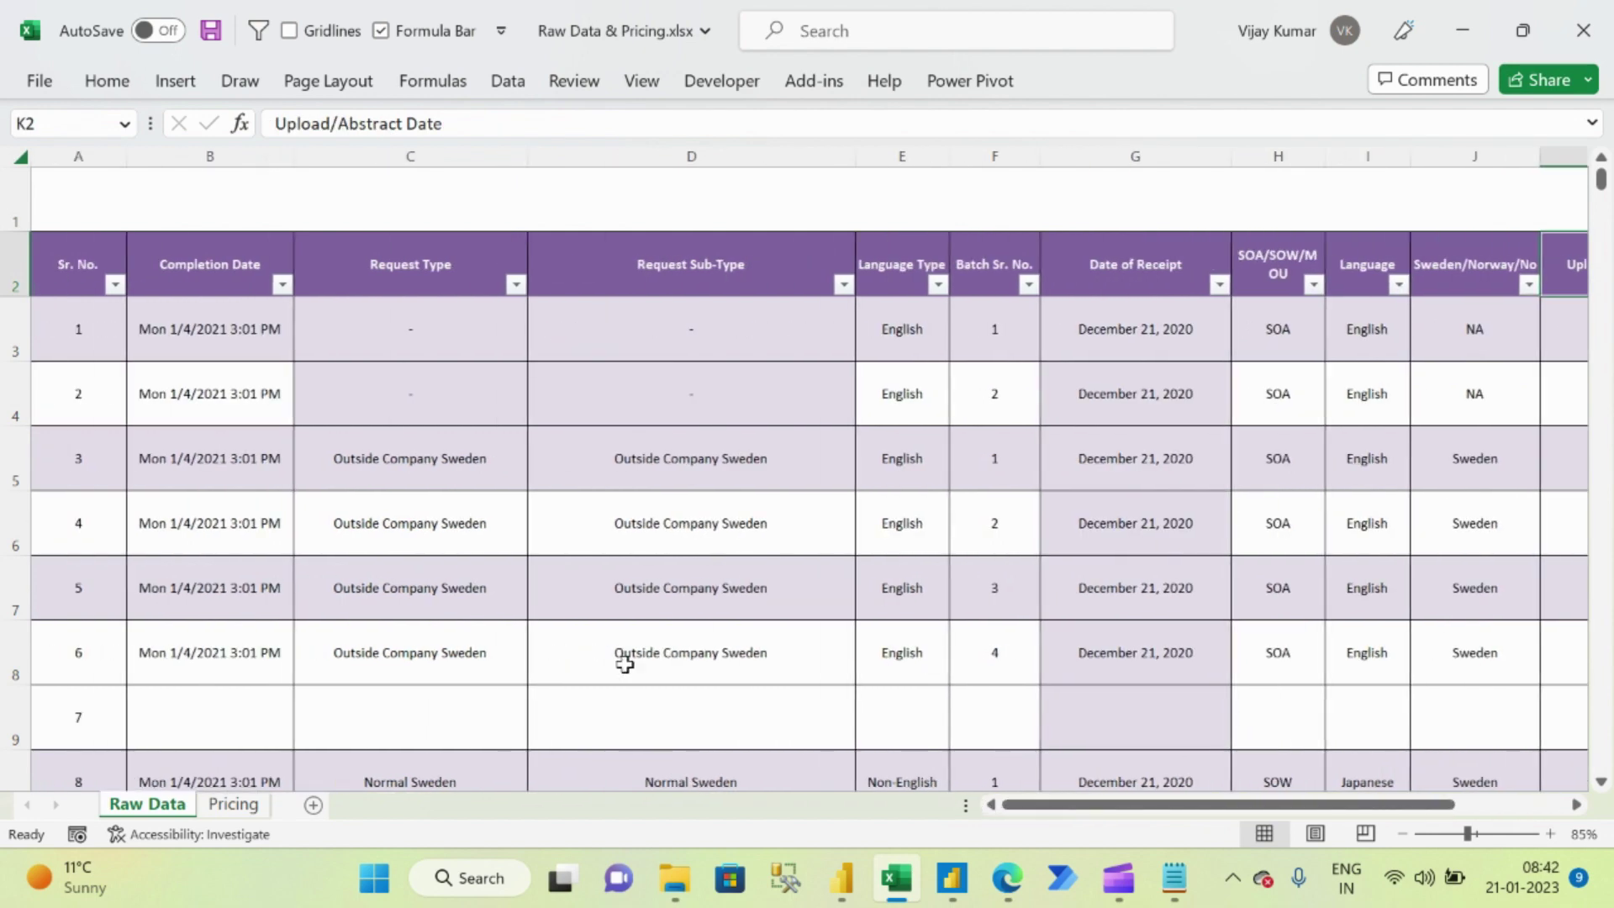
click(1601, 21)
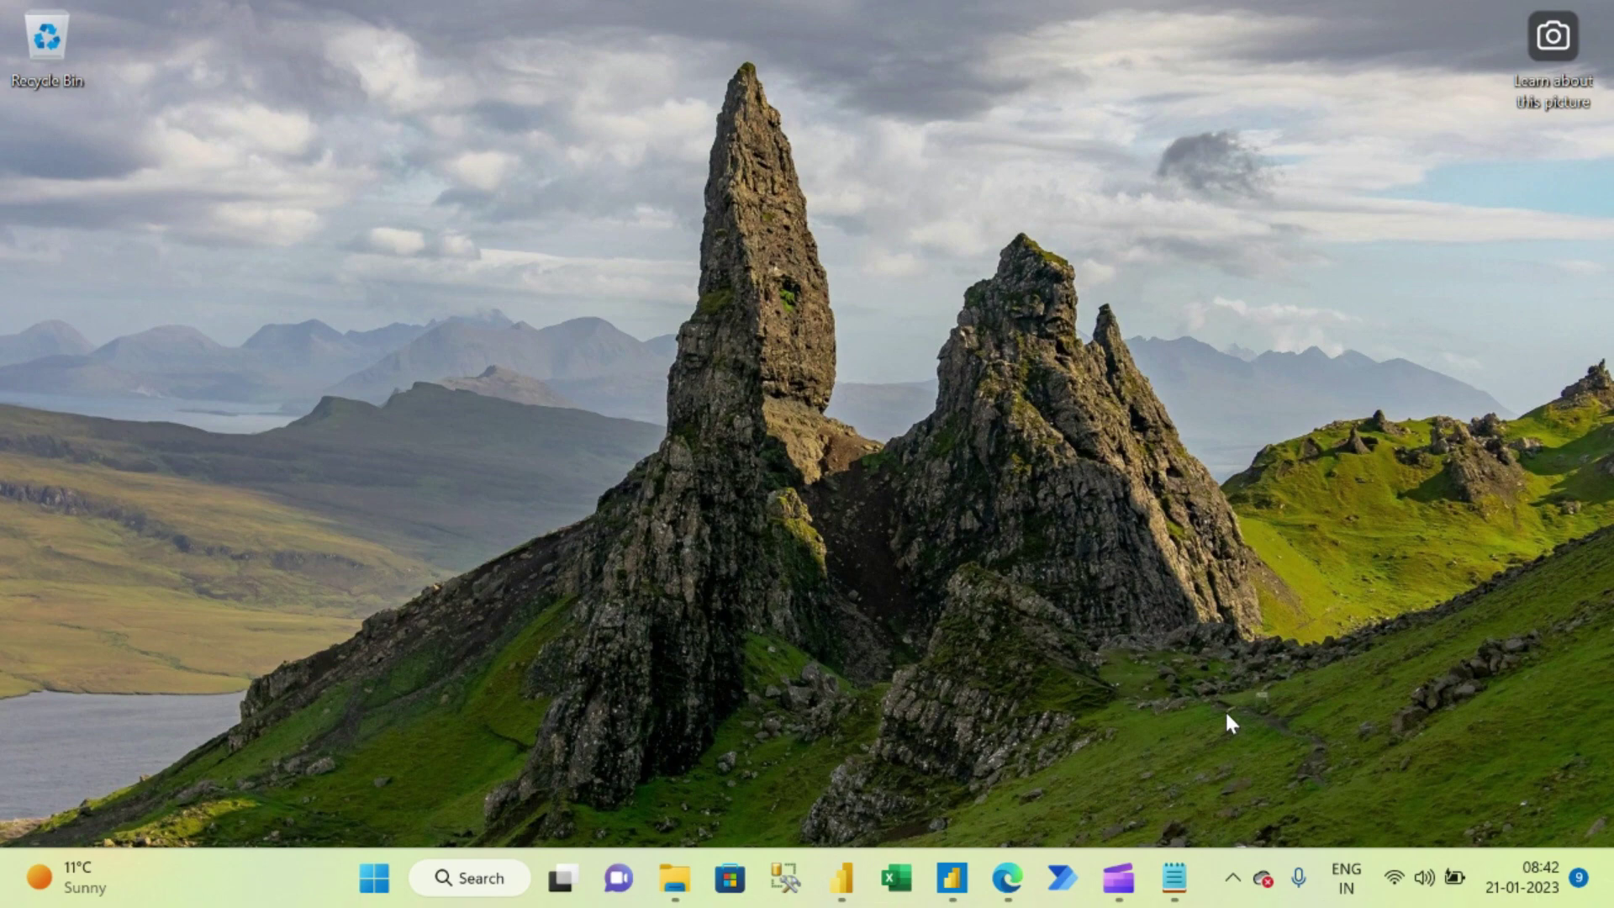
Read through the five dashboard requirements in the Info.txt note in Notepad and minimise it.
click(1180, 882)
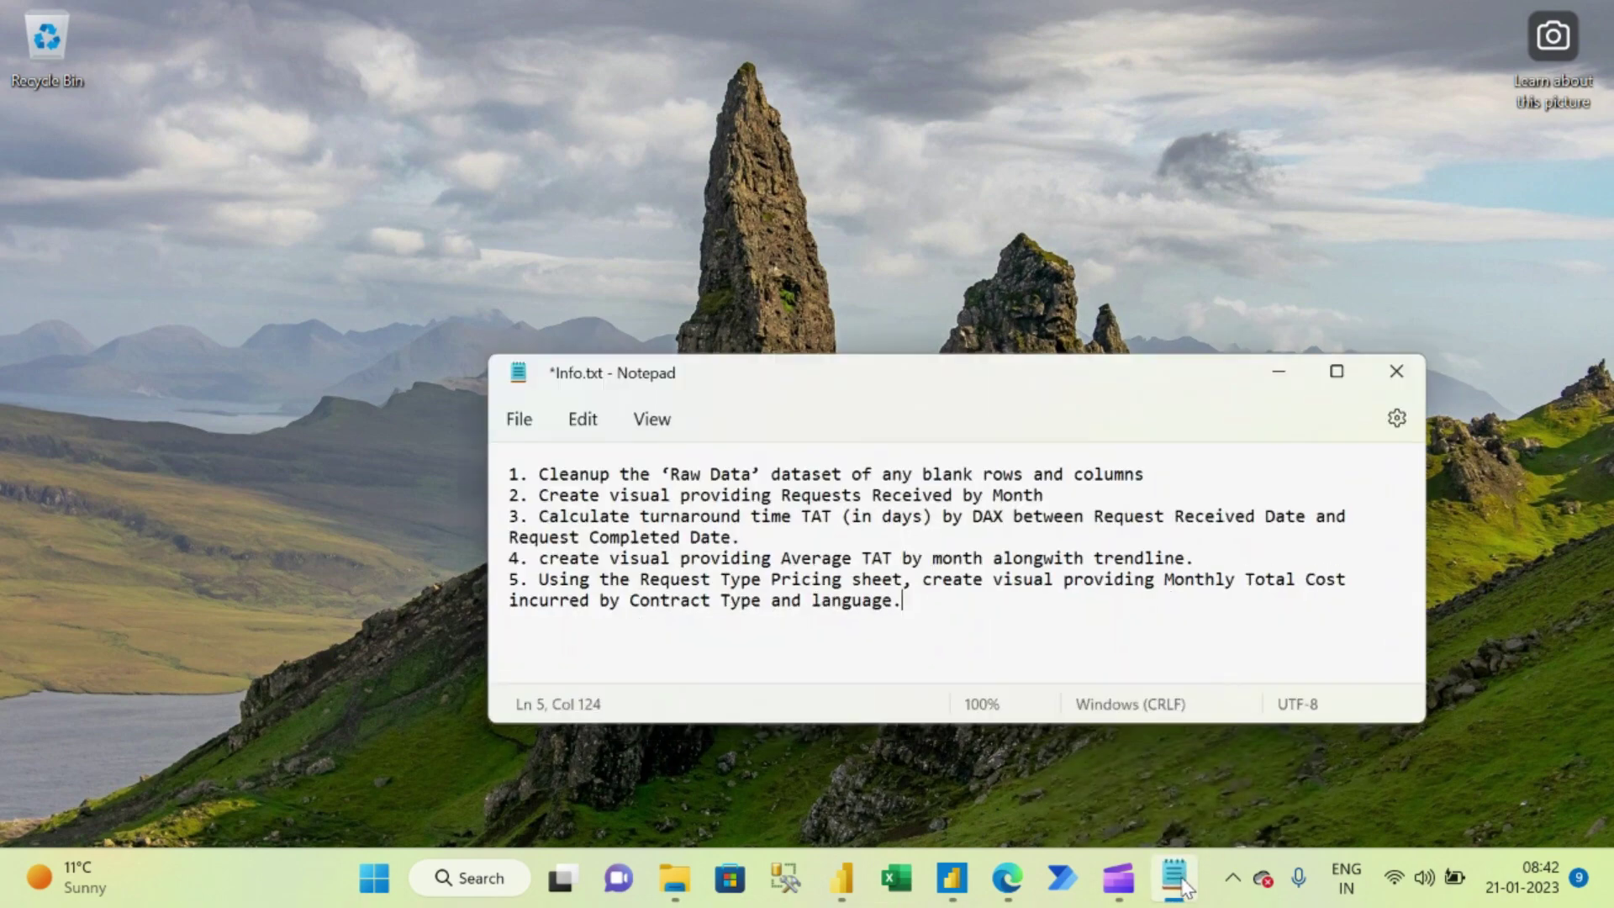
drag(529, 475, 862, 475)
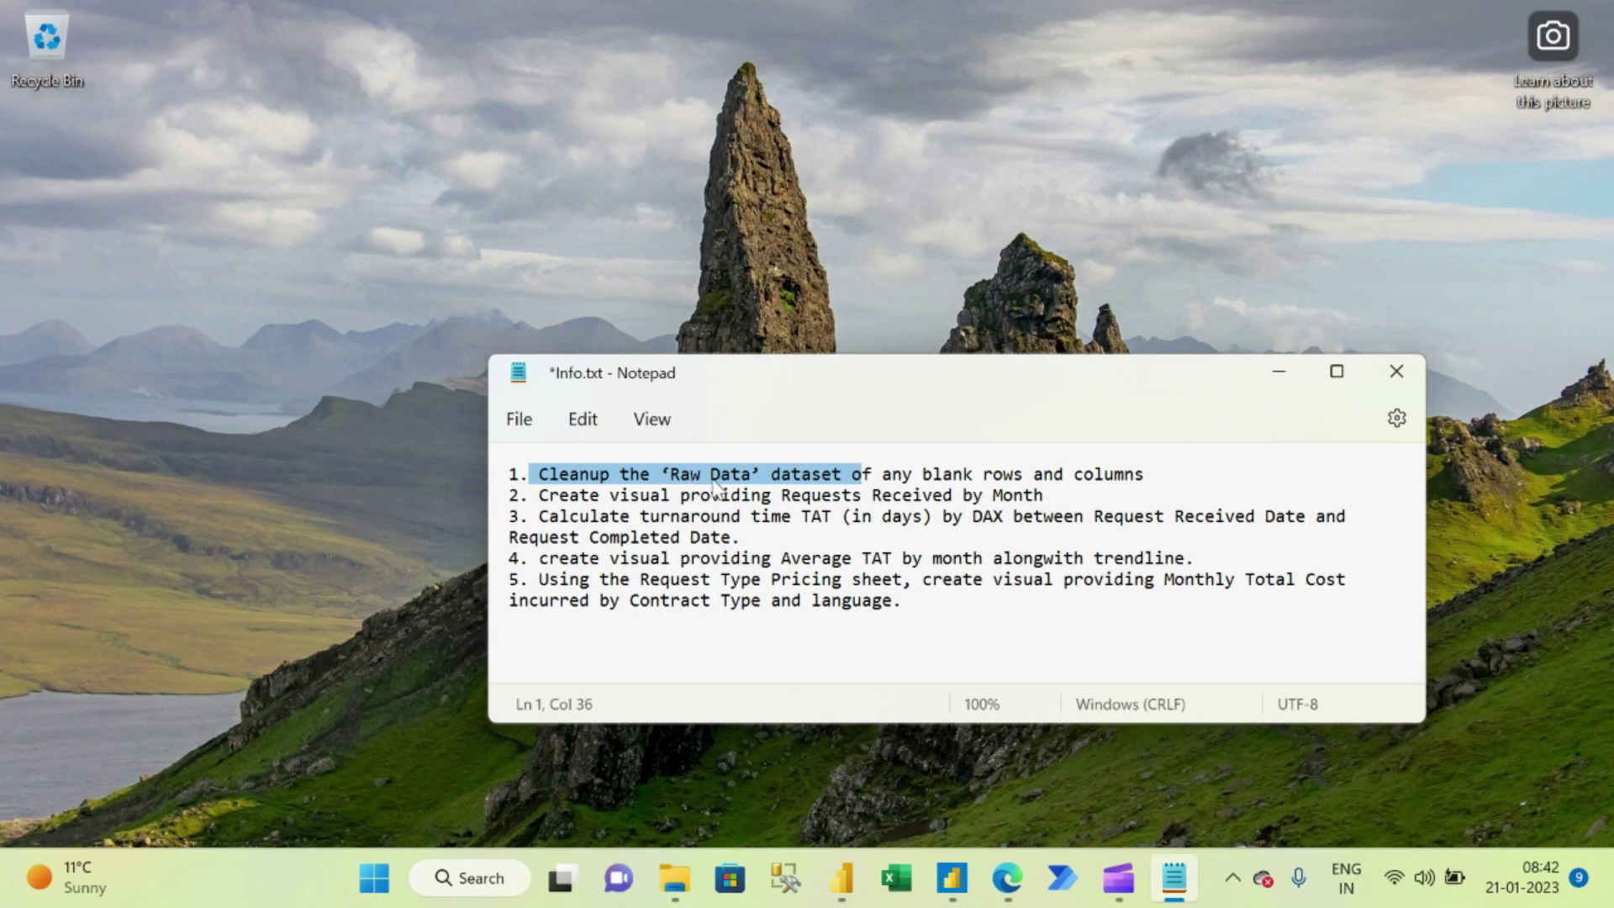
drag(1150, 473, 902, 475)
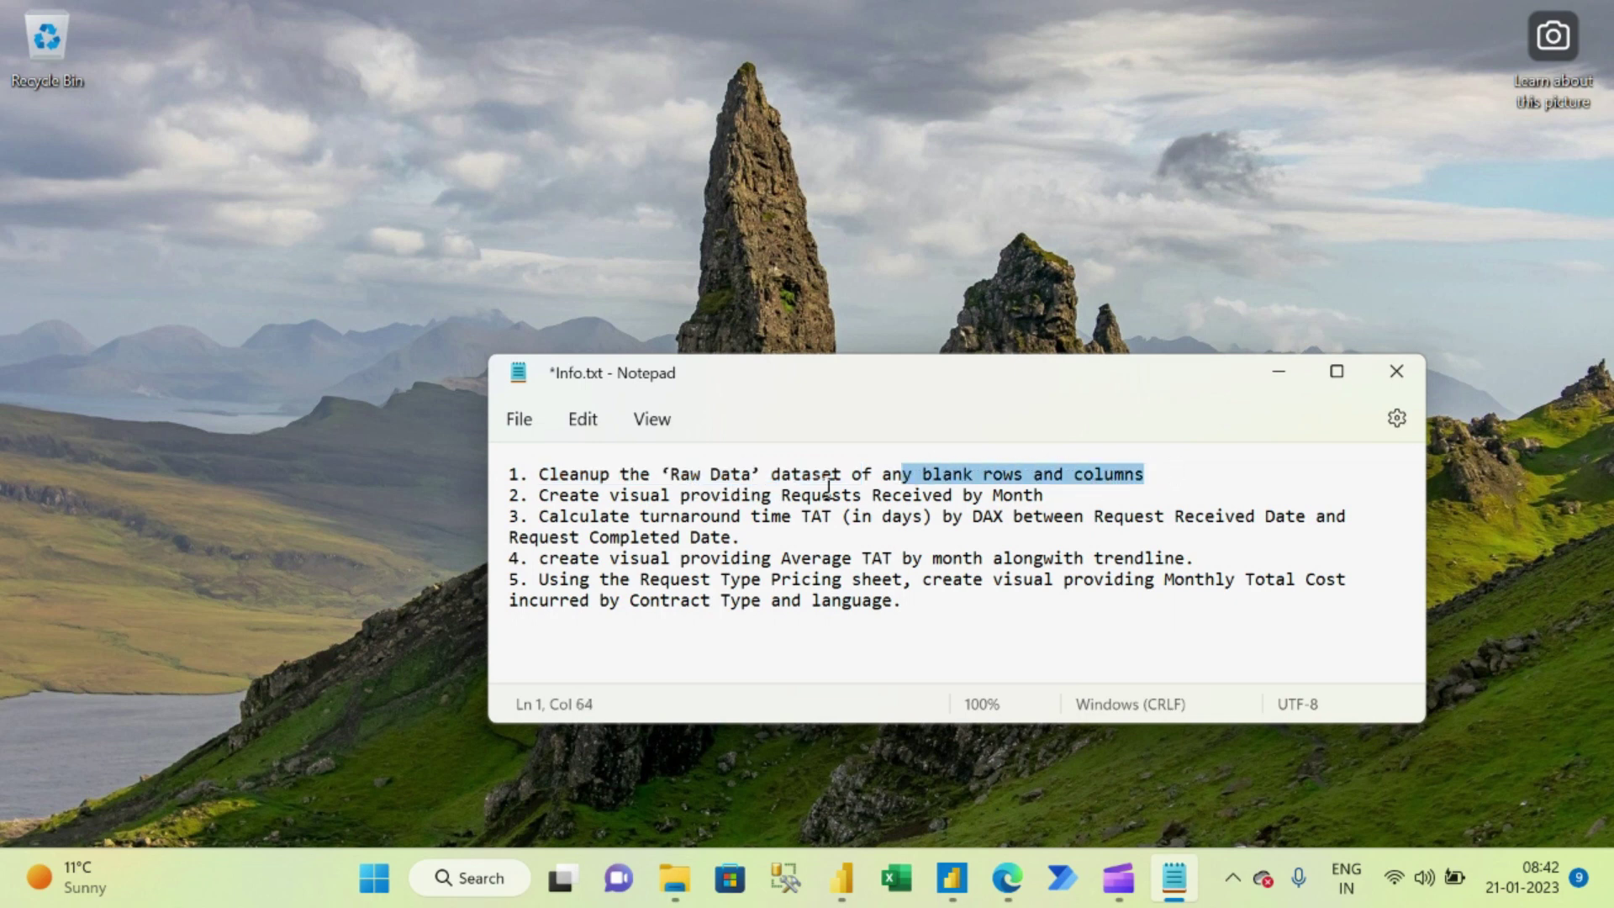
drag(542, 496, 797, 486)
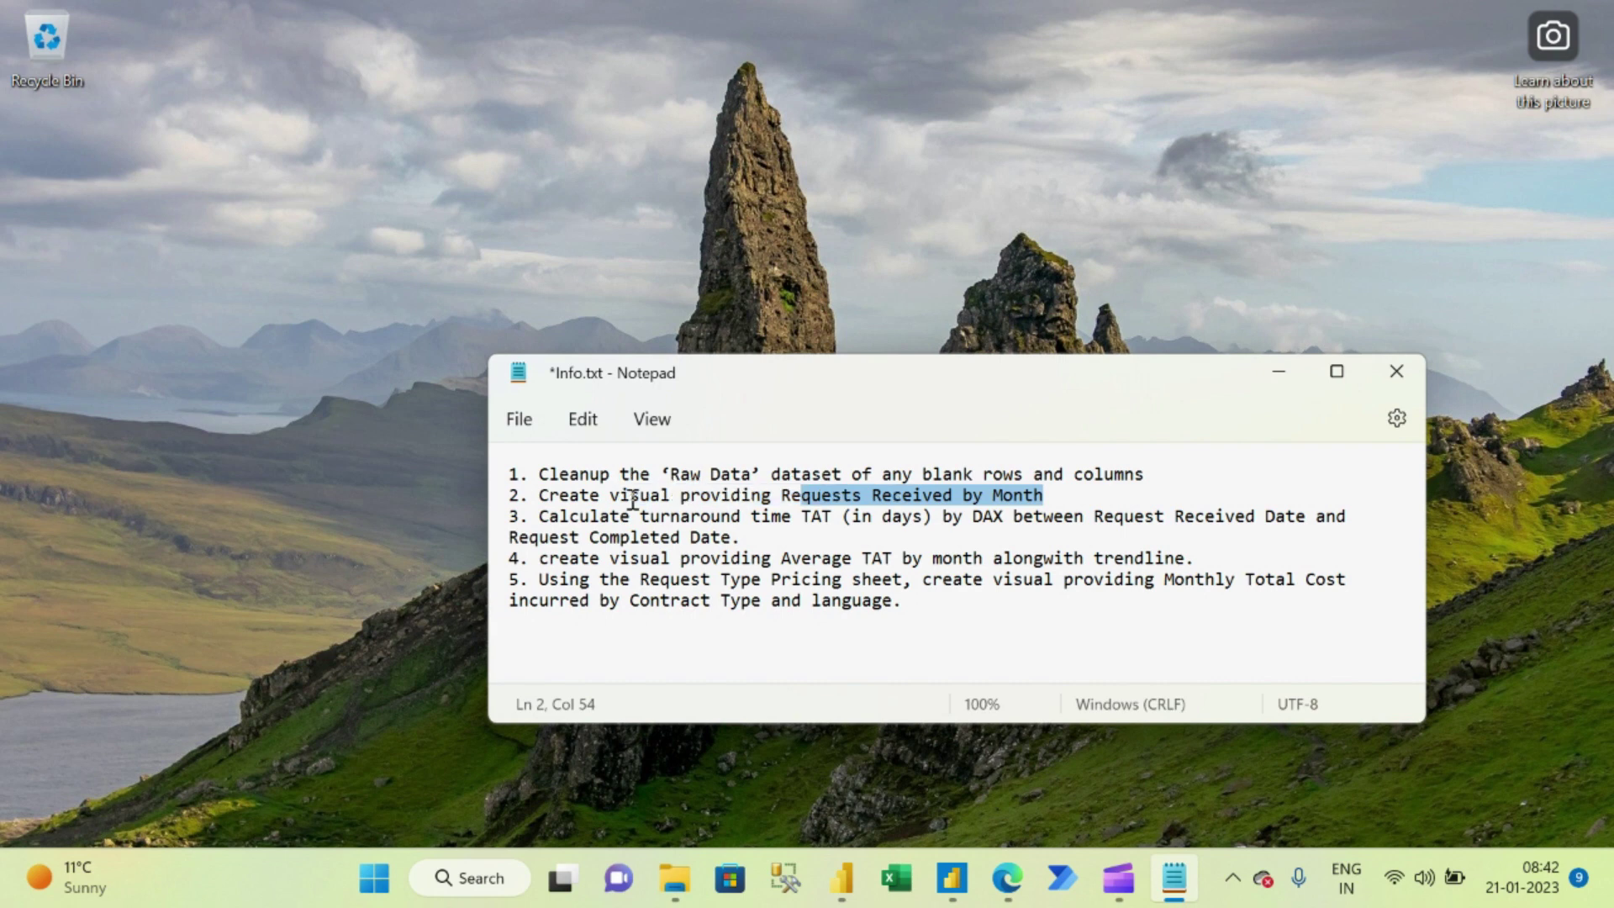
click(537, 517)
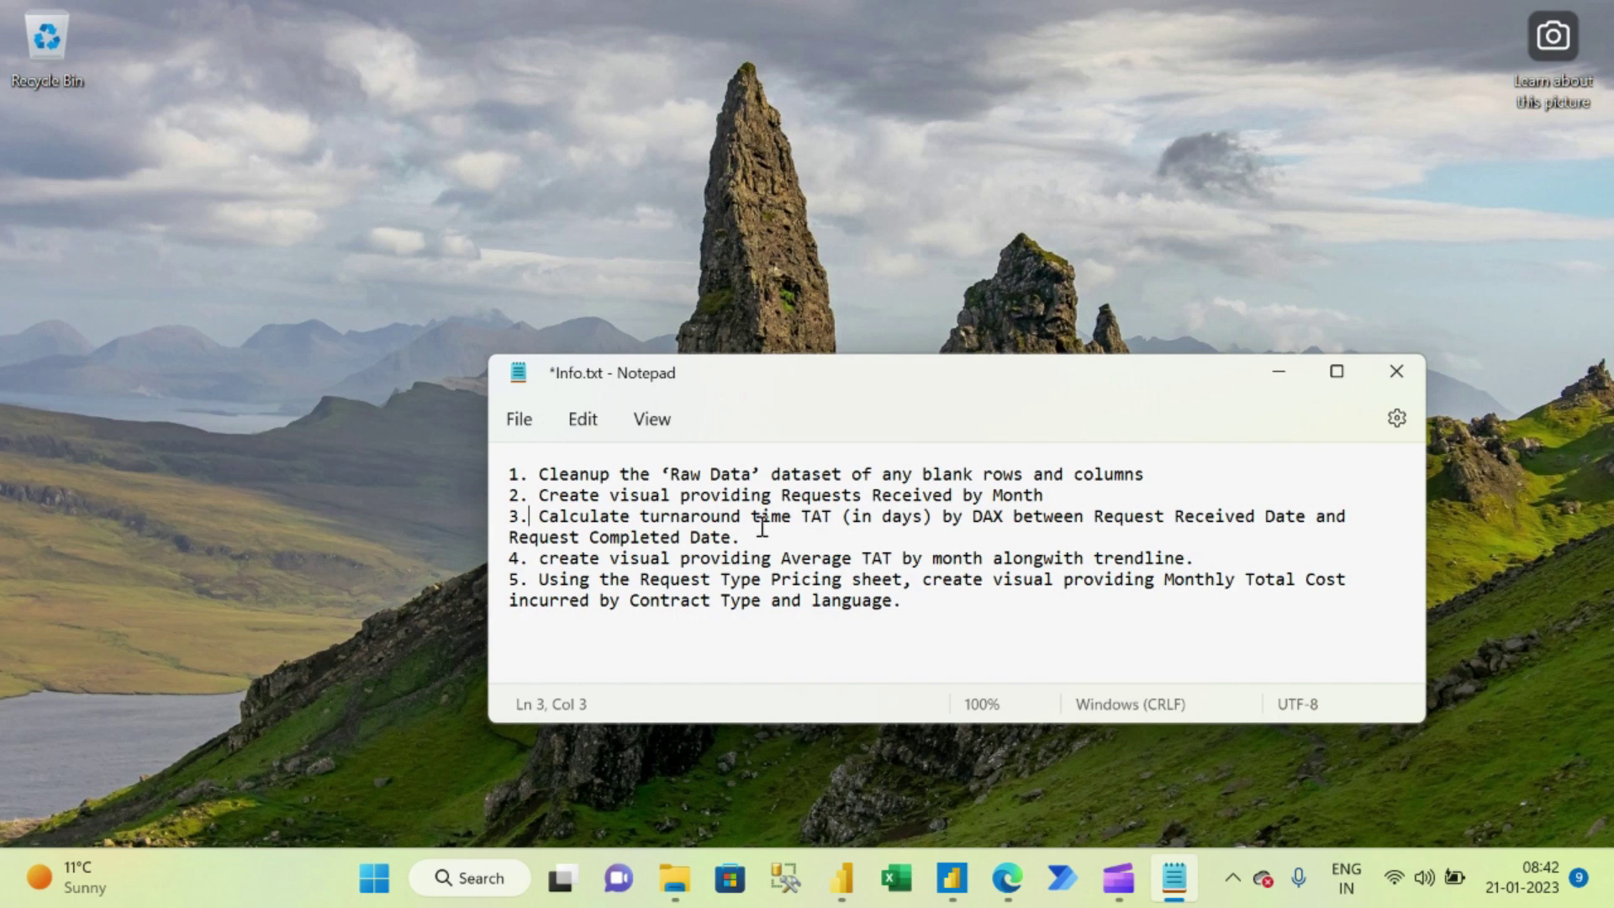
drag(1012, 517, 559, 519)
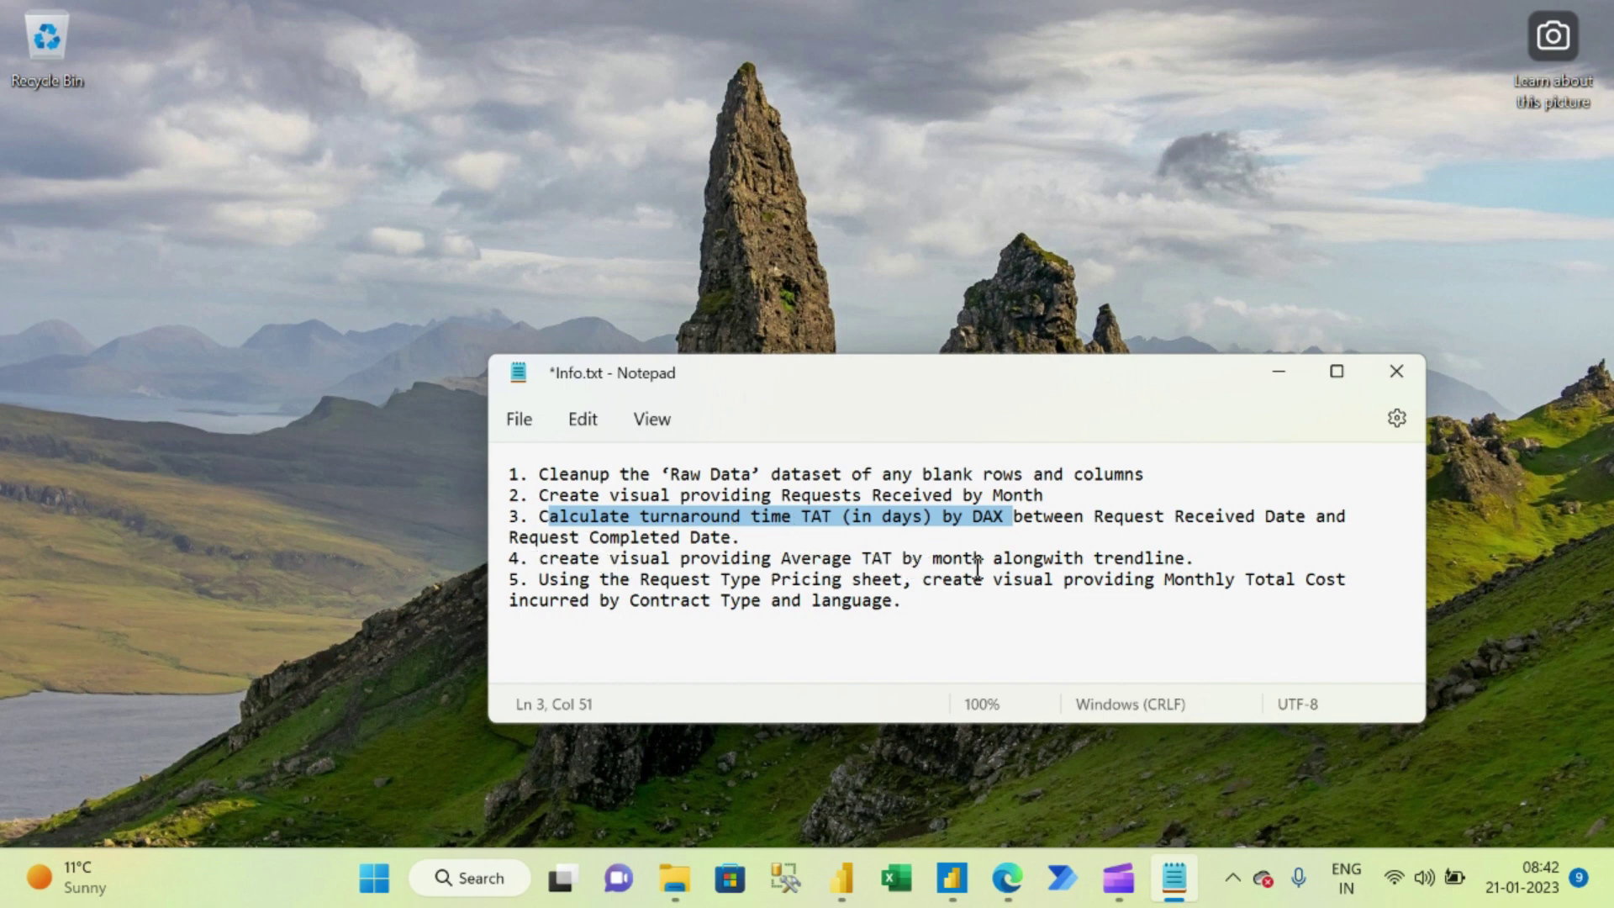
drag(1195, 560, 931, 558)
click(539, 579)
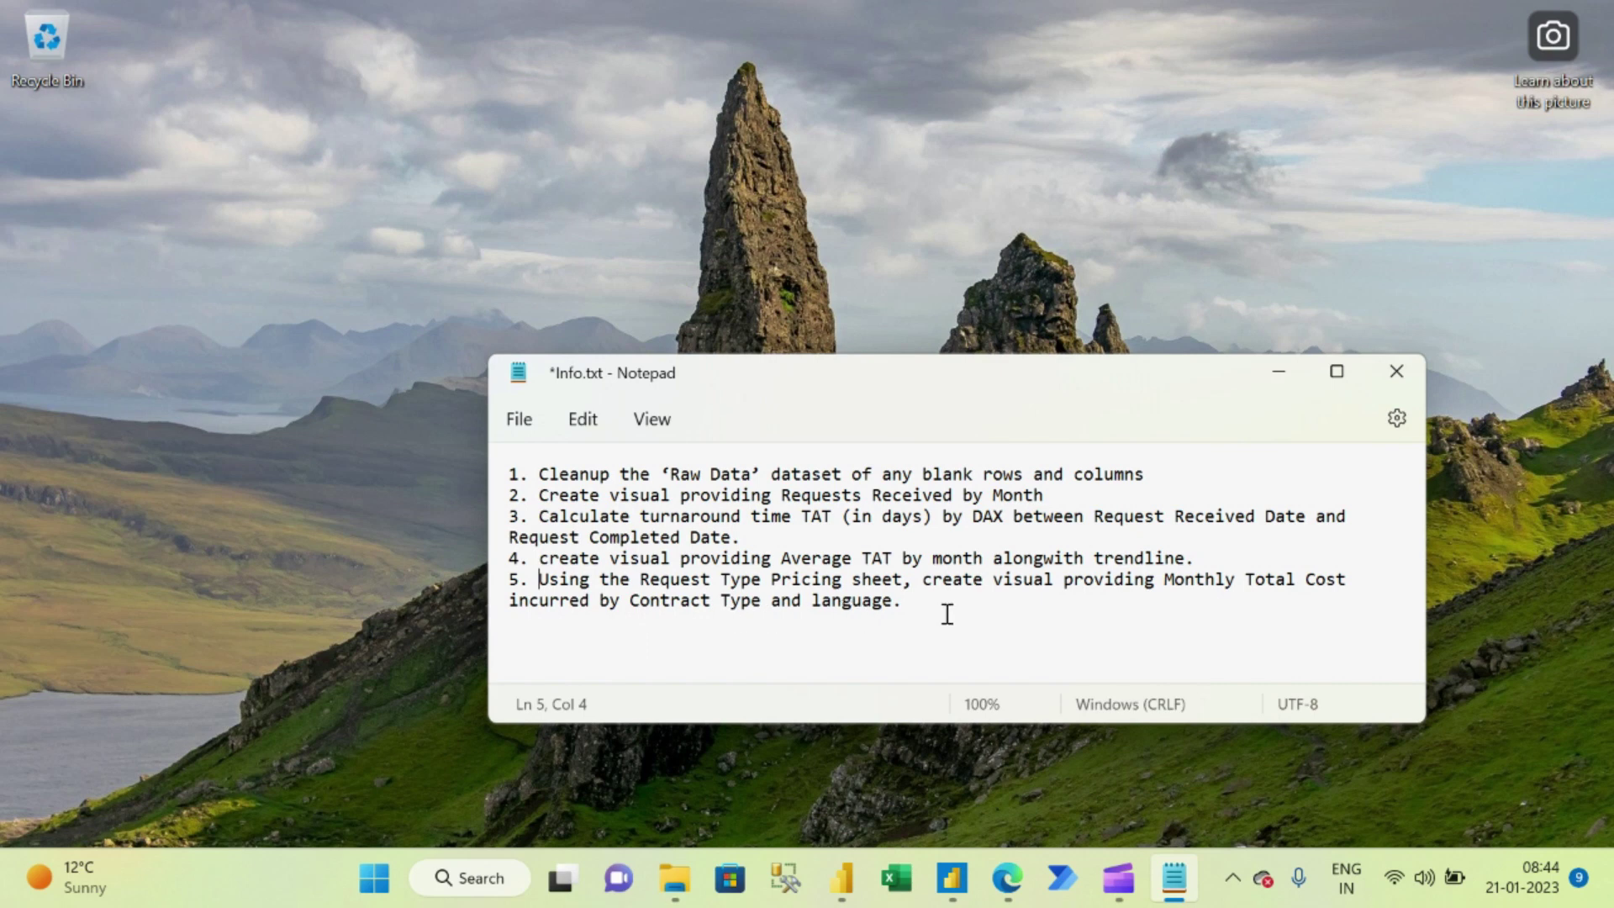
drag(947, 614, 468, 467)
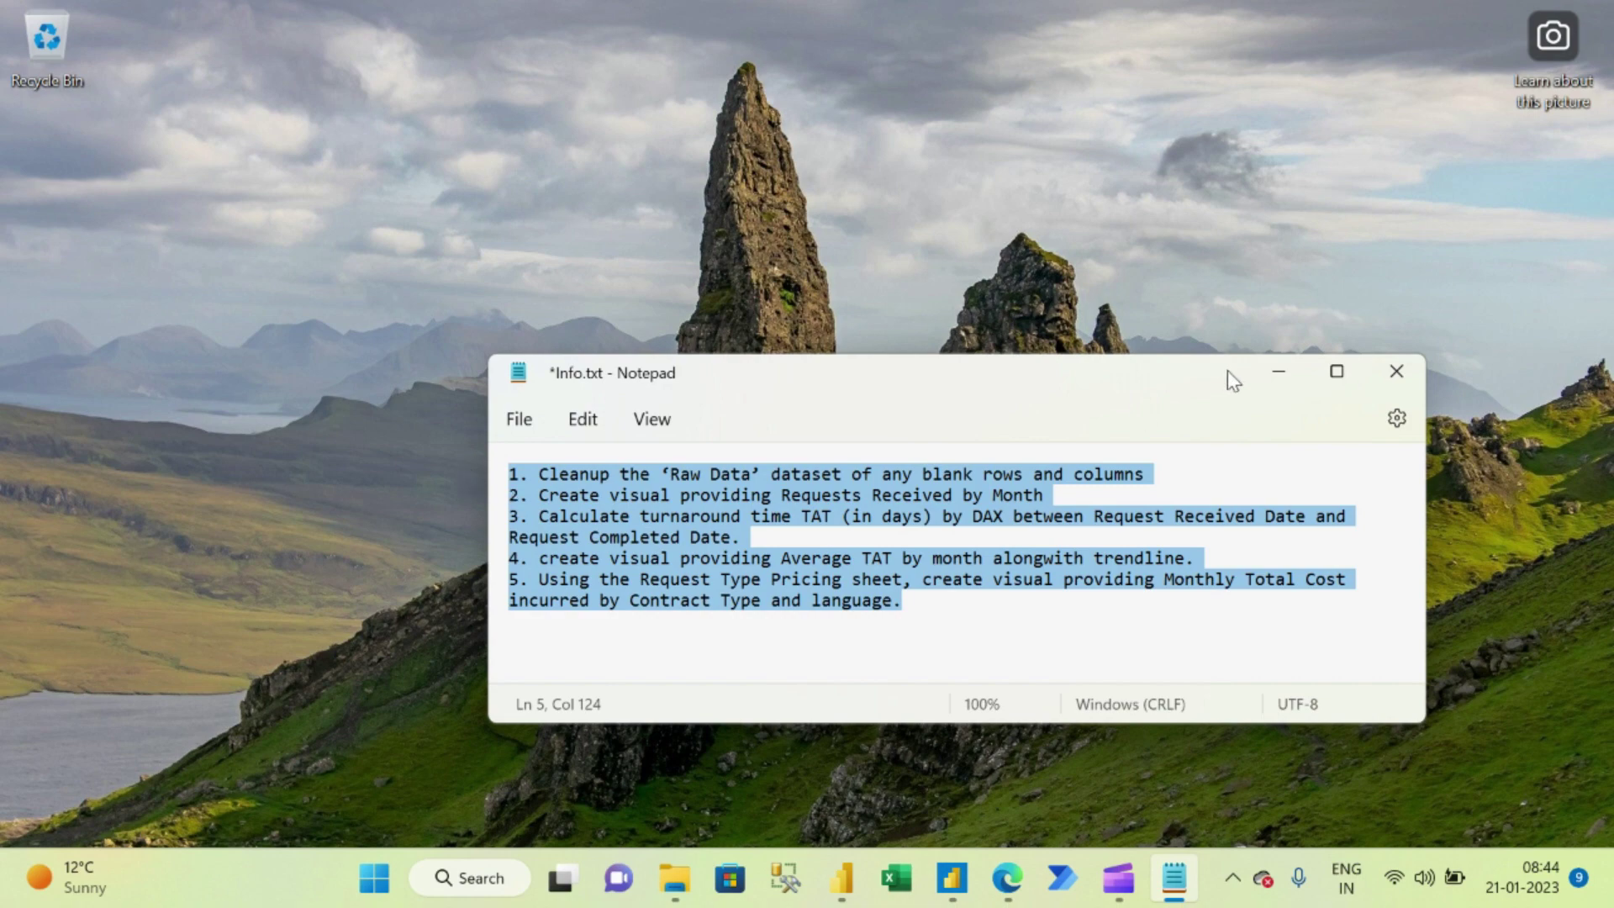
click(1278, 371)
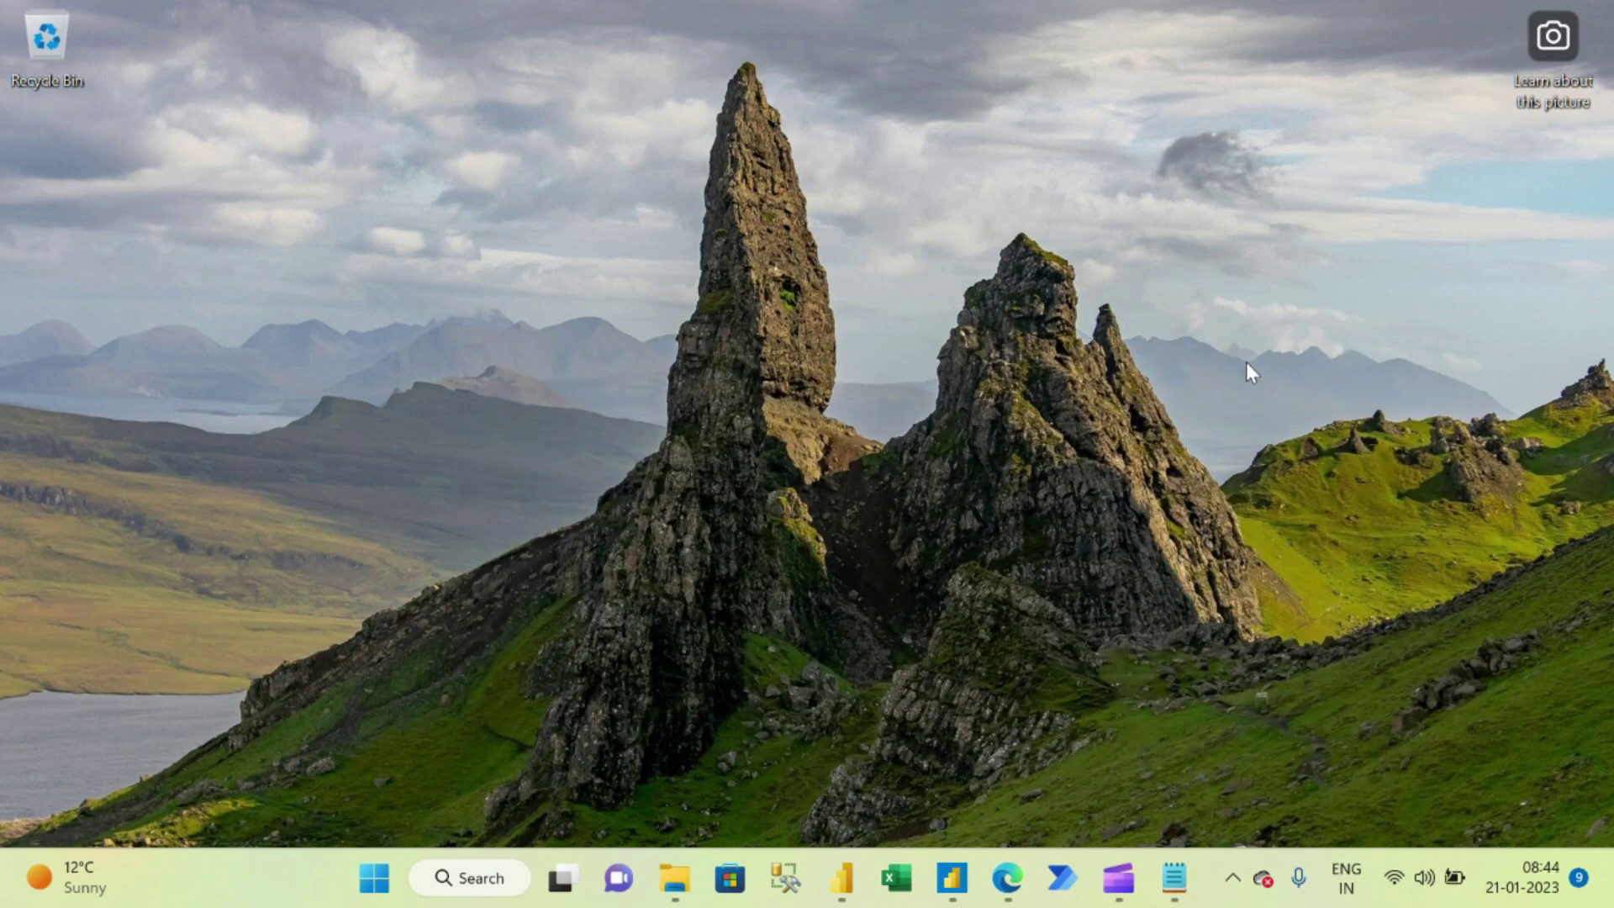
Switch to Power BI Desktop and open Raw Data & Pricing.xlsx as an Excel data source.
click(952, 878)
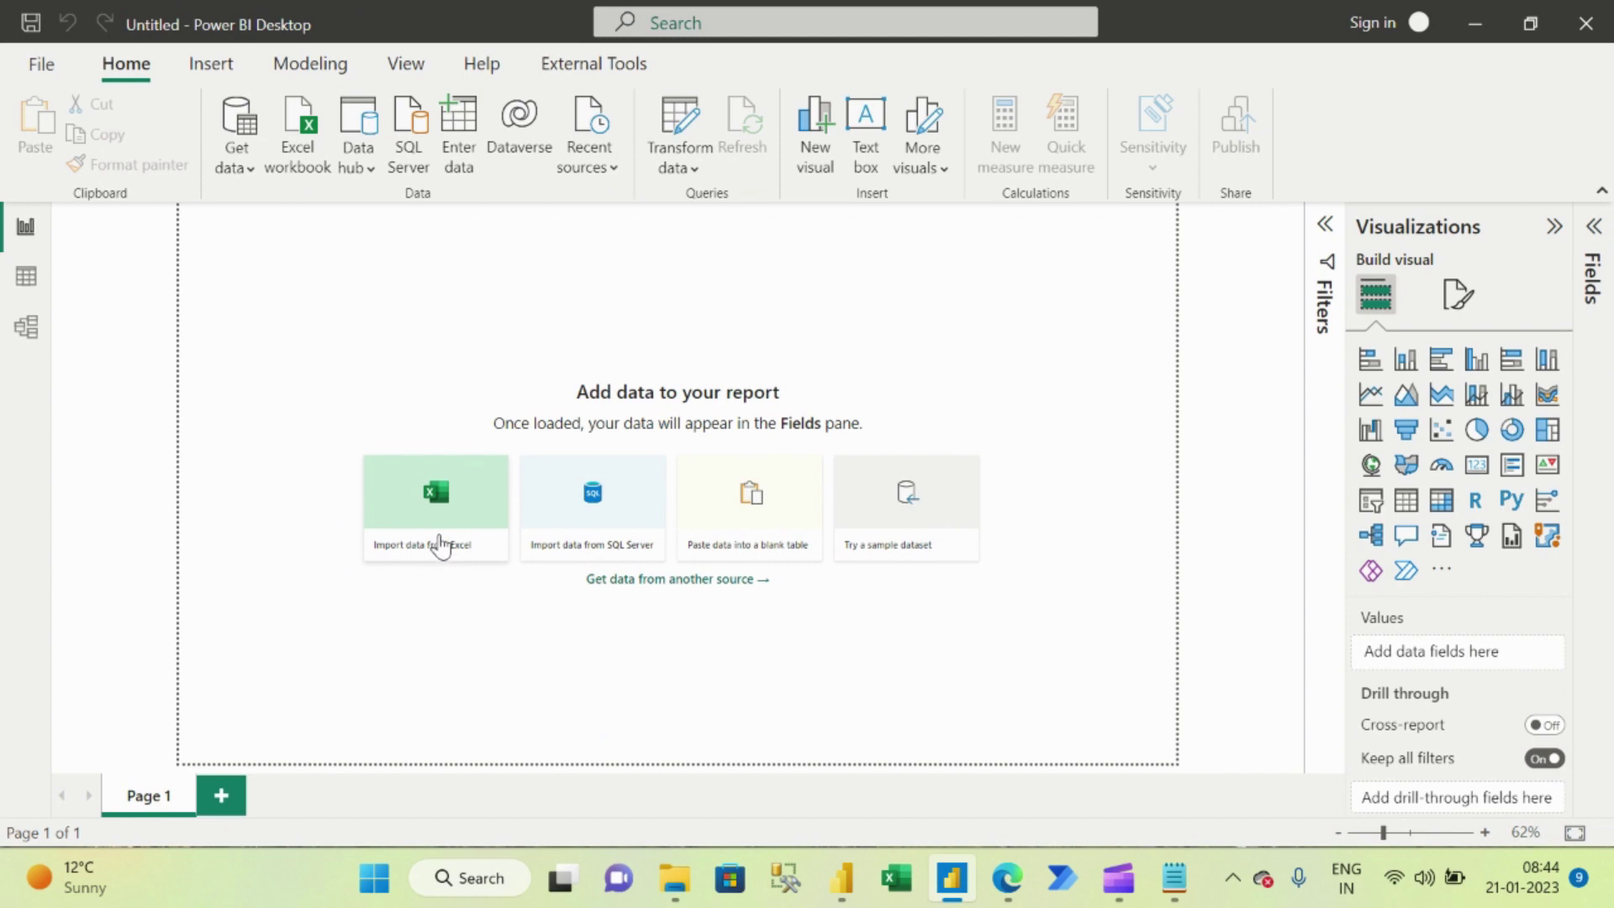
click(443, 544)
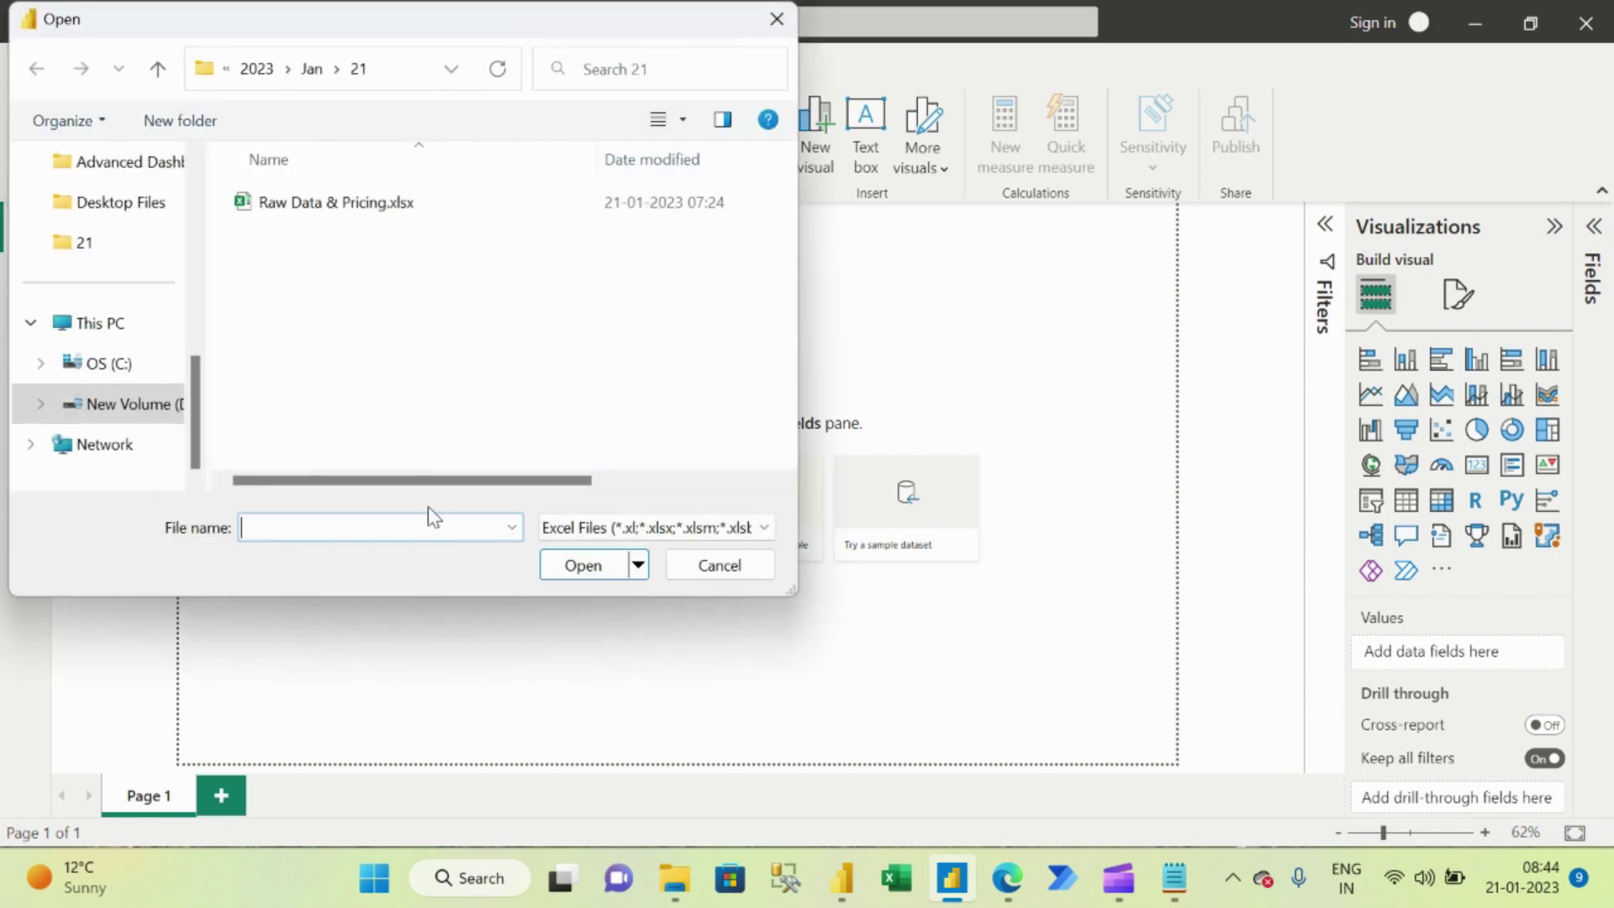
click(356, 215)
click(567, 568)
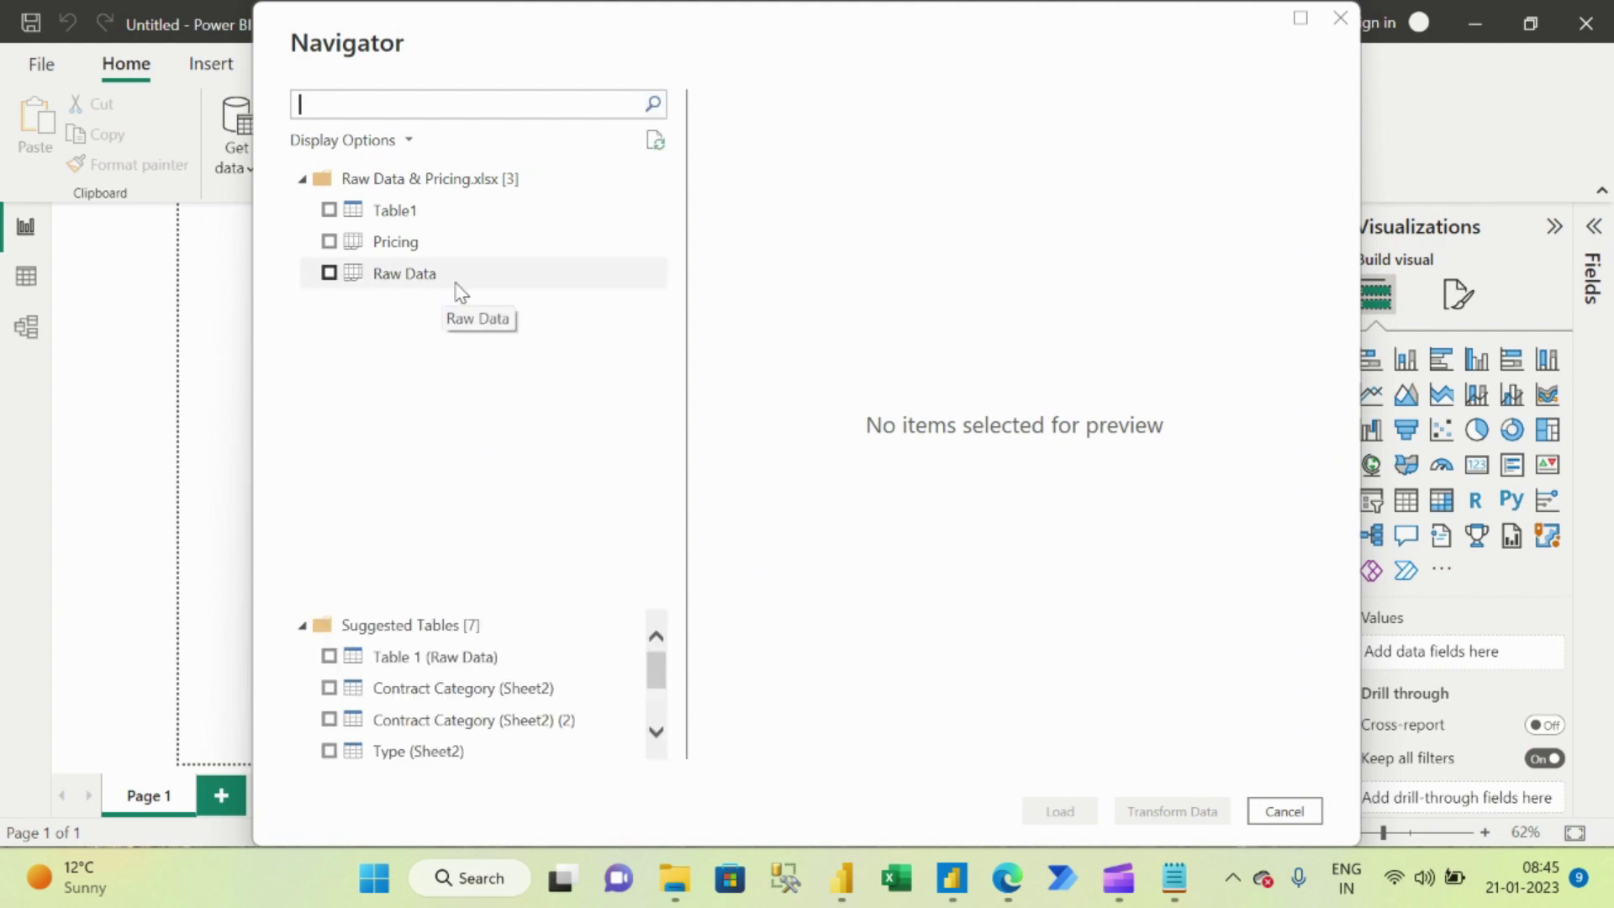
Choose the Pricing and Raw Data sheets for import and open them in Power Query Editor for transformation.
click(328, 242)
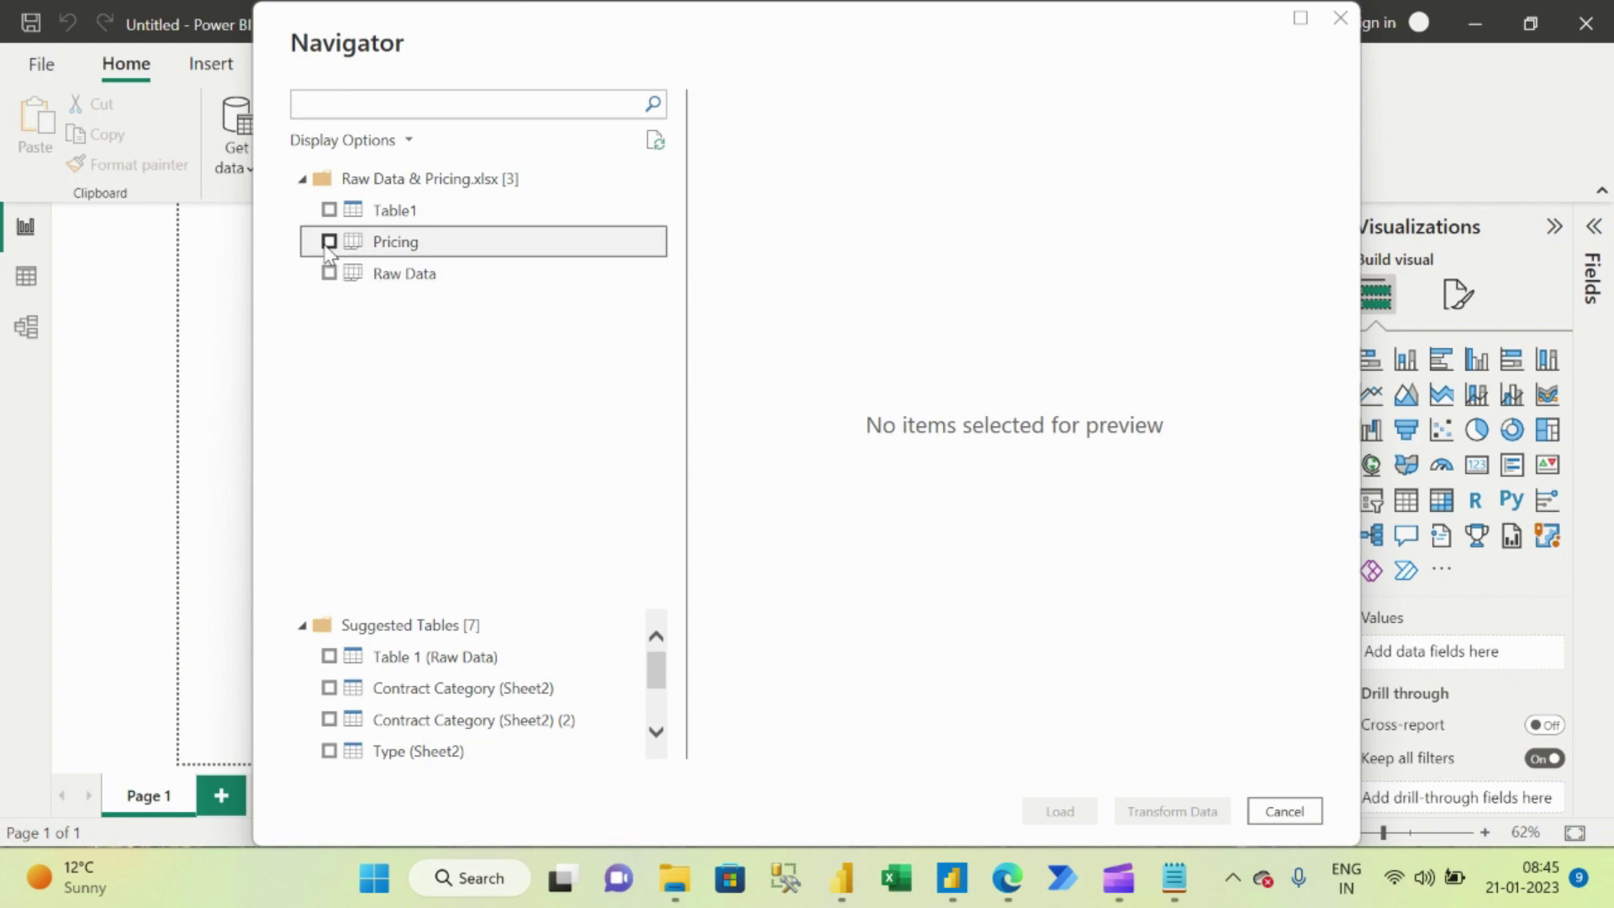
click(328, 273)
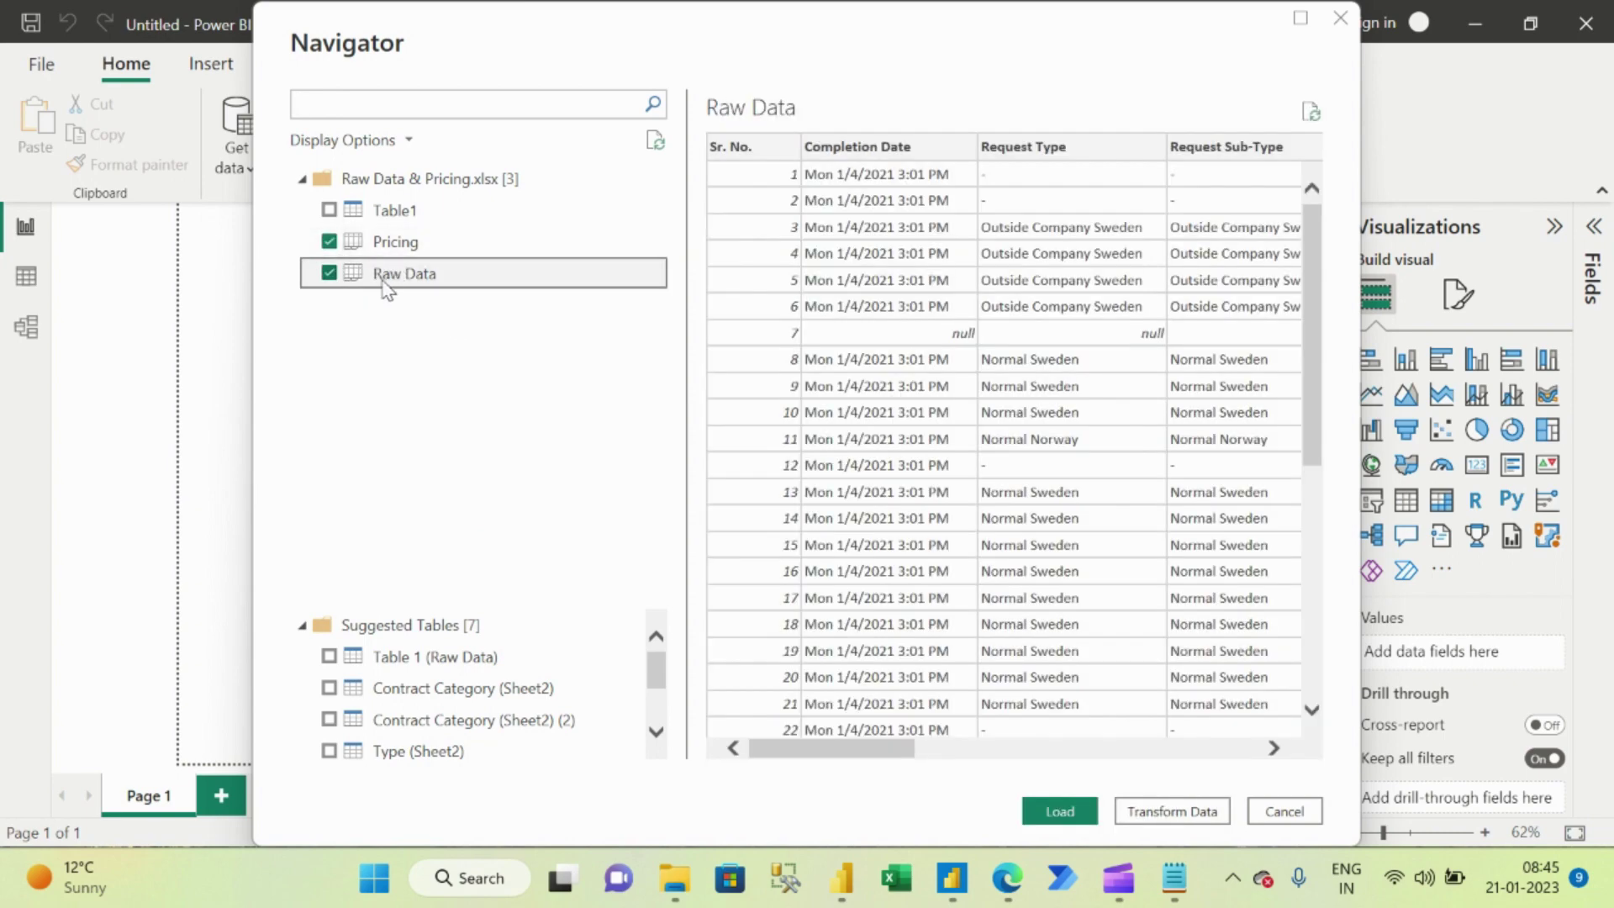
click(1177, 815)
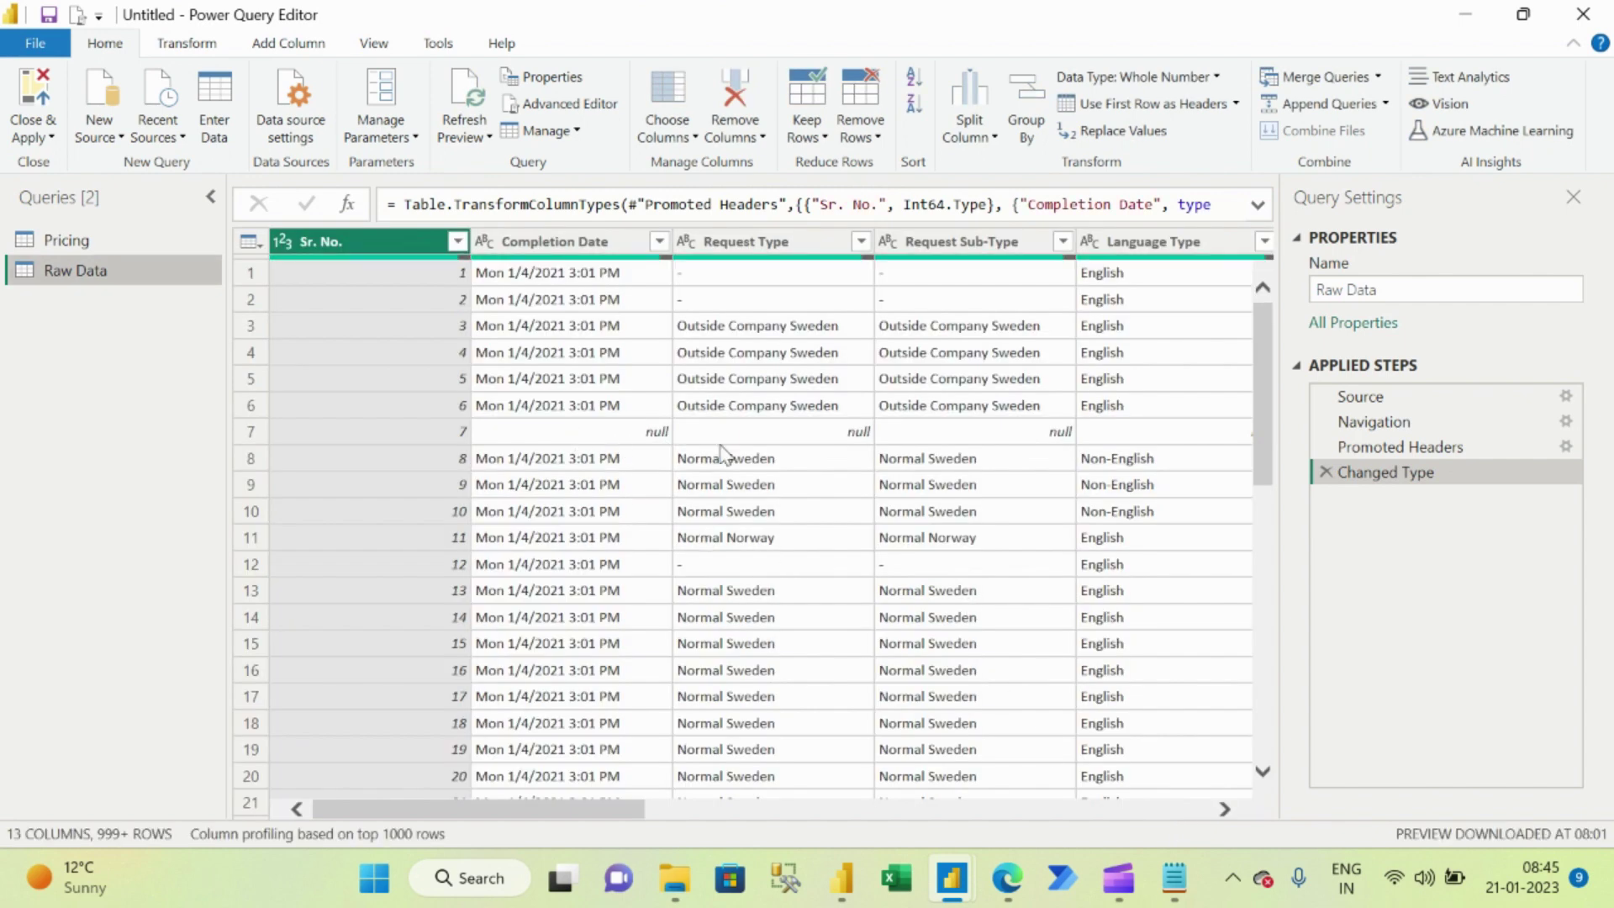
Filter the Raw Data query to exclude rows with a null Completion Date.
drag(521, 814, 428, 812)
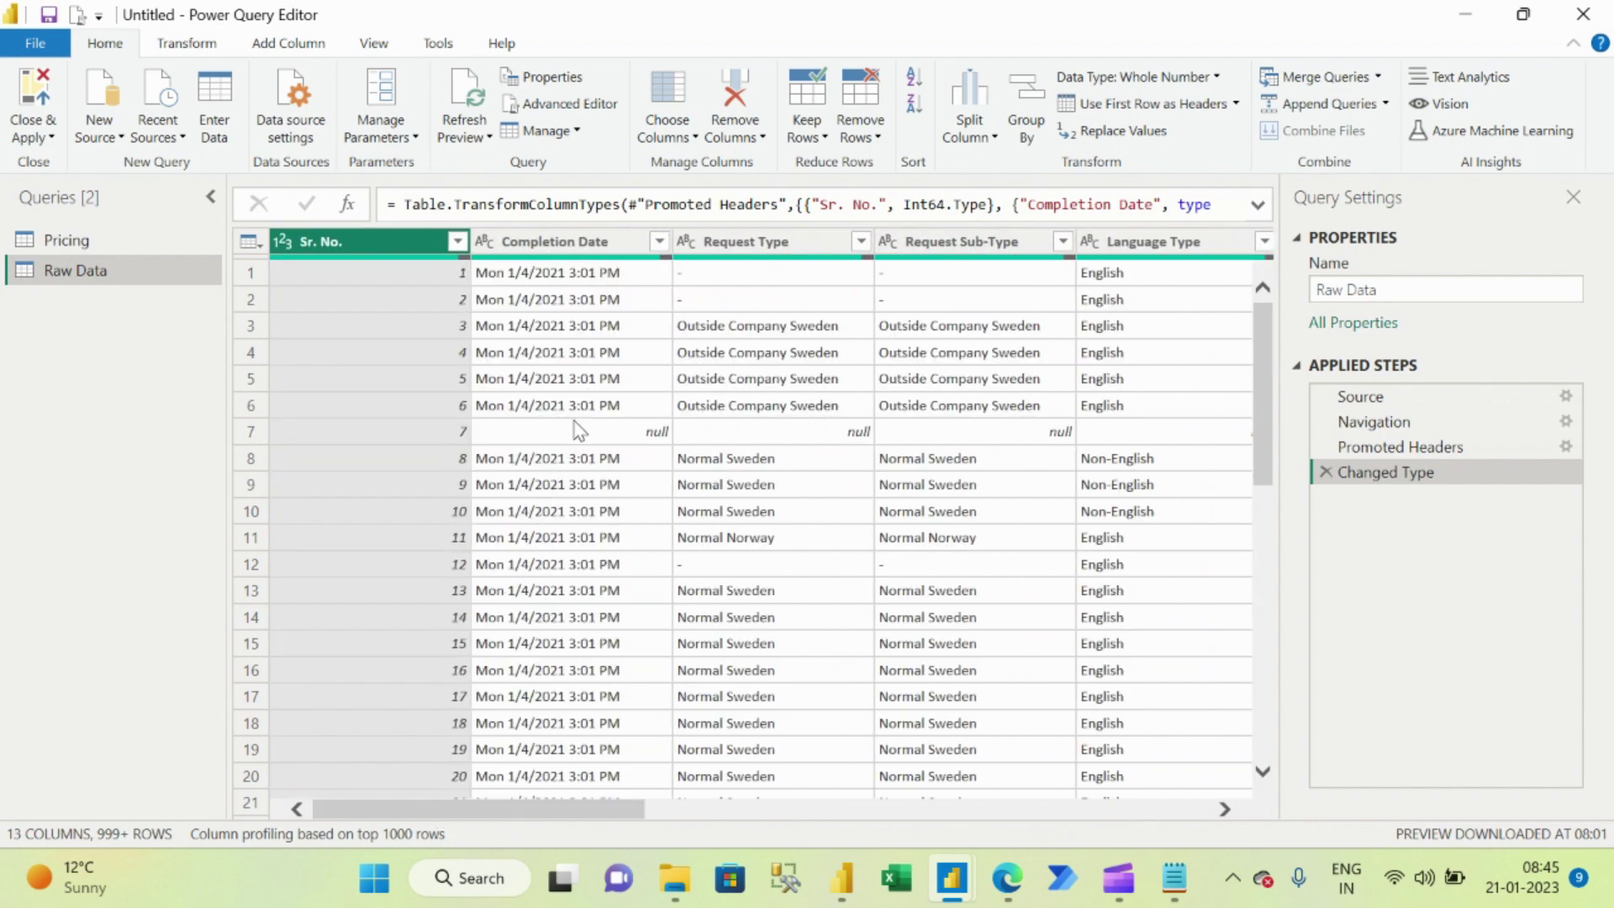
click(538, 436)
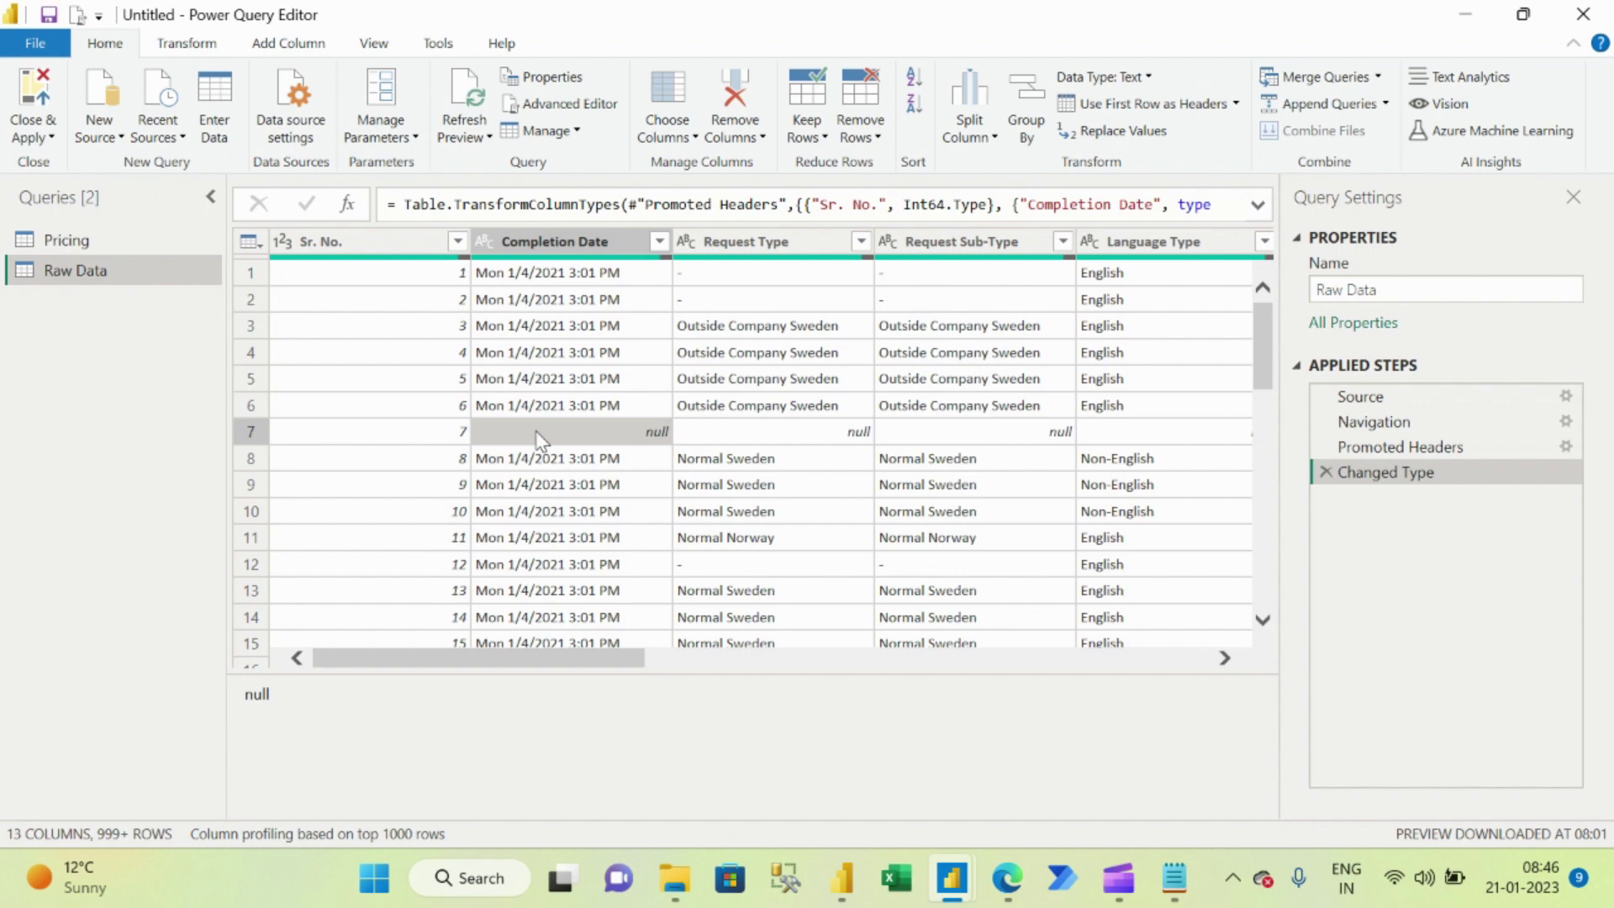
right_click(539, 438)
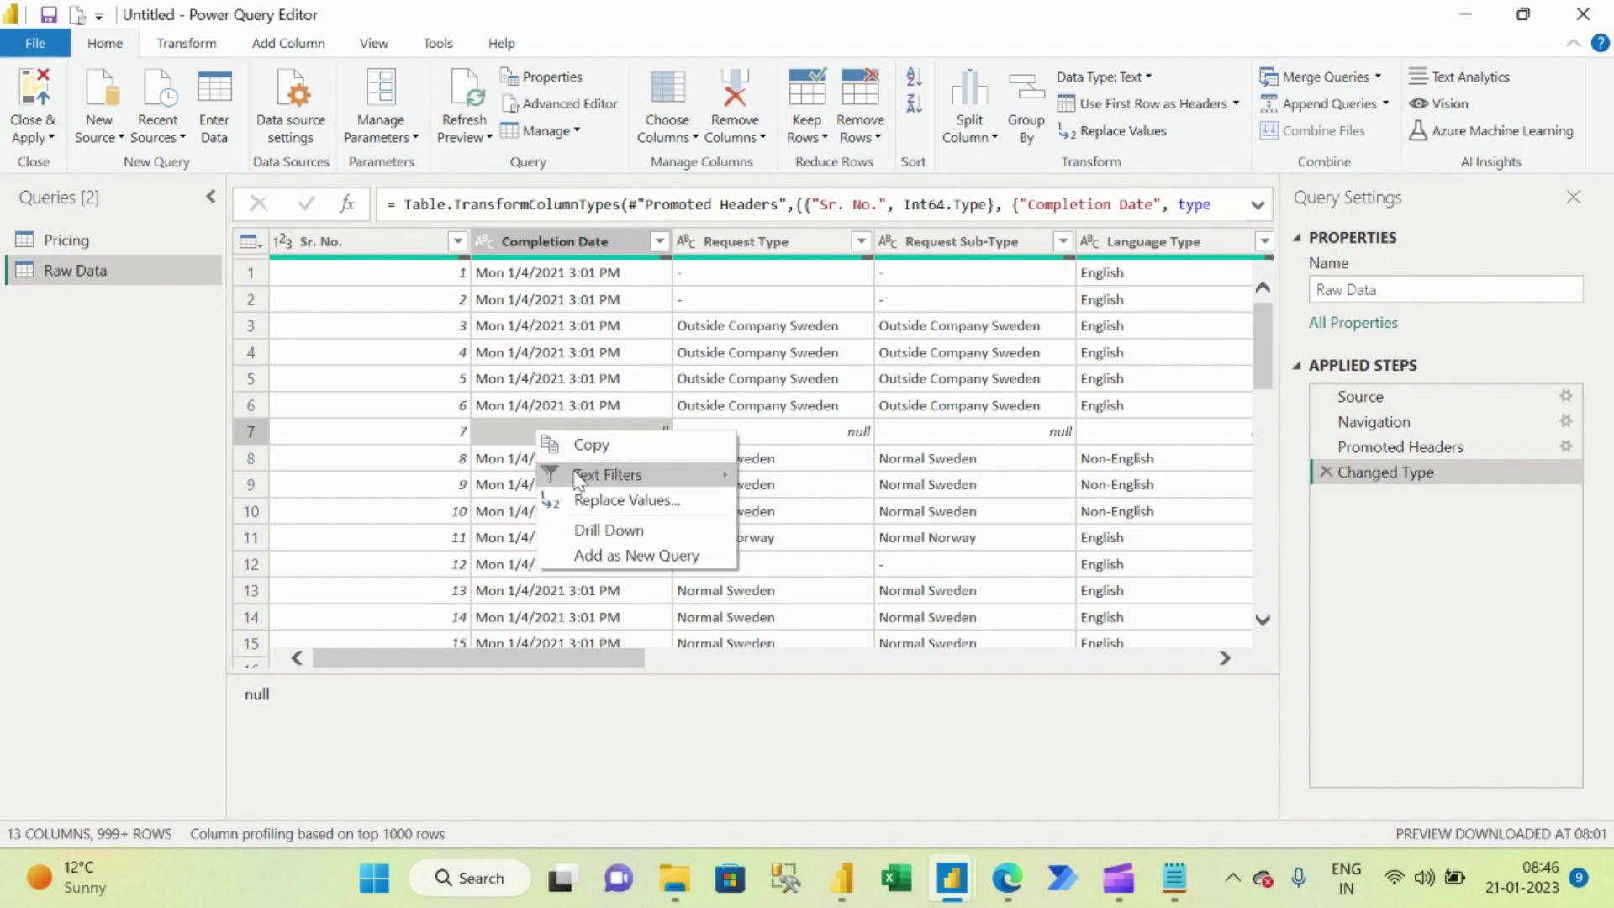
mouse_move(597, 474)
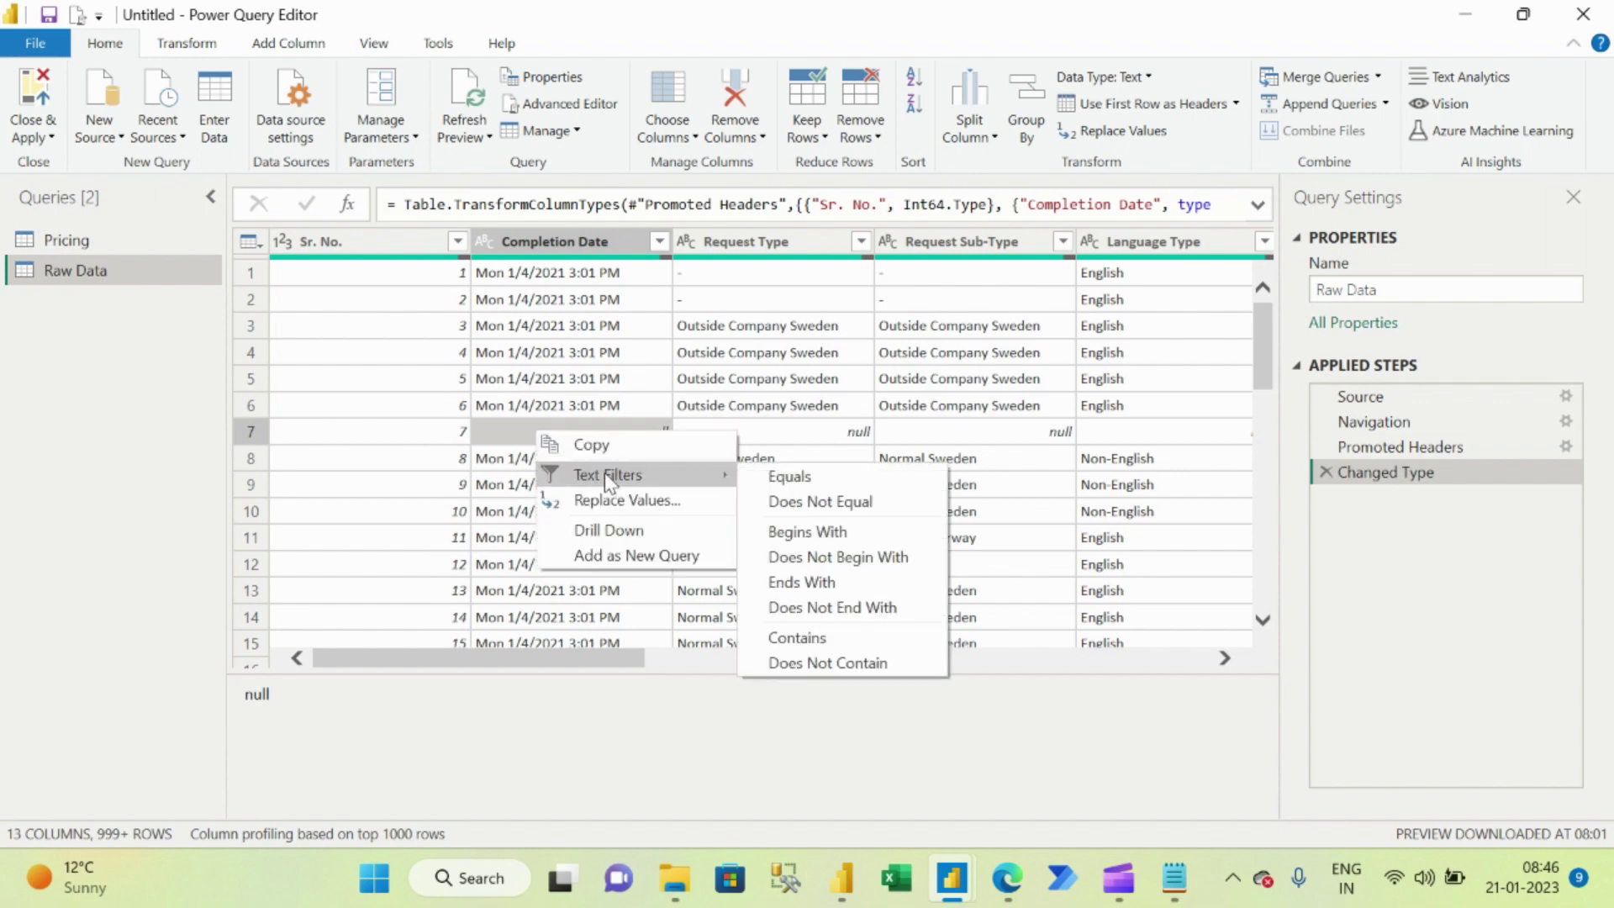
click(811, 502)
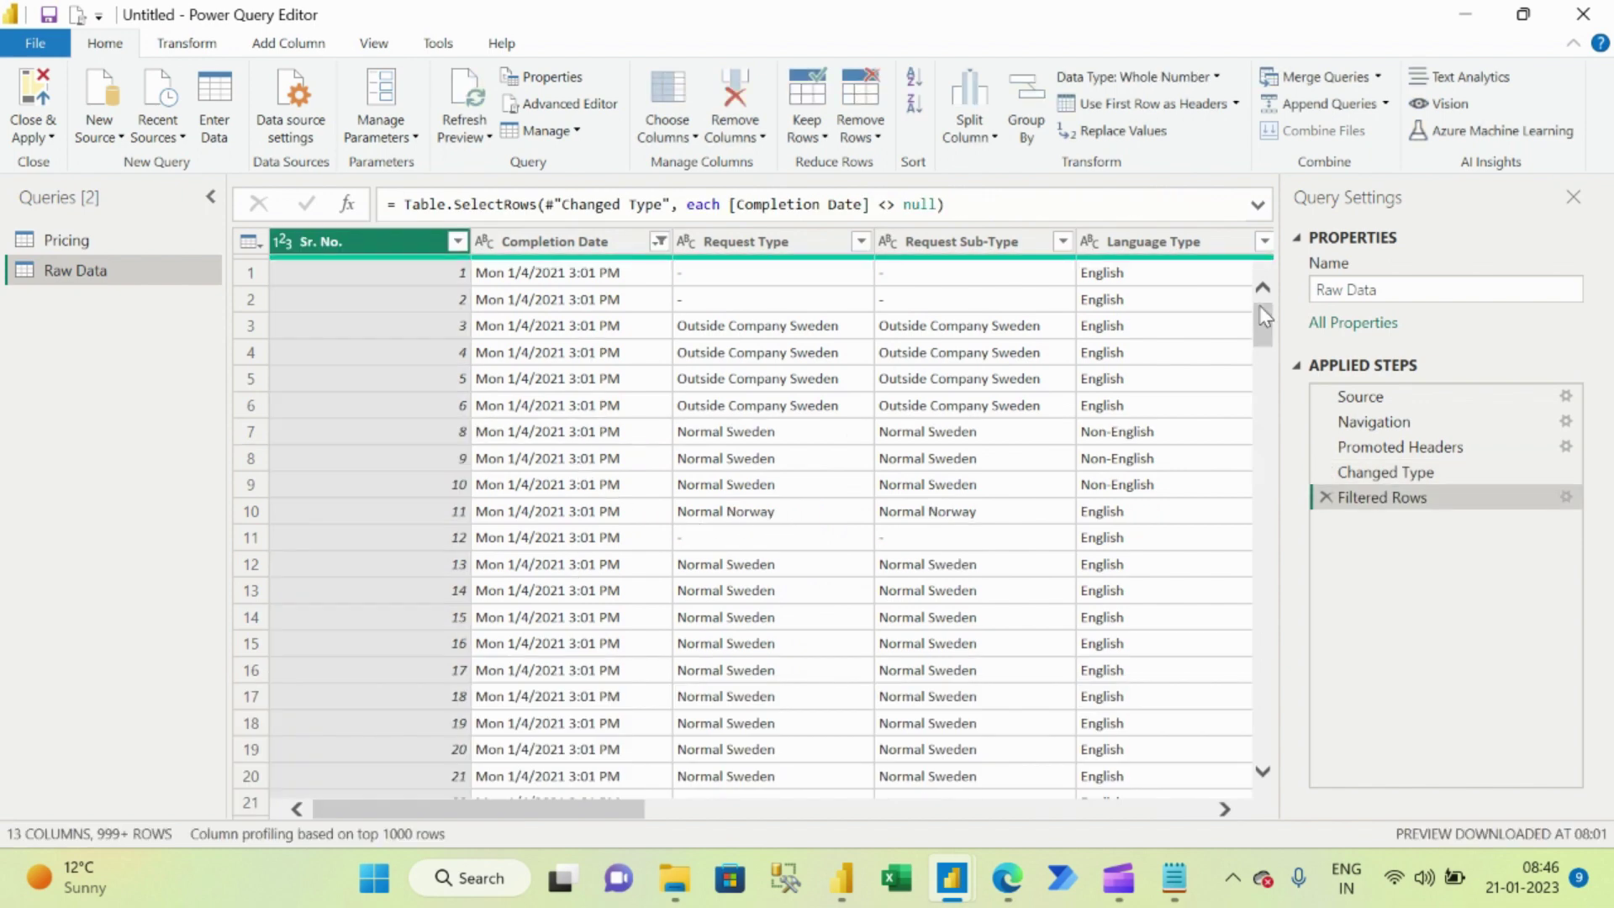
Remove the empty columns Column12 and Column13 from the Raw Data query.
mouse_move(1259, 316)
mouse_down()
mouse_move(1261, 554)
mouse_move(1252, 309)
mouse_up()
drag(508, 819, 1091, 815)
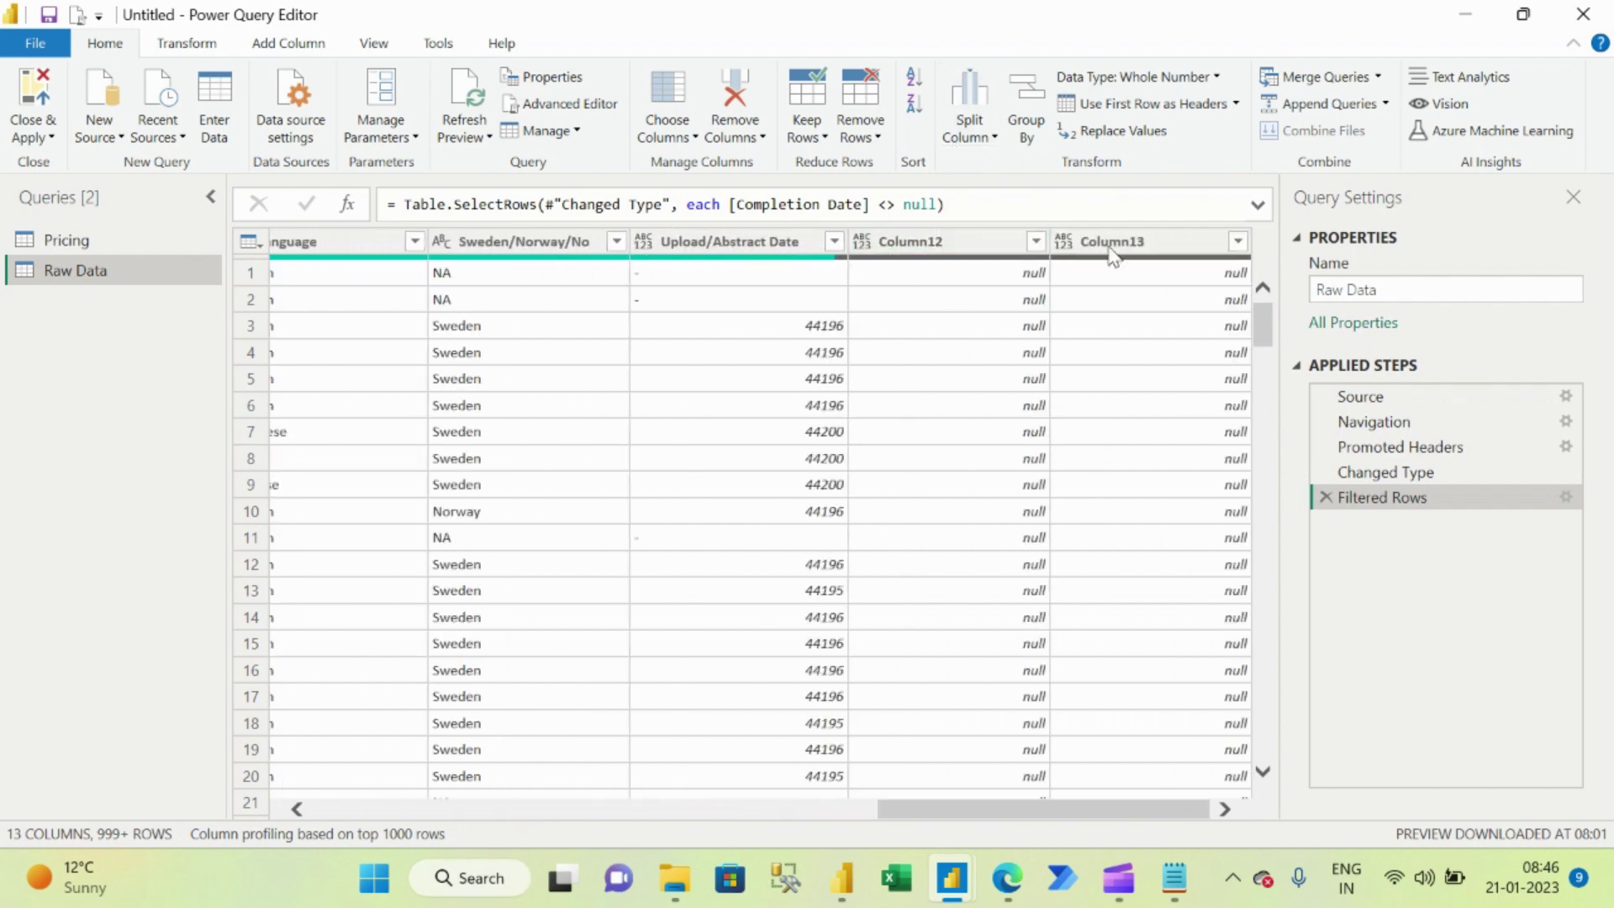
click(966, 250)
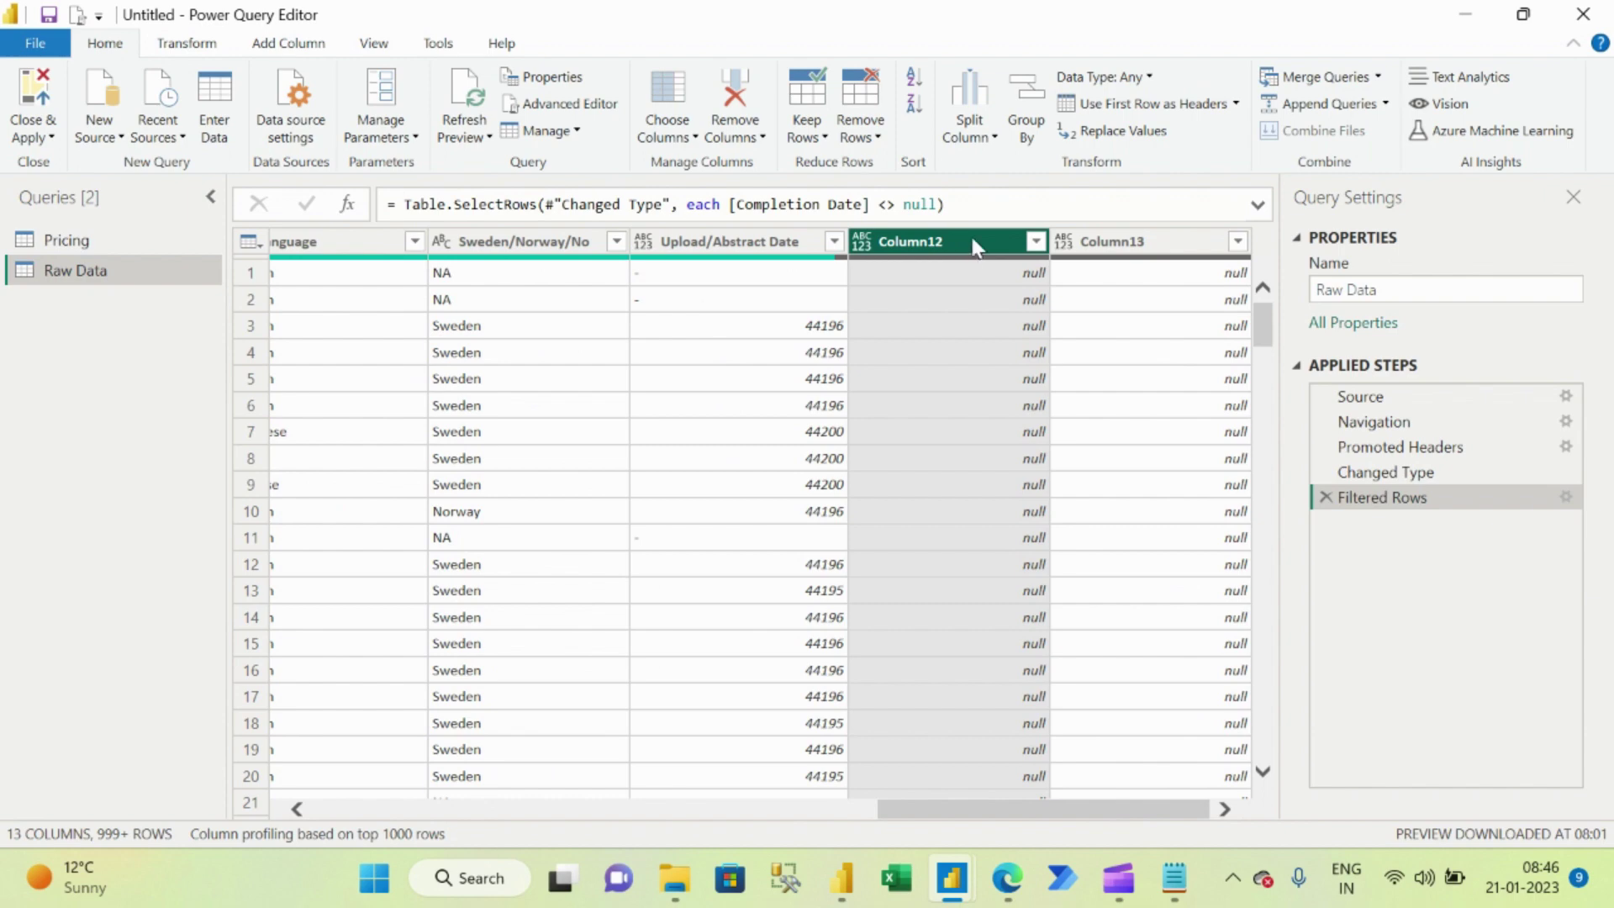
ctrl+click(1143, 247)
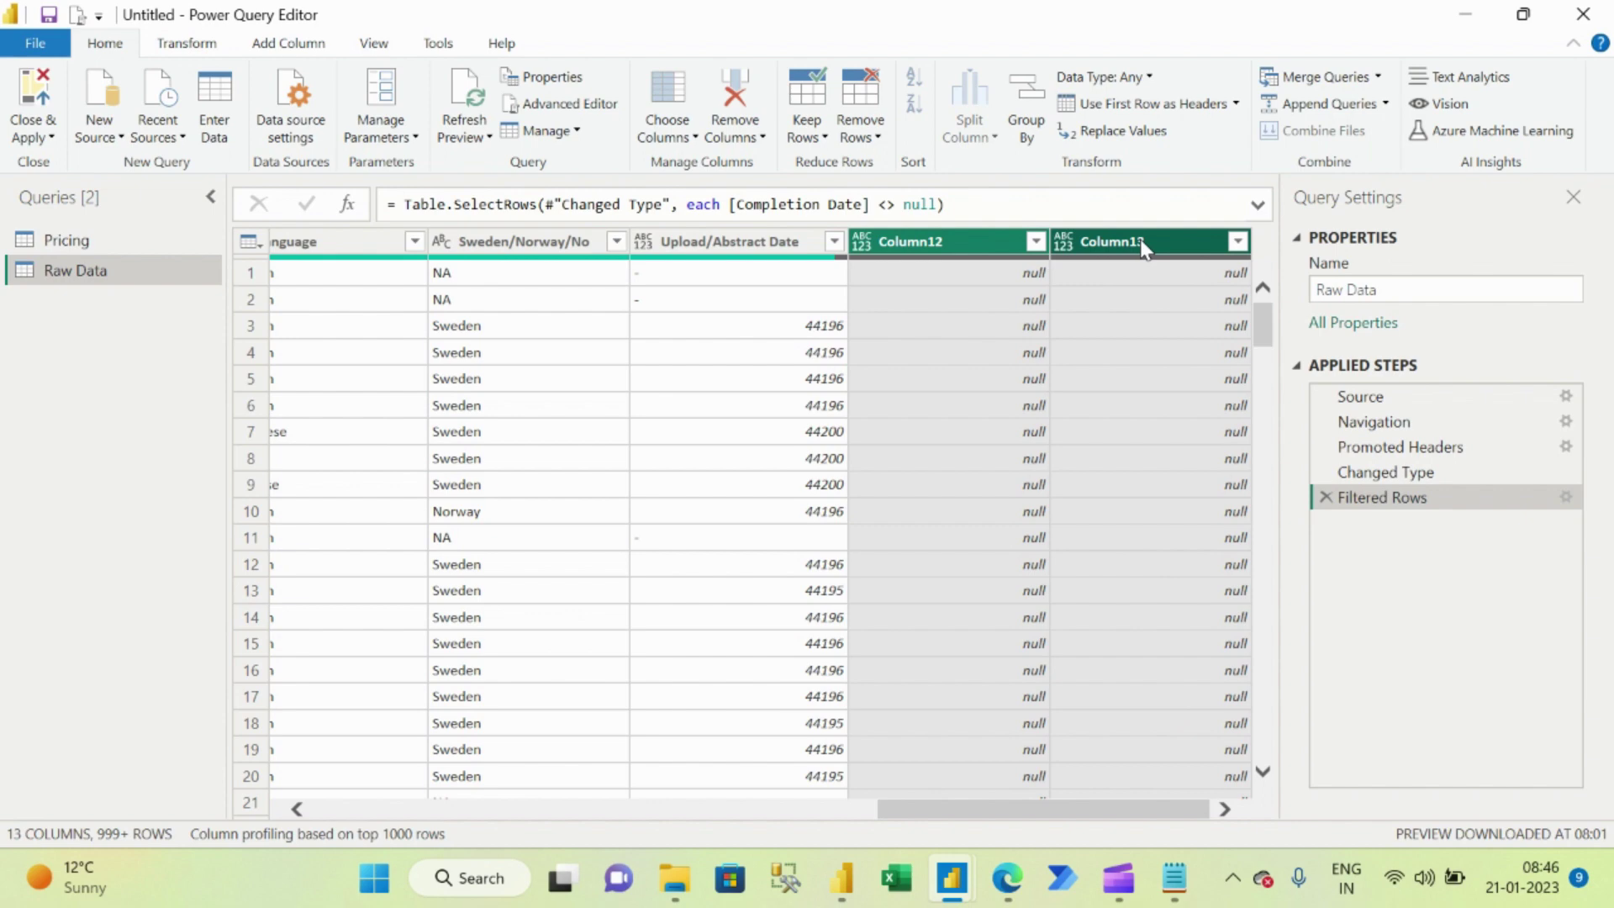
right_click(1143, 247)
click(1195, 283)
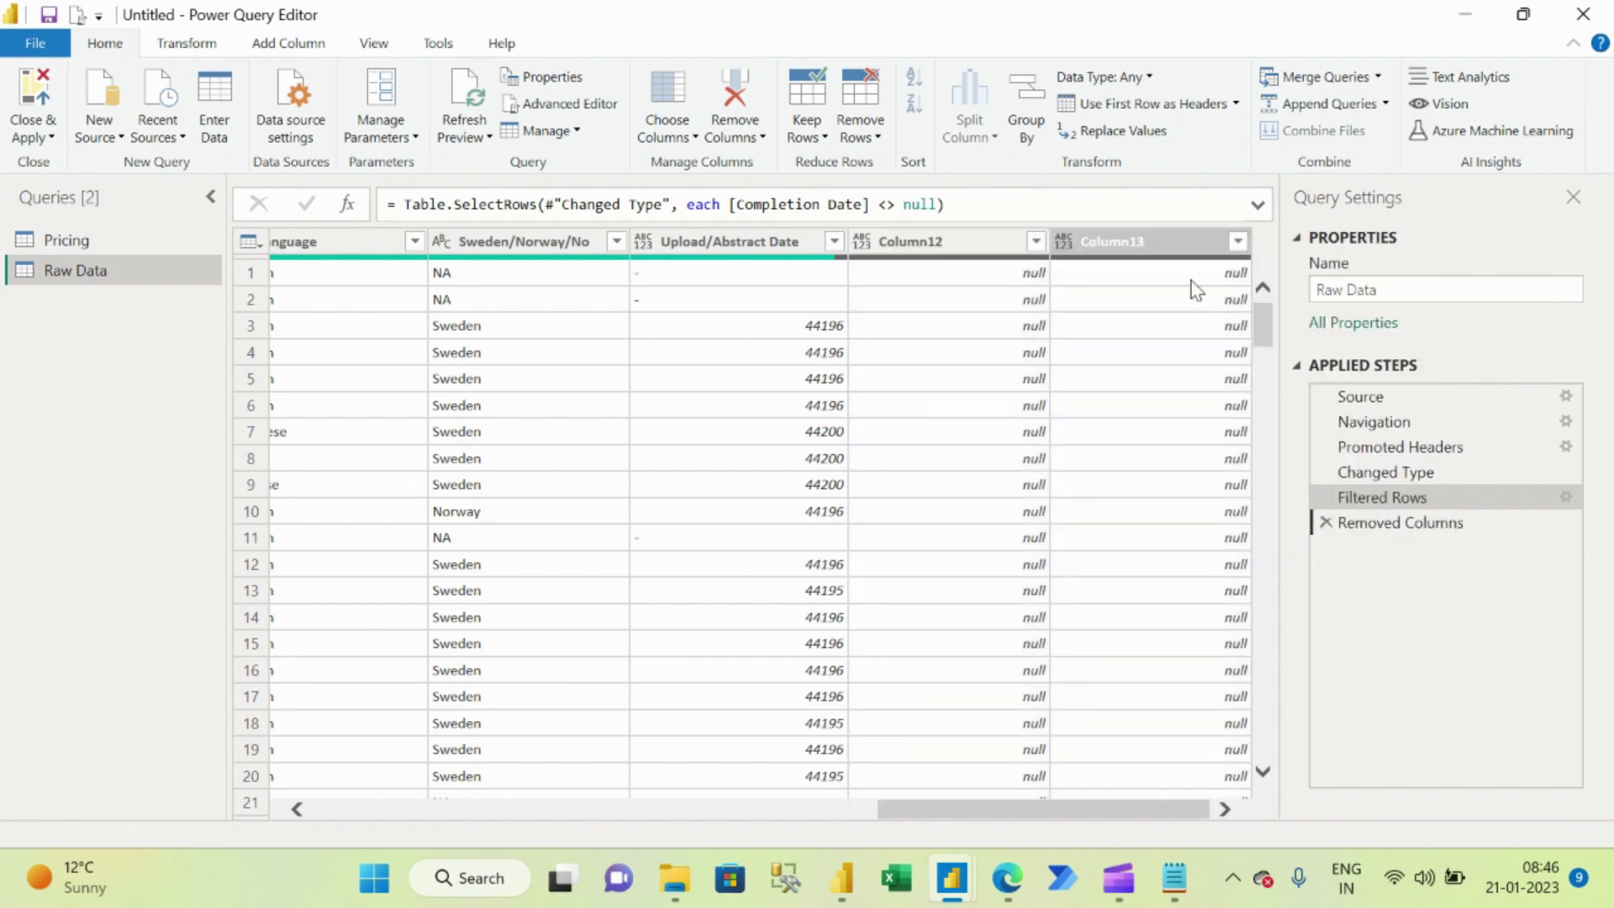
Check the start of the cleaned Raw Data table and reopen the Info.txt requirements note.
drag(964, 823, 461, 822)
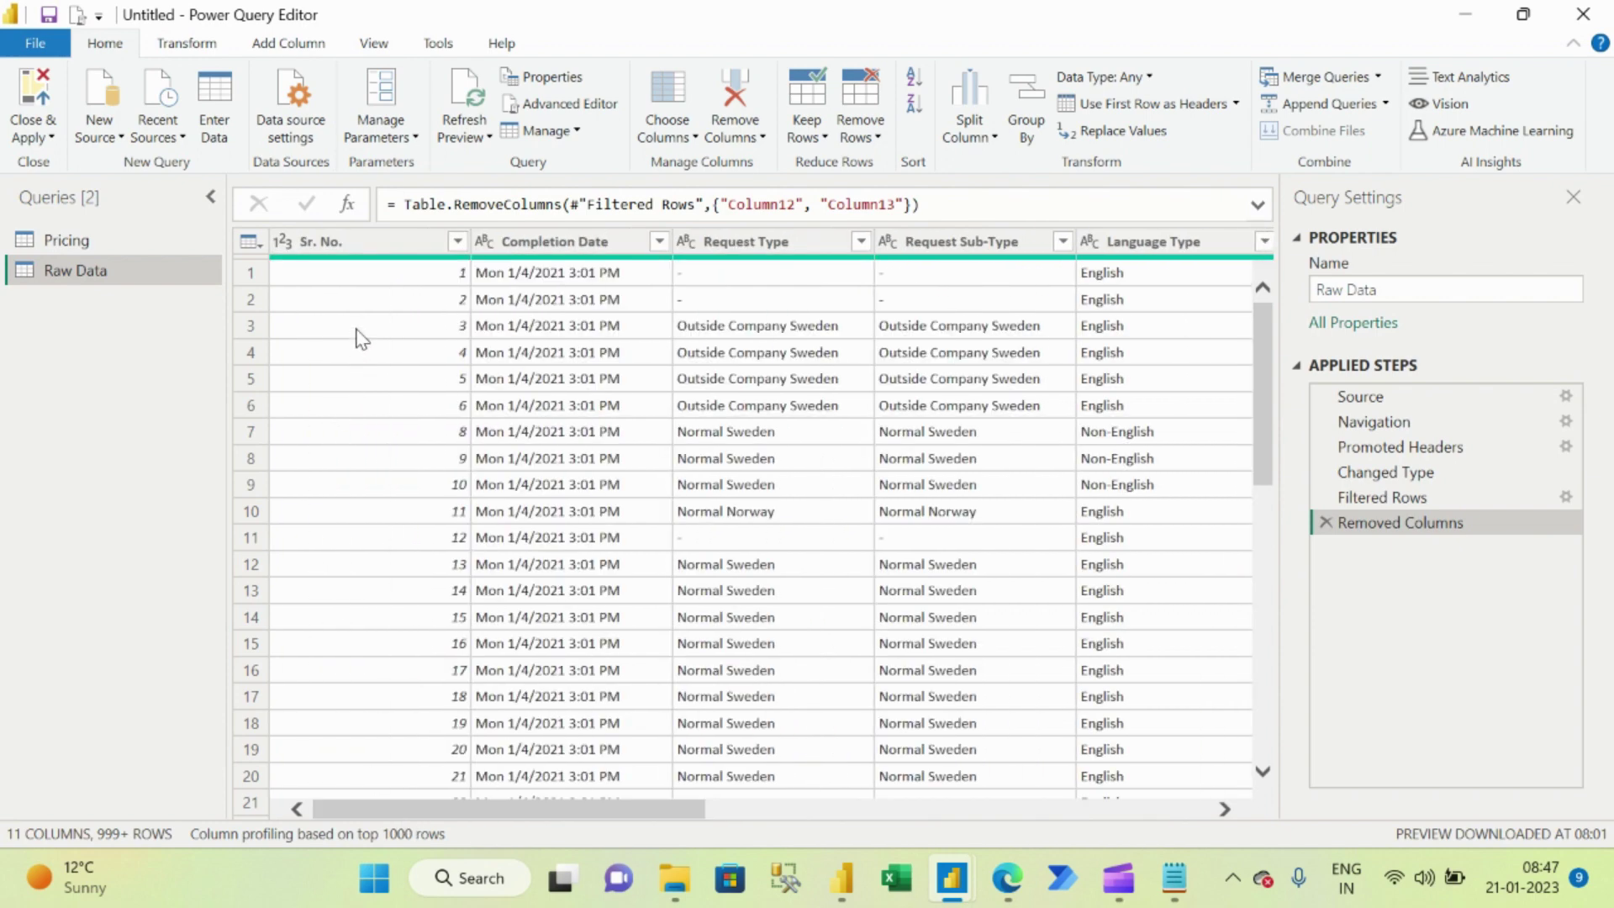
click(362, 243)
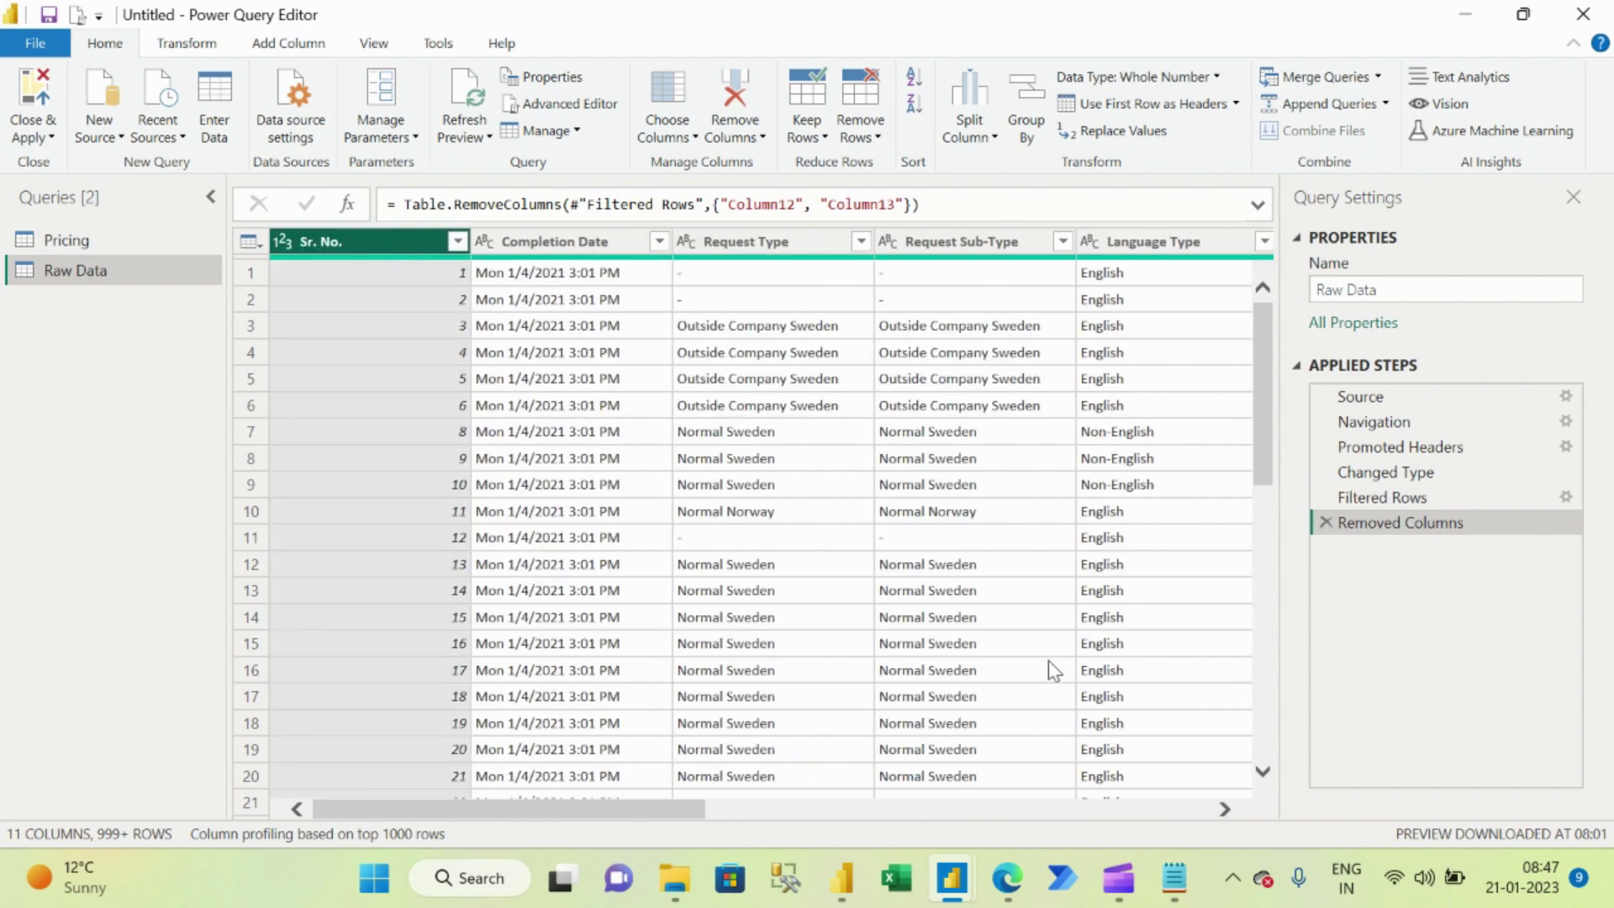
click(1174, 878)
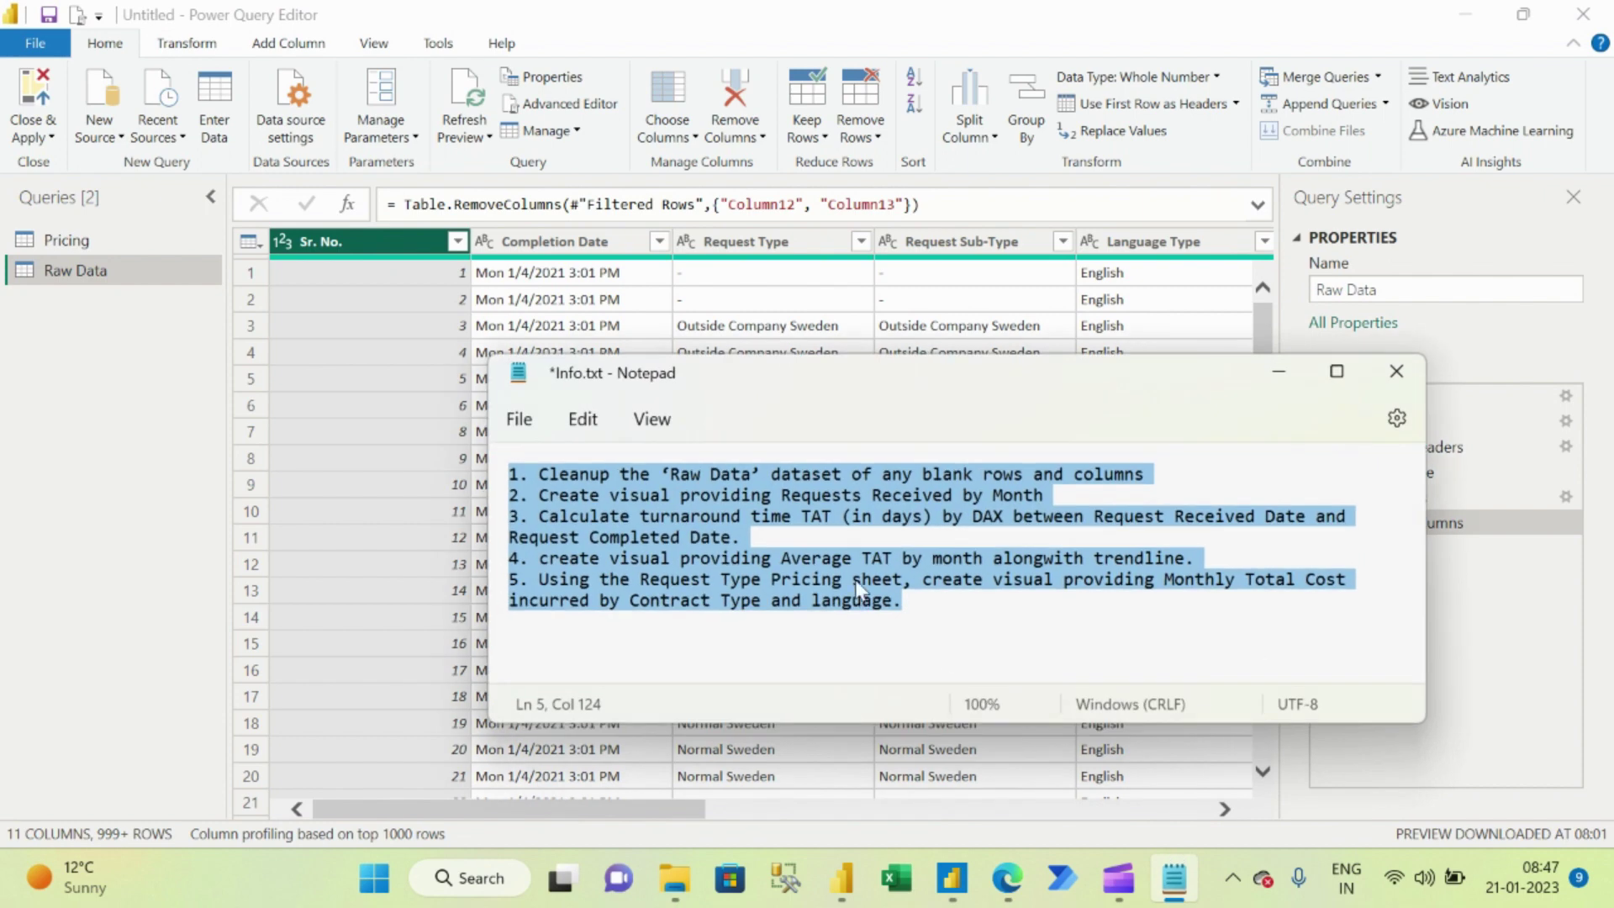
Append "-Done" to the Raw Data cleanup requirement in the Info.txt note.
click(620, 475)
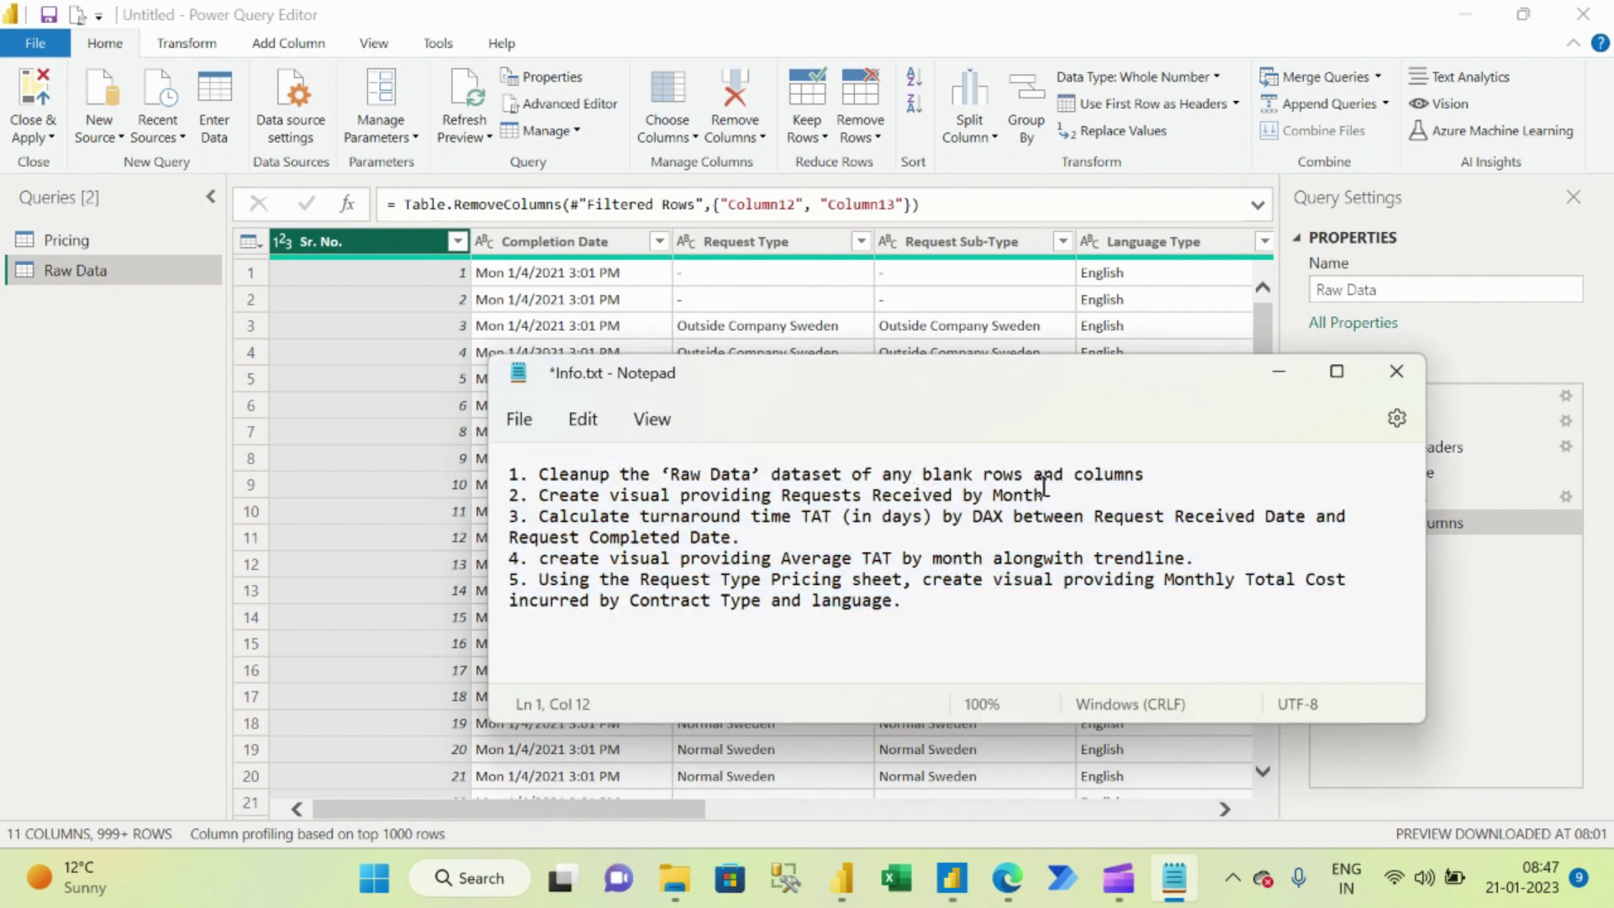
click(1157, 469)
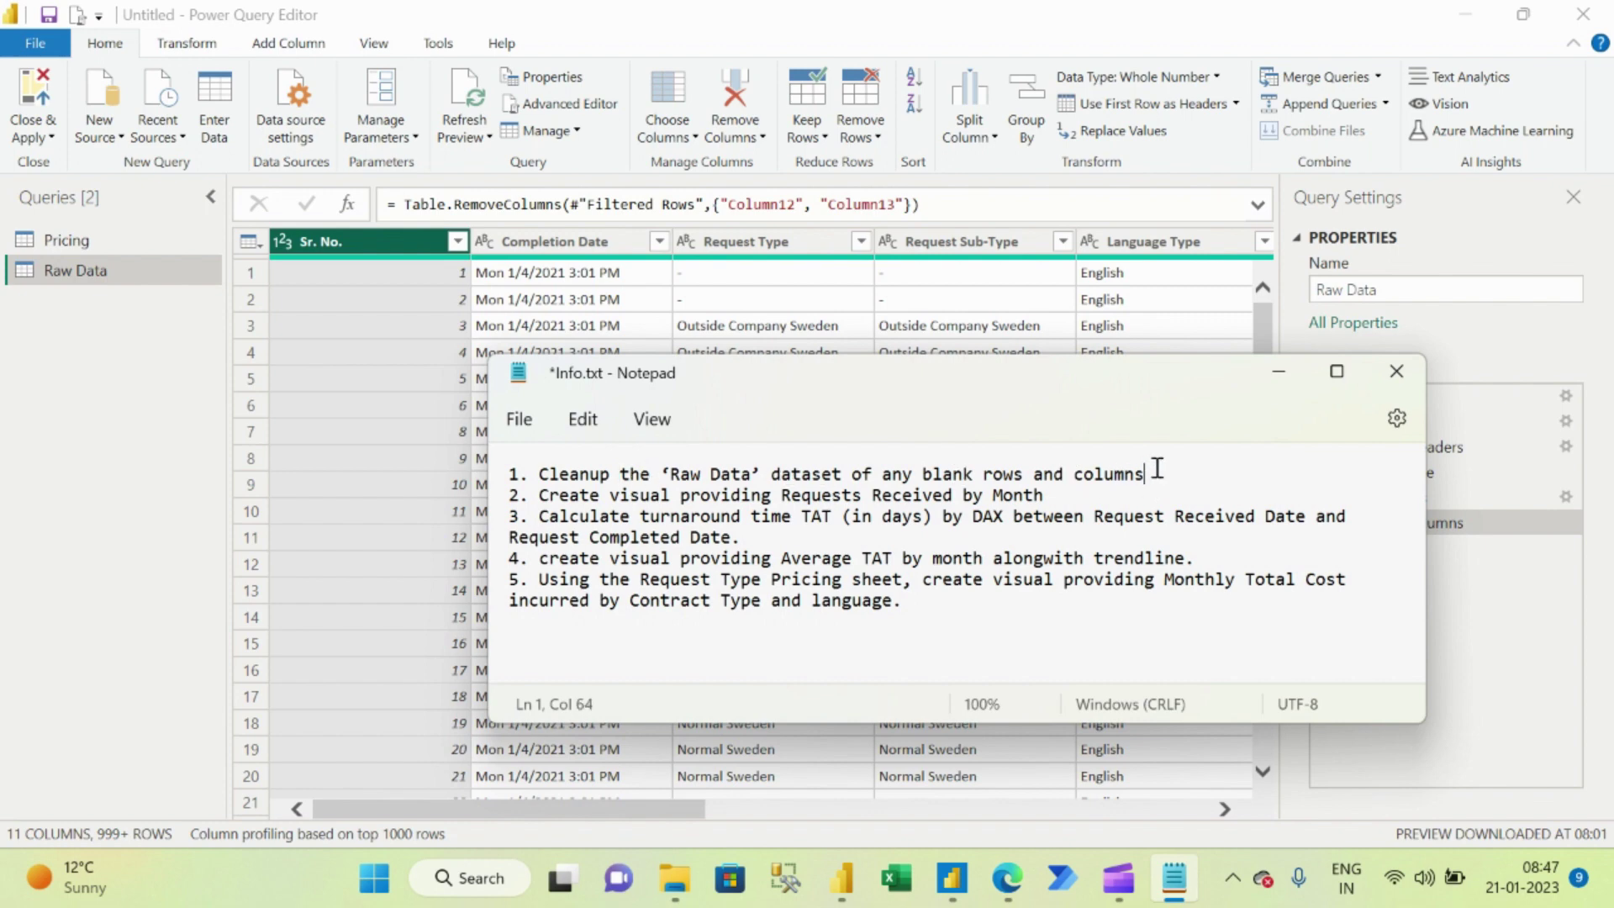
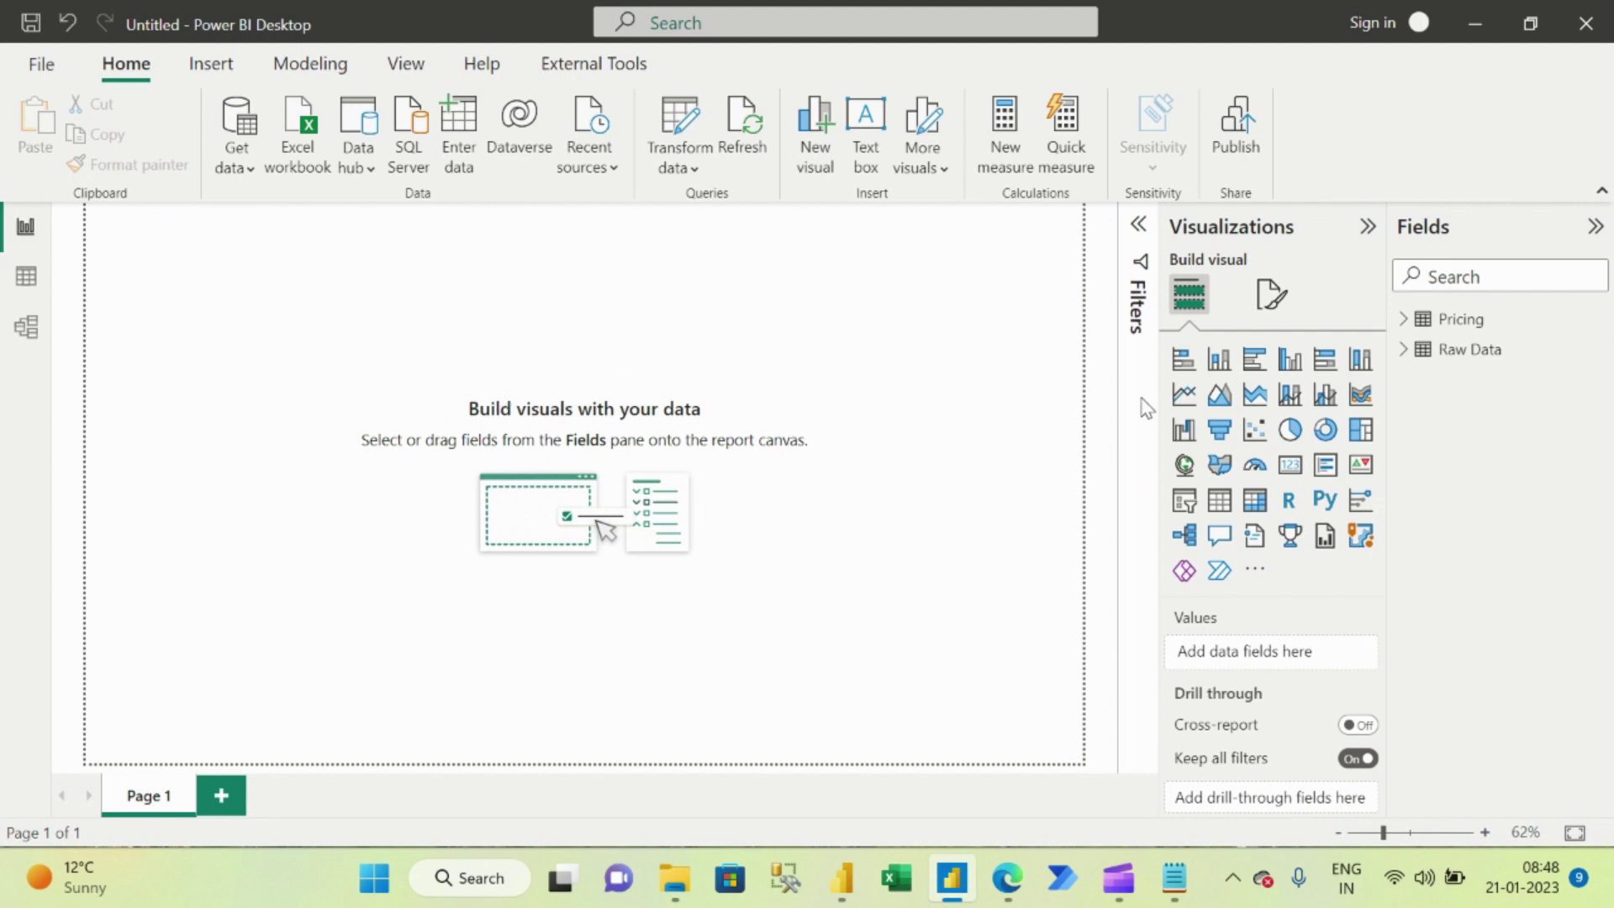
Create an enlarged clustered column chart with Raw Data's Date of Receipt on the X-axis and count of Request Type on the Y-axis.
click(1293, 362)
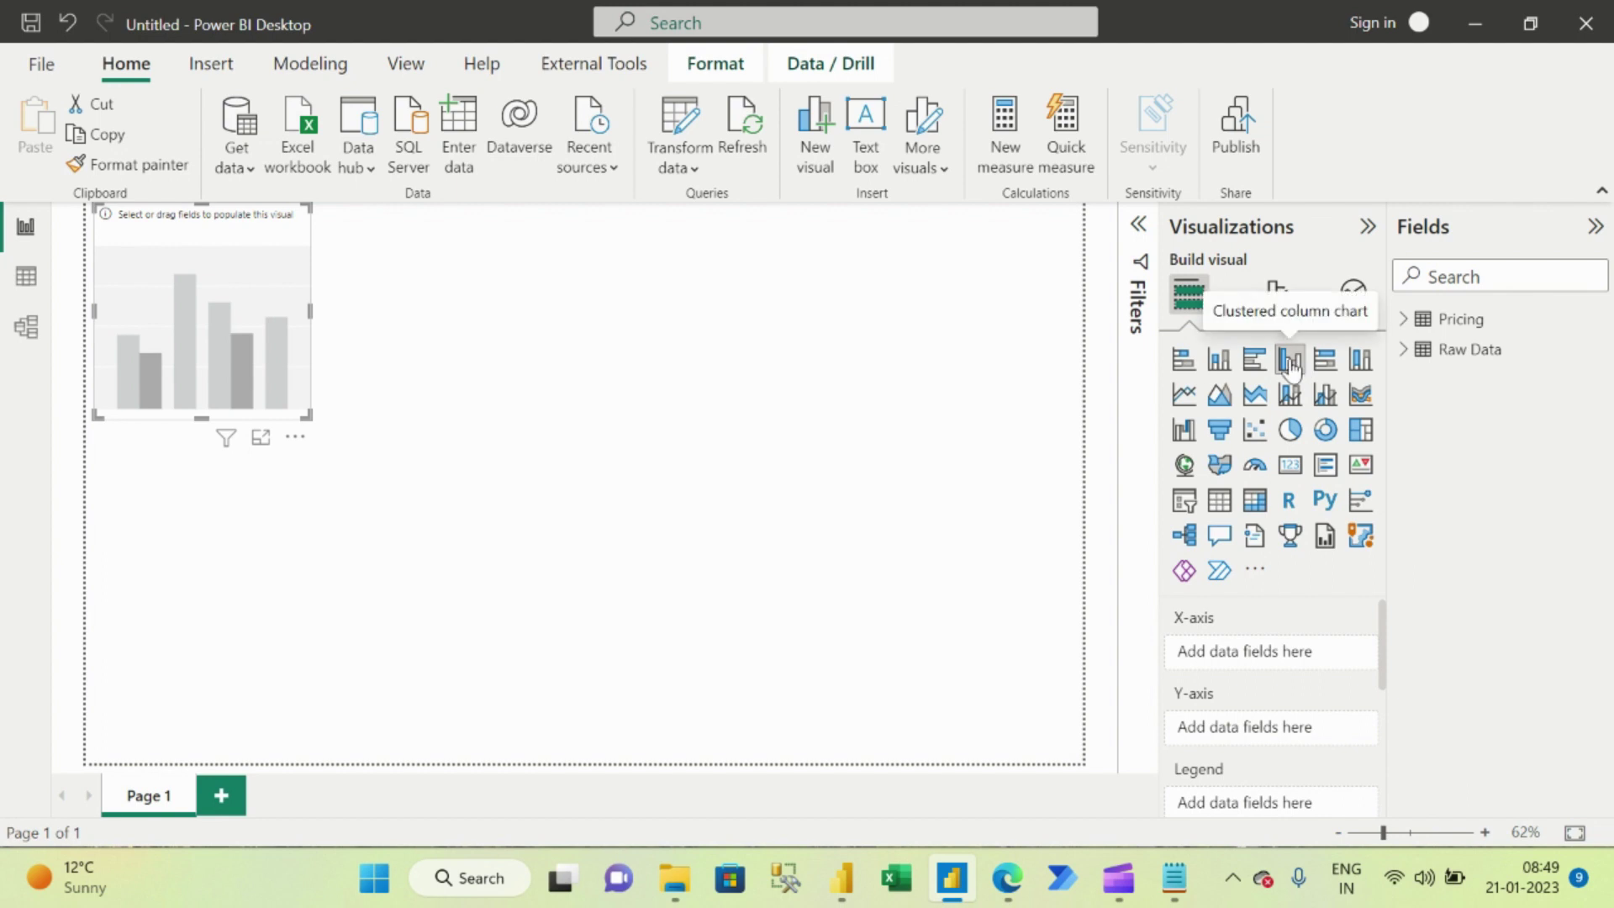
click(1403, 349)
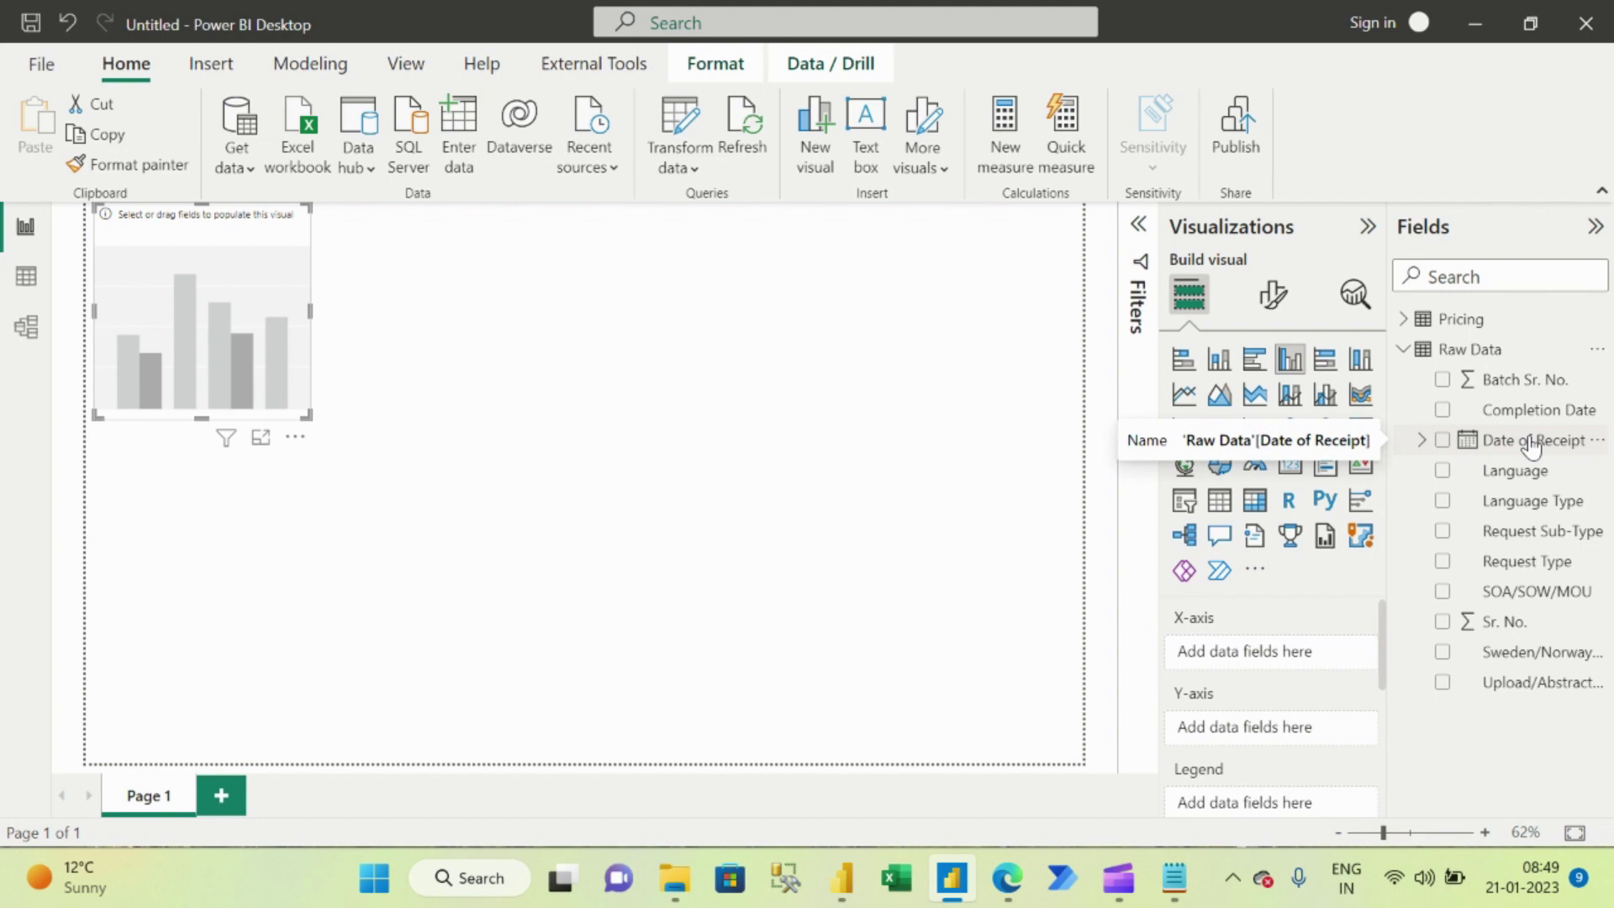
click(1442, 440)
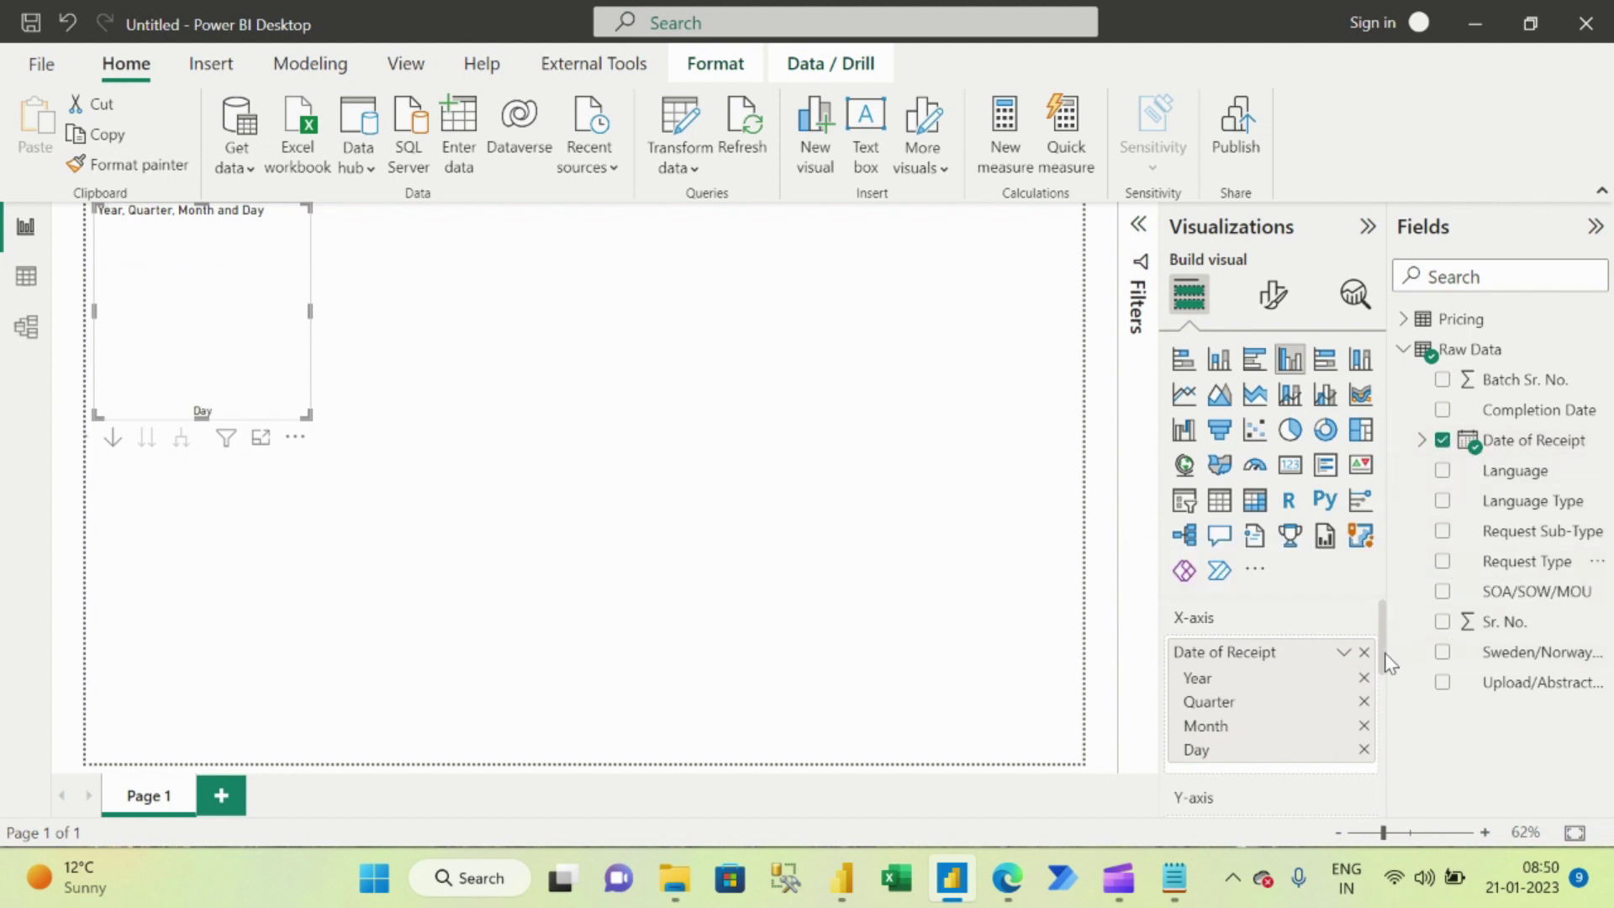
scroll(1383, 659, down, 2)
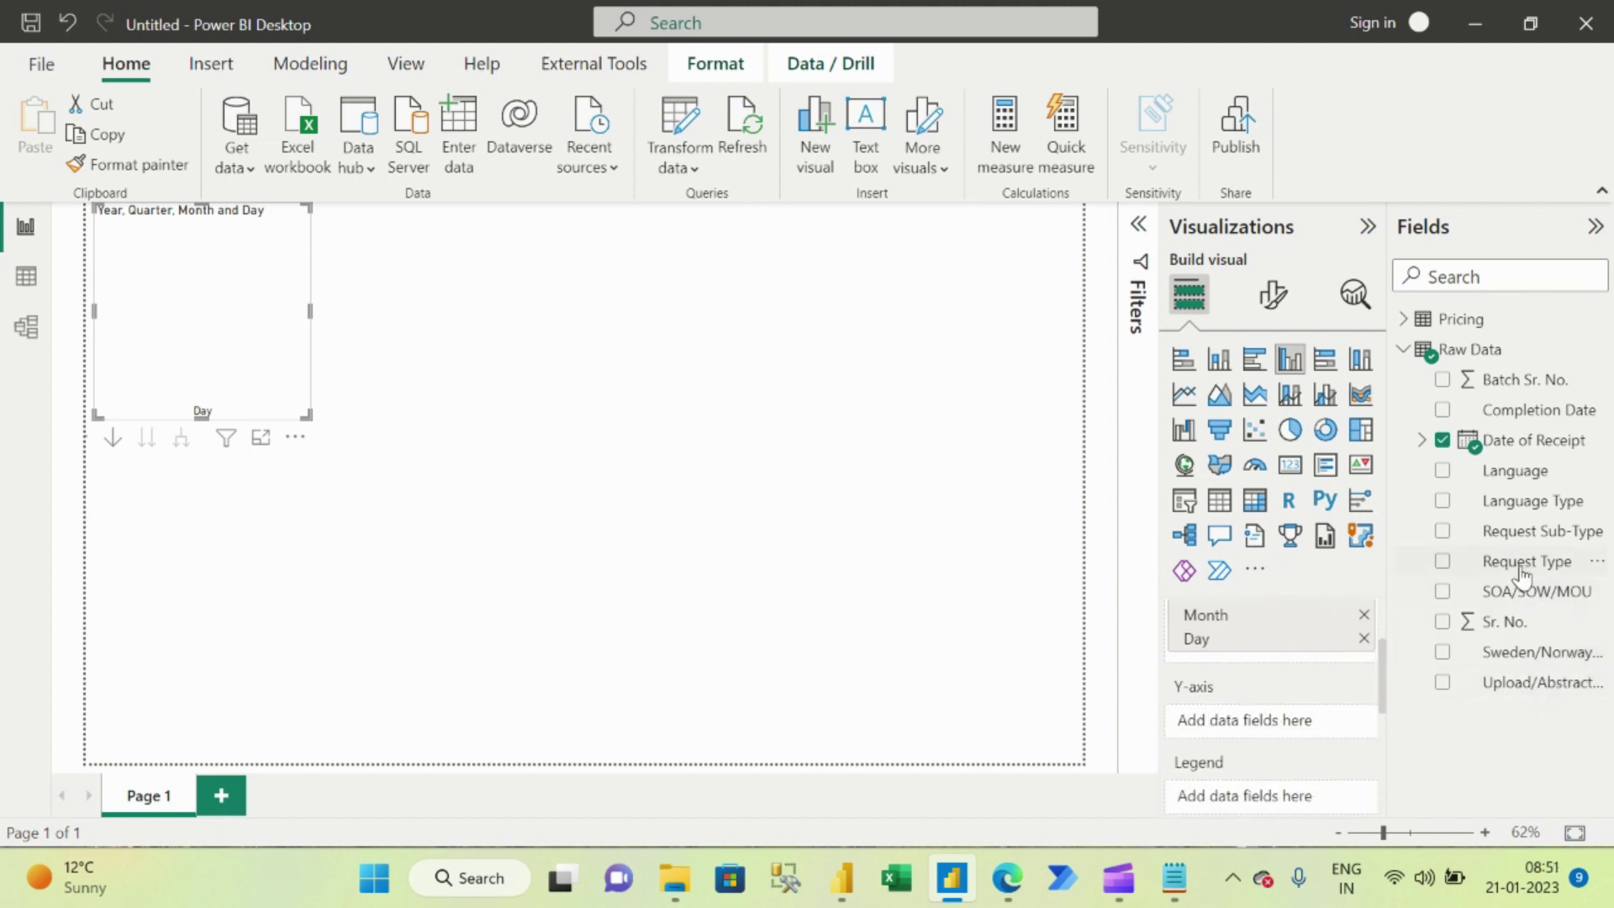
drag(1526, 561, 1277, 726)
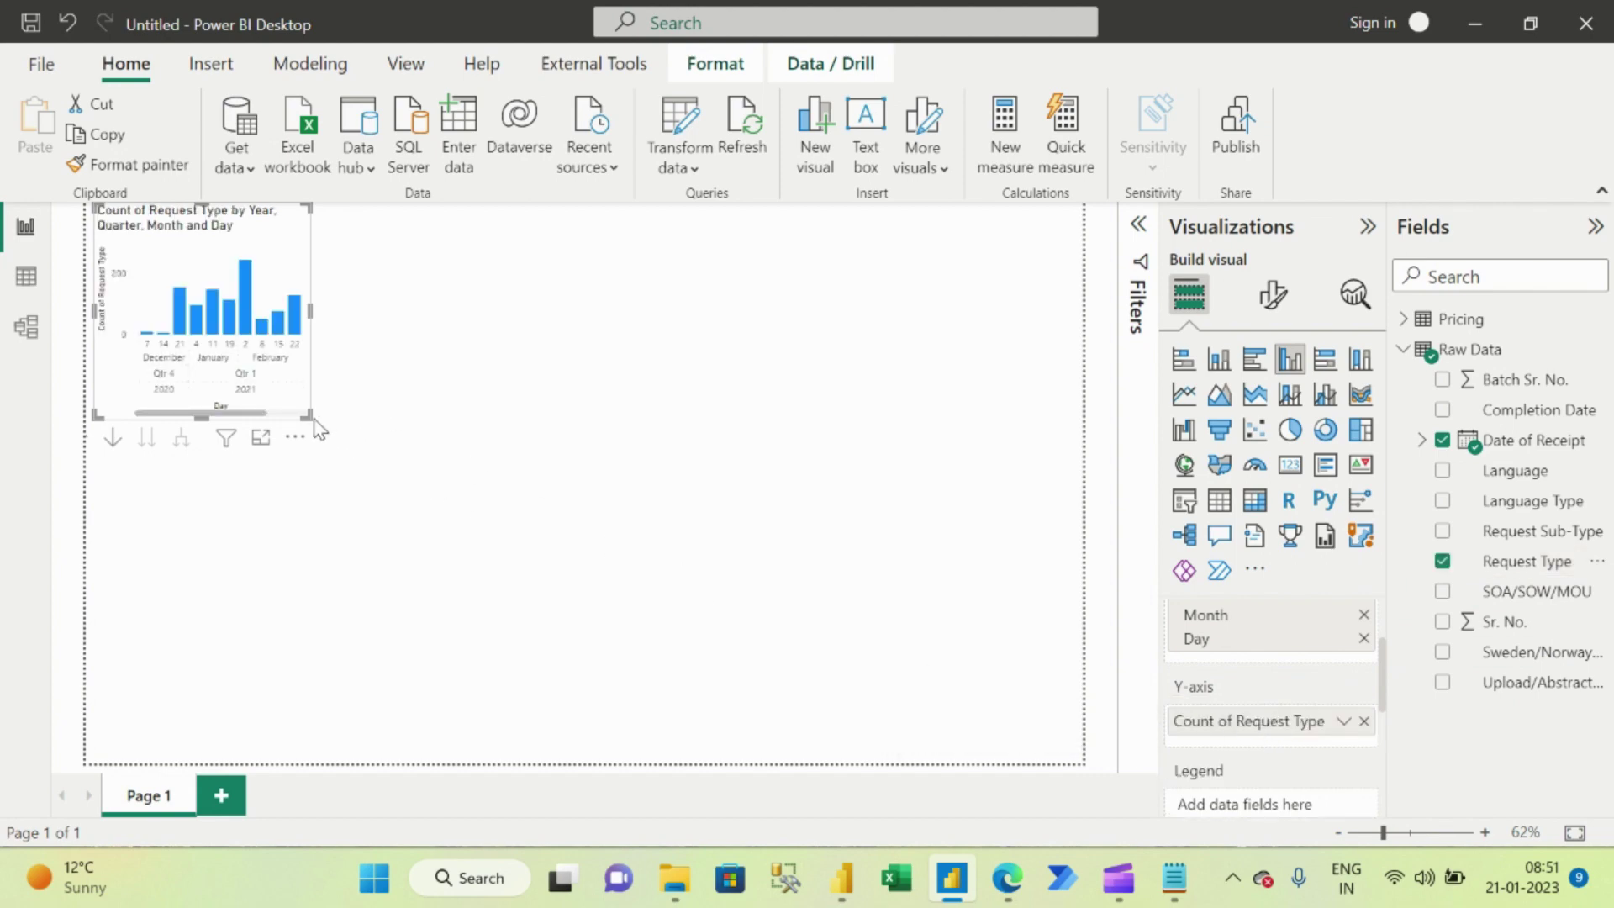
drag(308, 414, 668, 534)
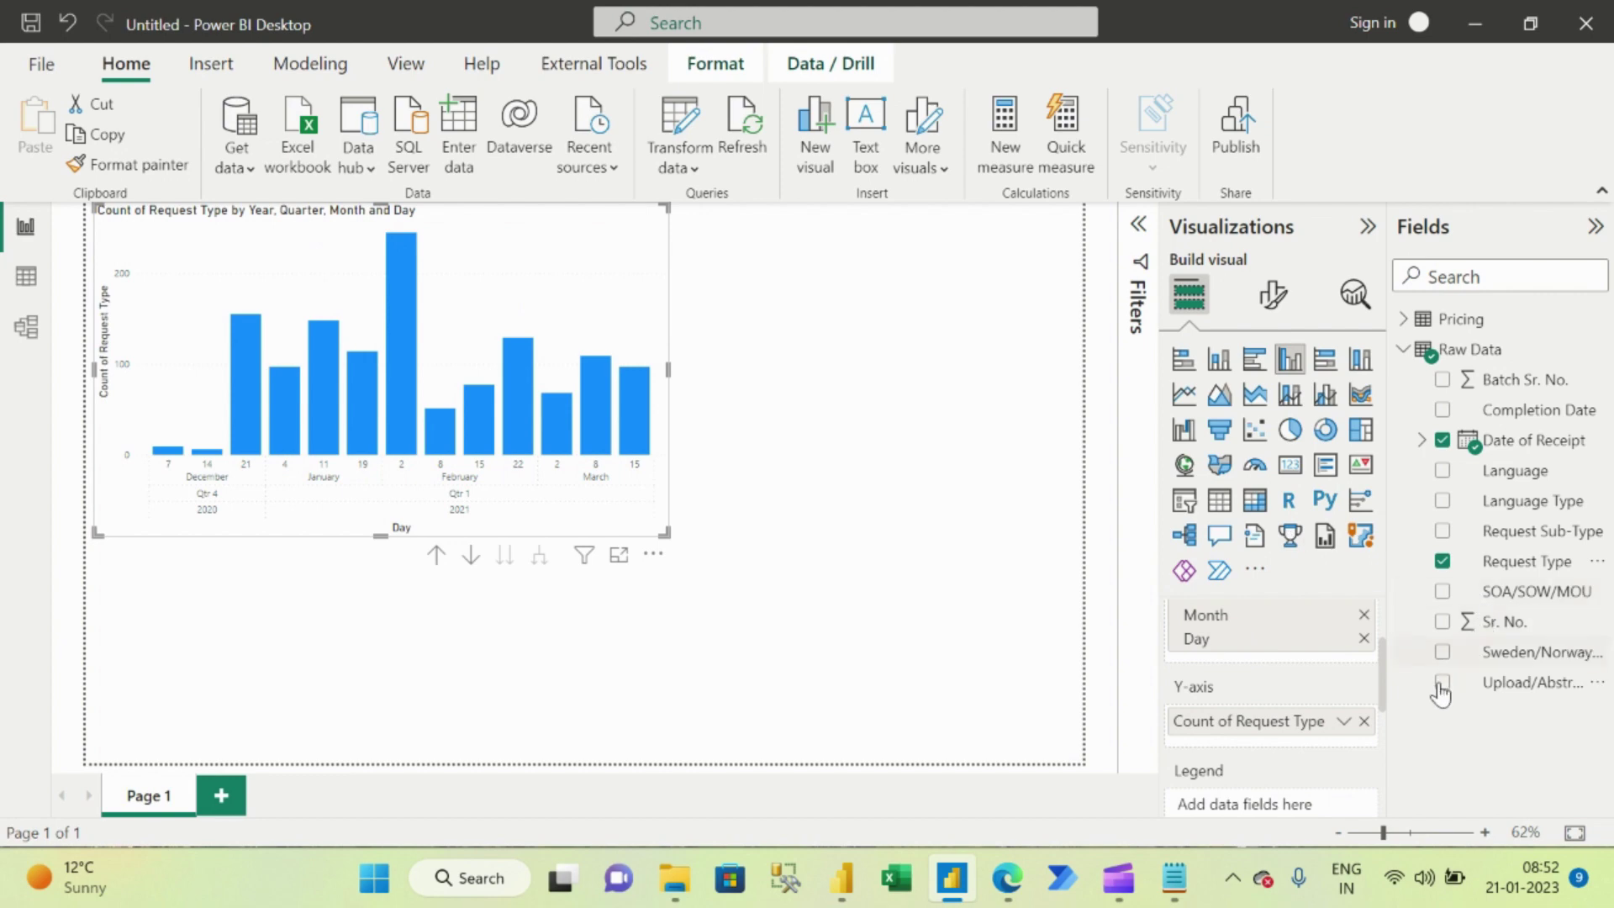
Reduce the chart's Date of Receipt hierarchy on the X-axis to Month by removing Day, Quarter and Year.
scroll(1380, 698, up, 2)
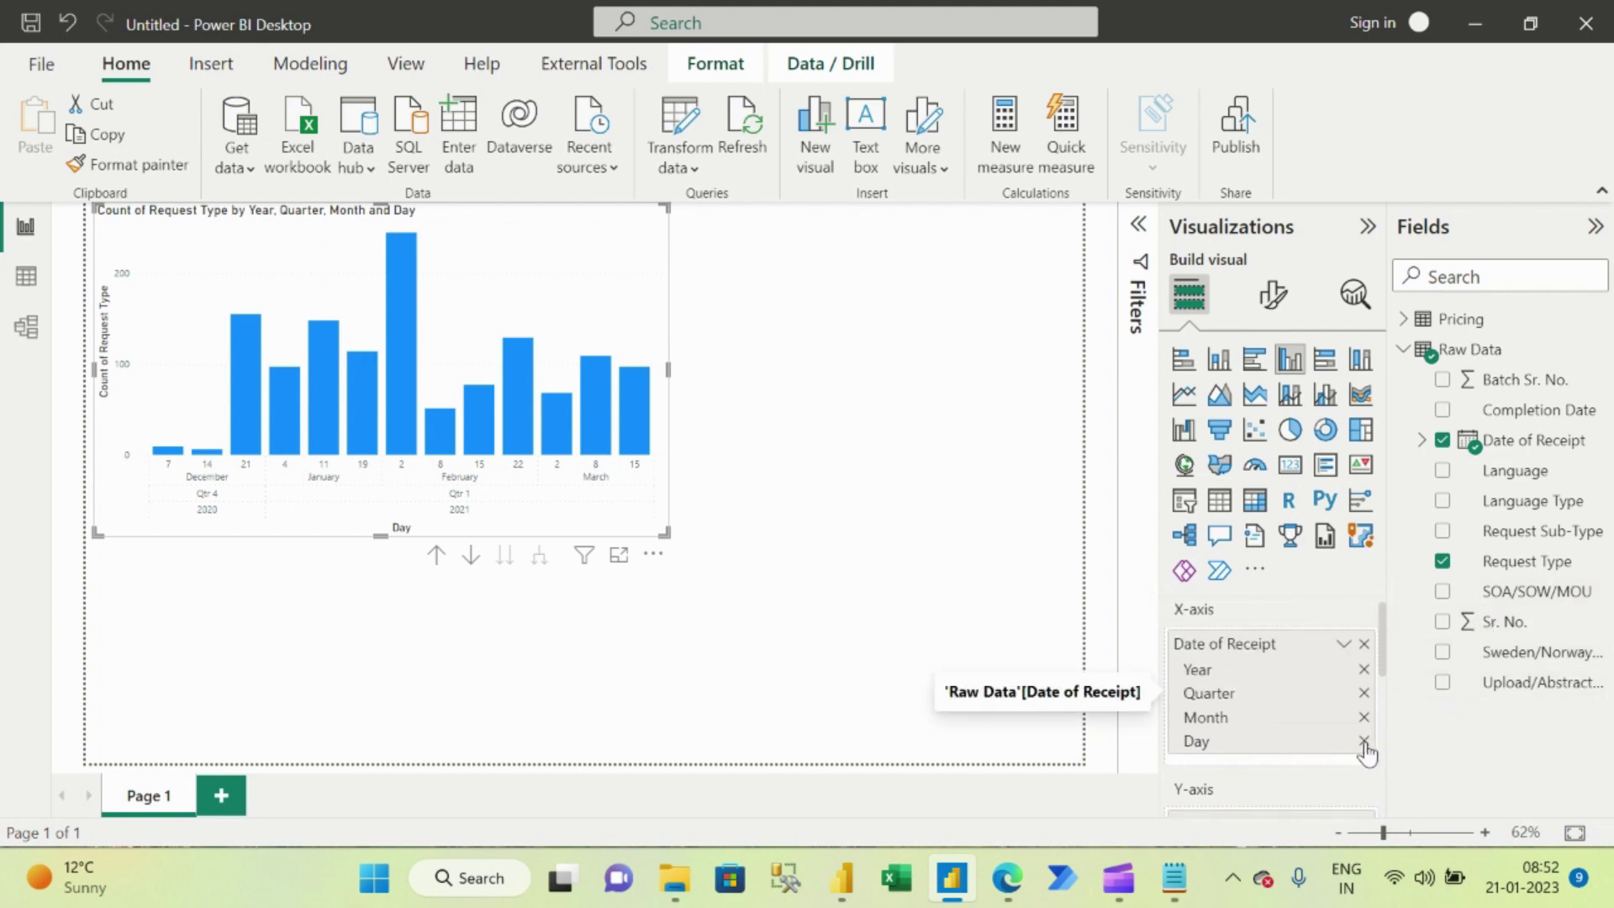
click(1364, 742)
click(1363, 692)
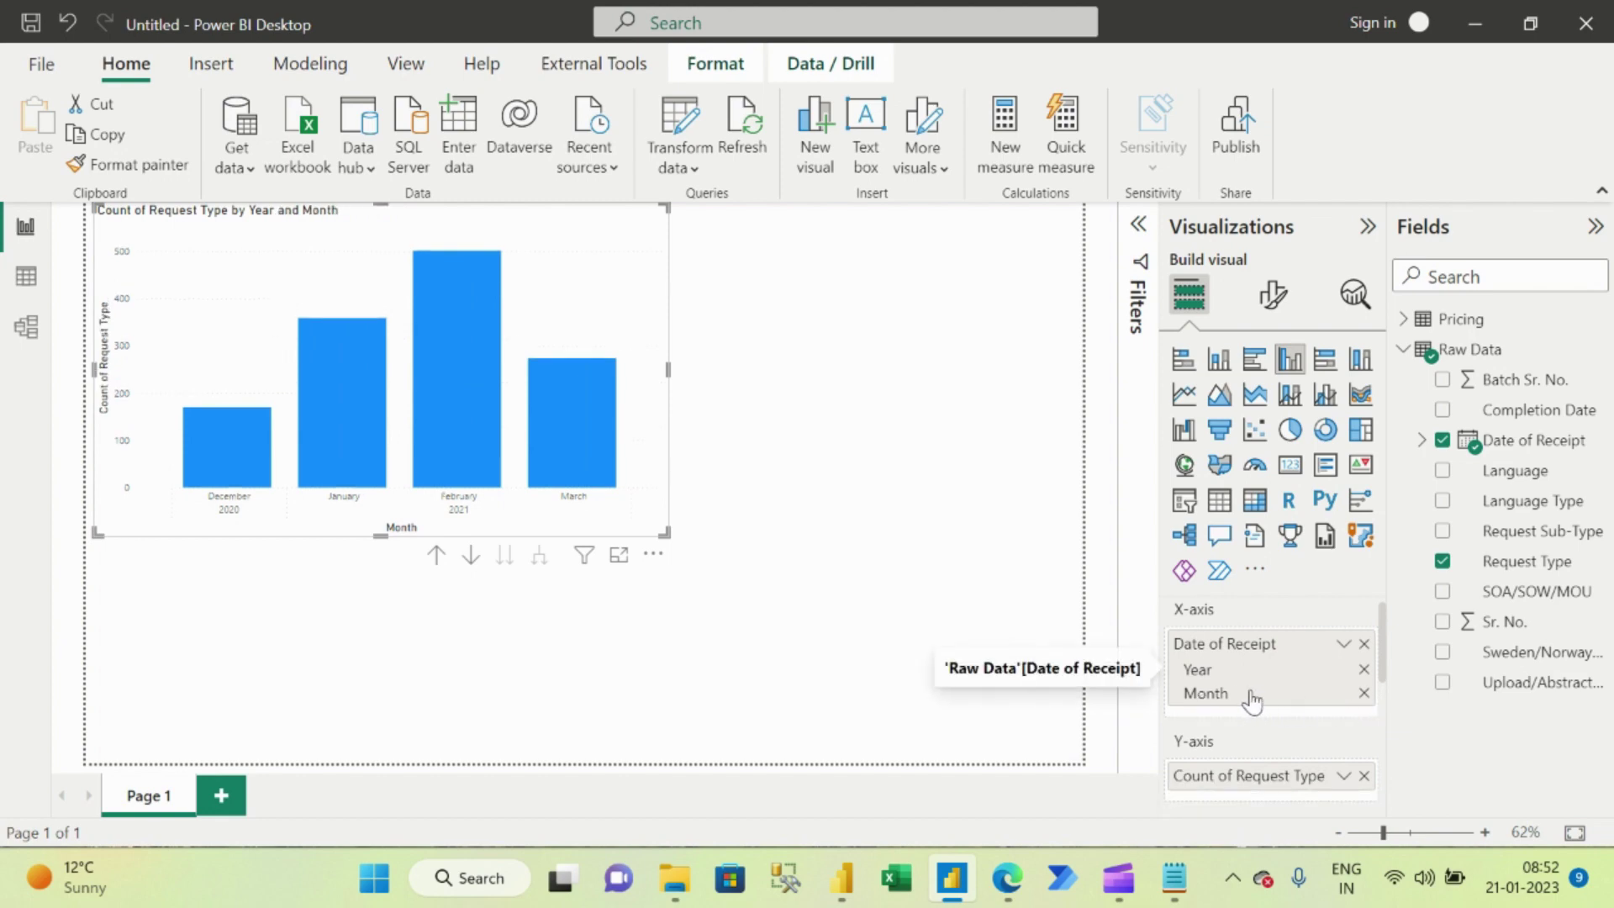
click(1363, 669)
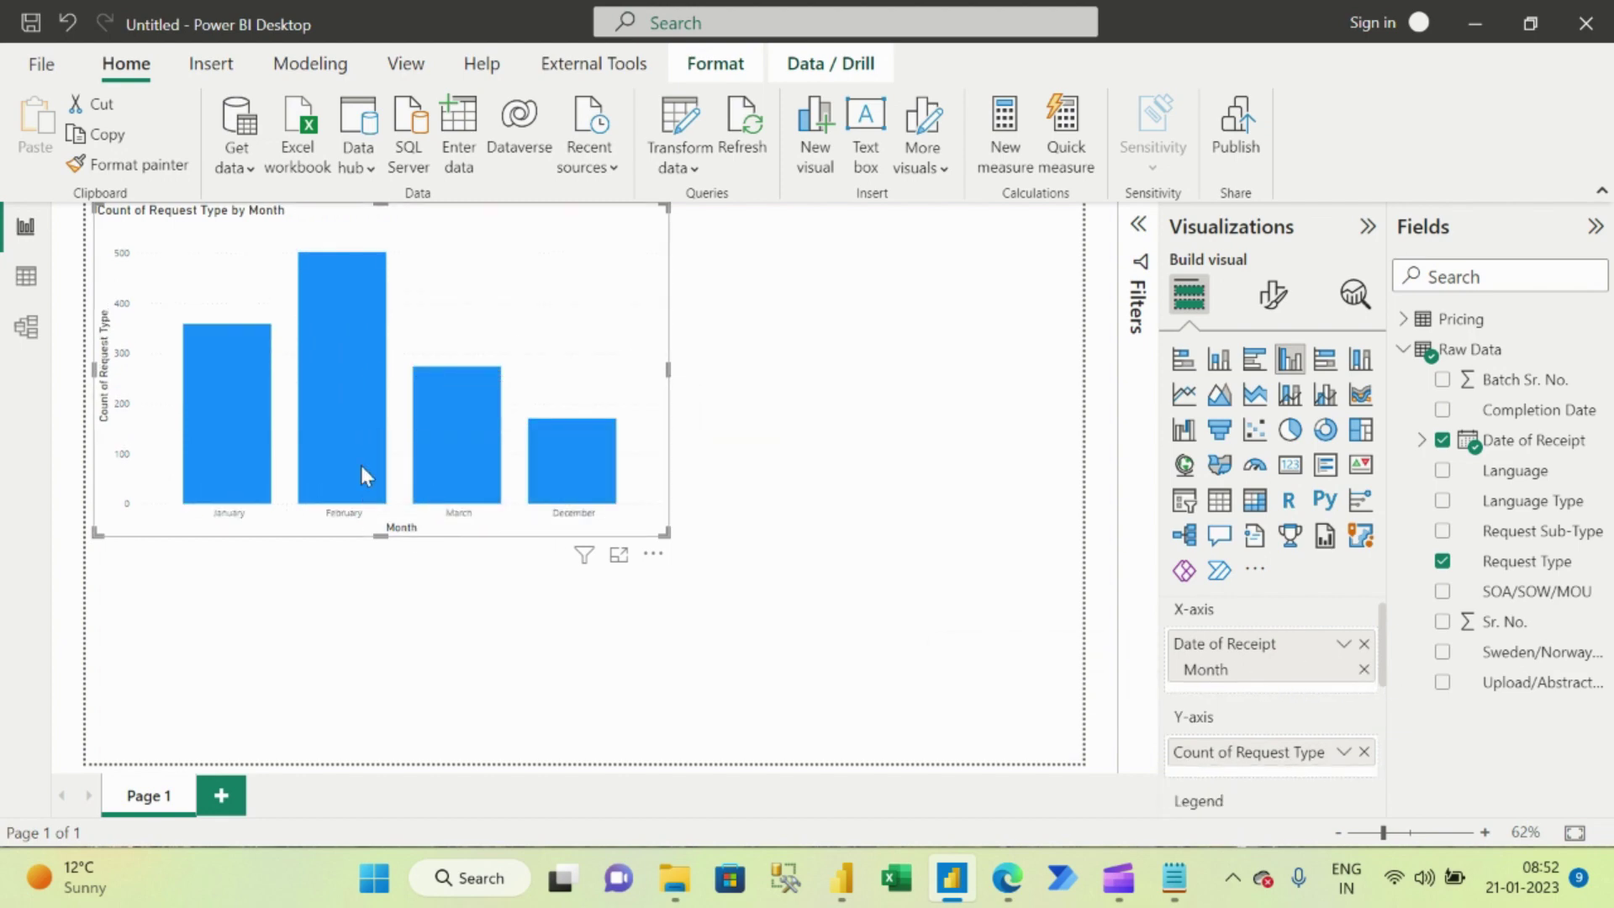
mouse_move(335, 508)
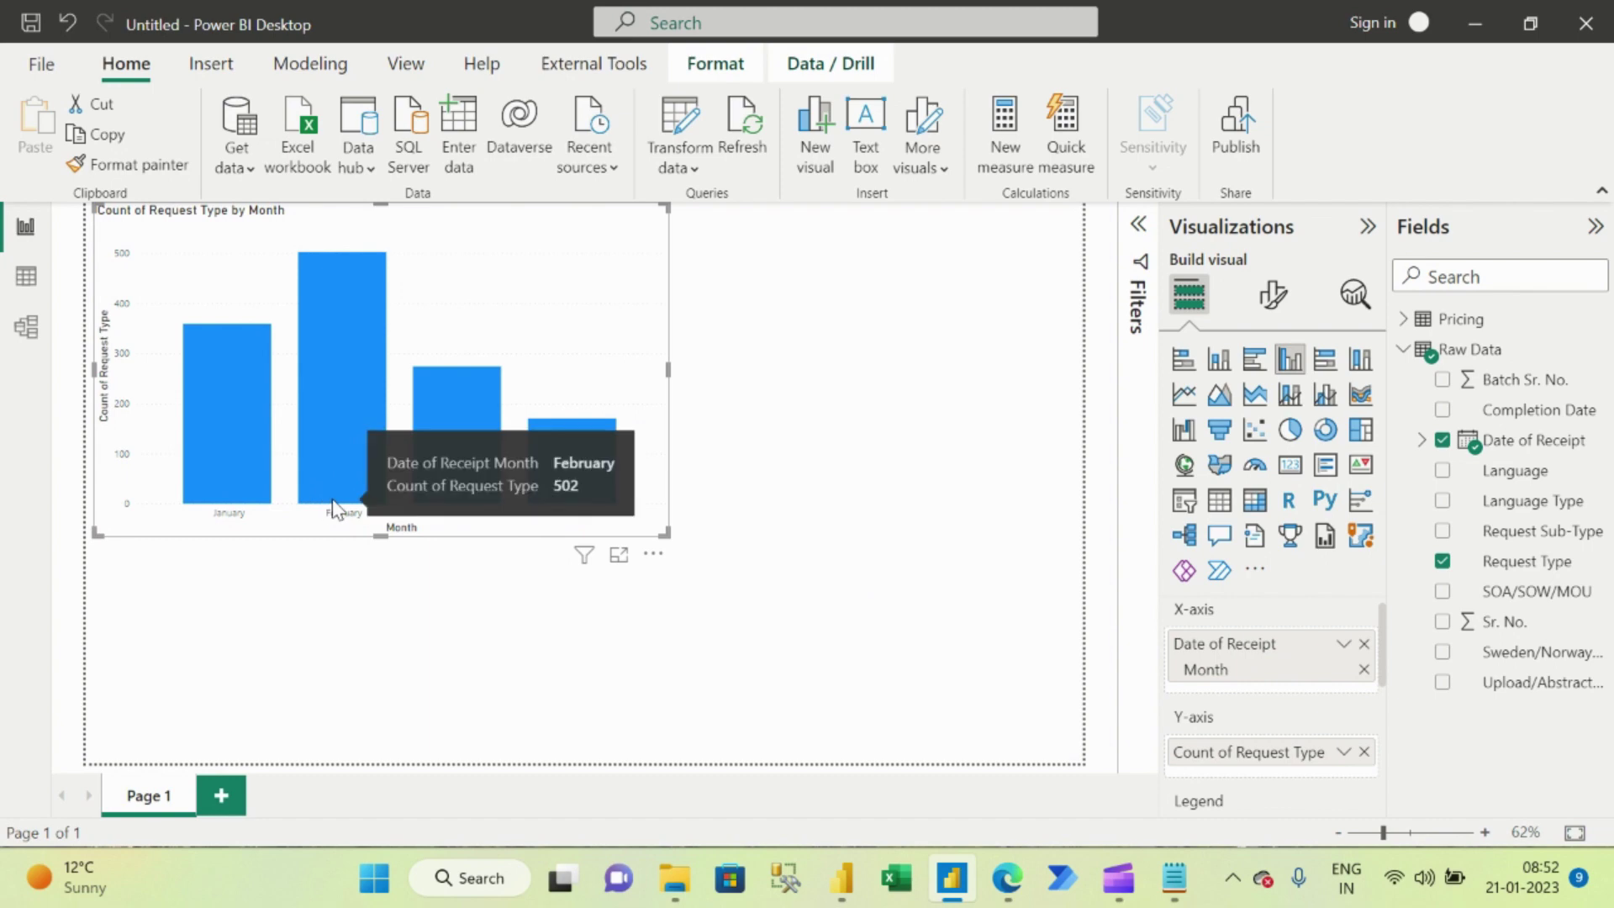
mouse_move(504, 473)
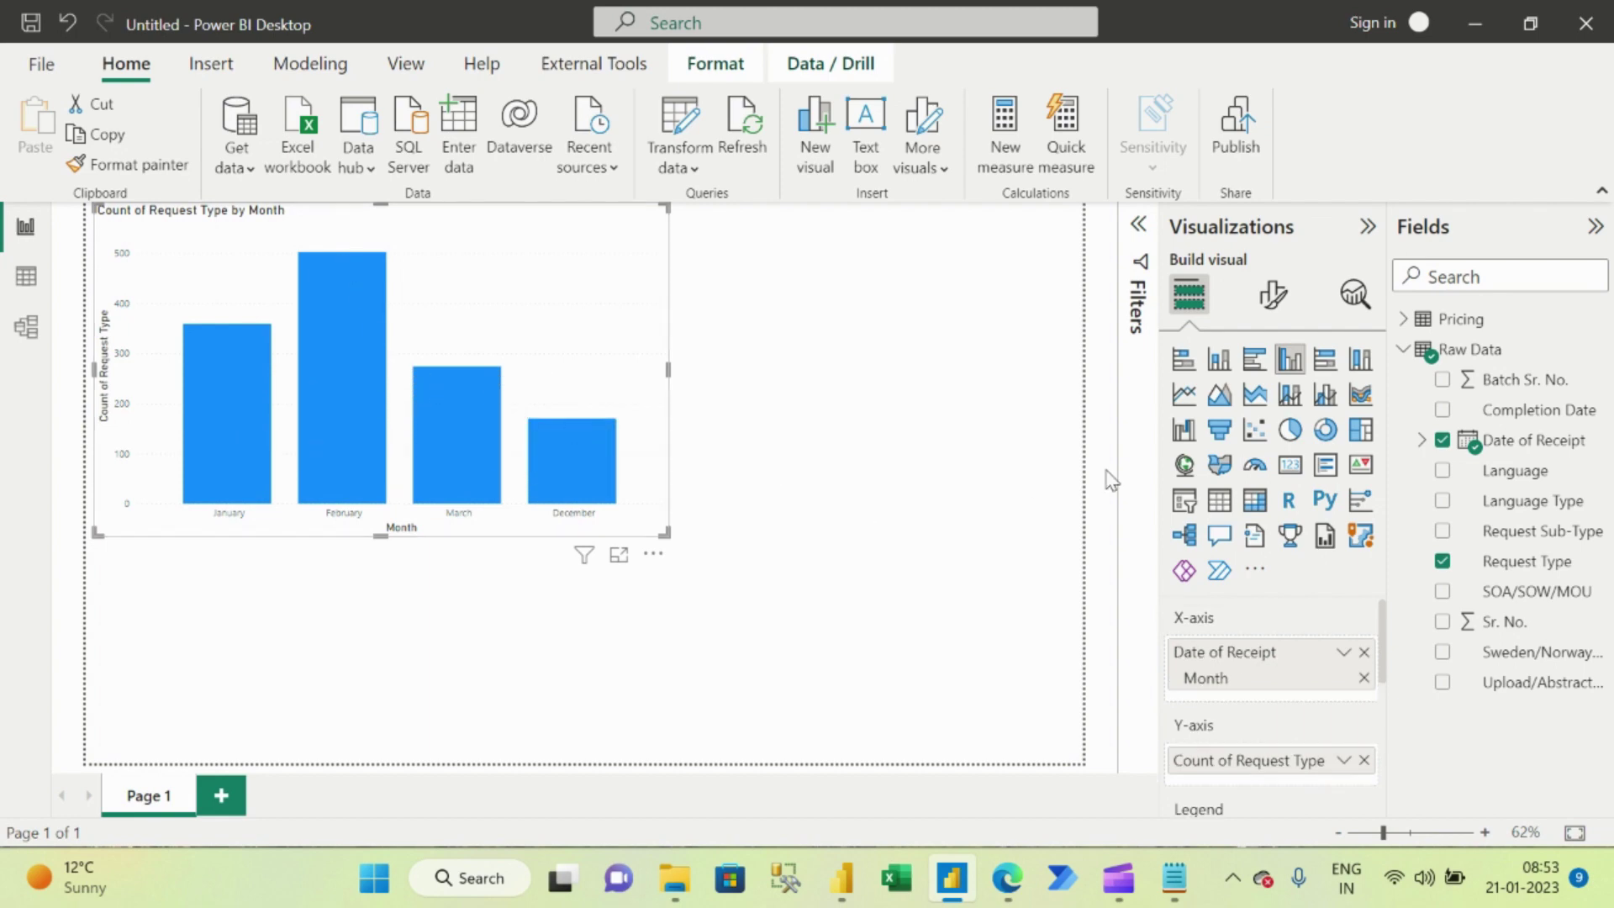
Turn on data labels for the monthly request count chart.
click(1274, 296)
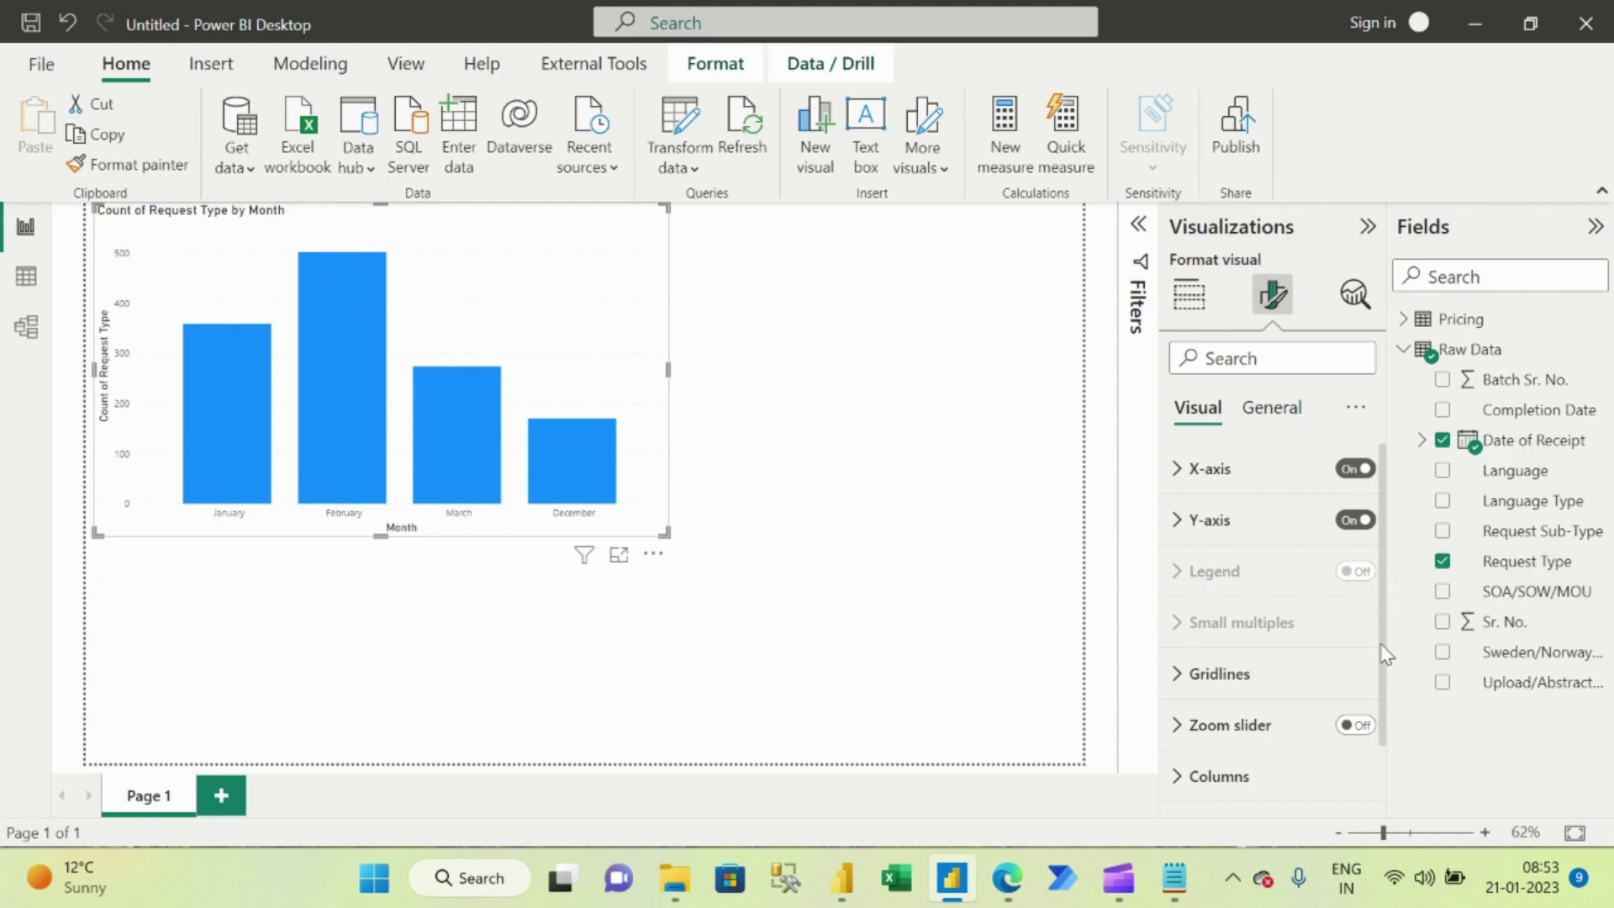
drag(1382, 652, 1385, 743)
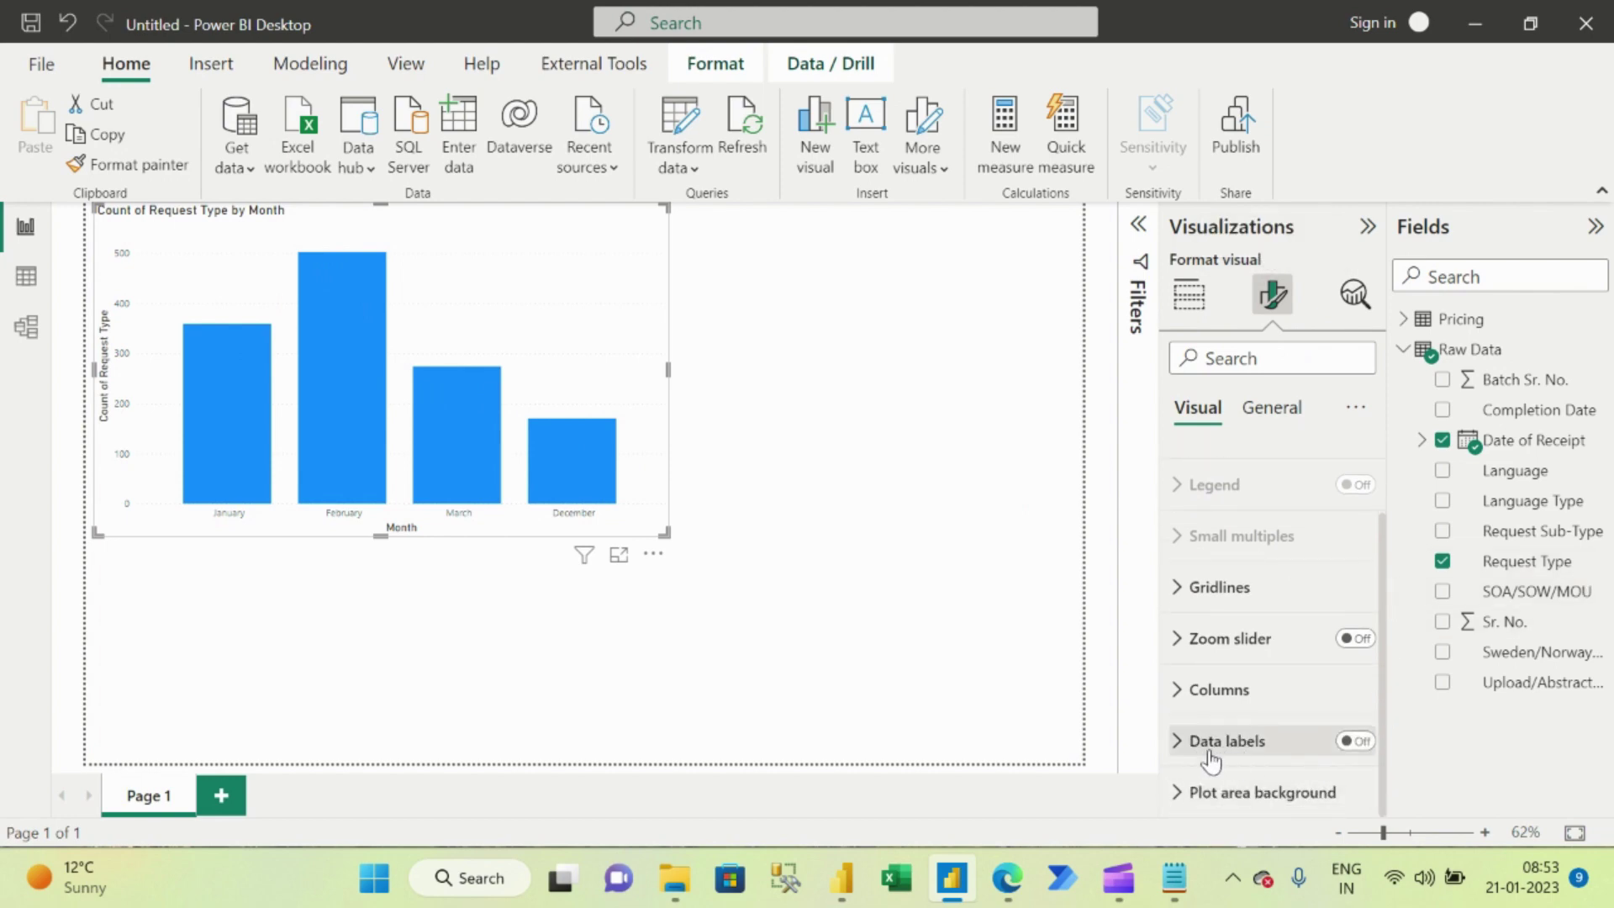
click(1355, 741)
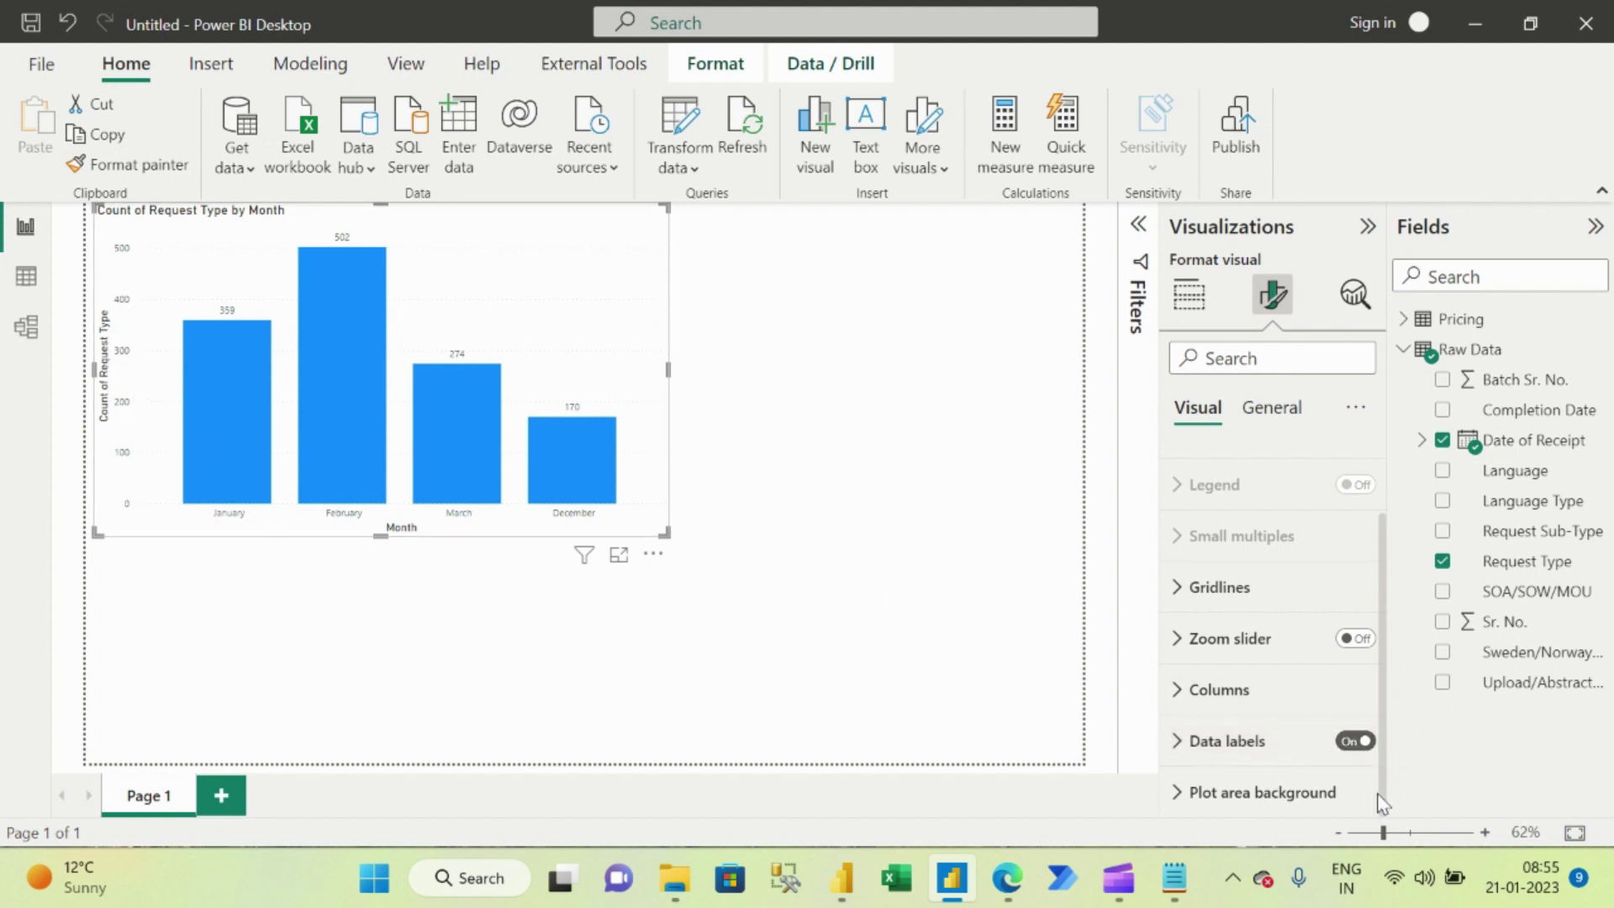
Turn off the chart's Y-axis values and shrink the chart to leave more free space on the report page.
scroll(1382, 802, up, 1)
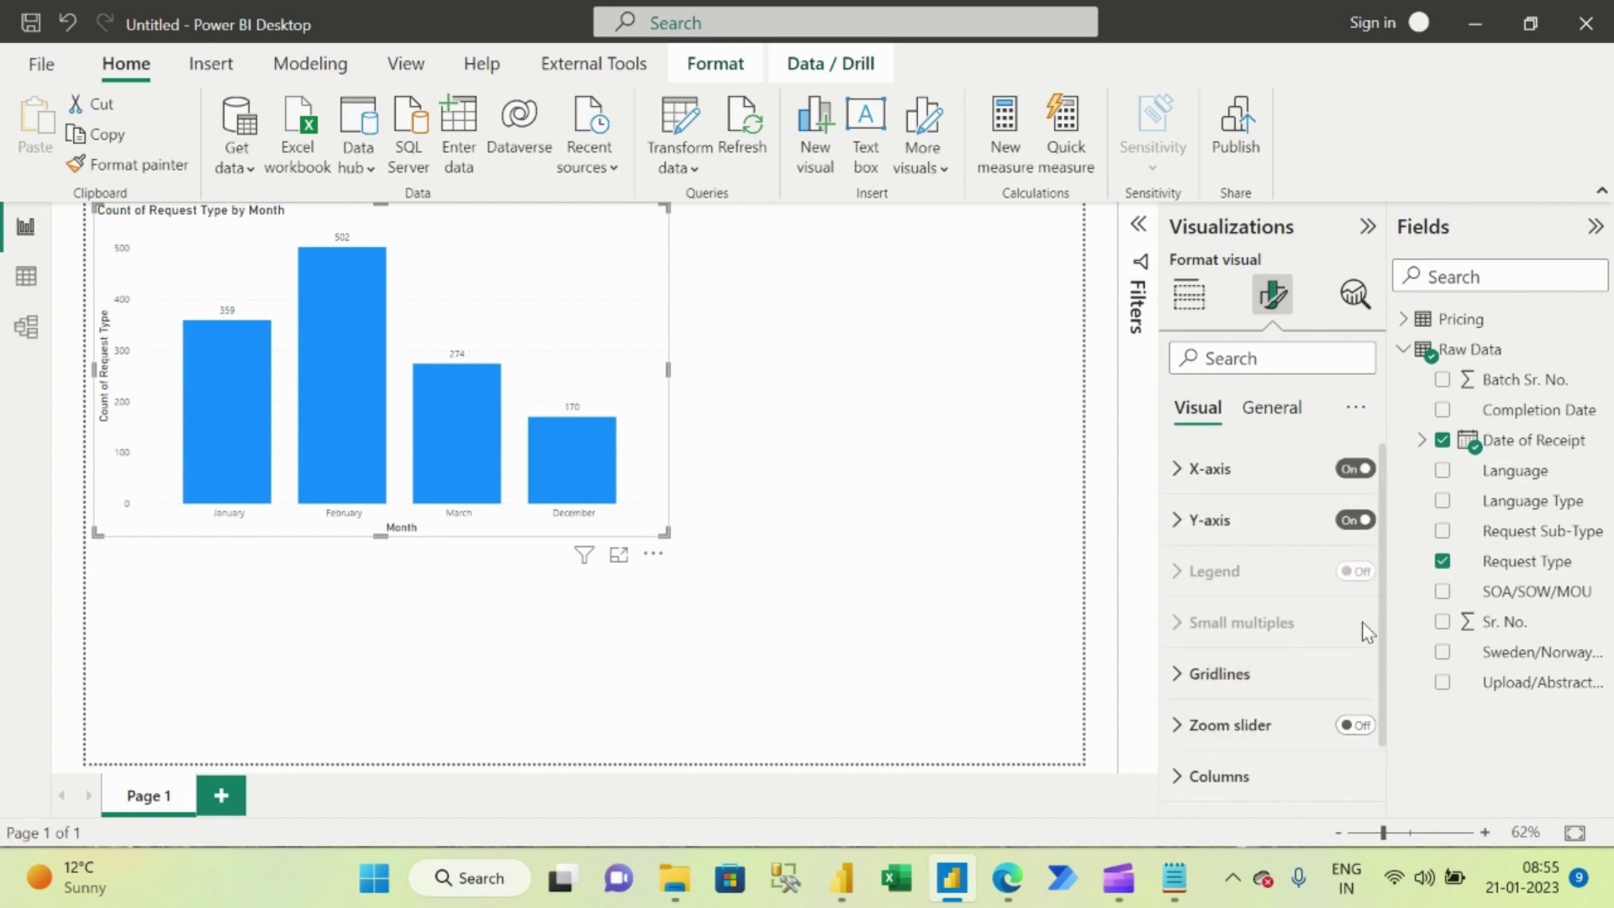
click(1354, 521)
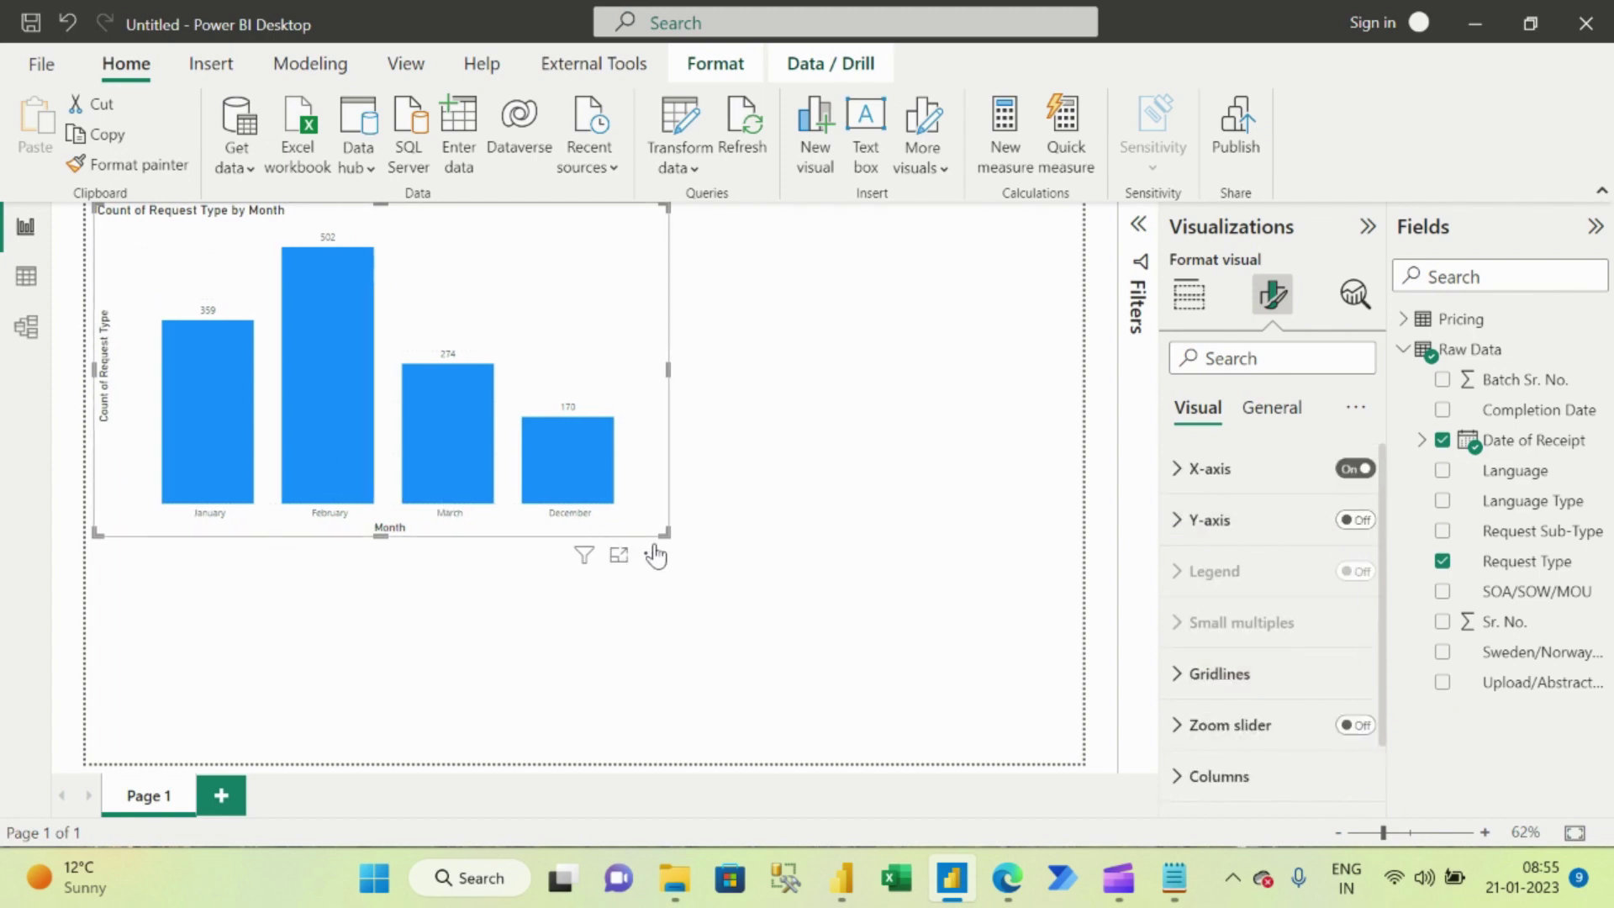
drag(665, 533, 512, 489)
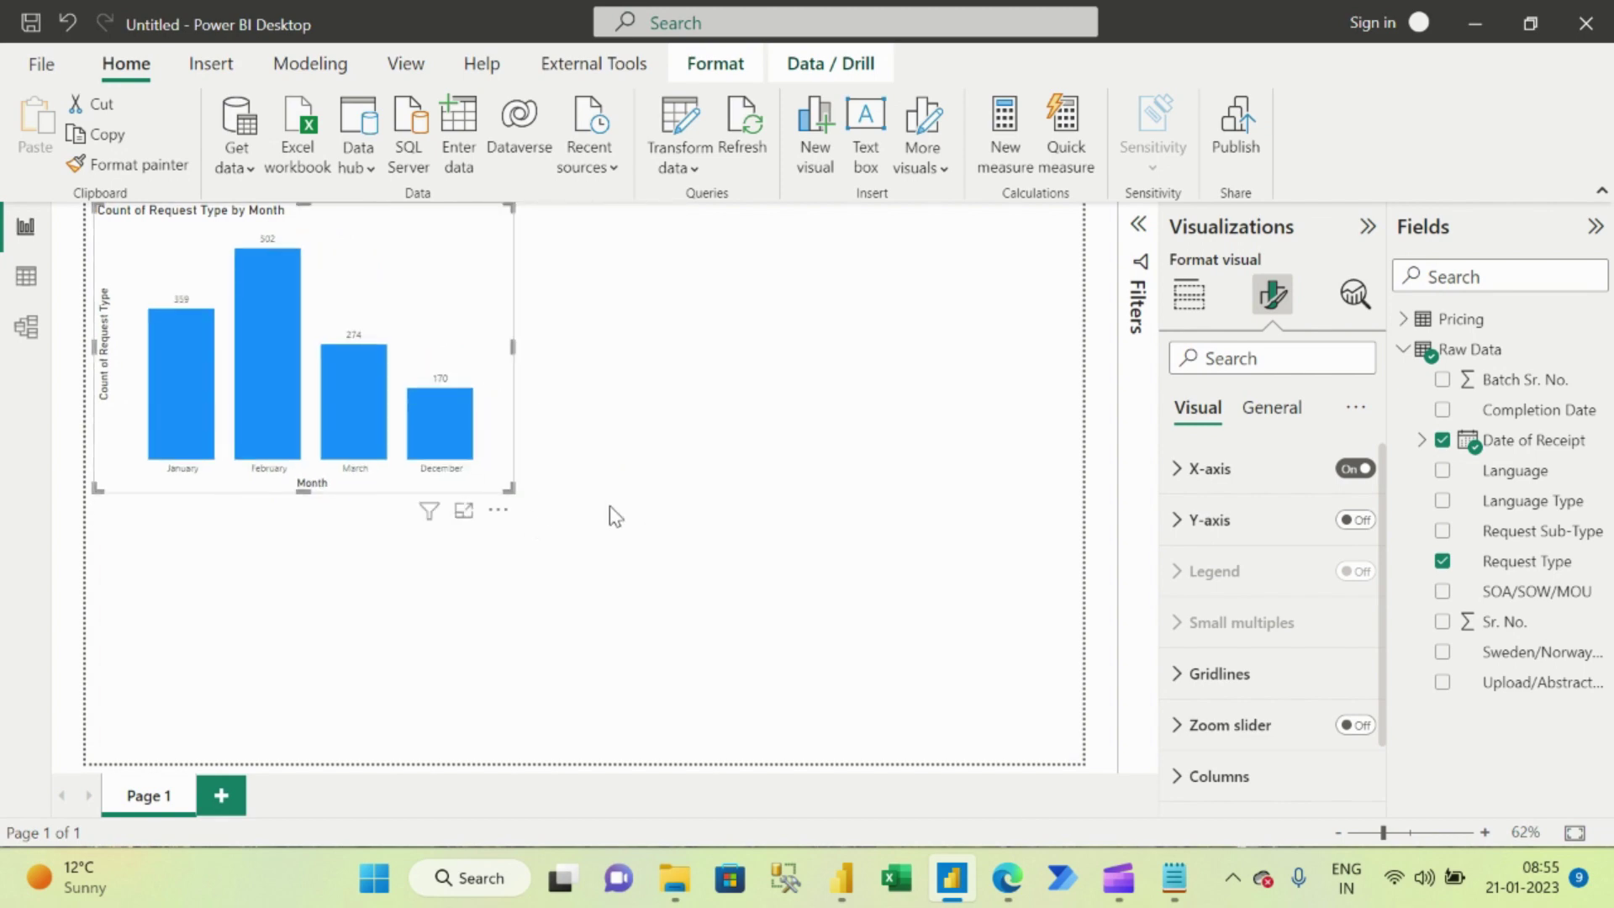
In the Info.txt note, append "-Done" to the Requests Received by Month requirement and highlight the turnaround time TAT requirement.
click(1174, 878)
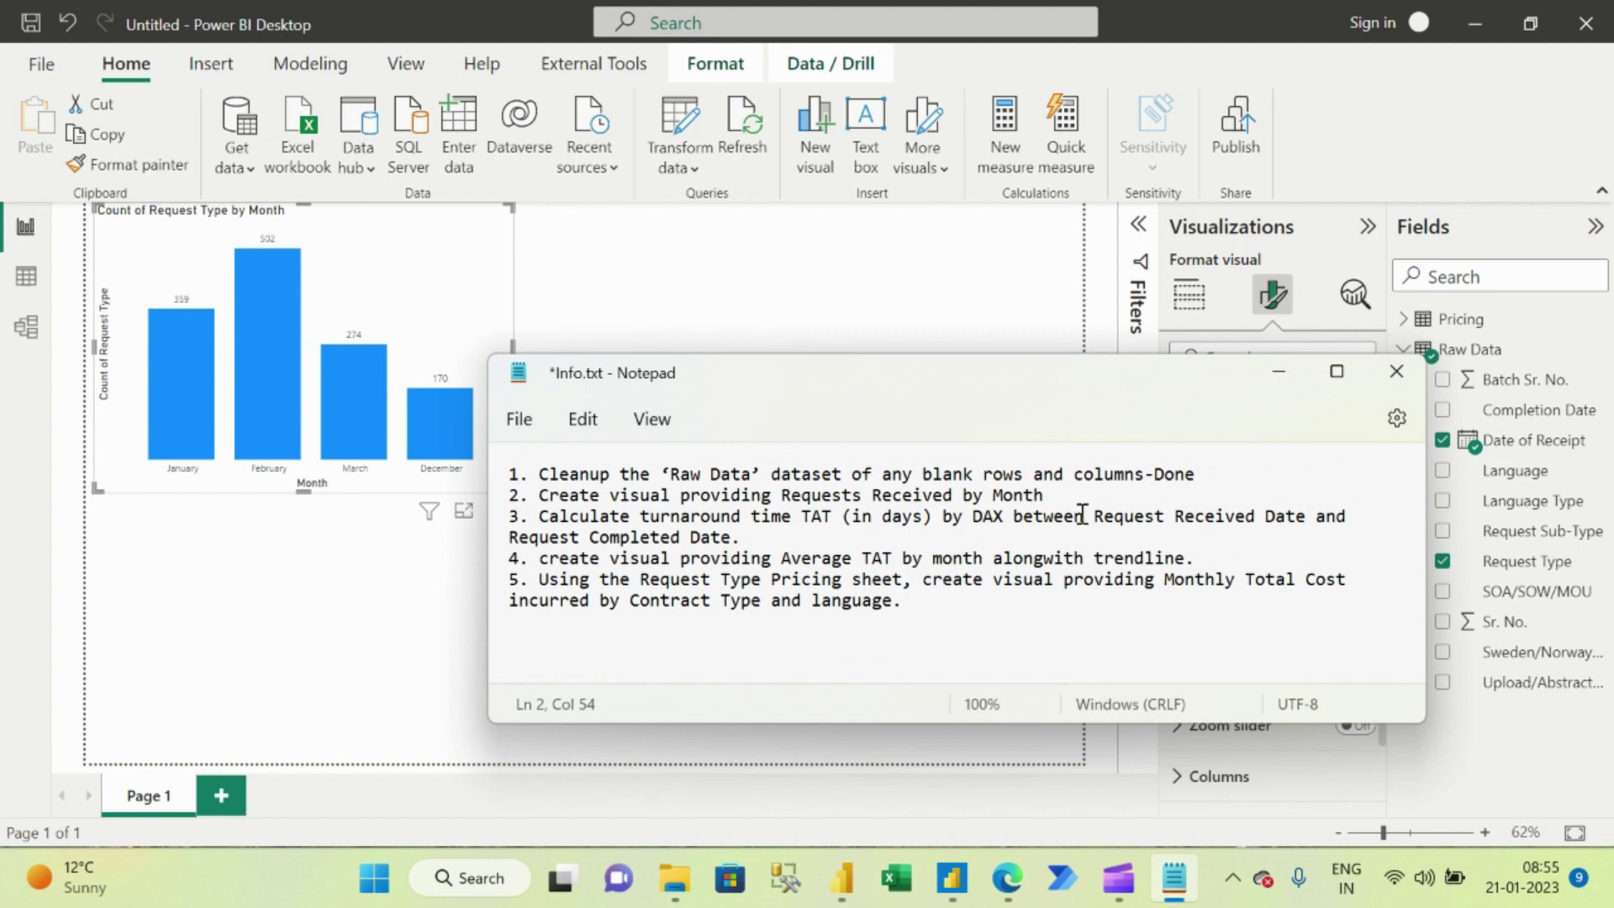
text(-Done)
drag(794, 536, 542, 517)
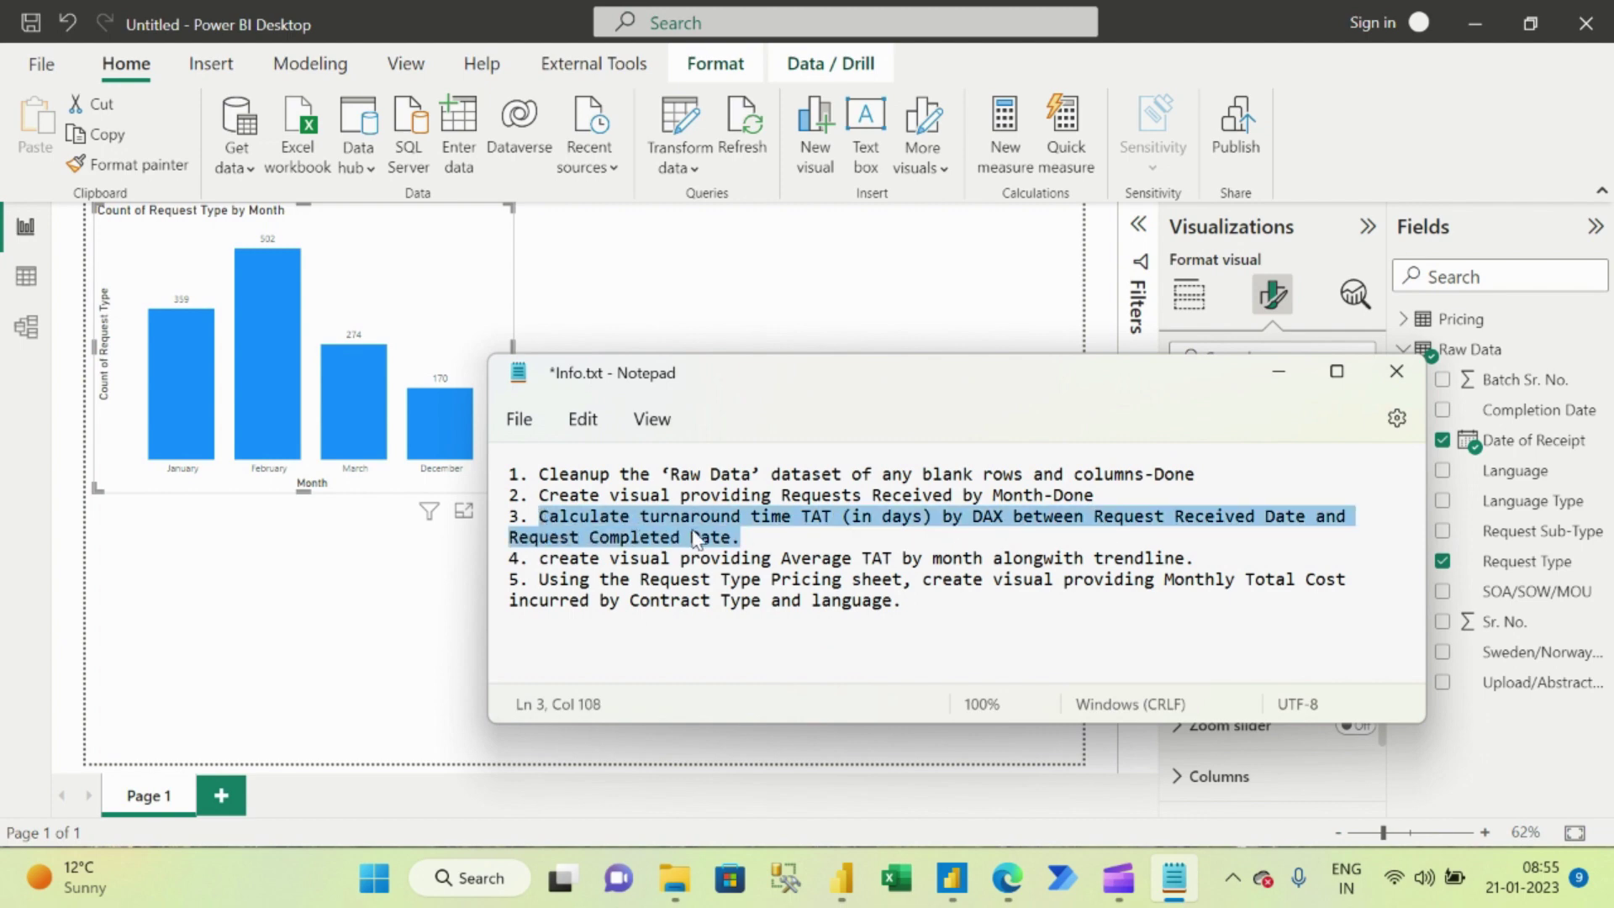
click(744, 536)
drag(741, 536, 507, 515)
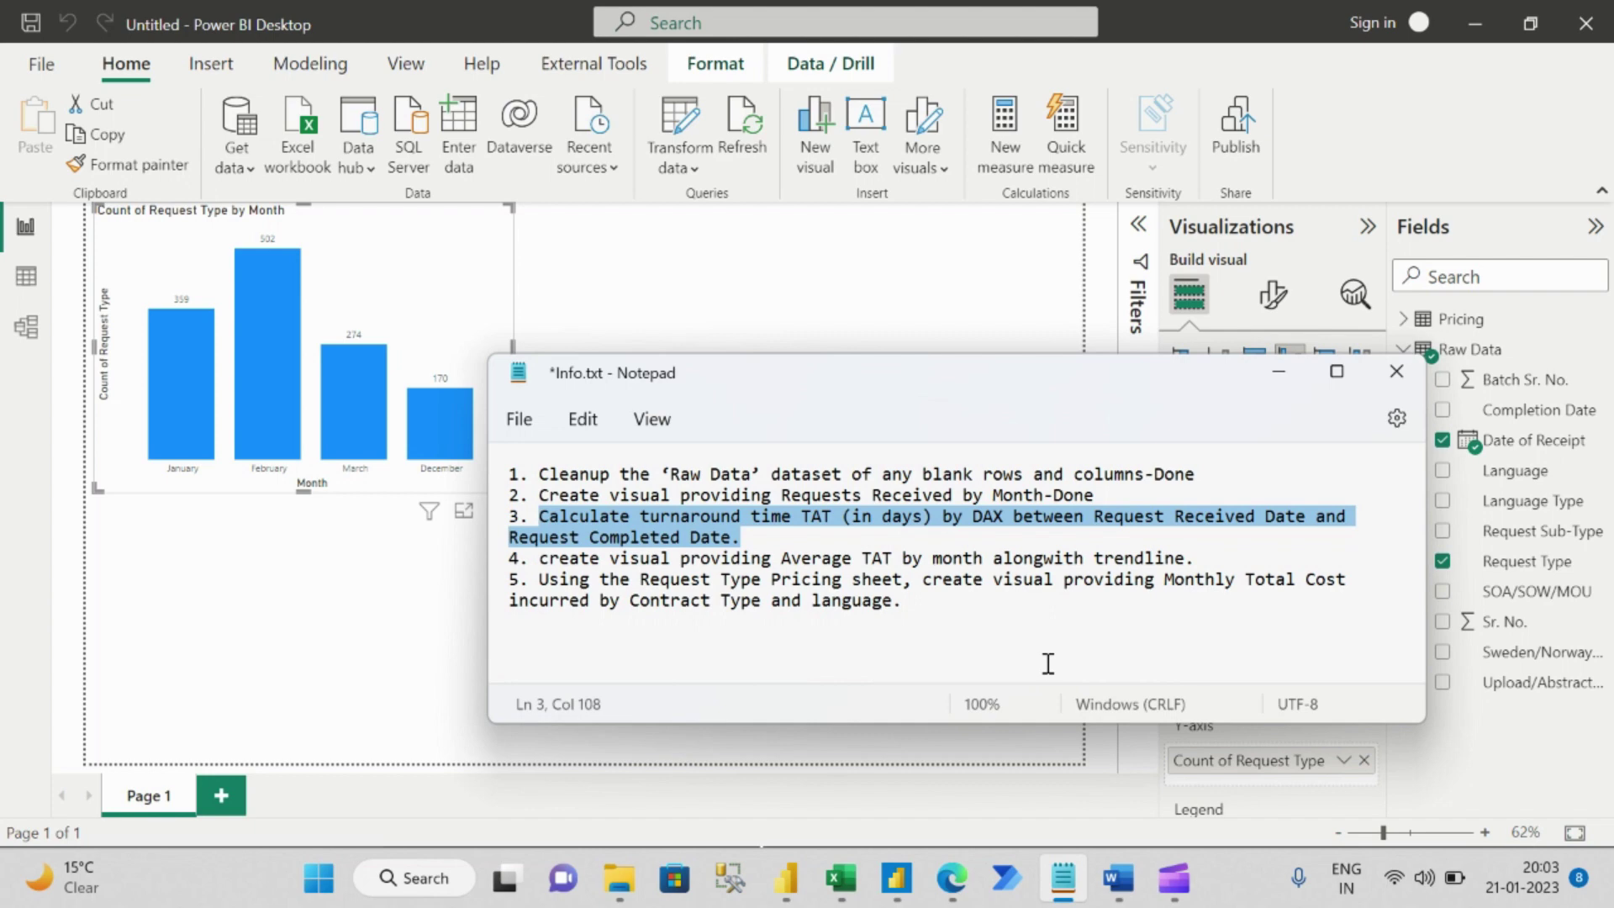
Return to the Power BI report and start a new DAX calculated table named Calendar Table.
key(alt+Tab)
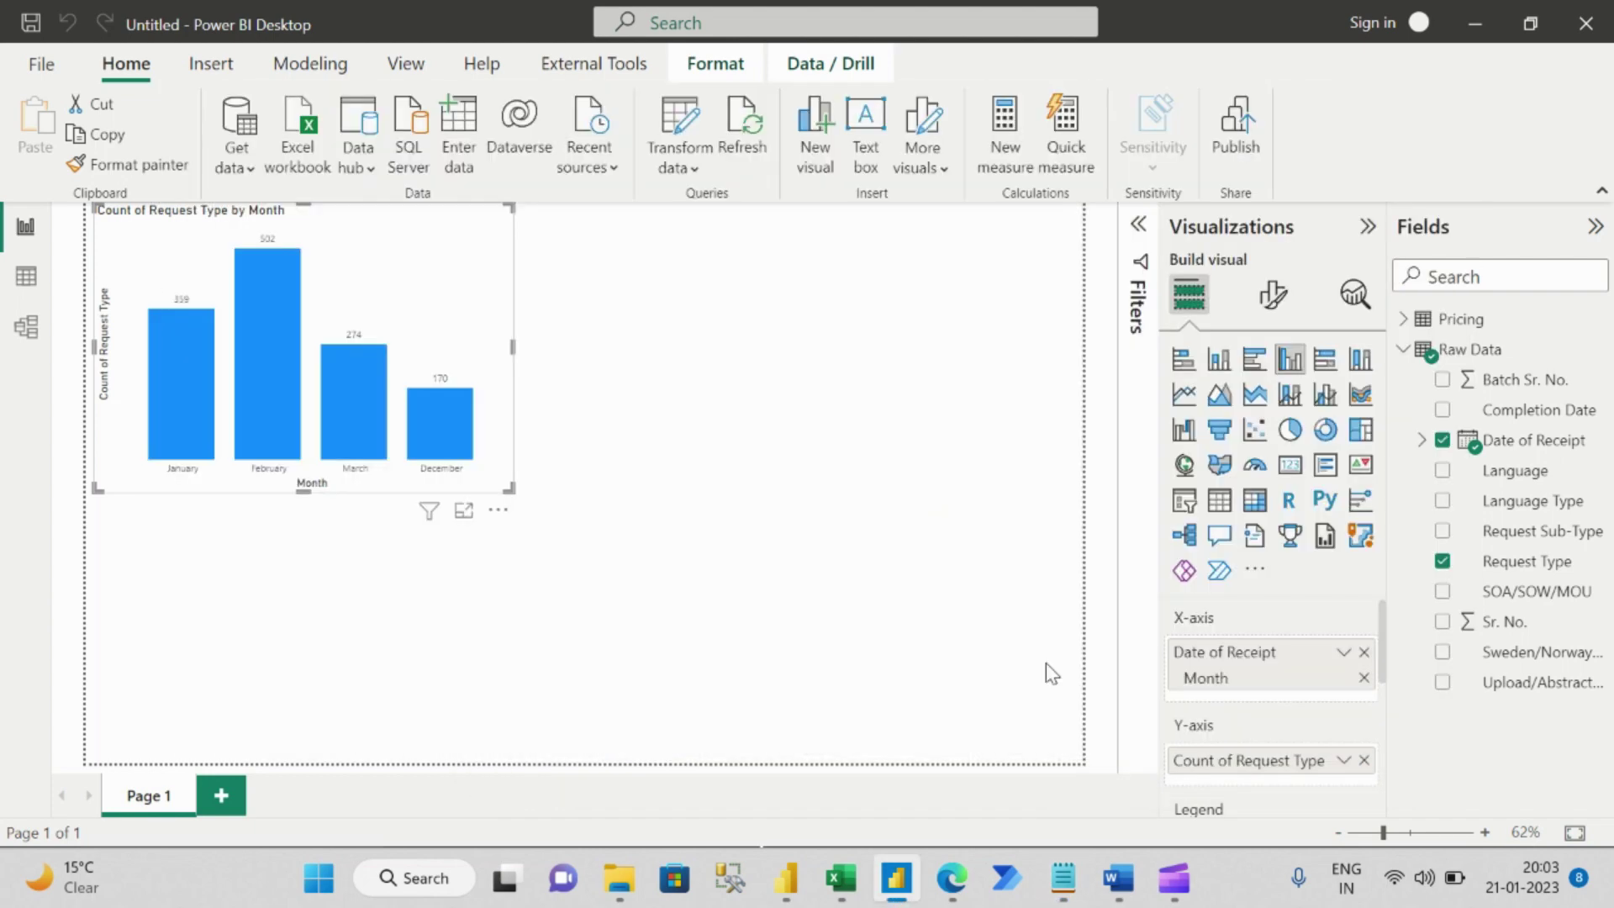
click(579, 468)
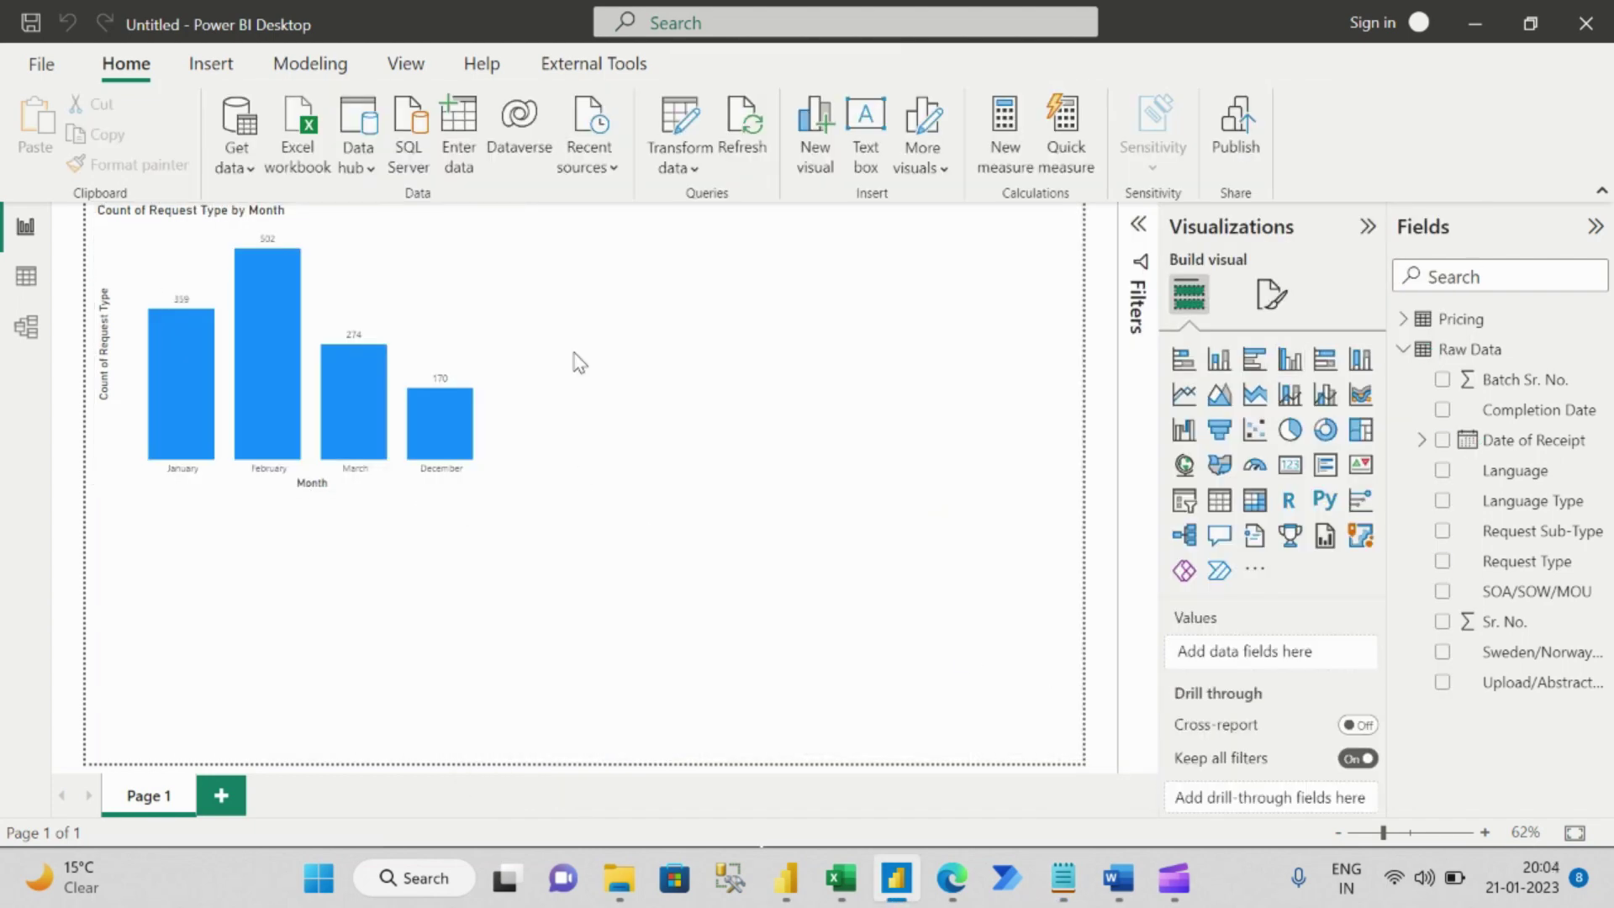
click(311, 67)
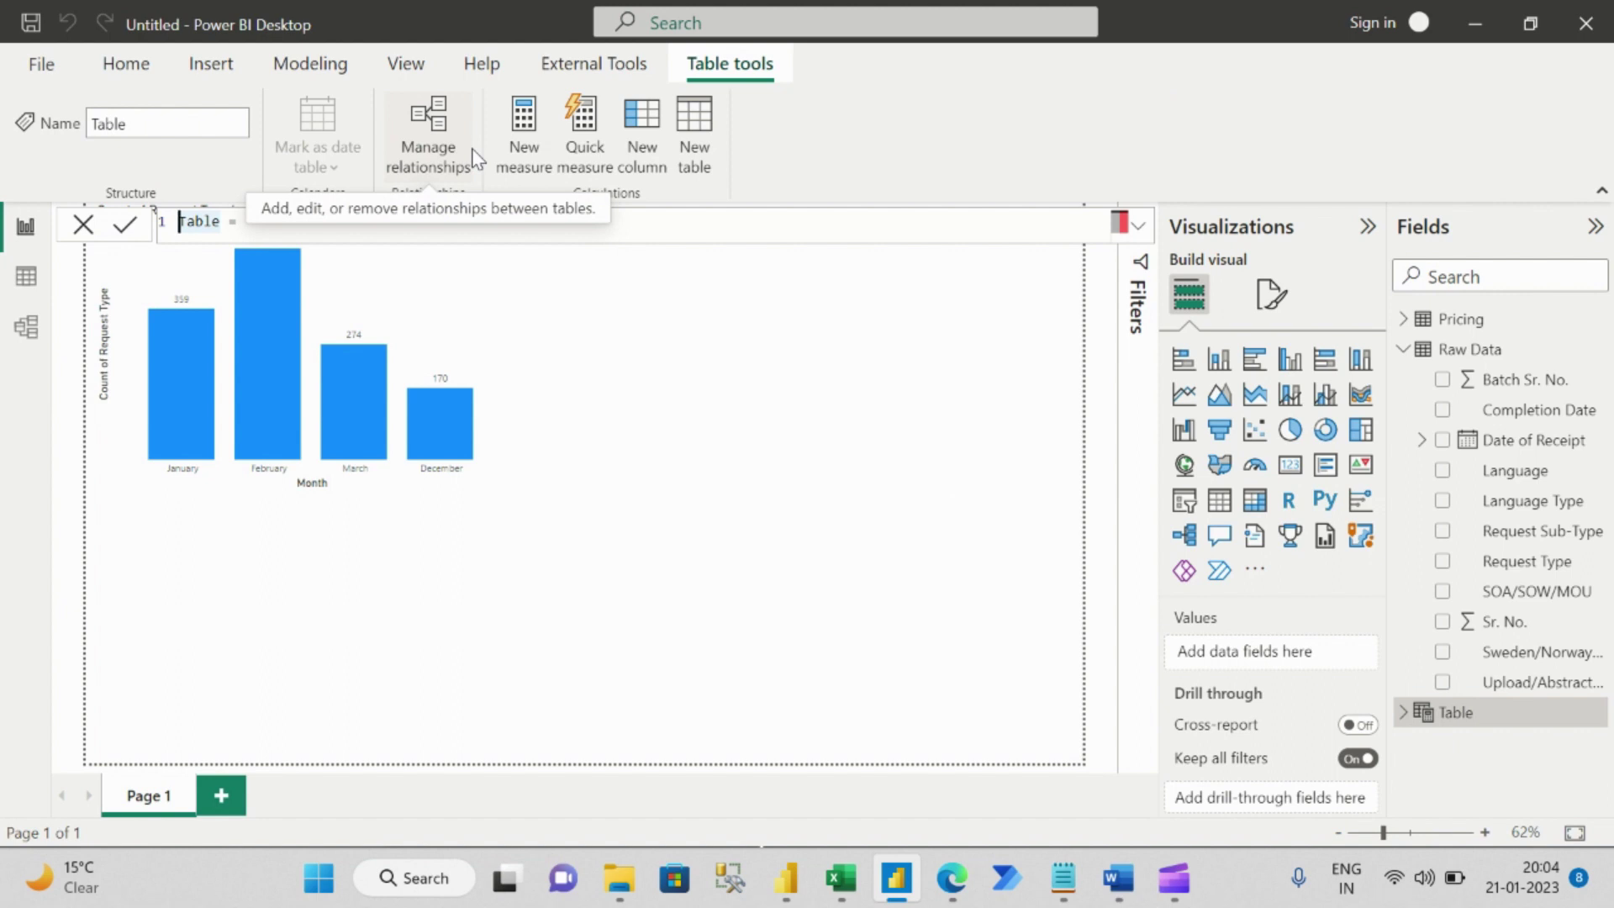
text(Calendar)
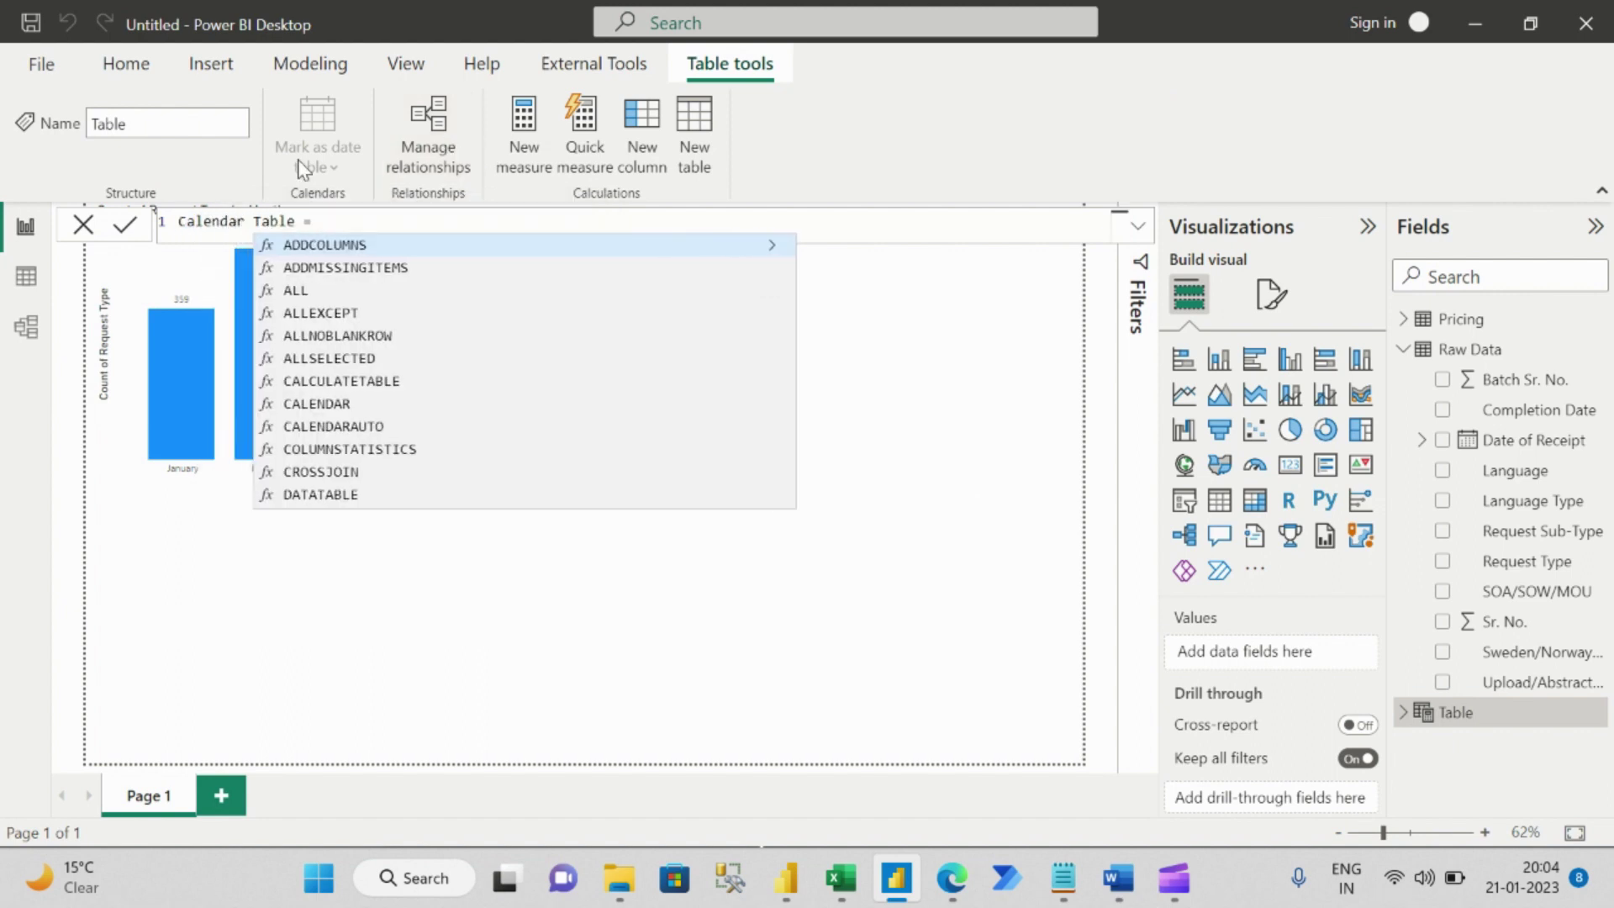
click(324, 220)
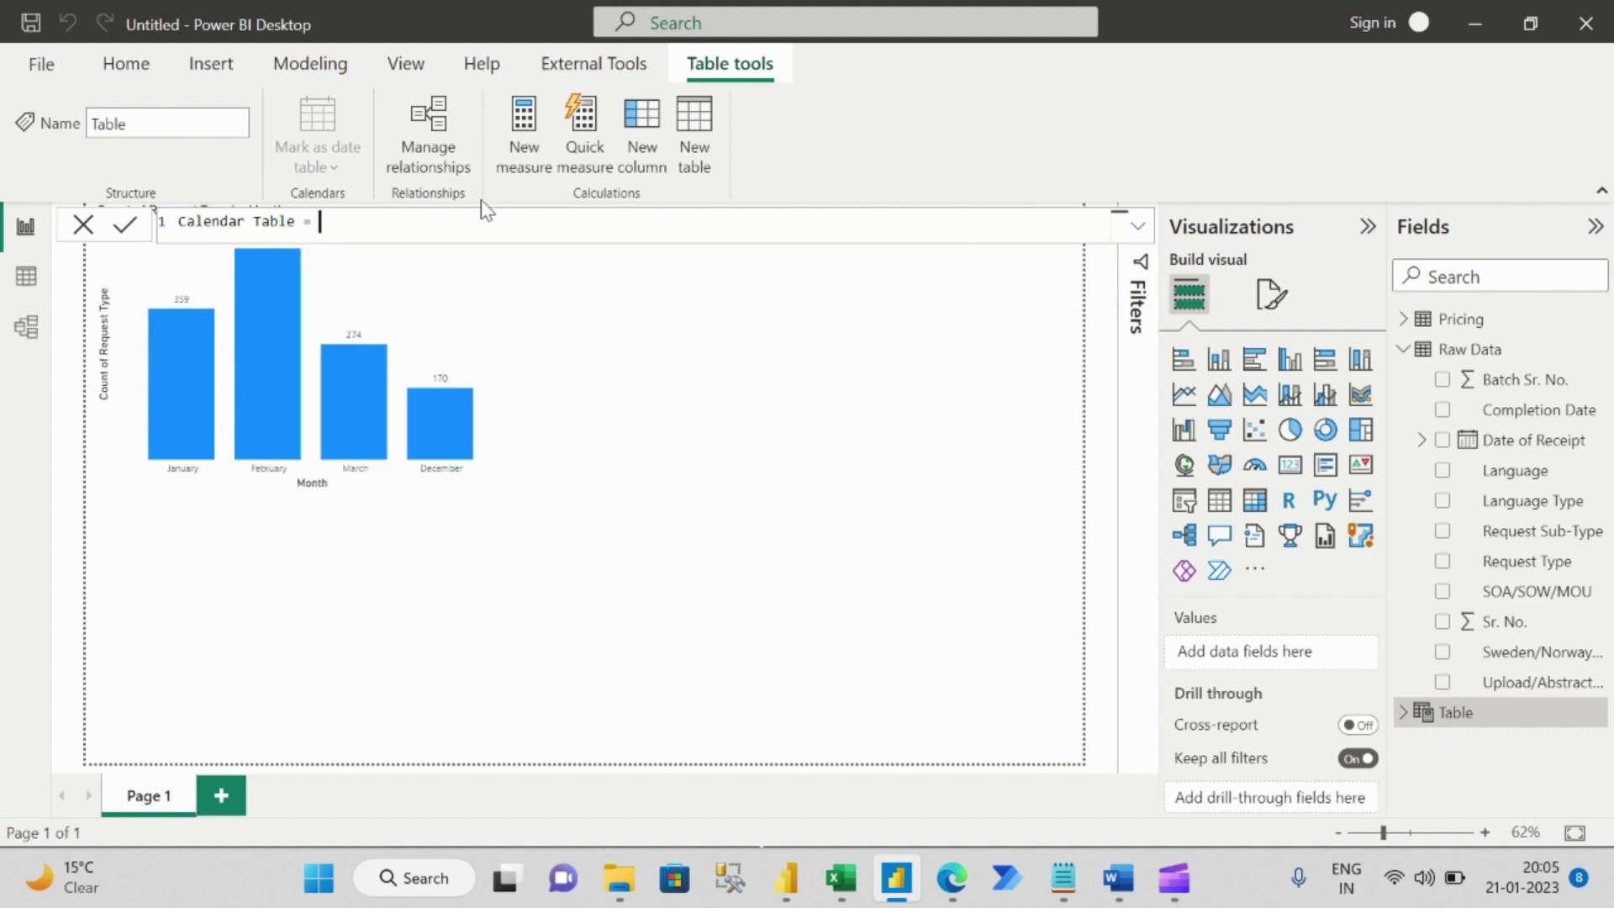
Begin the Calendar Table formula with CALENDAR, using MIN('Raw Data'[Date of Receipt]) as the start date.
text(Ca)
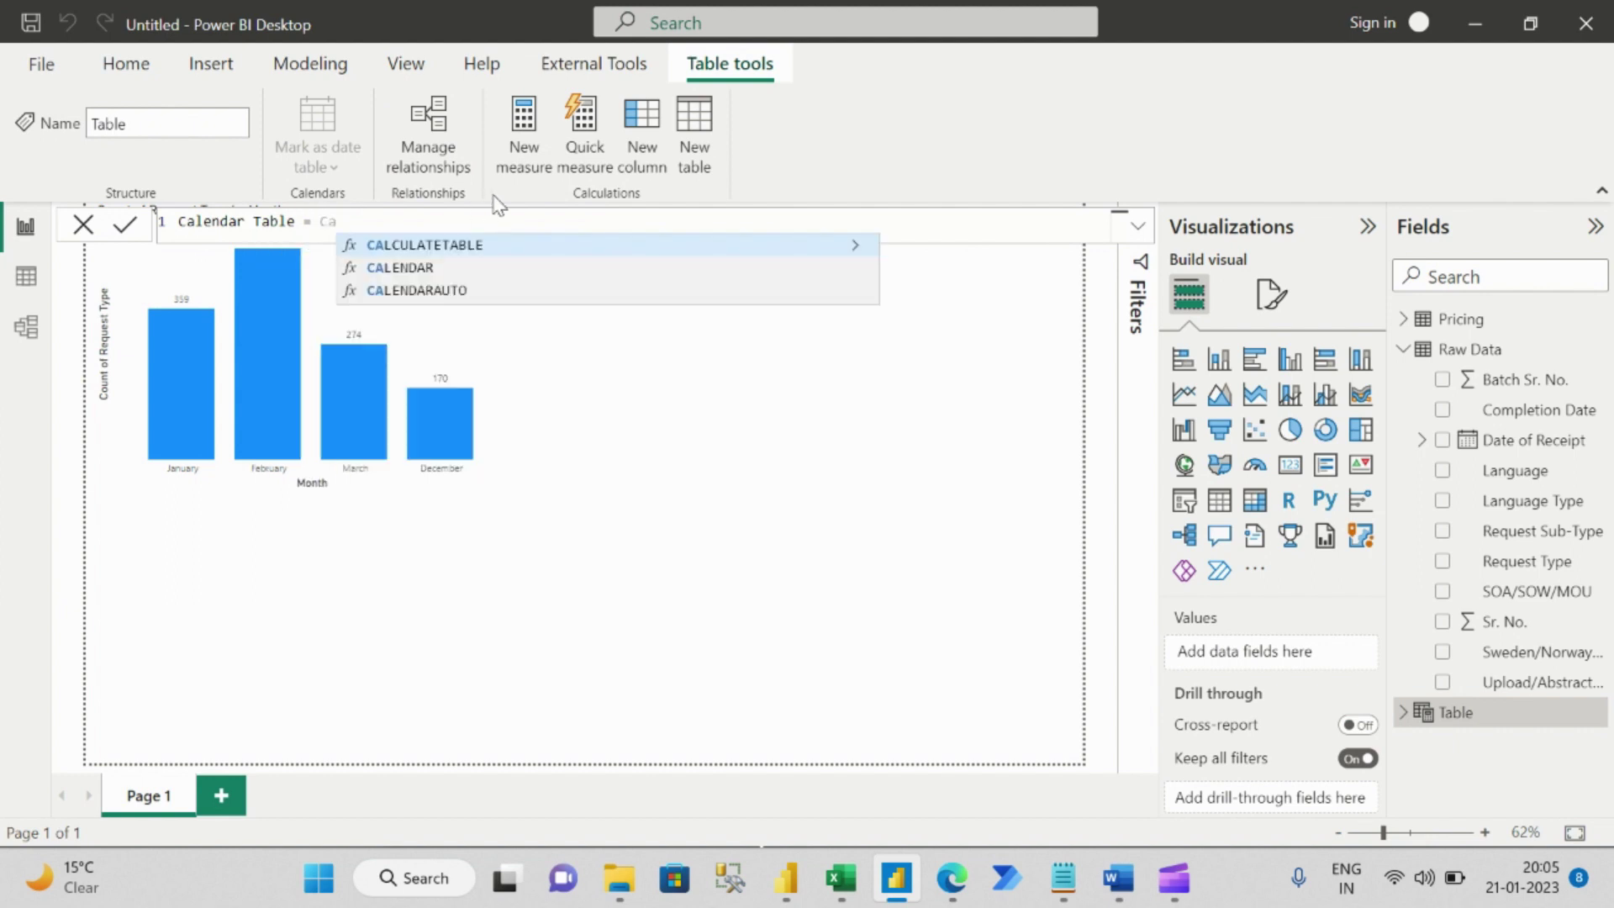
key(Down)
key(Tab)
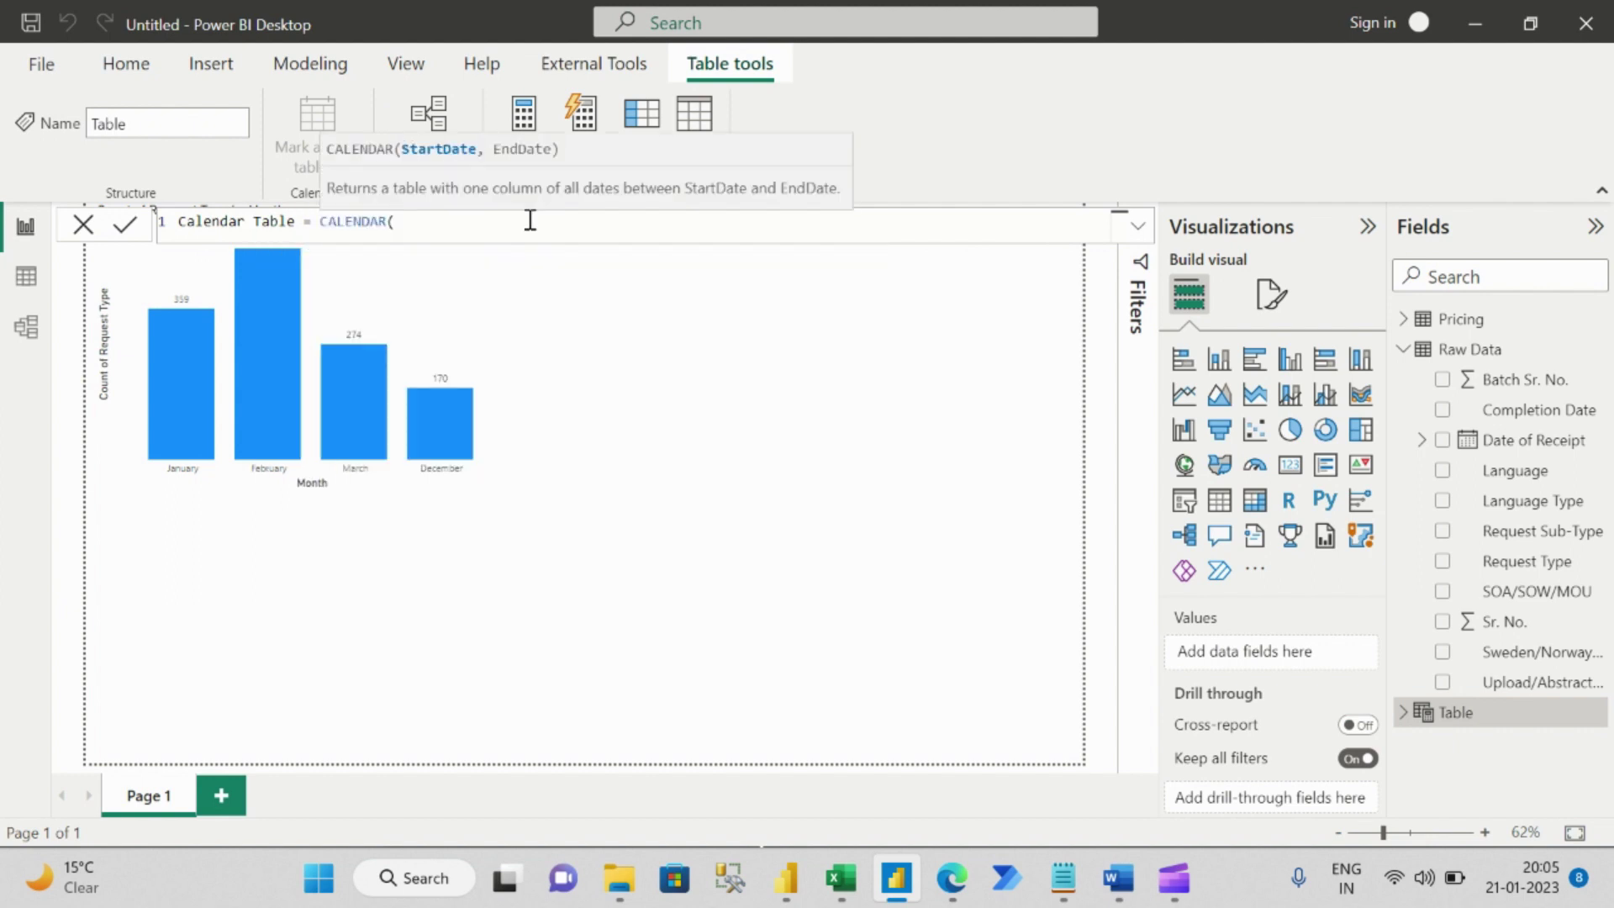
text(min)
key(Tab)
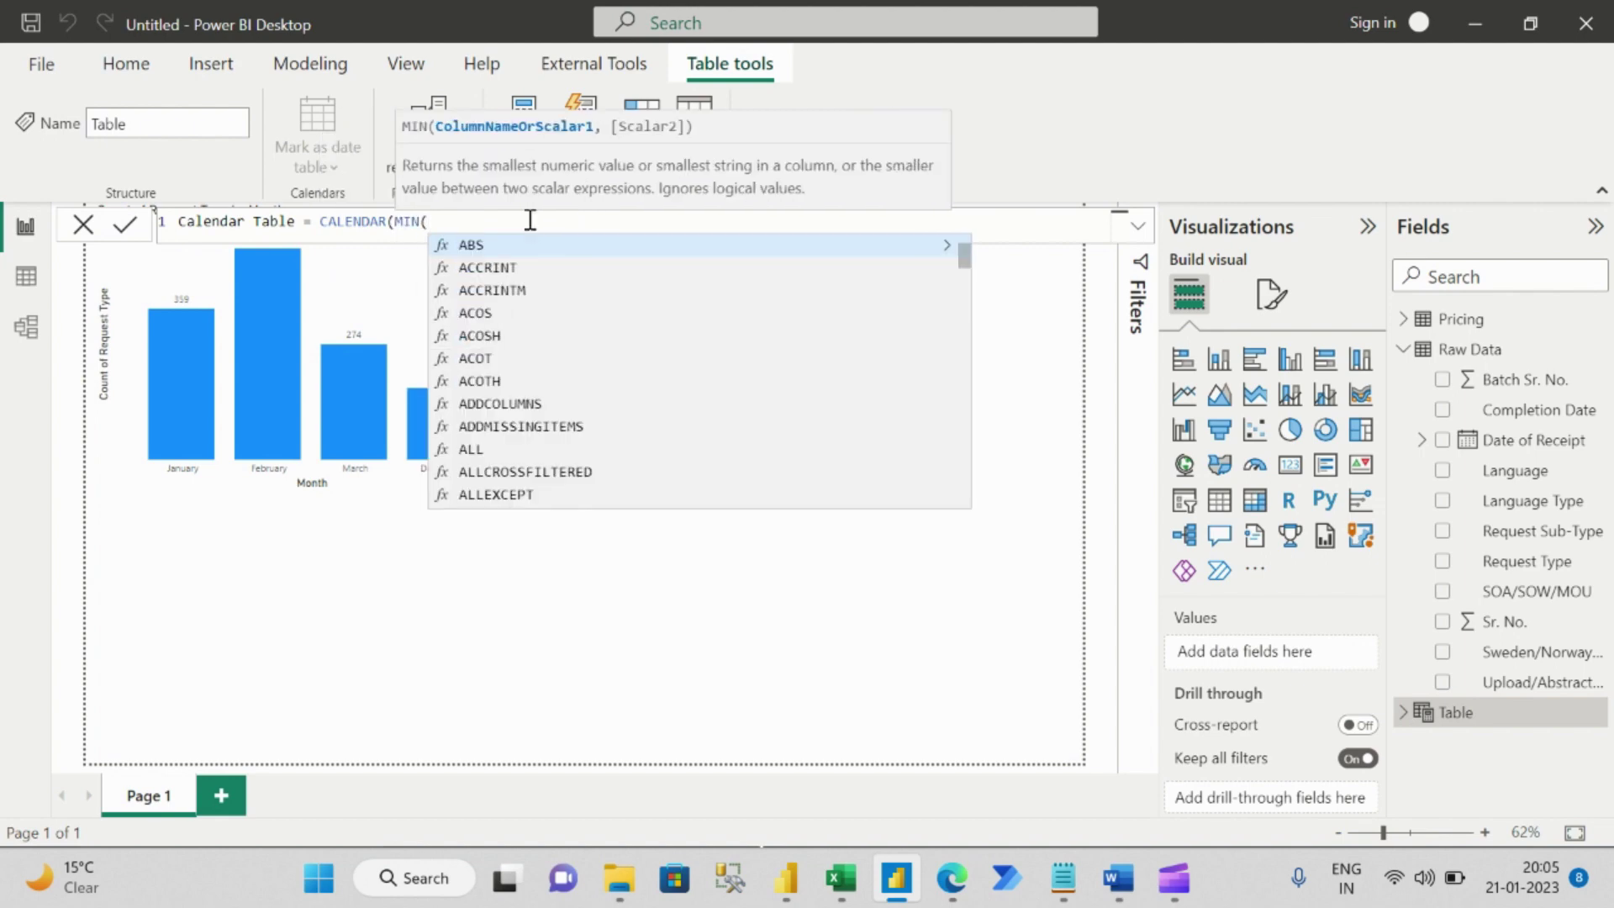
text('ra)
key(Down)
key(Down)
key(Down)
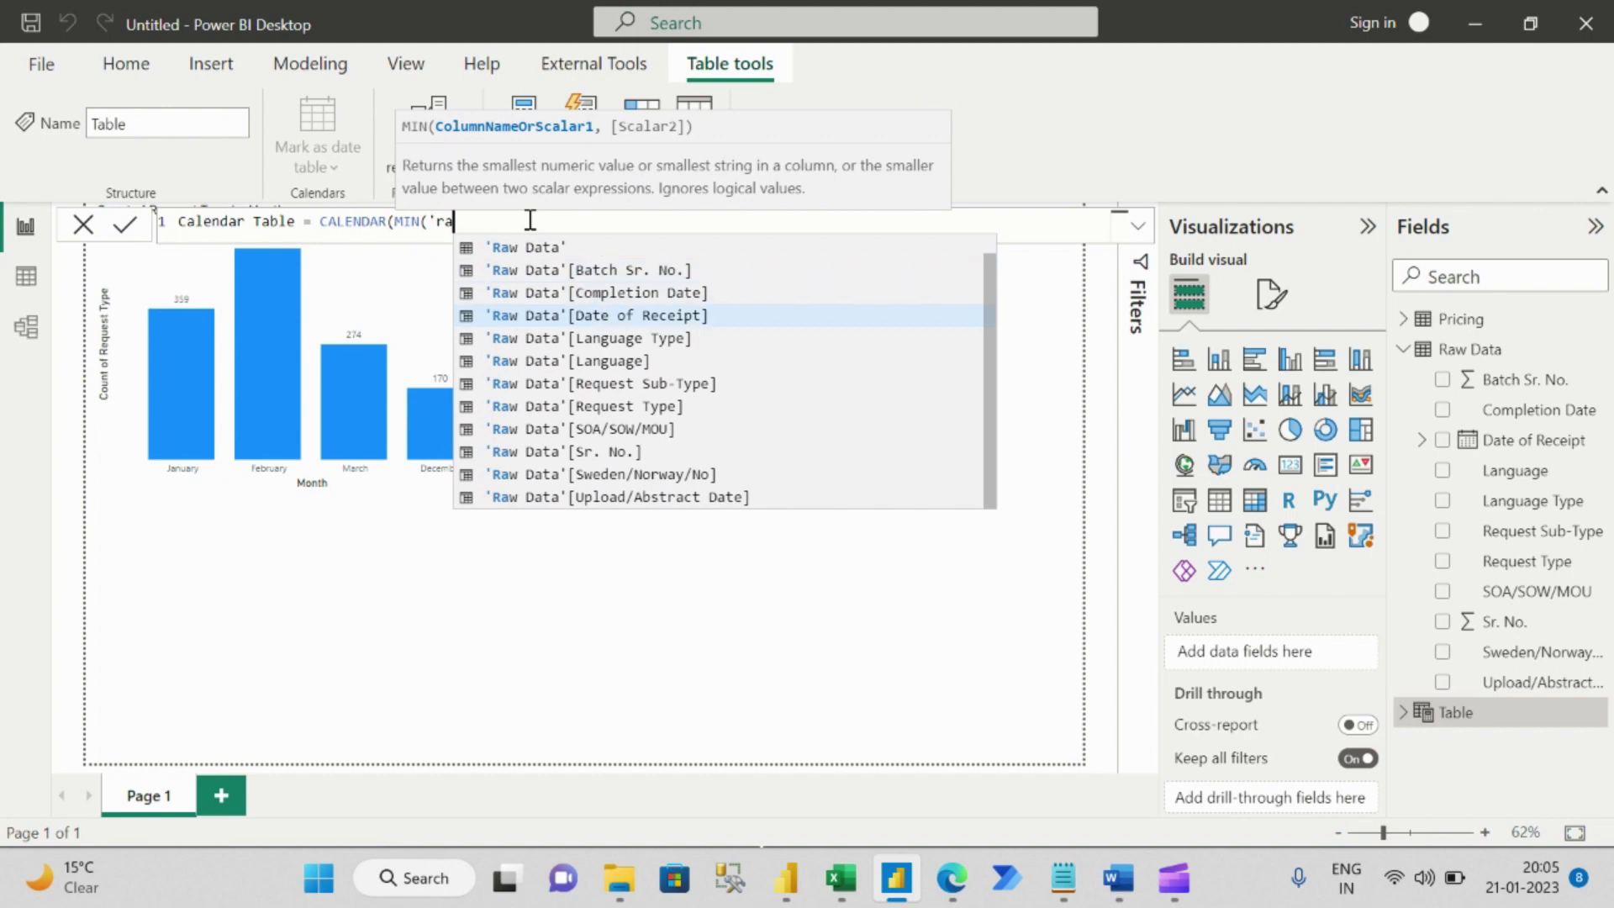
key(Tab)
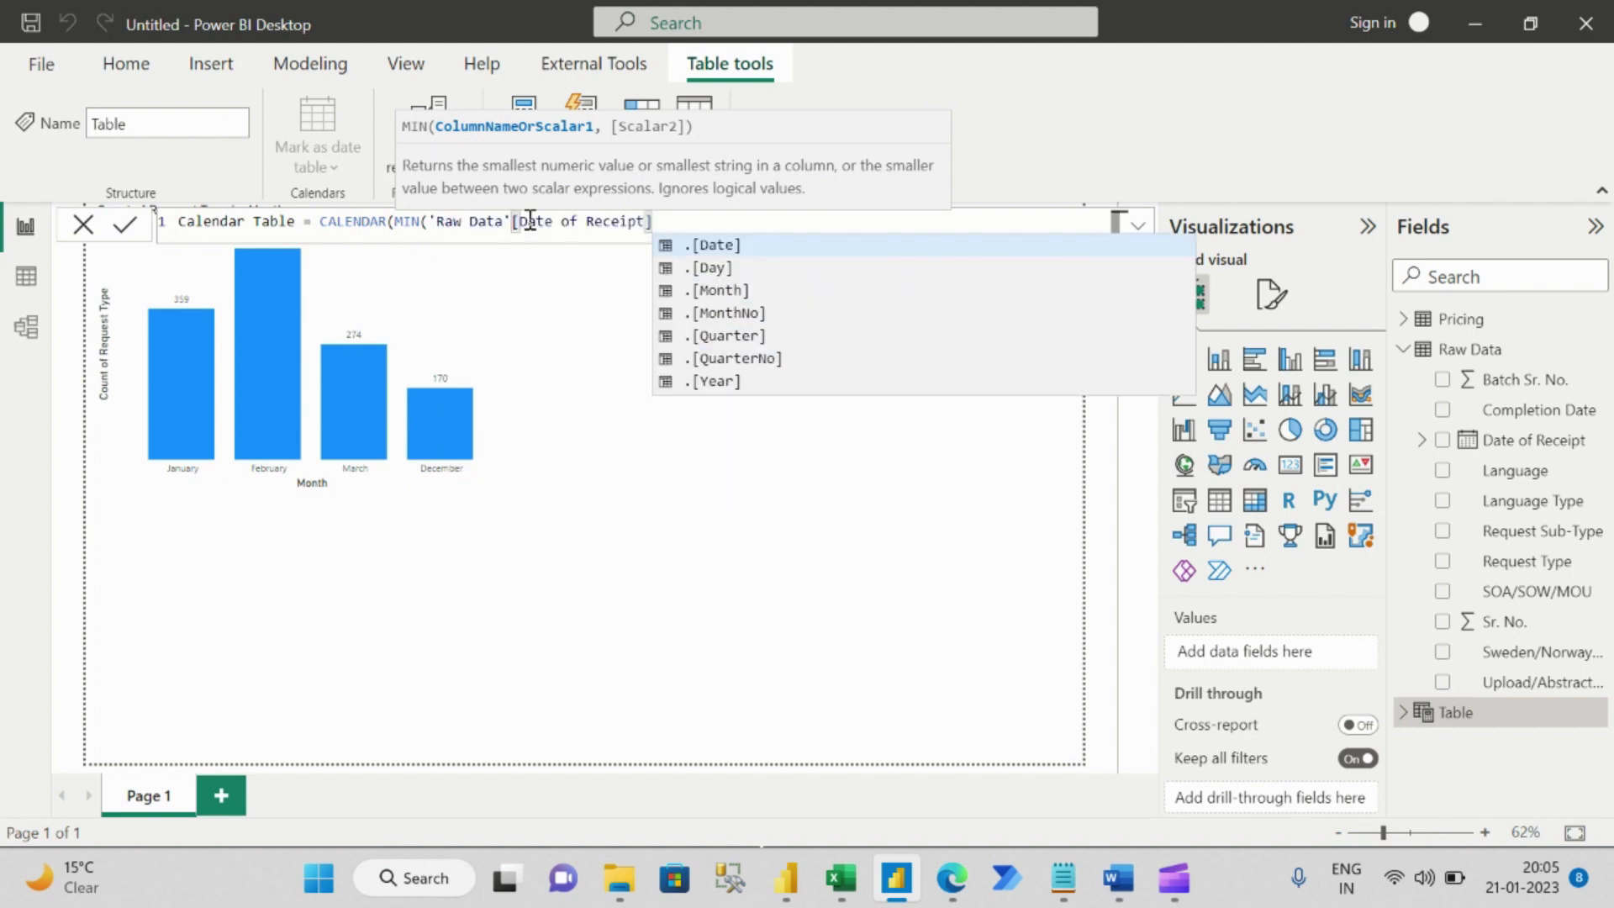
text(),)
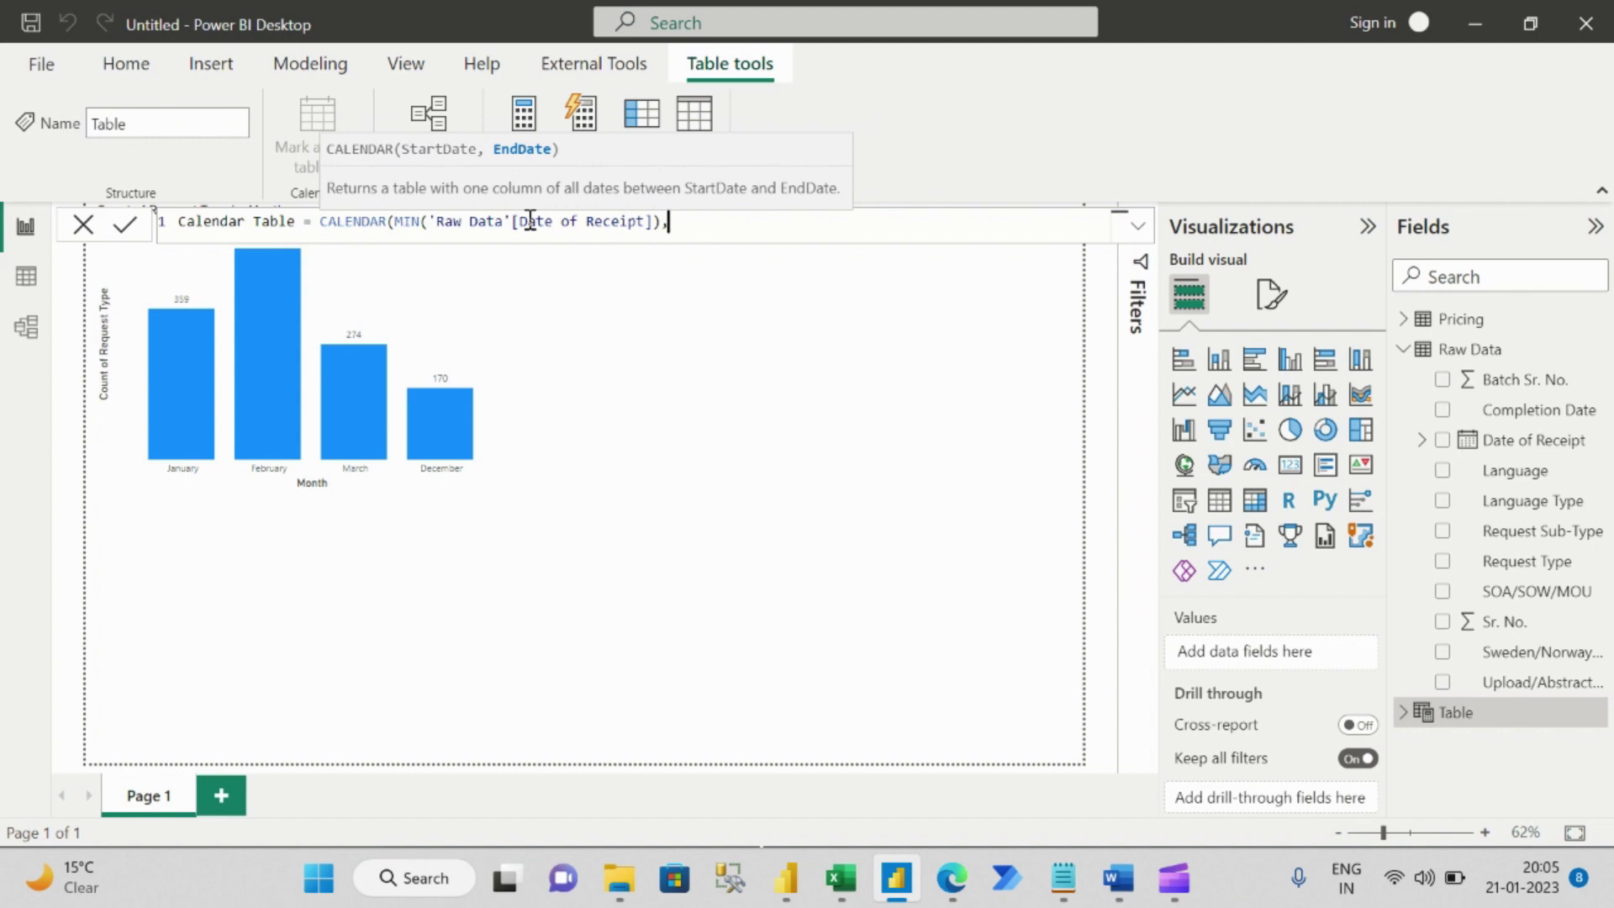
Complete the CALENDAR formula with MAX('Raw Data'[Date of Receipt]) as the end date and create the table.
text(max)
key(Tab)
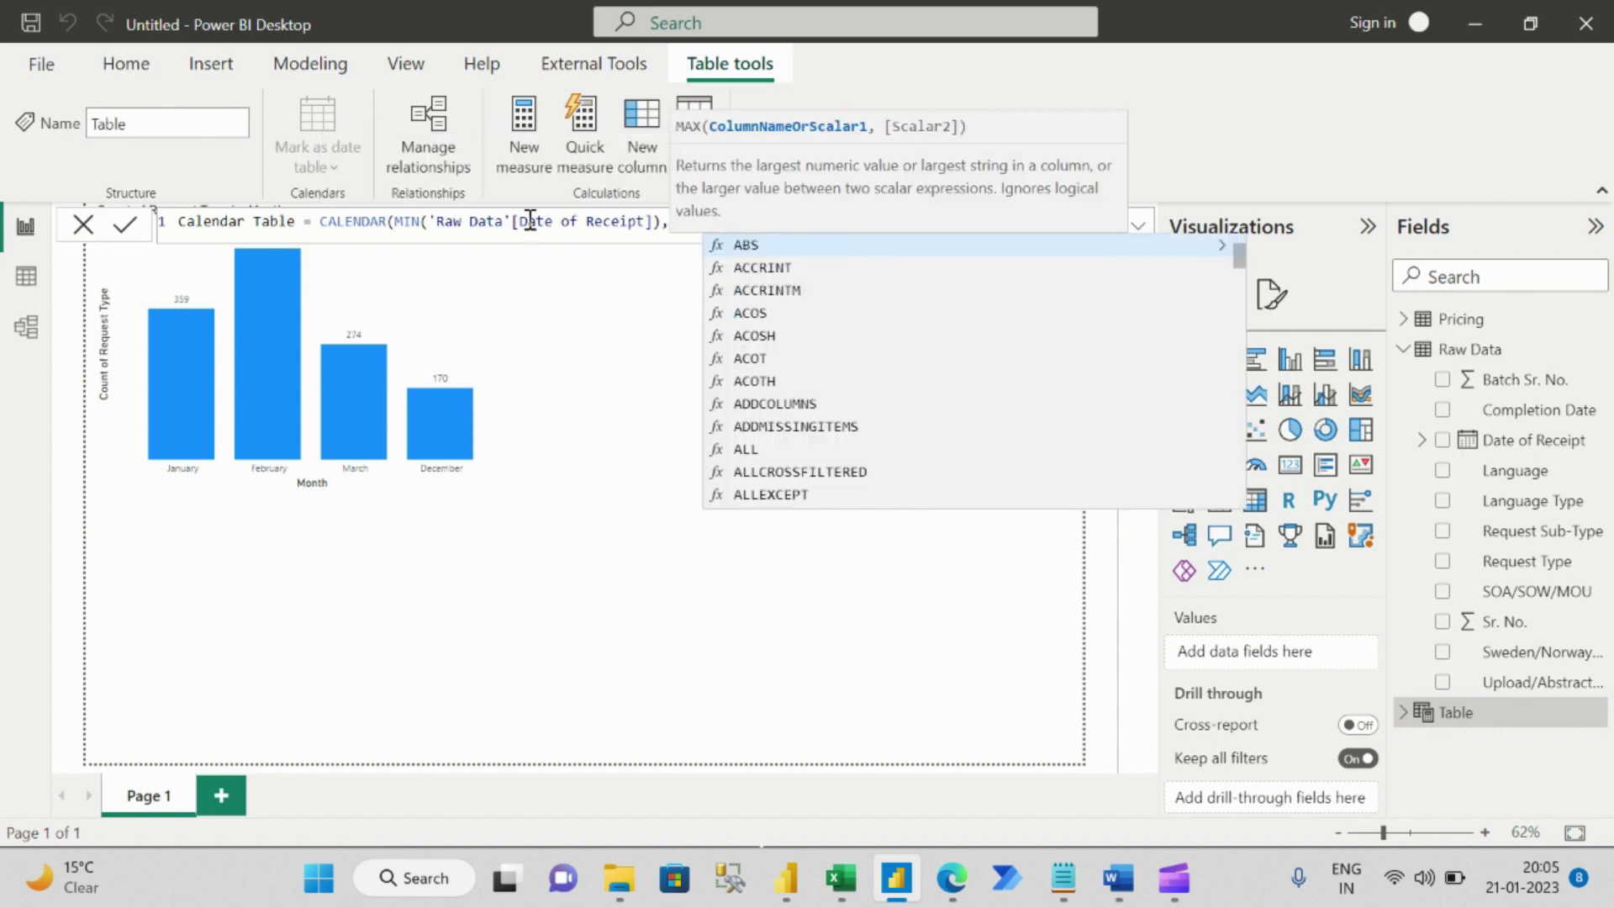
text('ra)
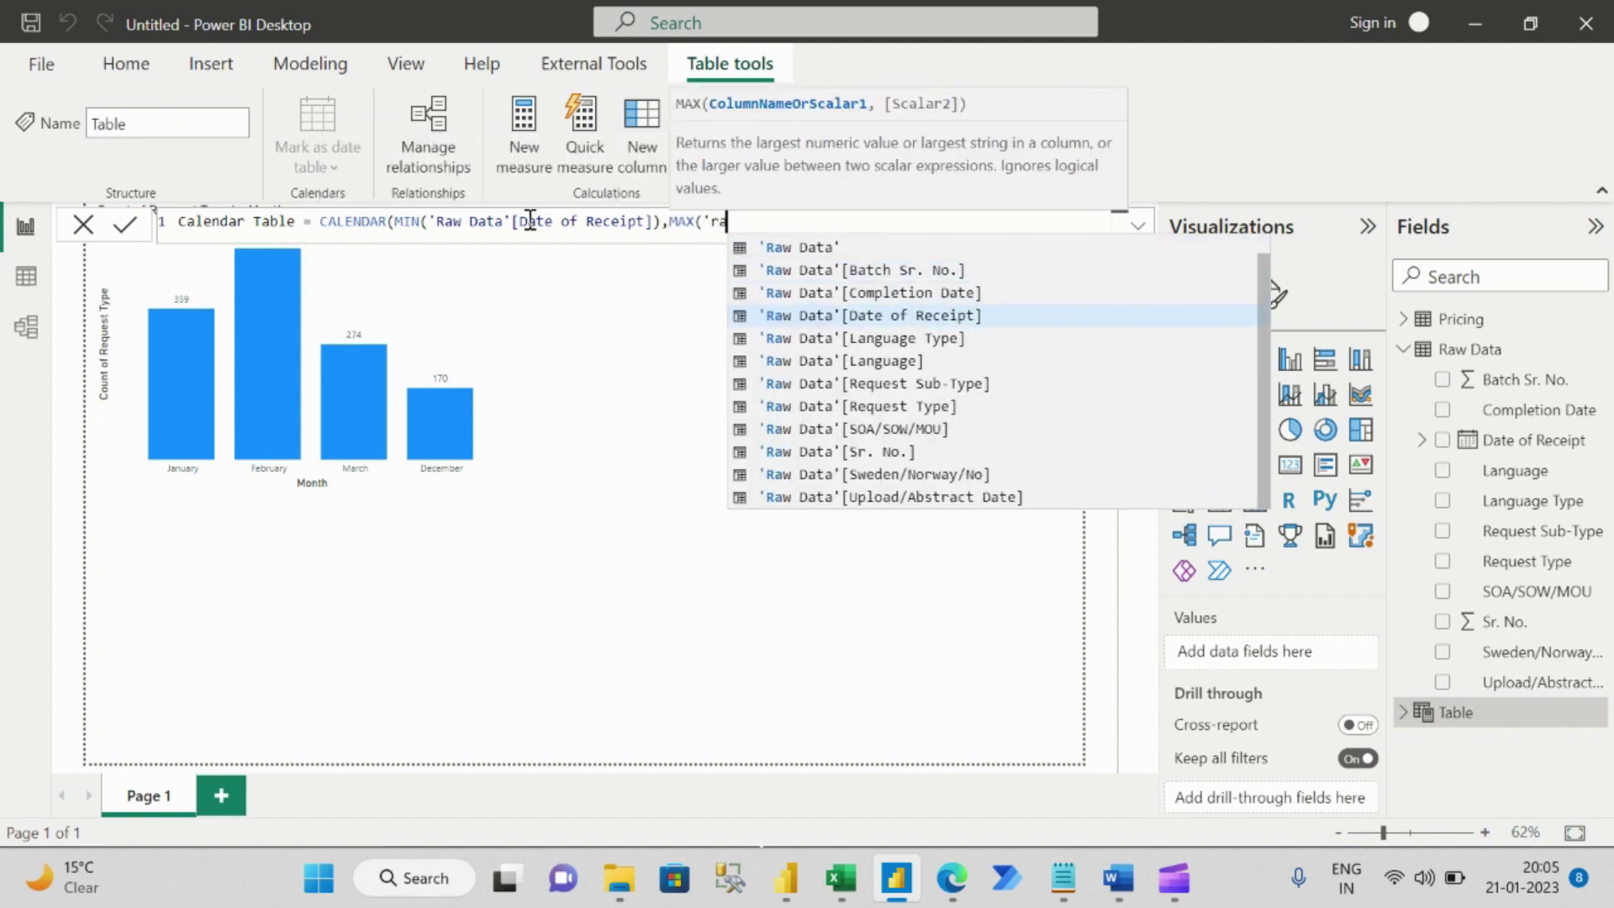
key(Tab)
text()))
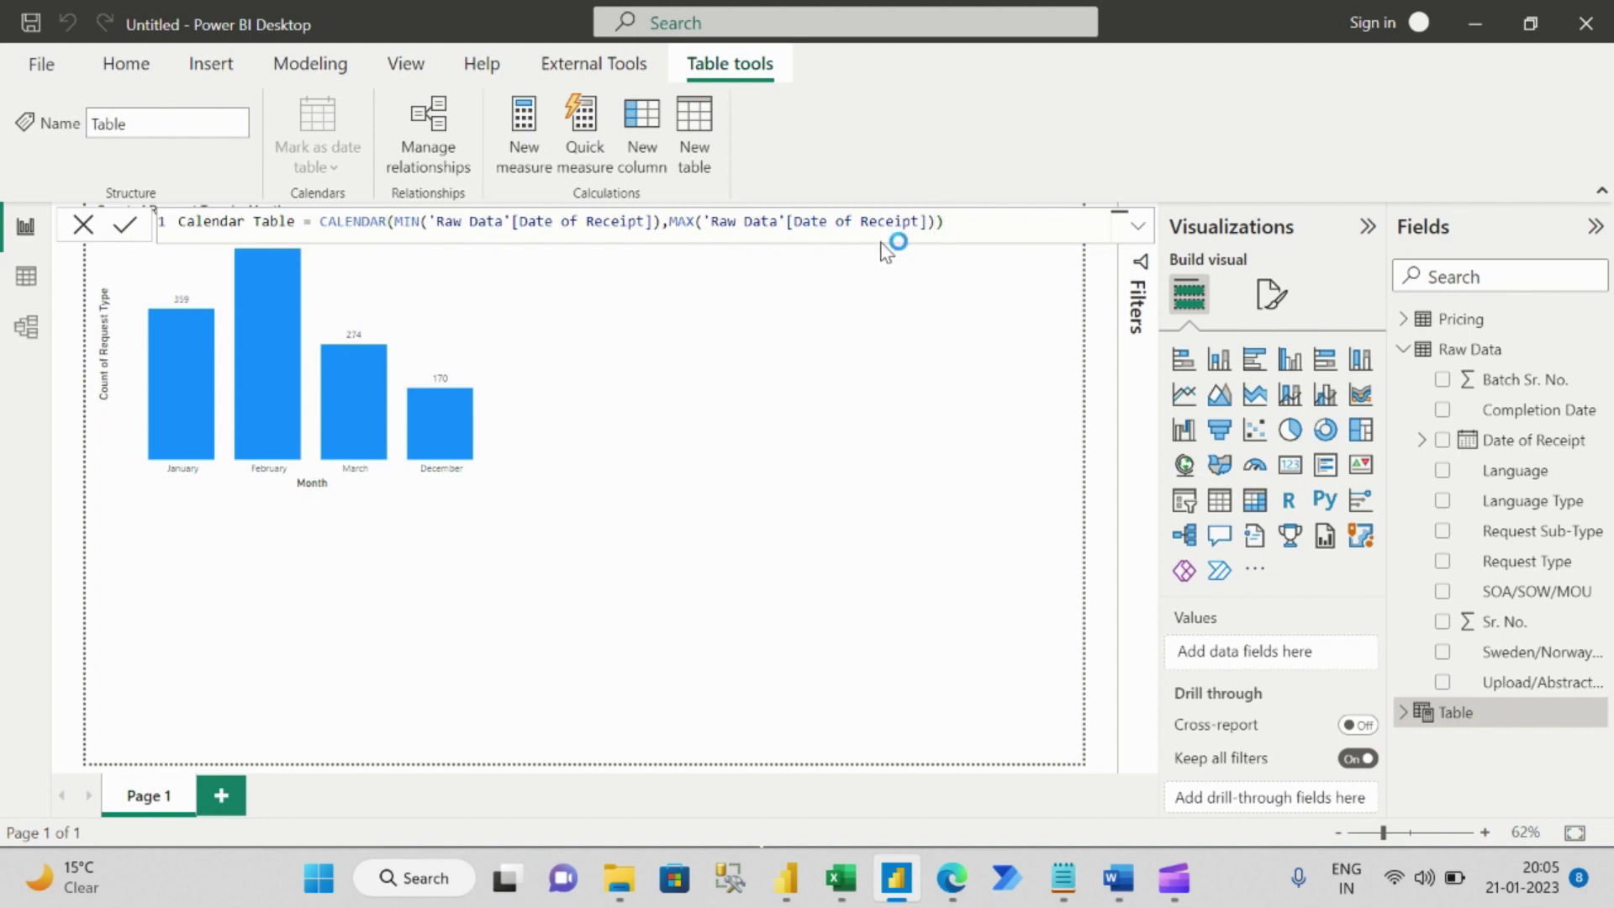
key(Return)
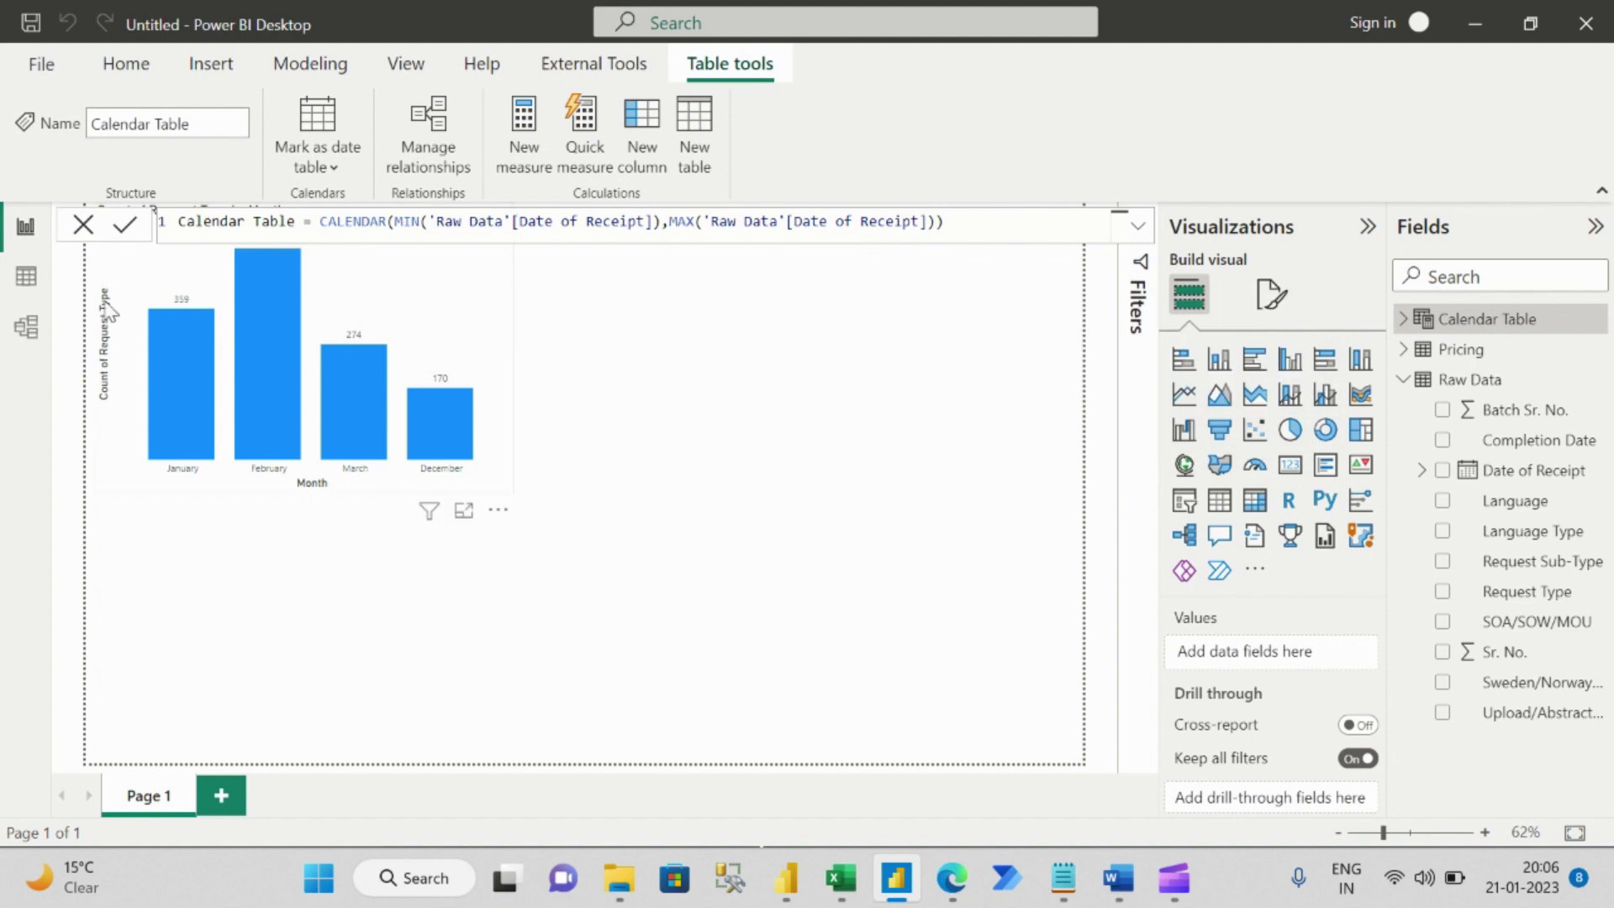
Show Calendar Table in the data view and check the first and last dates among the Date column's filter values.
click(26, 280)
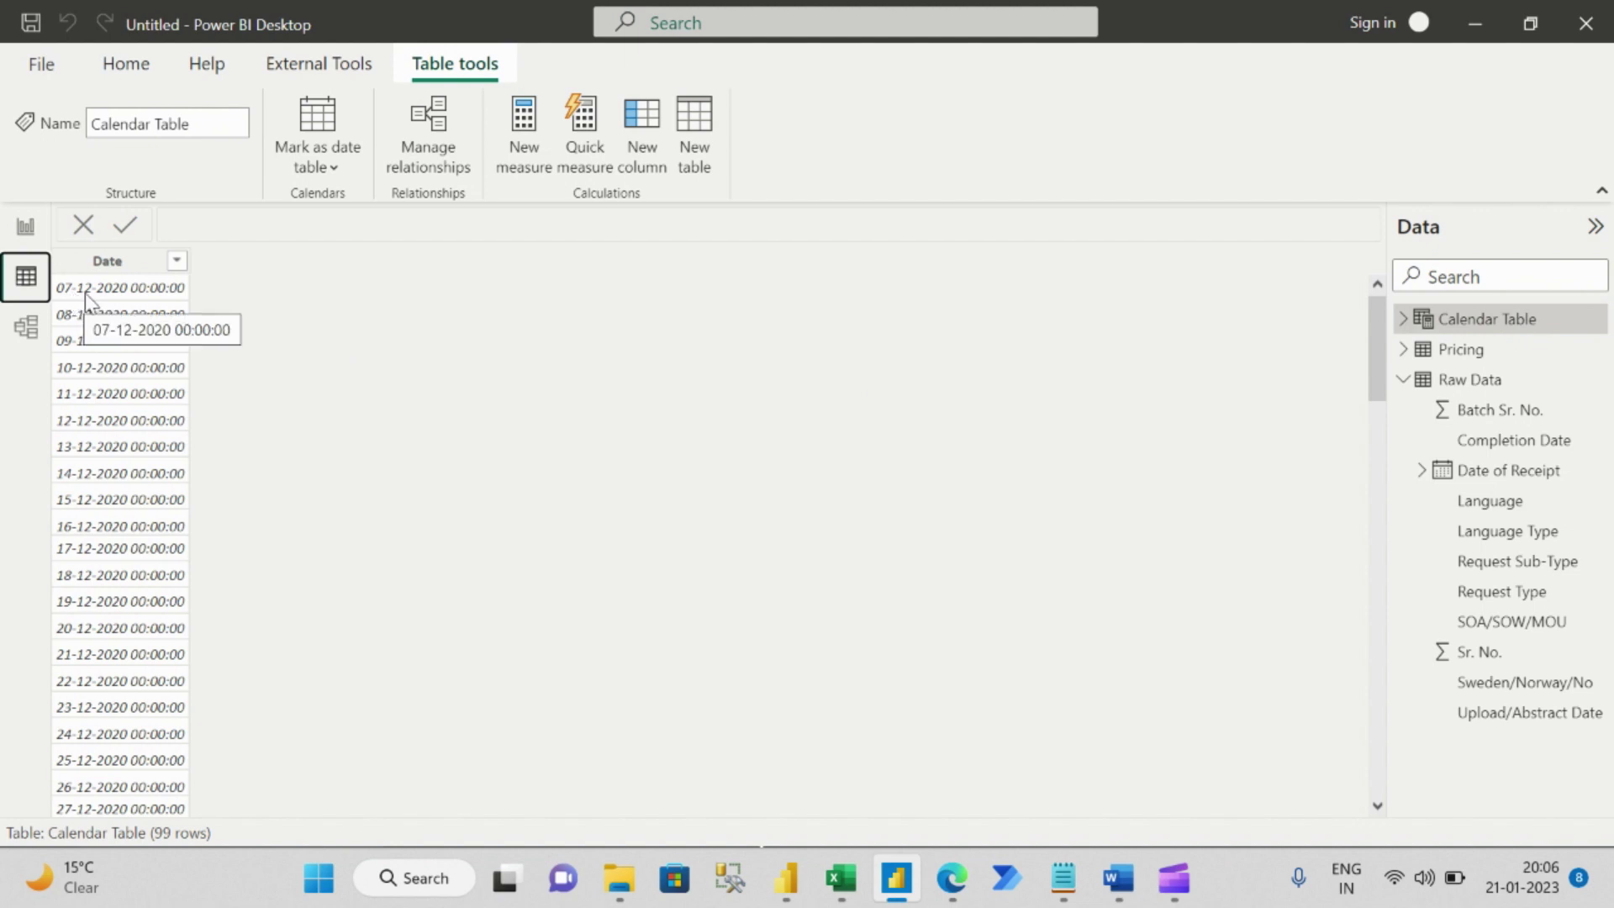
click(175, 270)
click(177, 260)
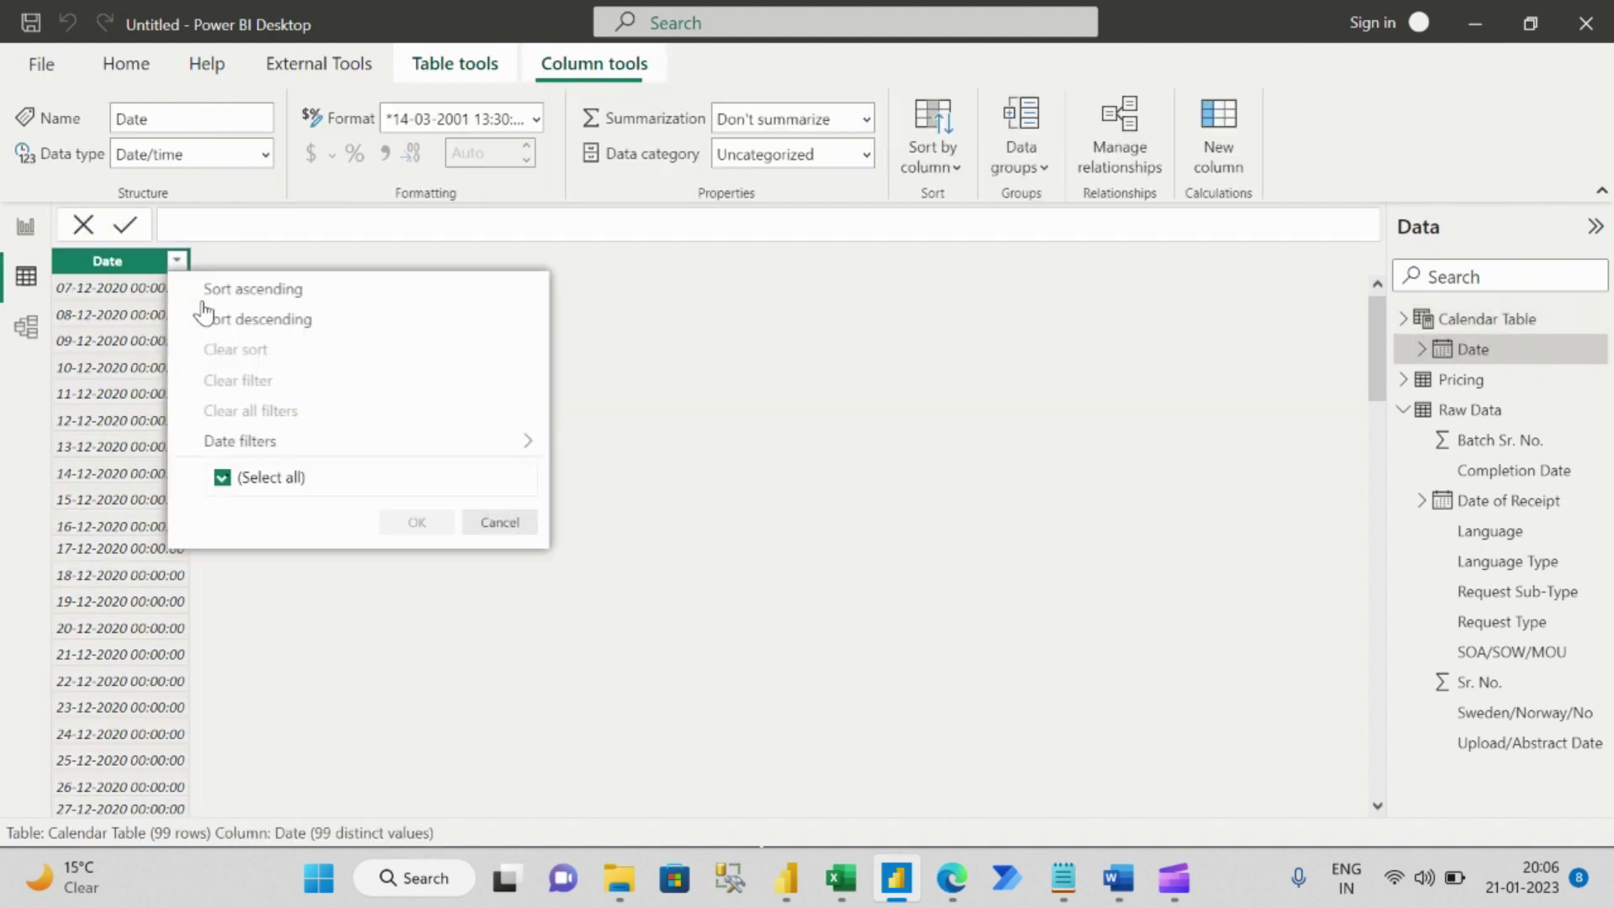
drag(558, 403, 559, 798)
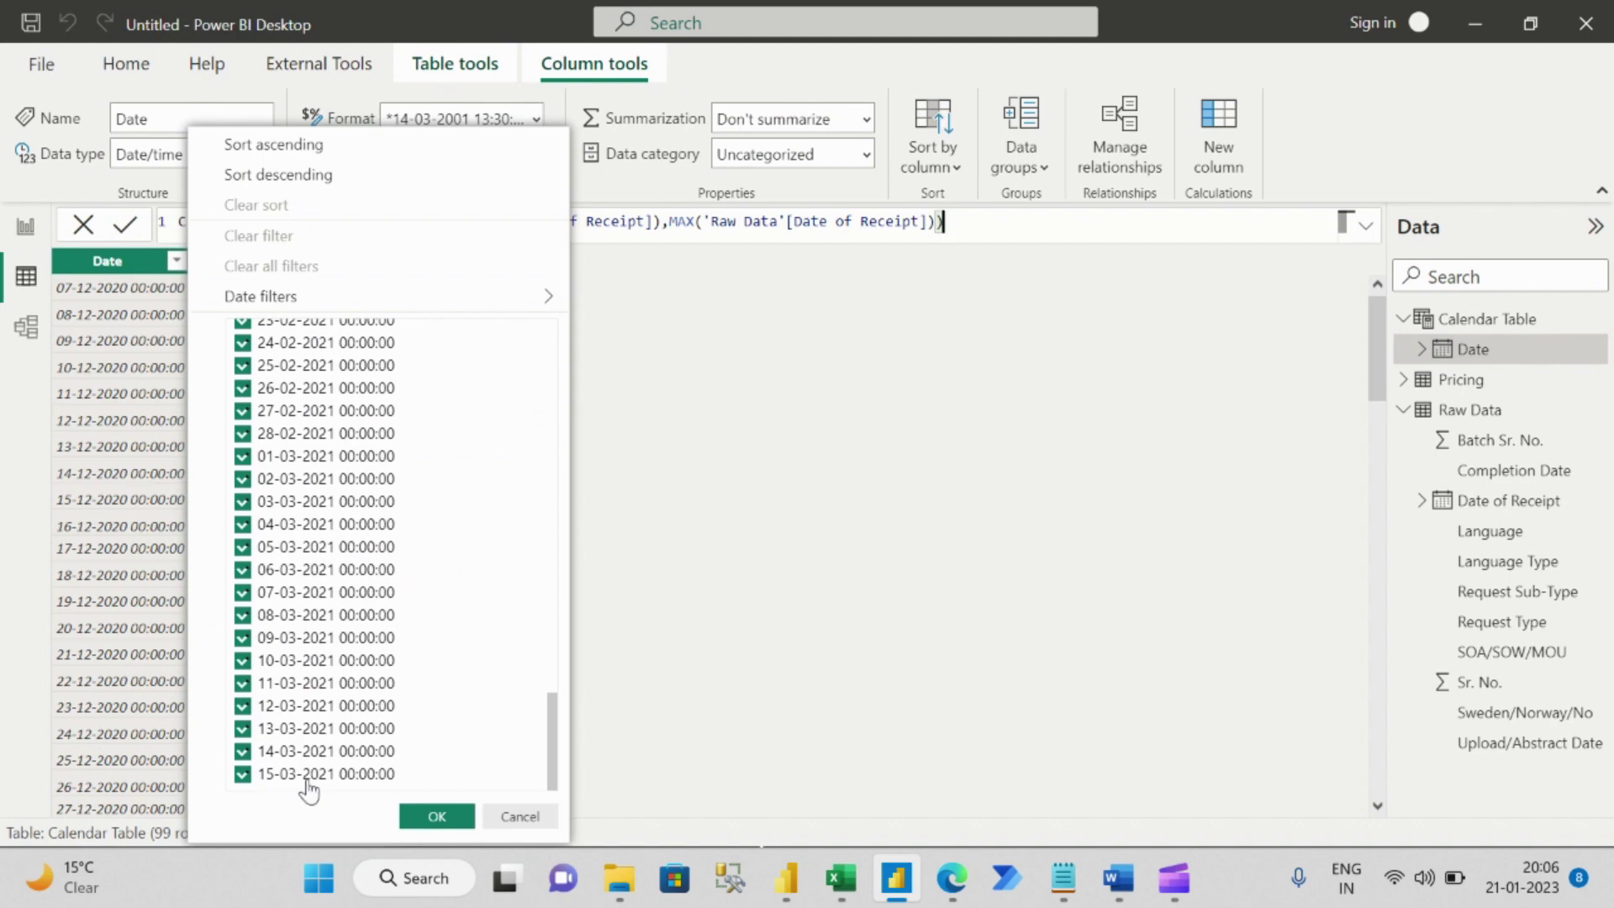
click(511, 815)
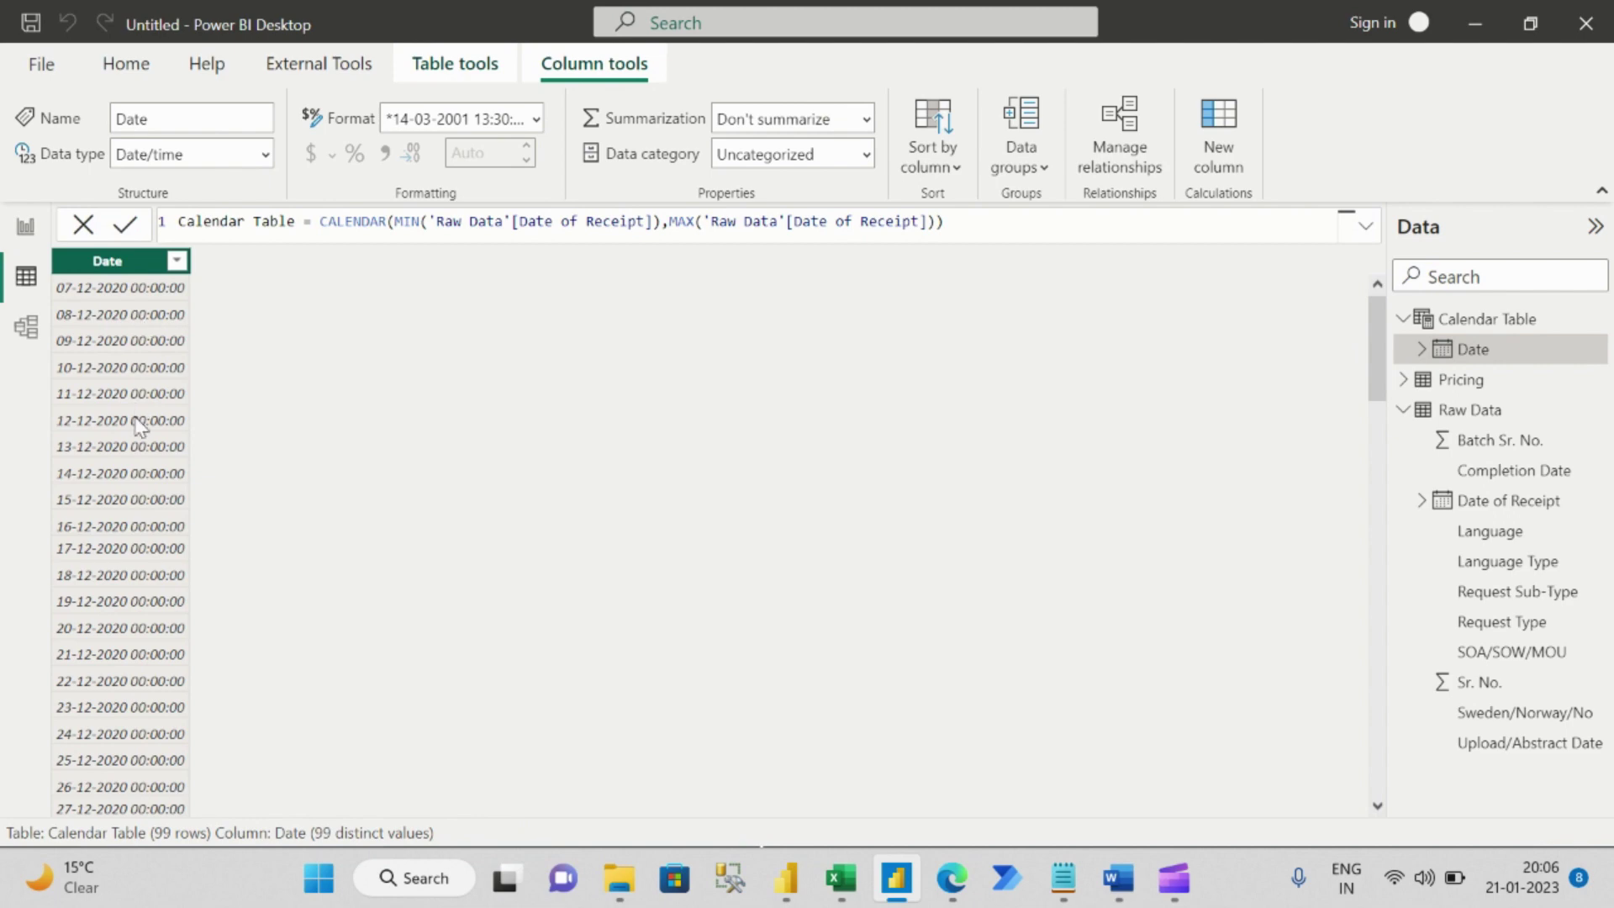
Add a new calculated column named Day to Calendar Table.
click(1202, 121)
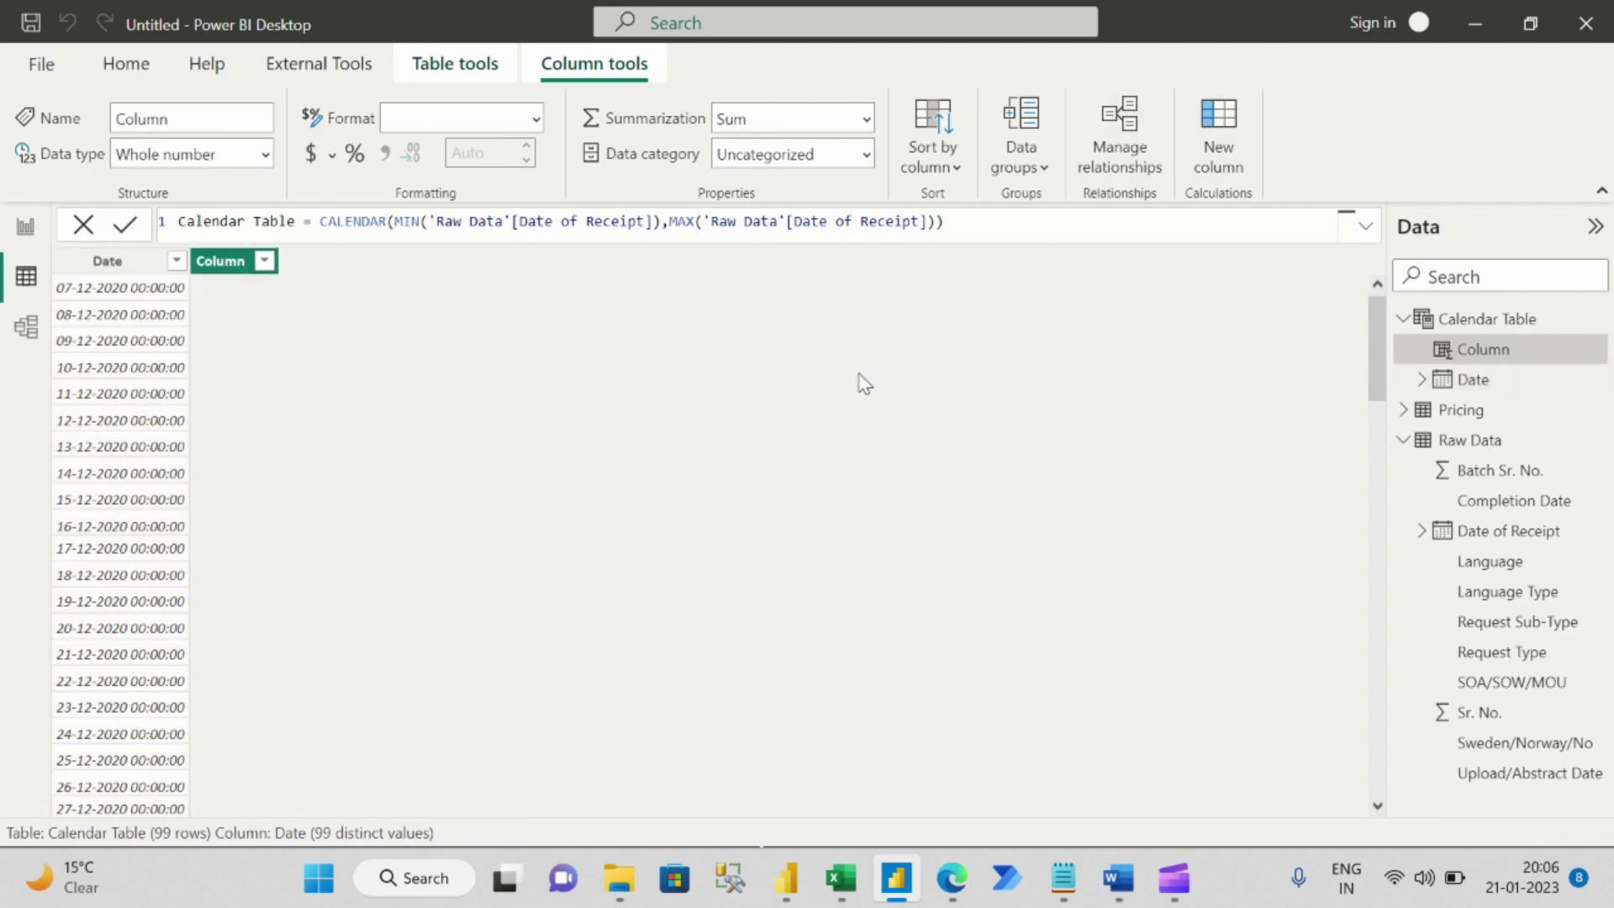
key(shift+Right)
key(shift+Right)
key(shift+Right)
key(shift+Right)
key(shift+Right)
key(shift+Right)
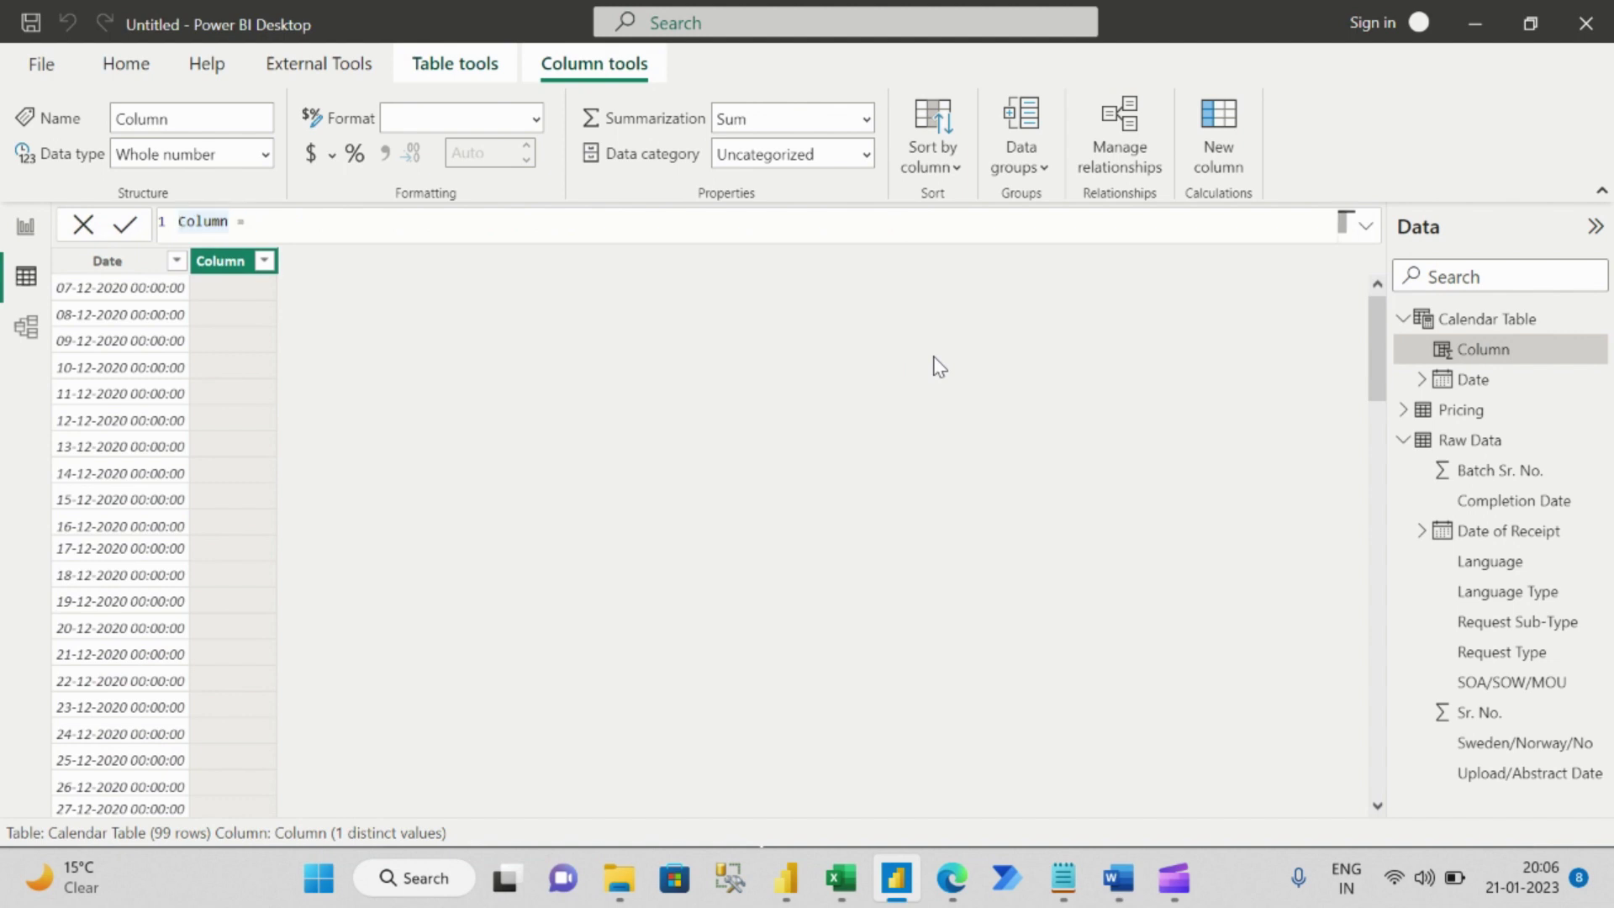
text(Day)
key(Right)
key(Right)
key(Right)
Define the Day column with the formula FORMAT([Date],"DDDD") to return the weekday name.
text(For)
key(BackSpace)
key(BackSpace)
key(BackSpace)
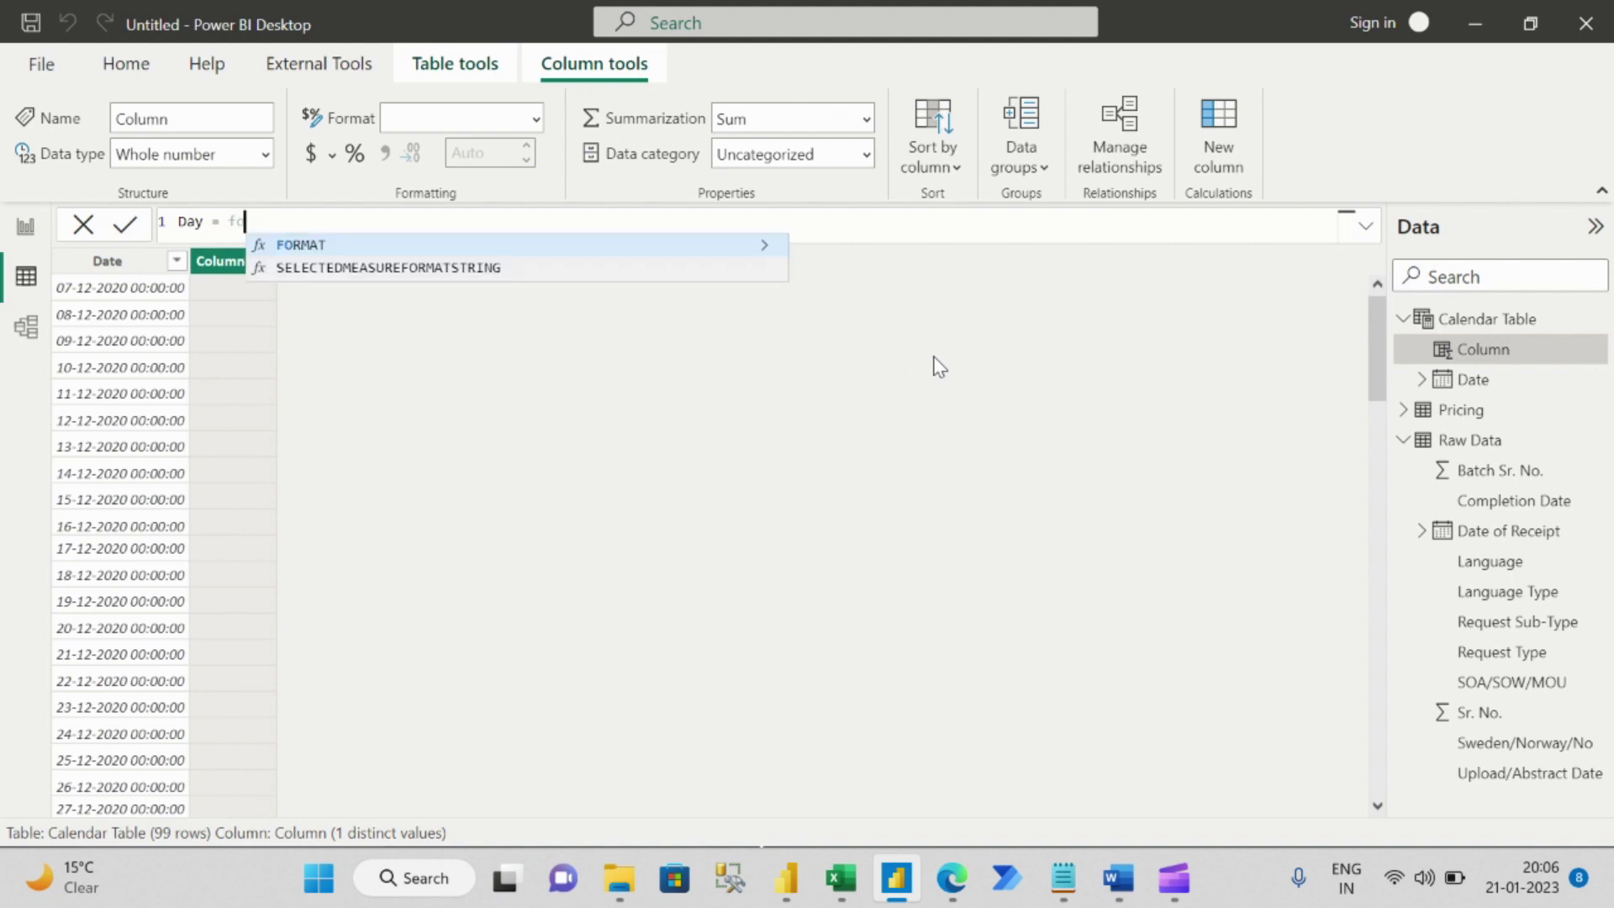
text(Form)
key(Tab)
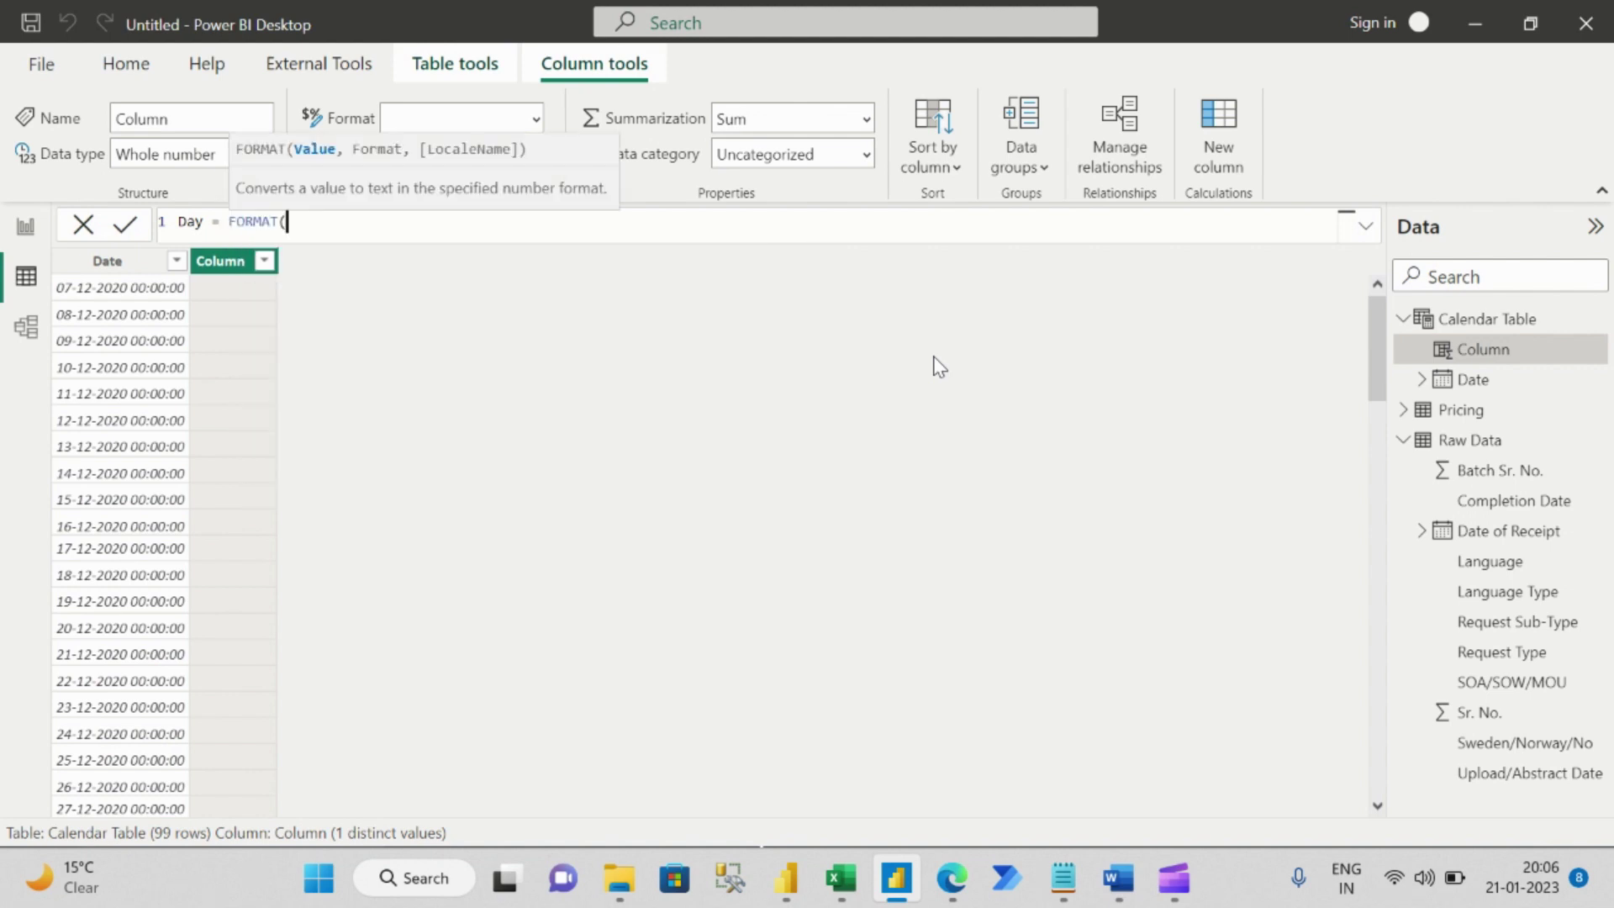
text([Date])
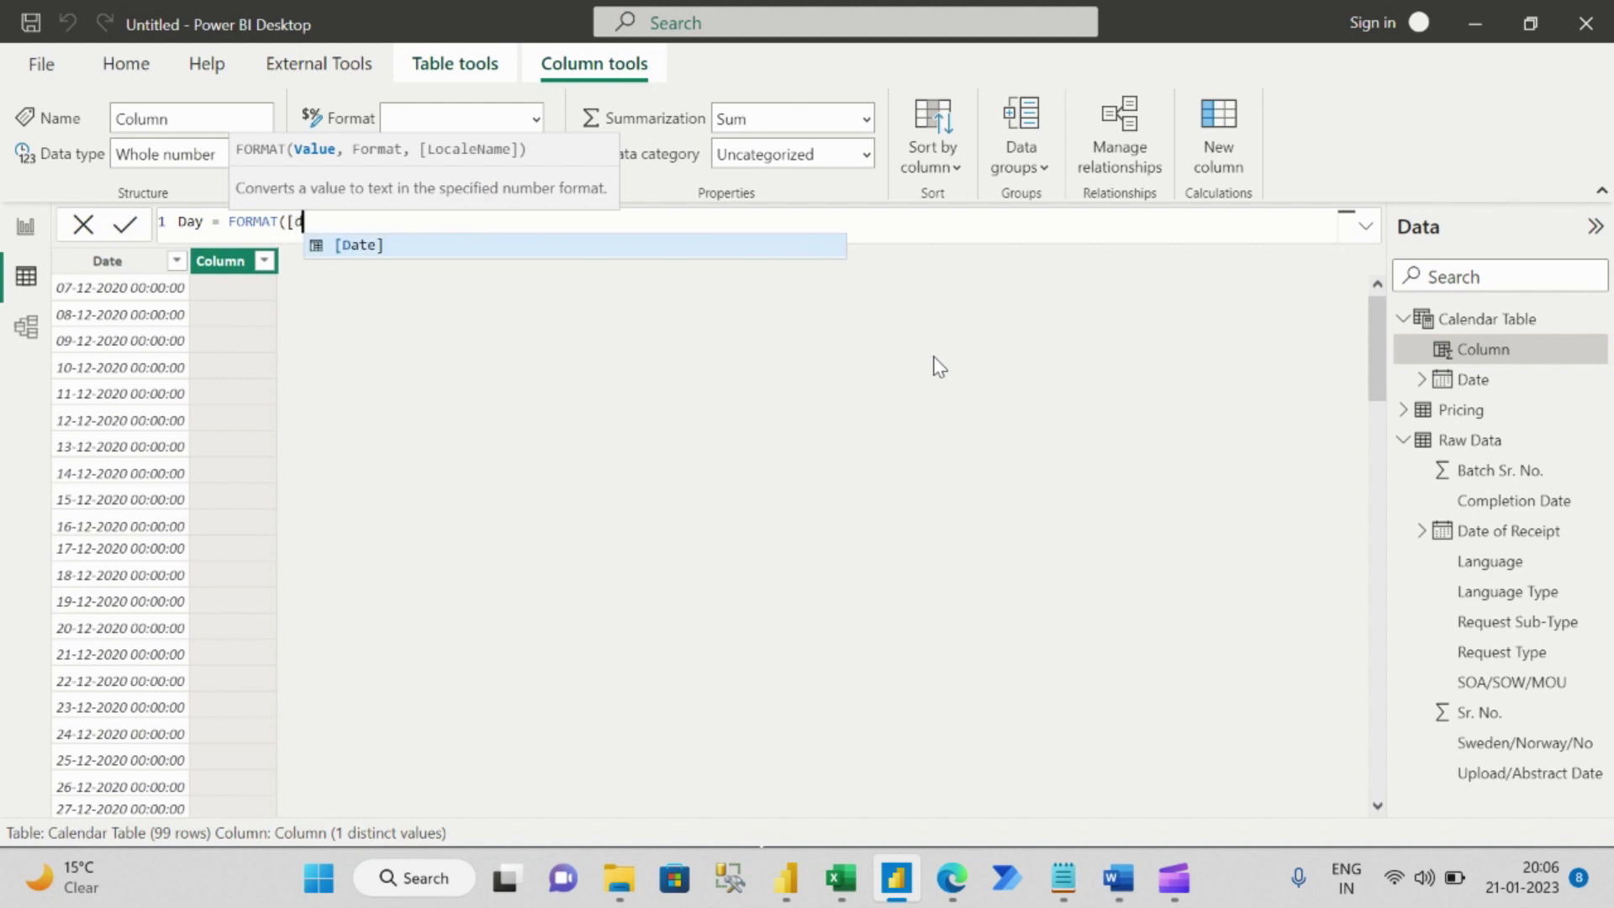
text(,)
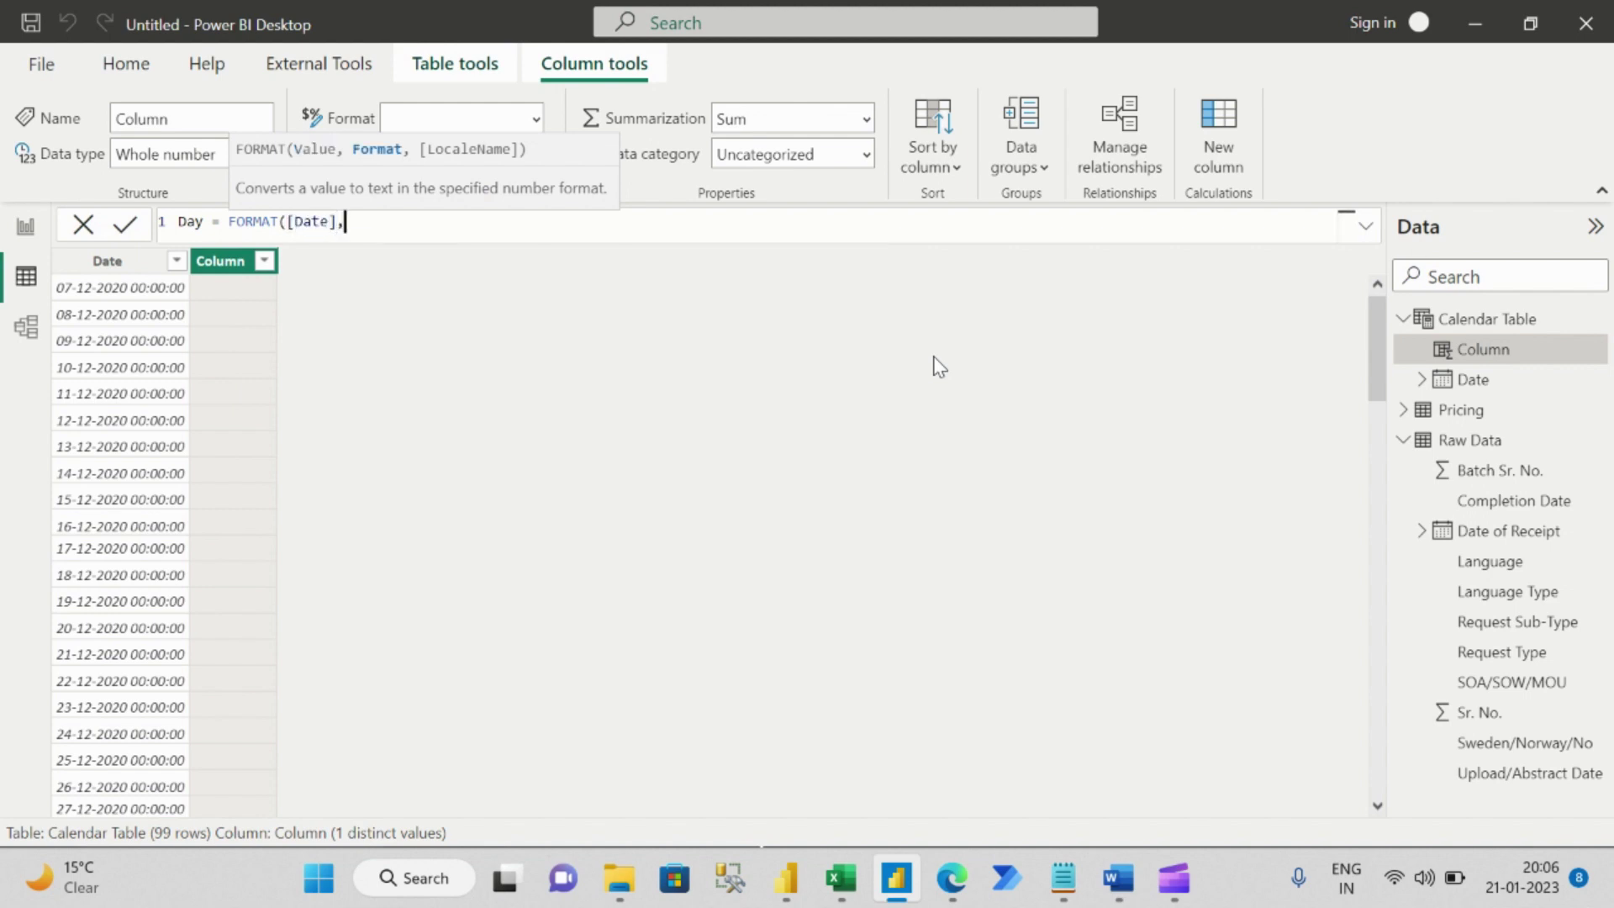
text("DDDD"))
key(Return)
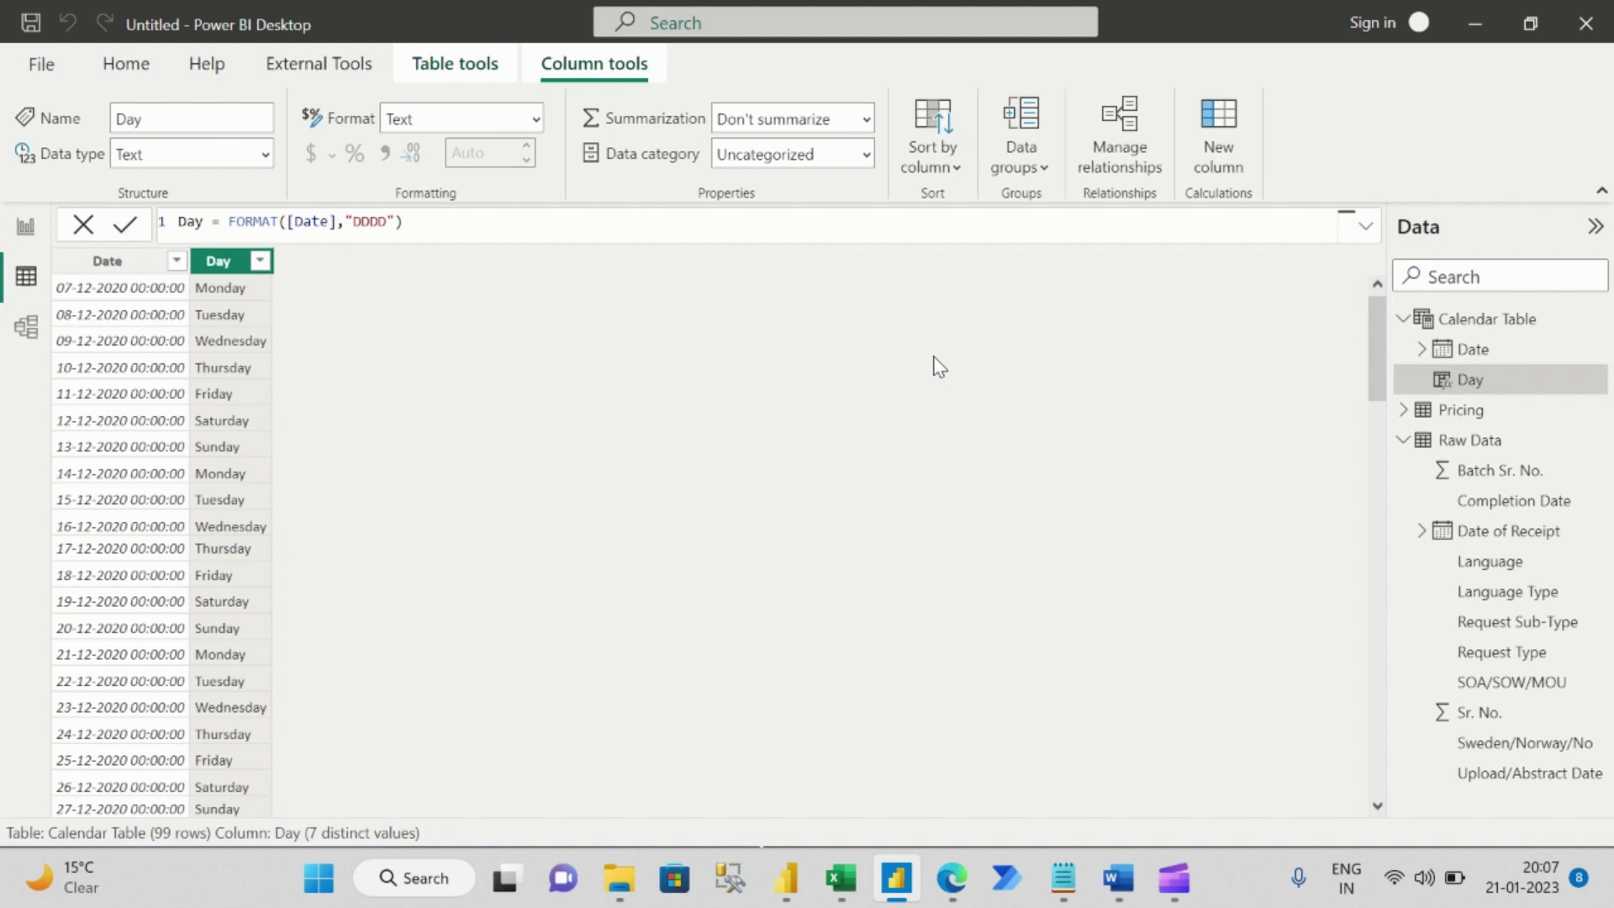
Add another calculated column named Day Type to Calendar Table.
click(1219, 152)
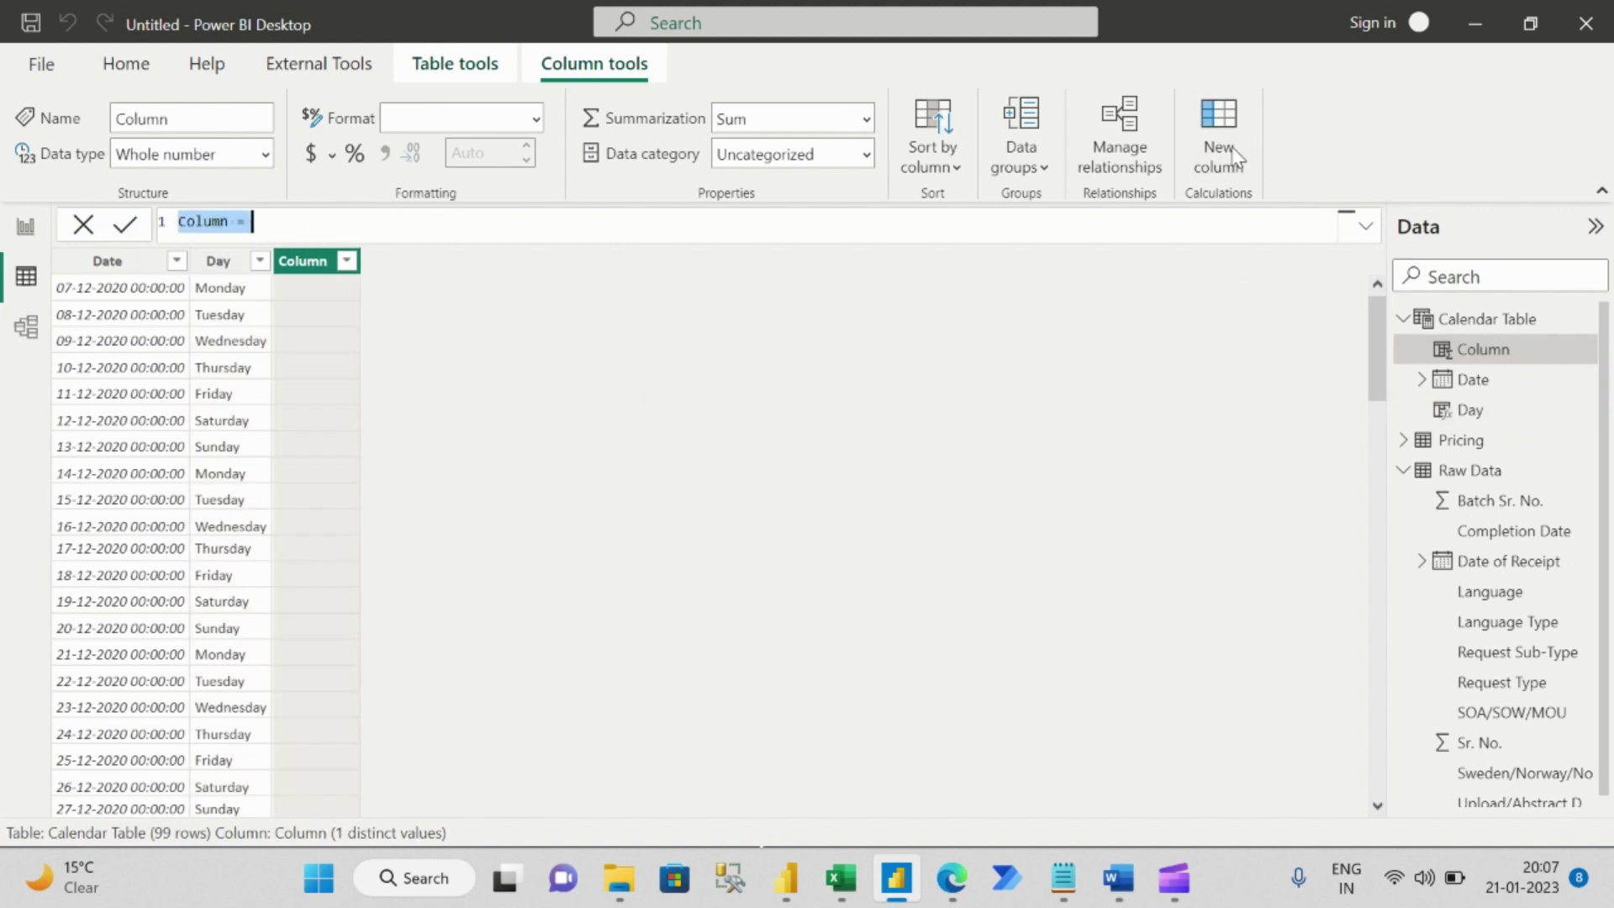
text(Day T)
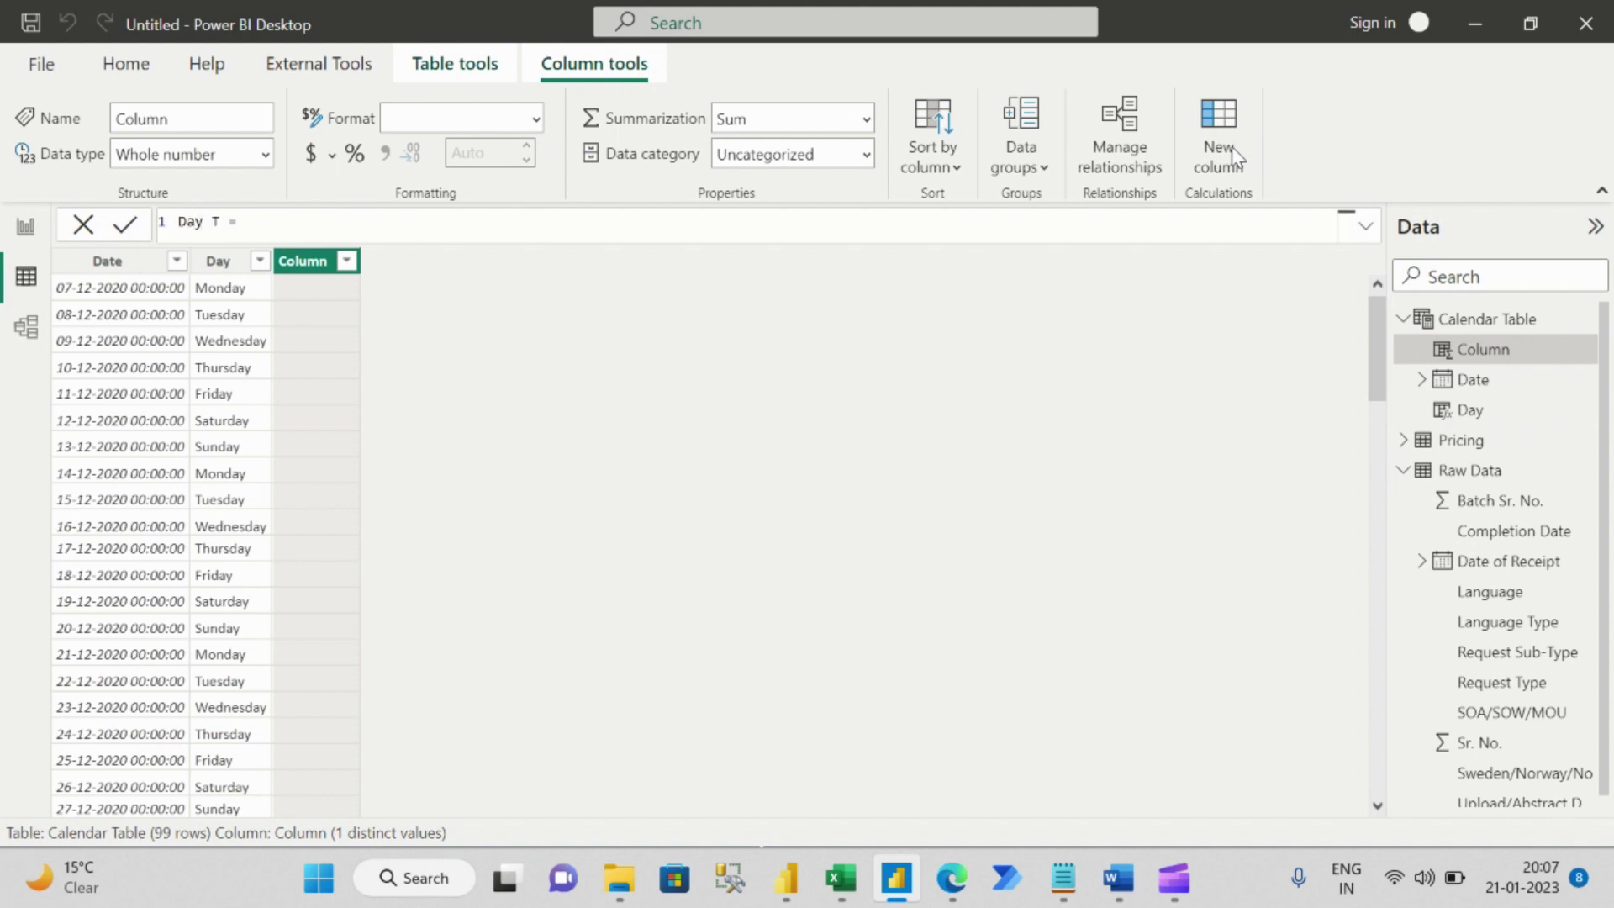
text(ype)
key(Right)
key(Right)
key(Right)
Define the Day Type column with the formula IF([Day]="Saturday"||[Day]="Sunday","WeekEnd","WeekDay").
text(IF()
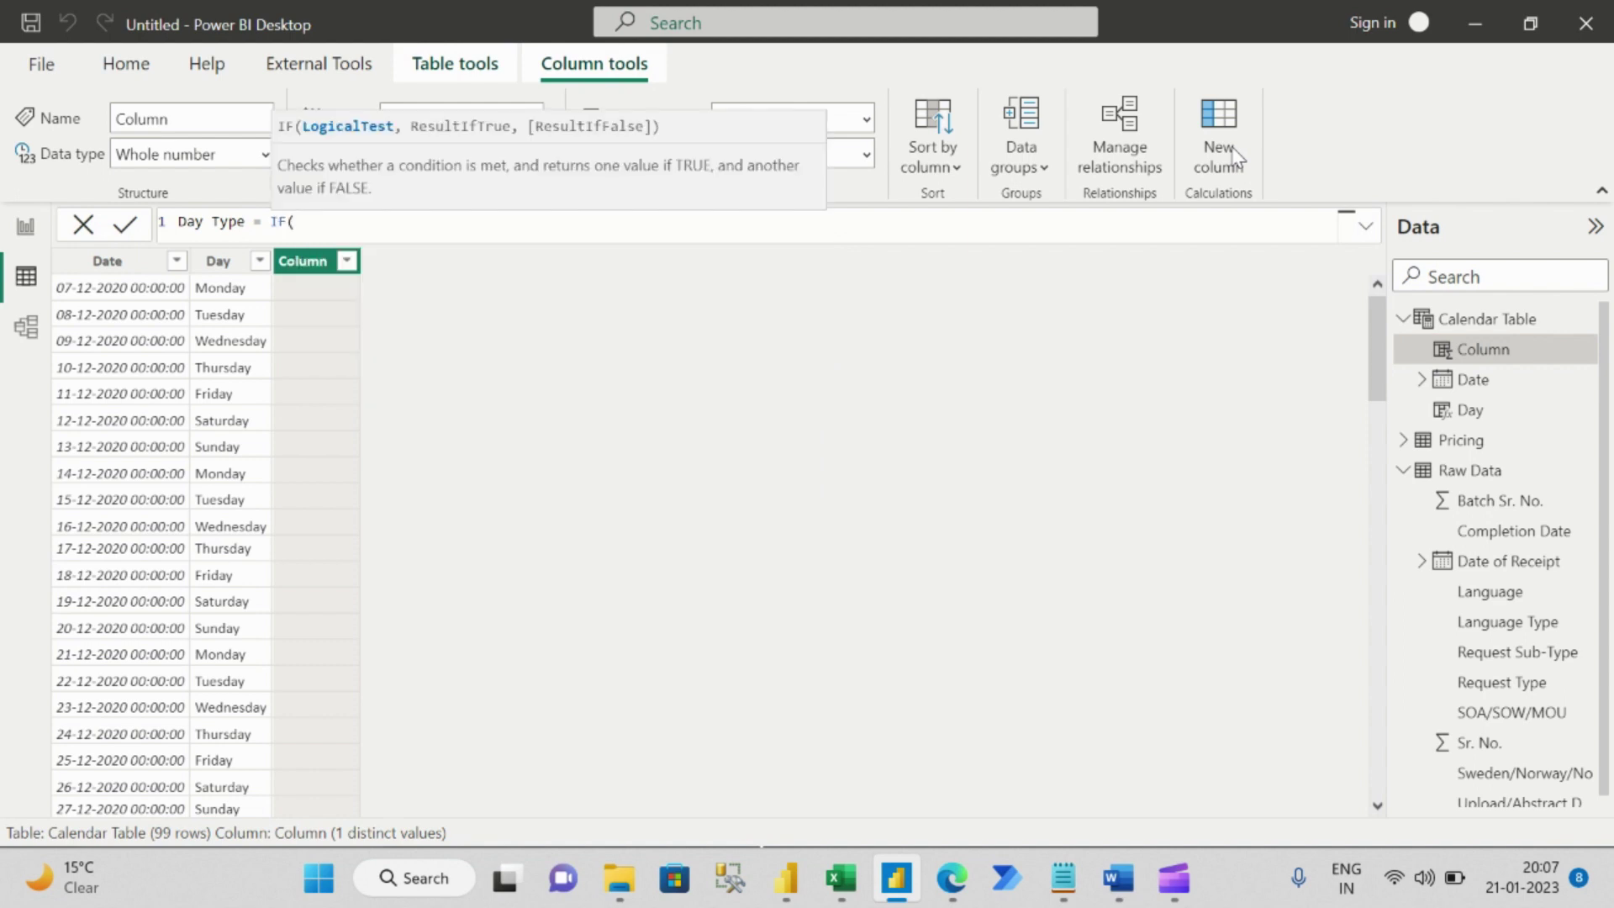
text([da)
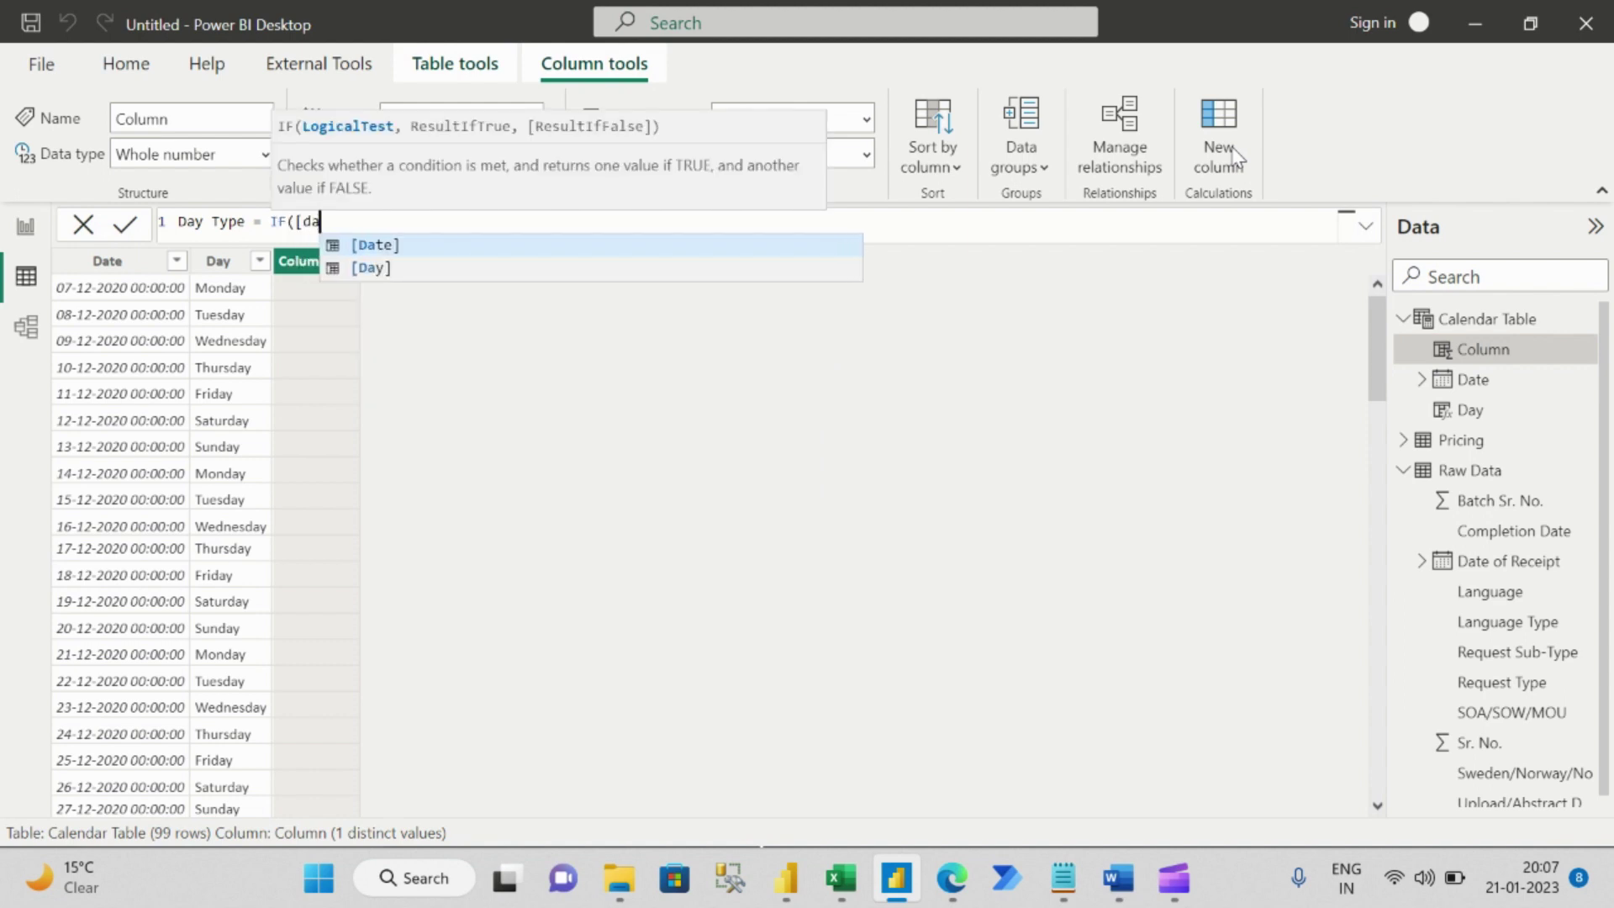
key(Down)
key(Tab)
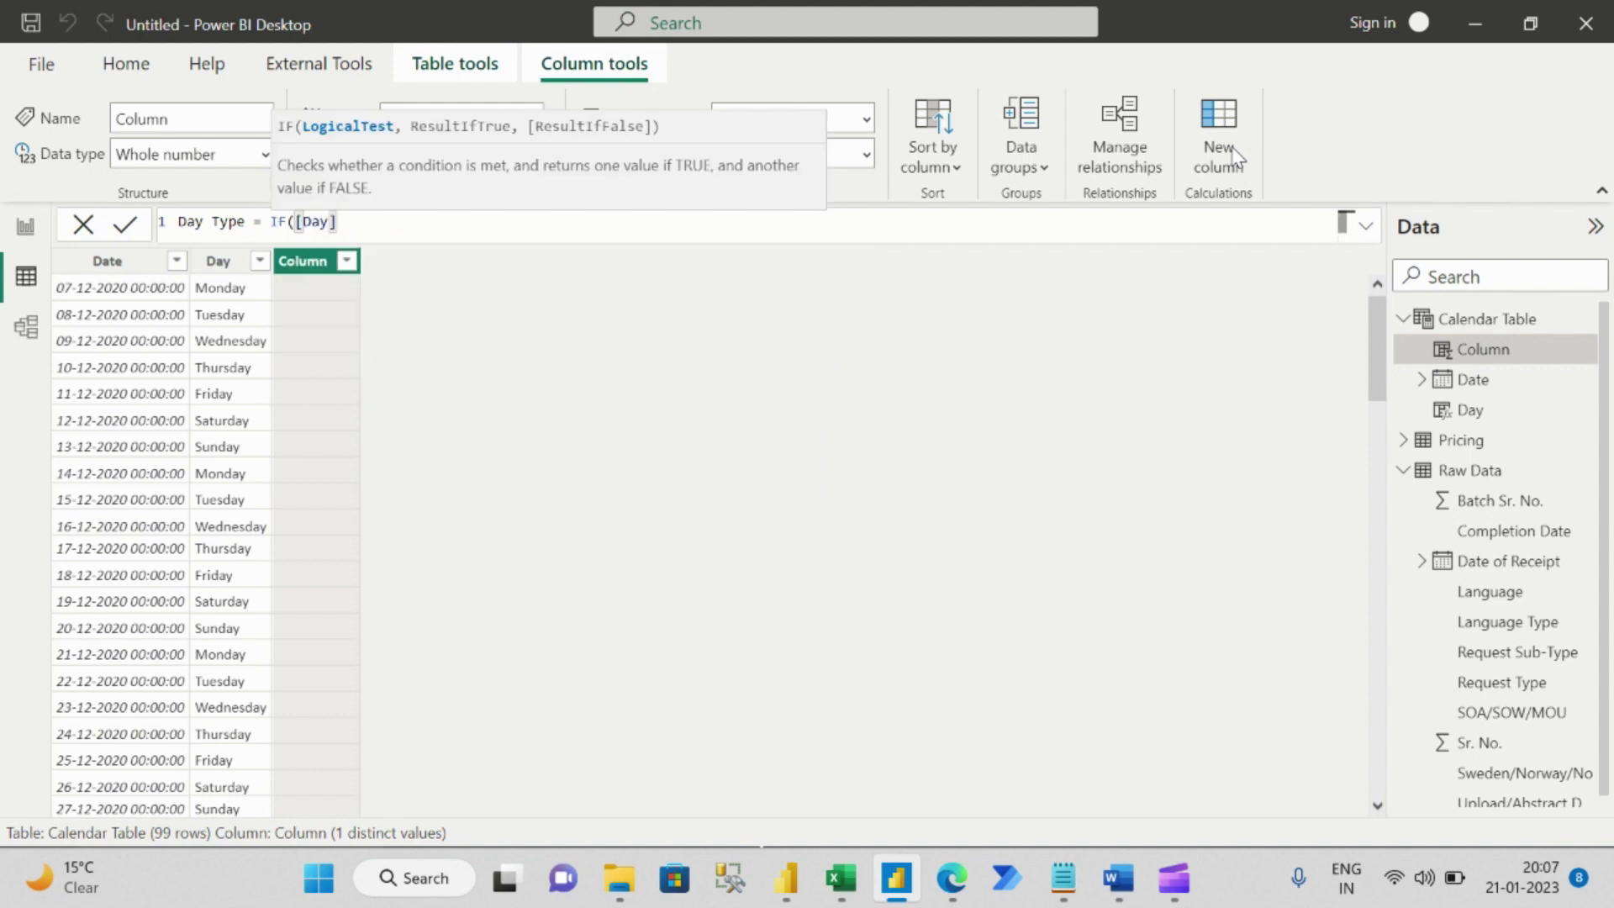
text(="Saturday)
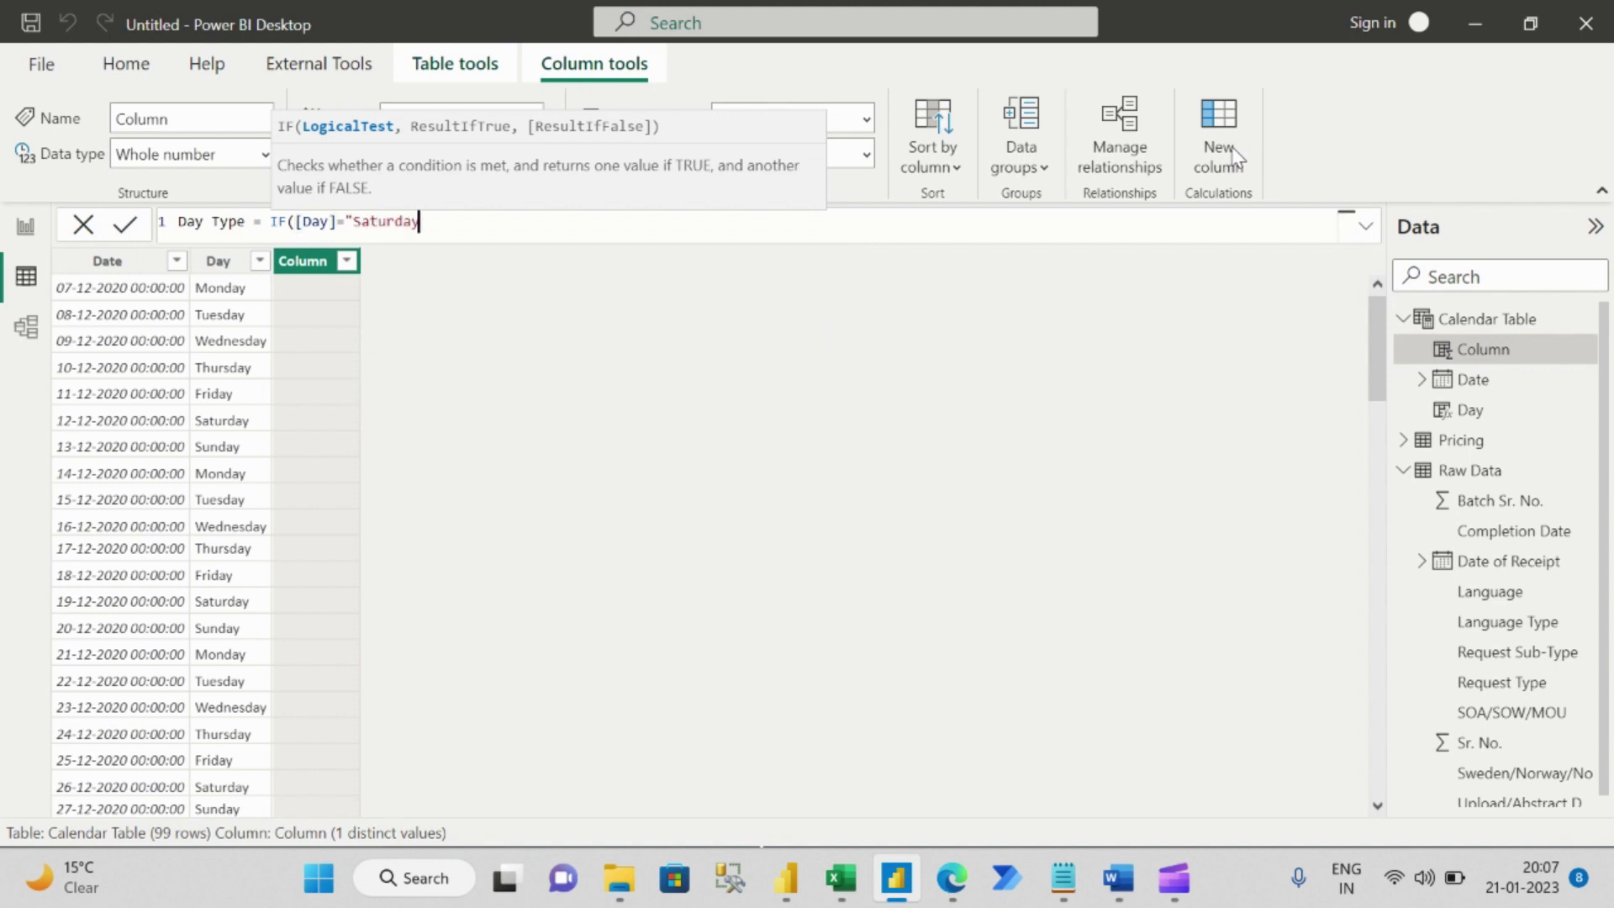
text("||[Day])
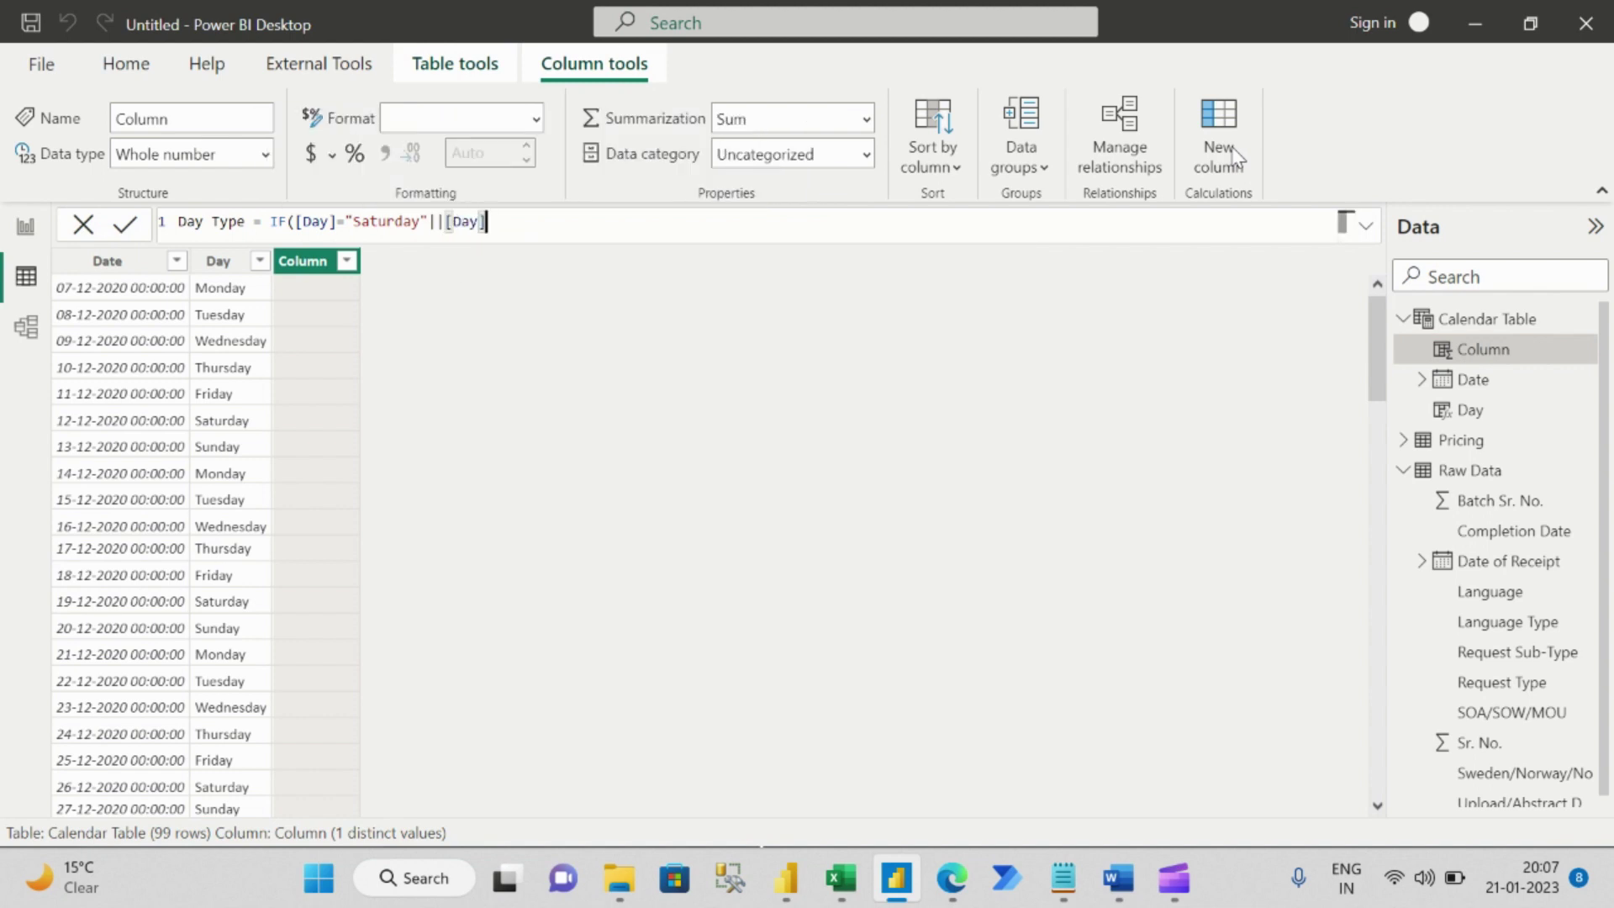
text(="Sunday",)
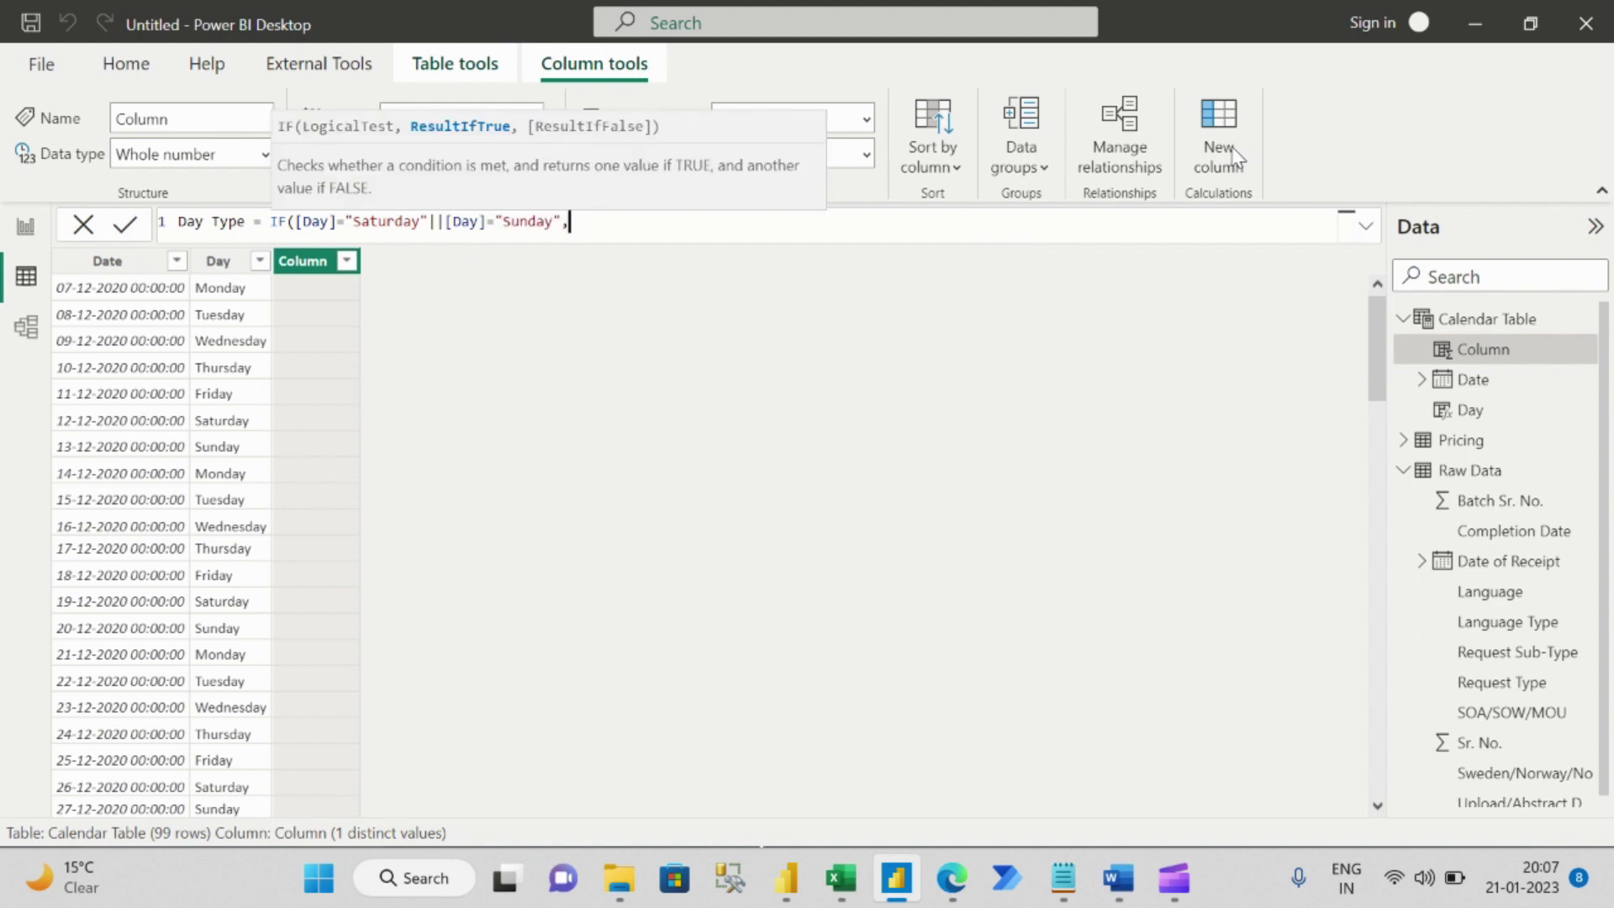
text("WeekEnd",)
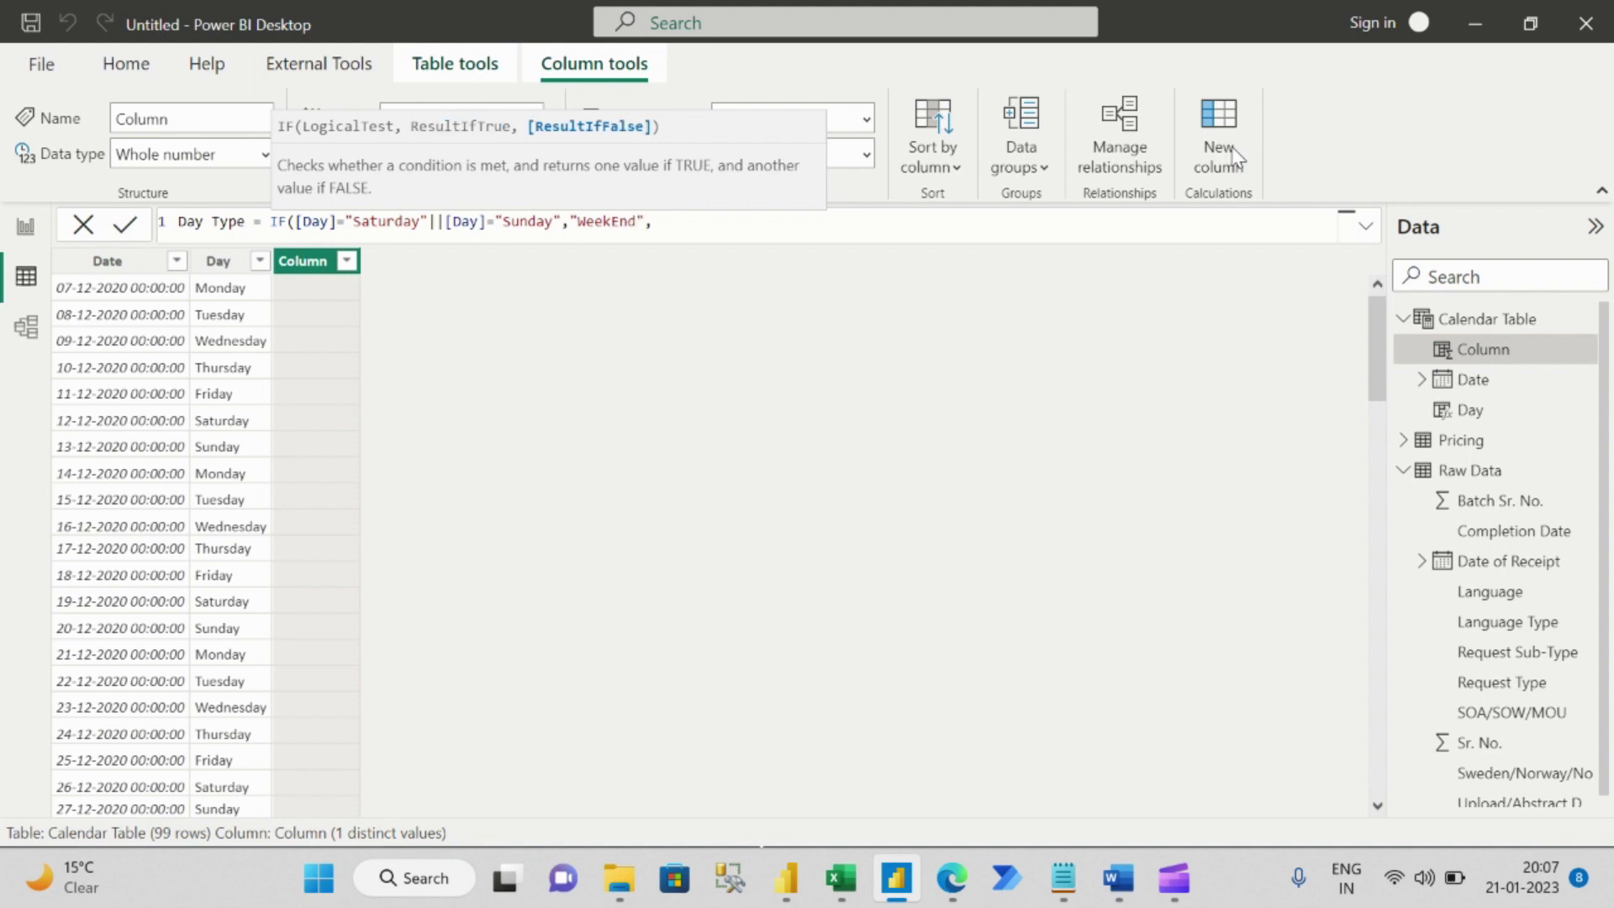
text("WeekDay"))
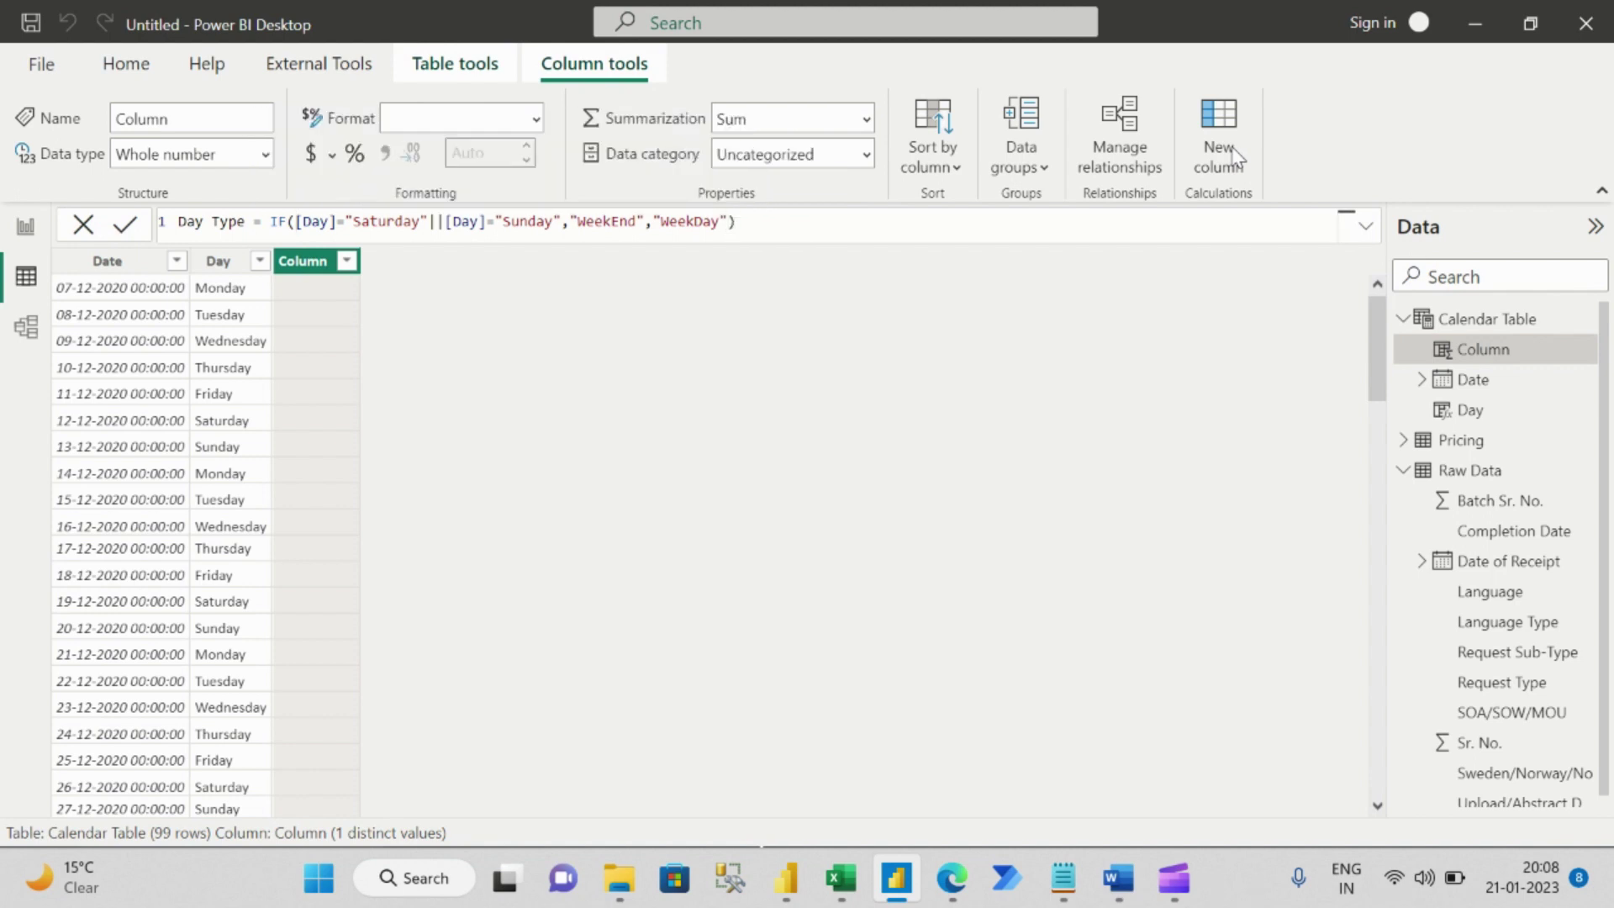
key(Return)
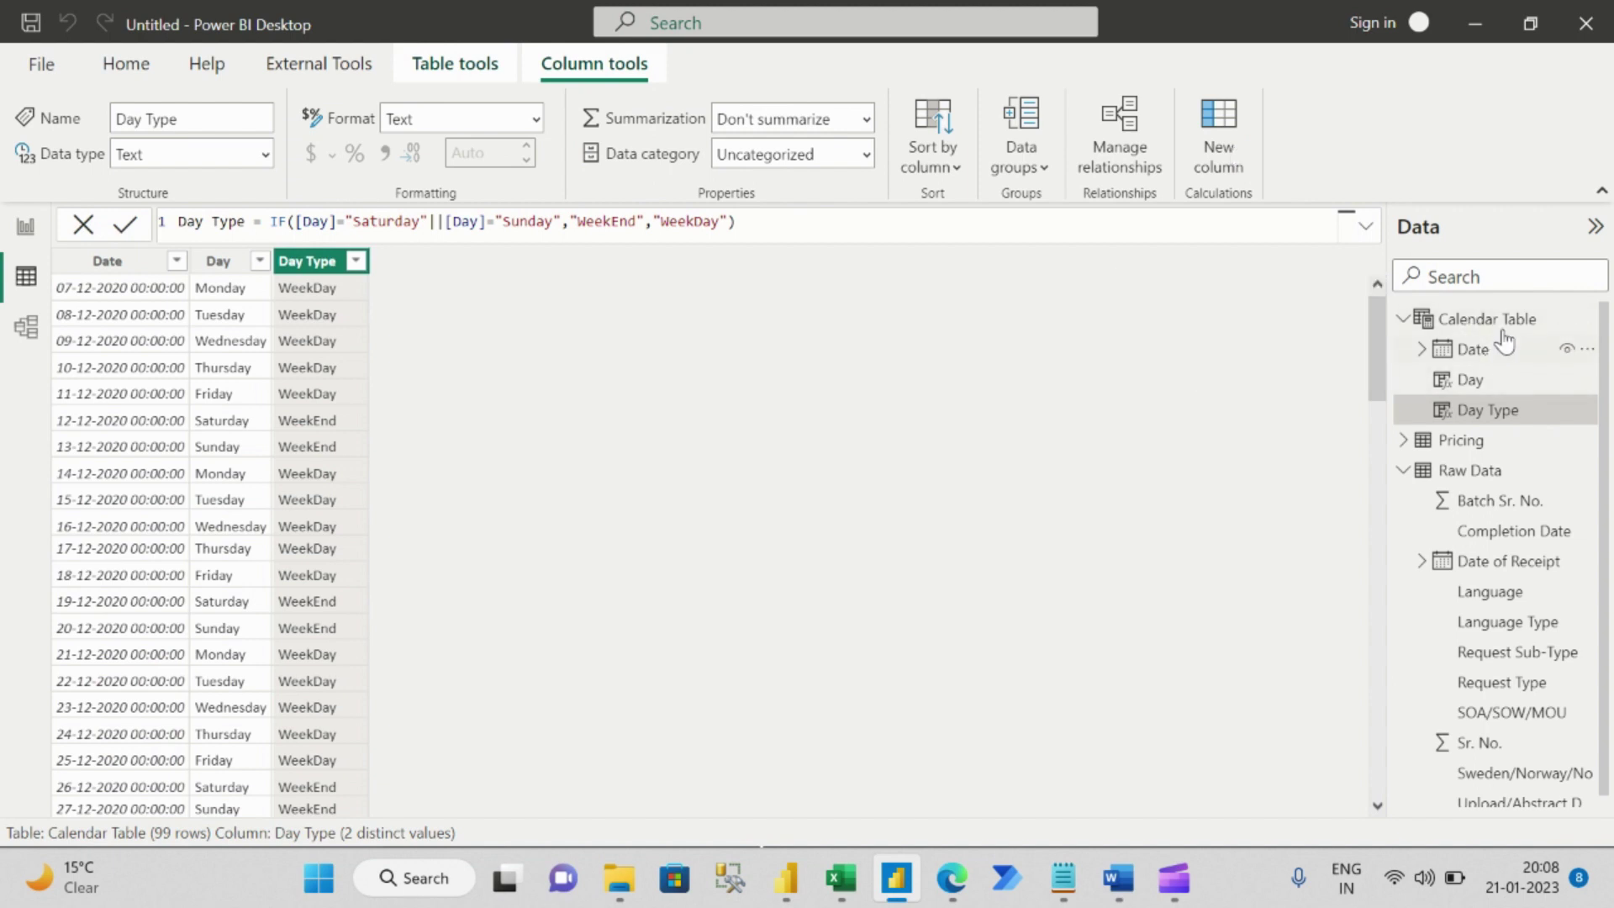
Mark Calendar Table as a date table, using its Date column as the date column.
click(466, 71)
click(329, 171)
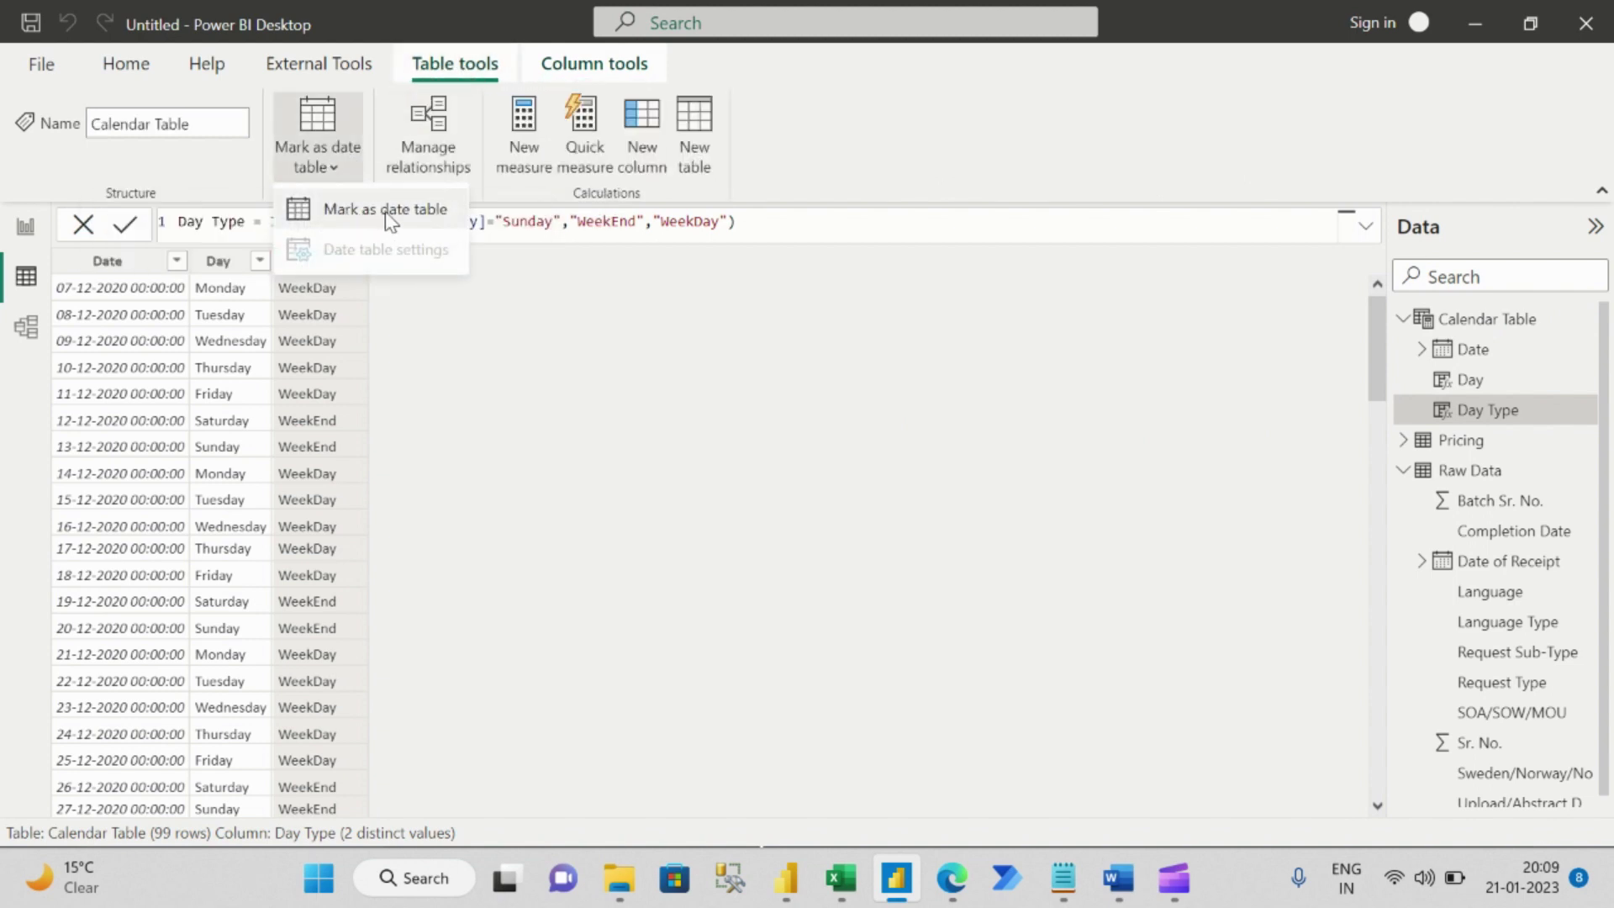
click(434, 220)
click(783, 410)
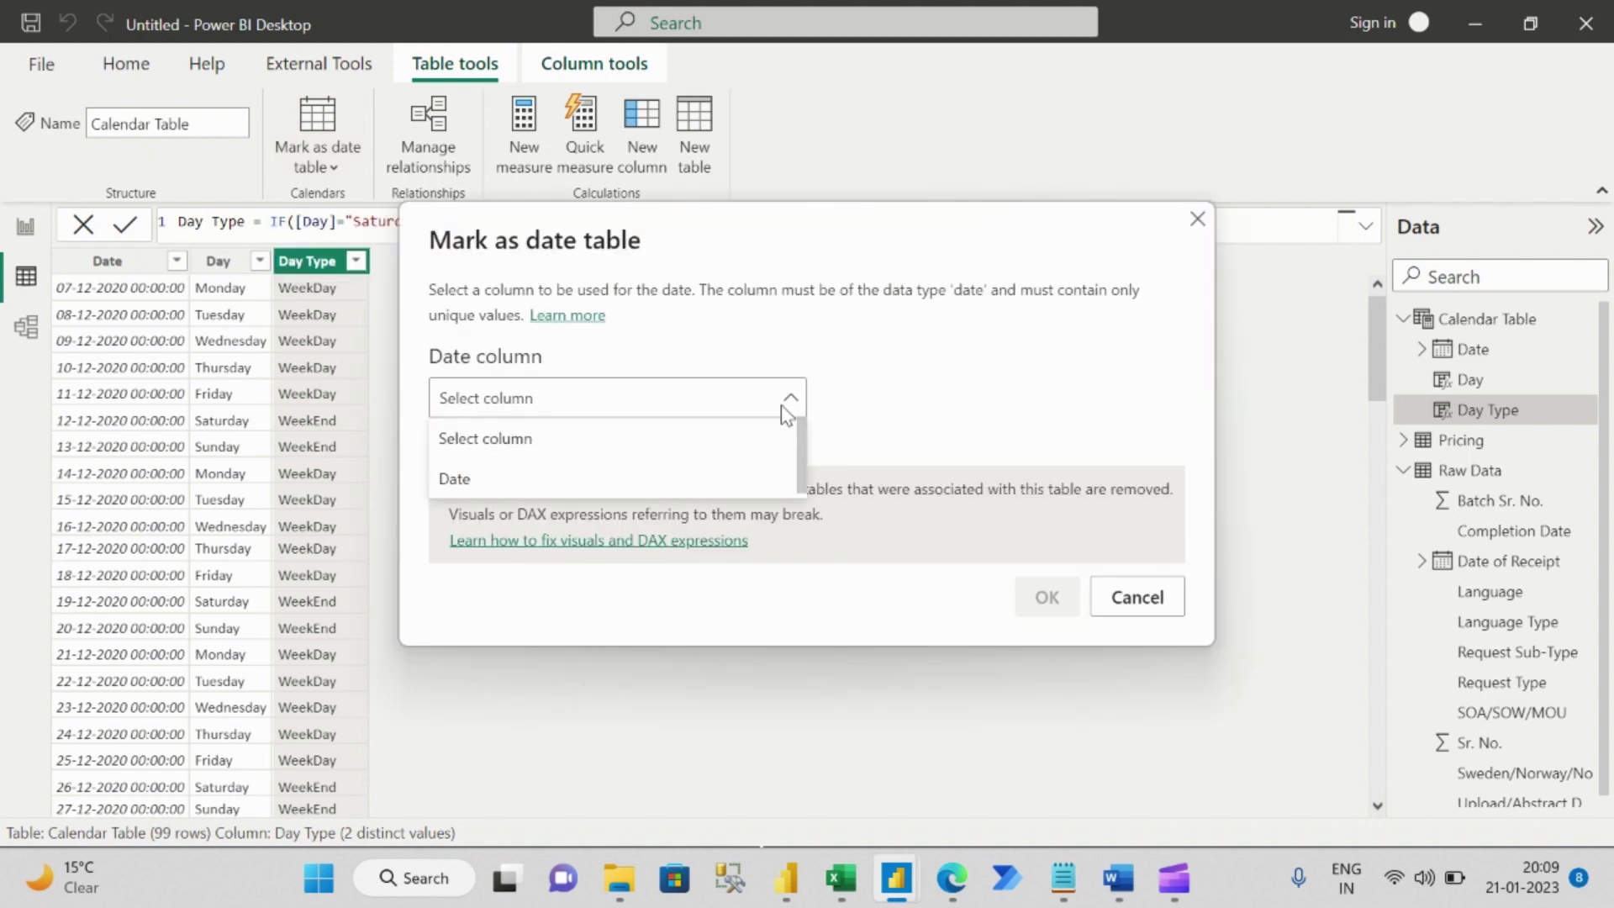
click(458, 478)
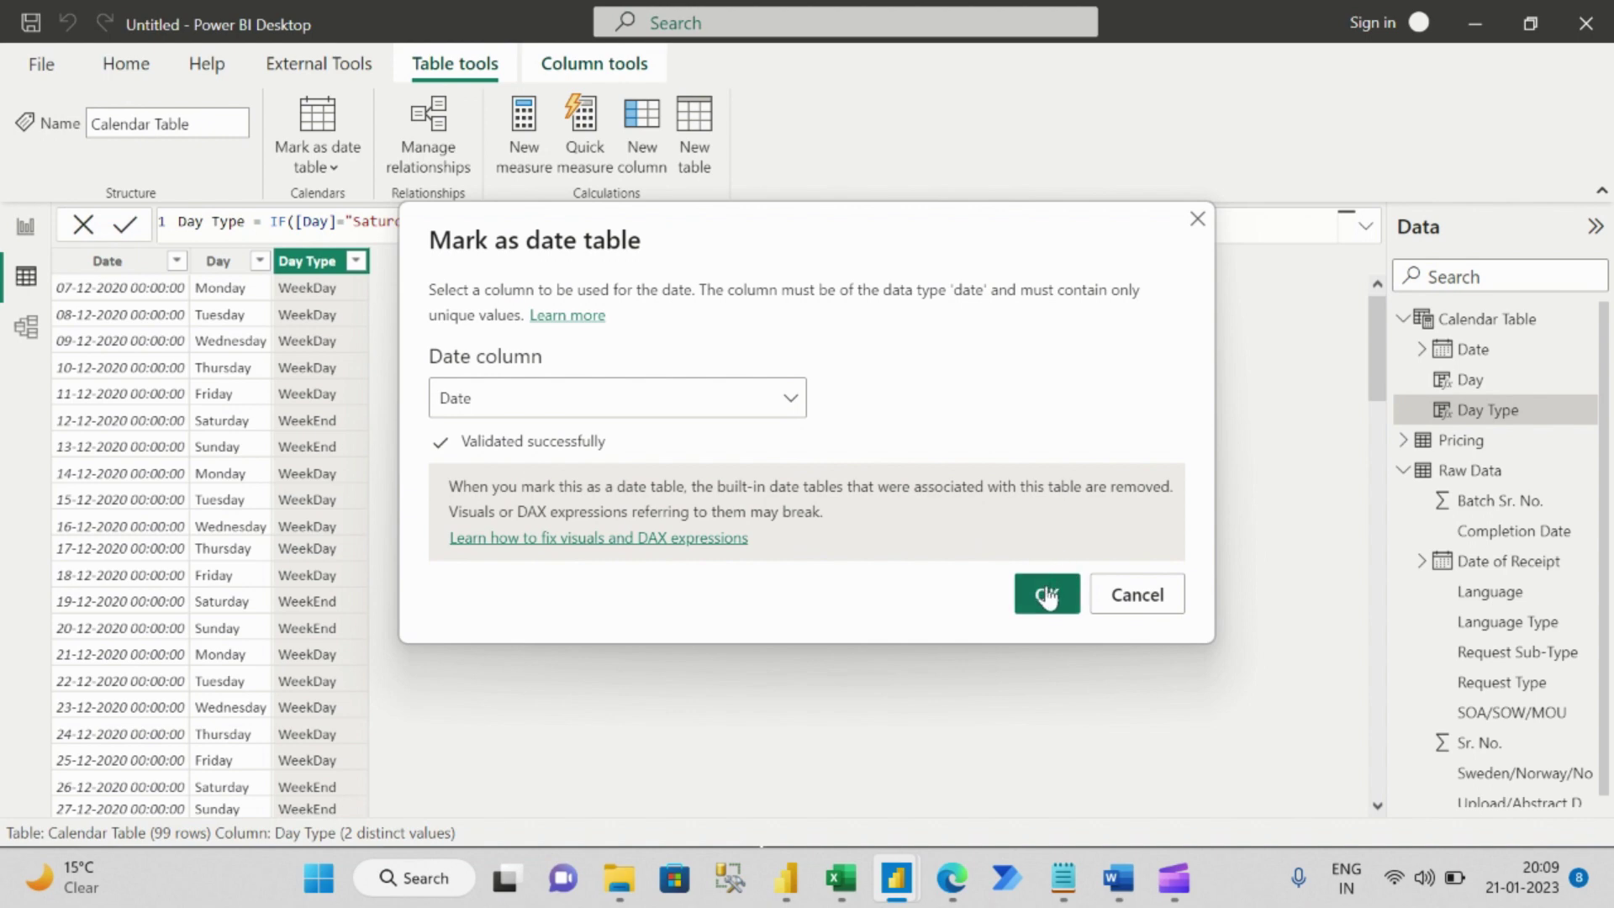
click(1046, 595)
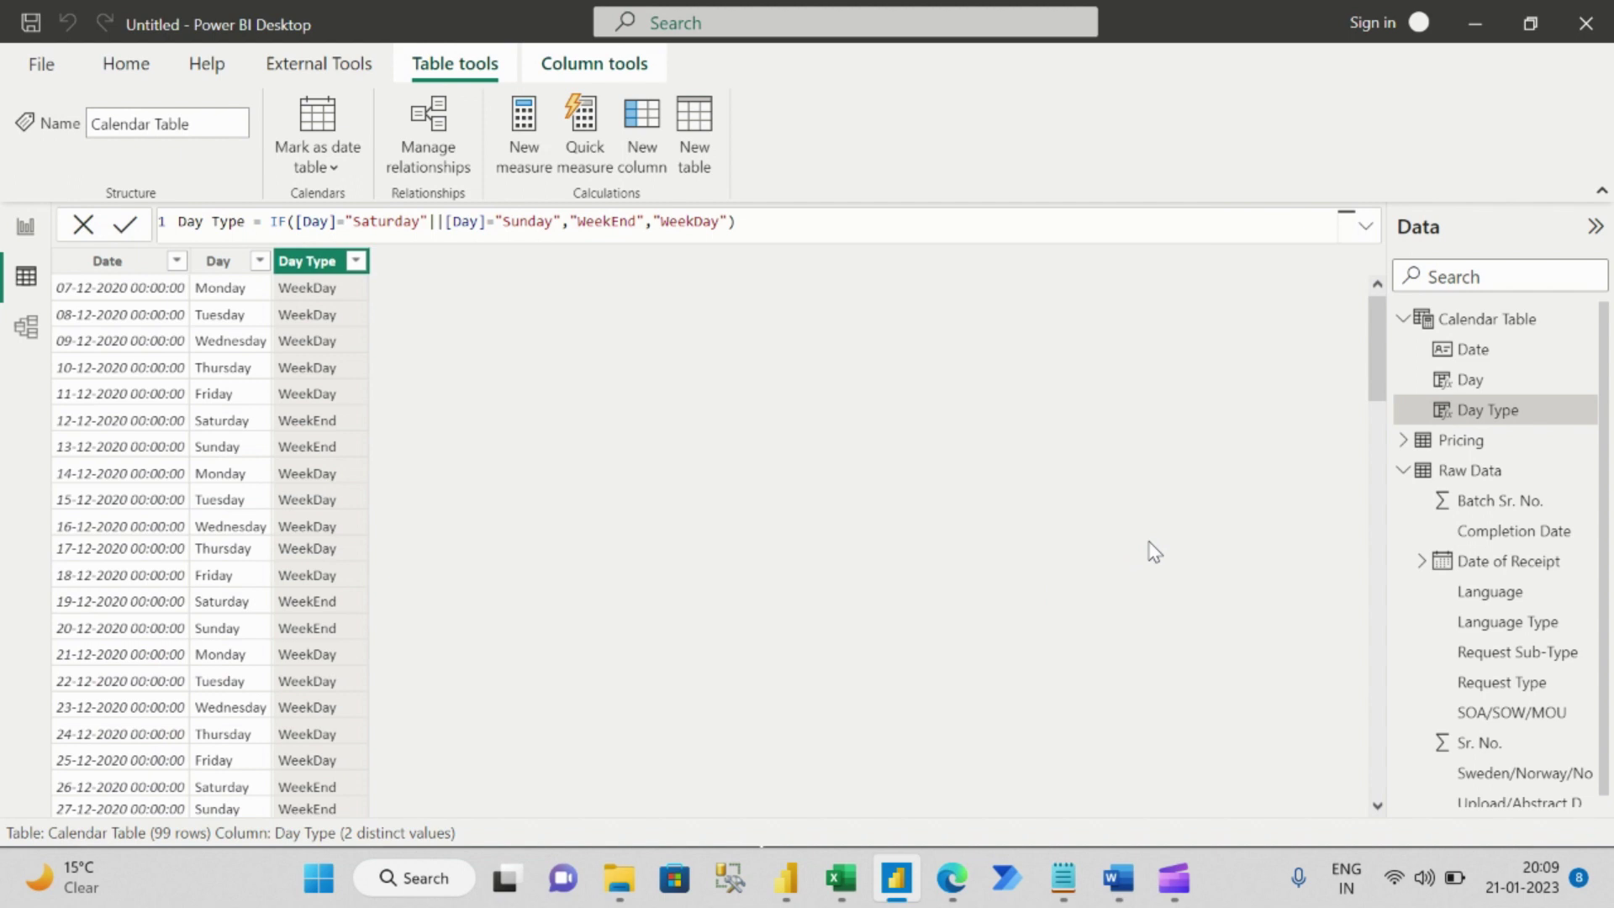
Create a measure named TAT in Raw Data and begin its formula with CALCULATE(COUNTROWS('Calendar Table'.
right_click(1489, 481)
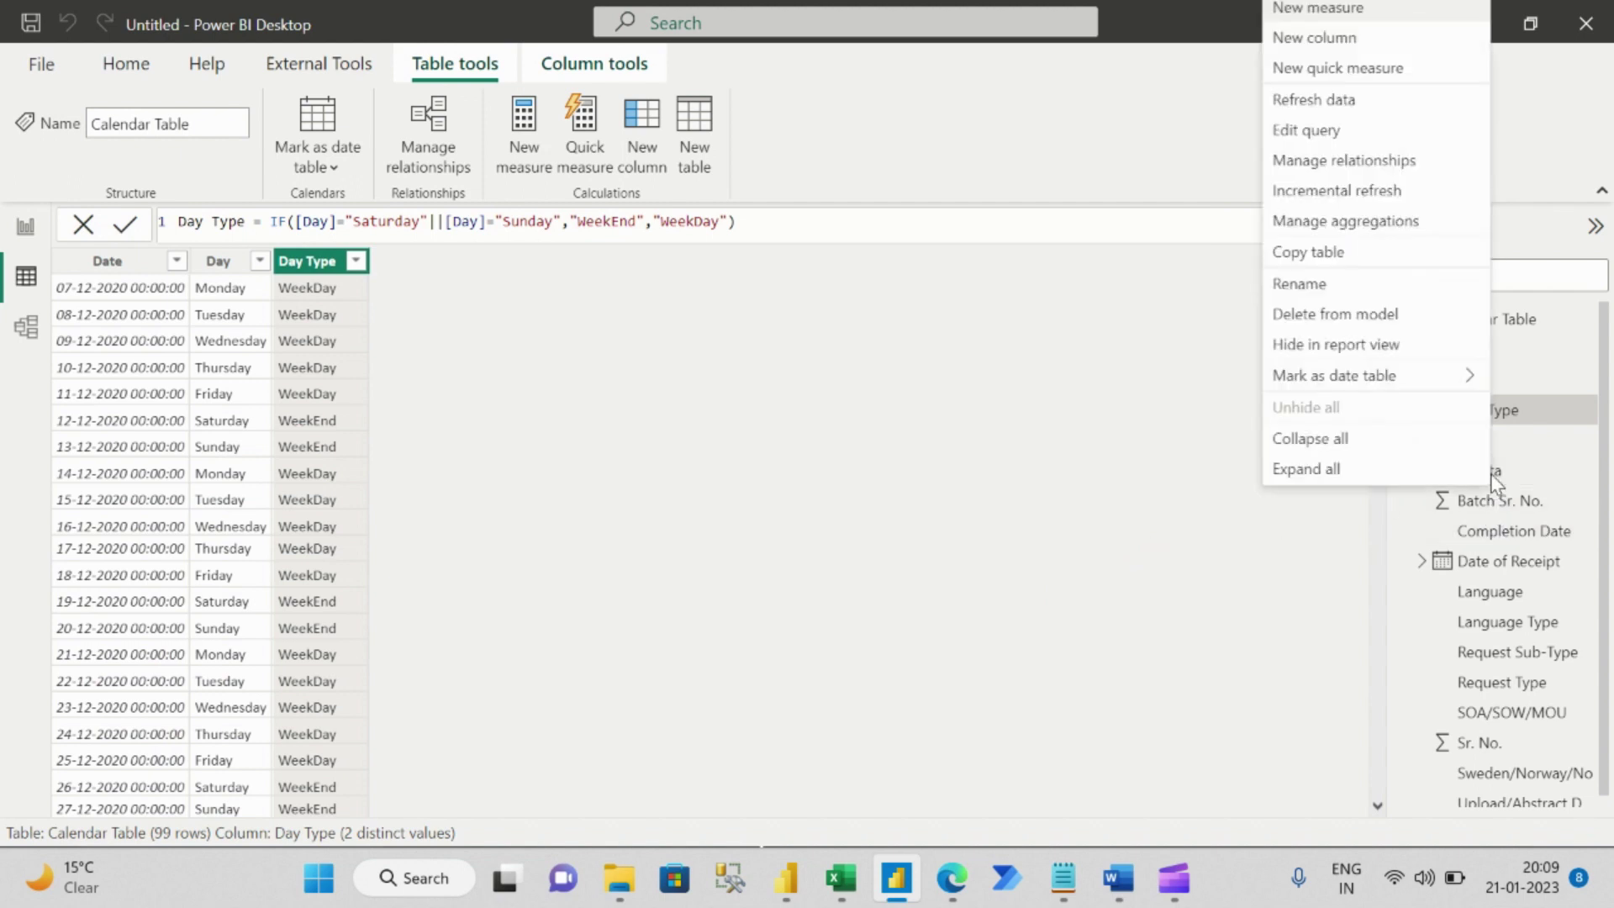
click(1334, 4)
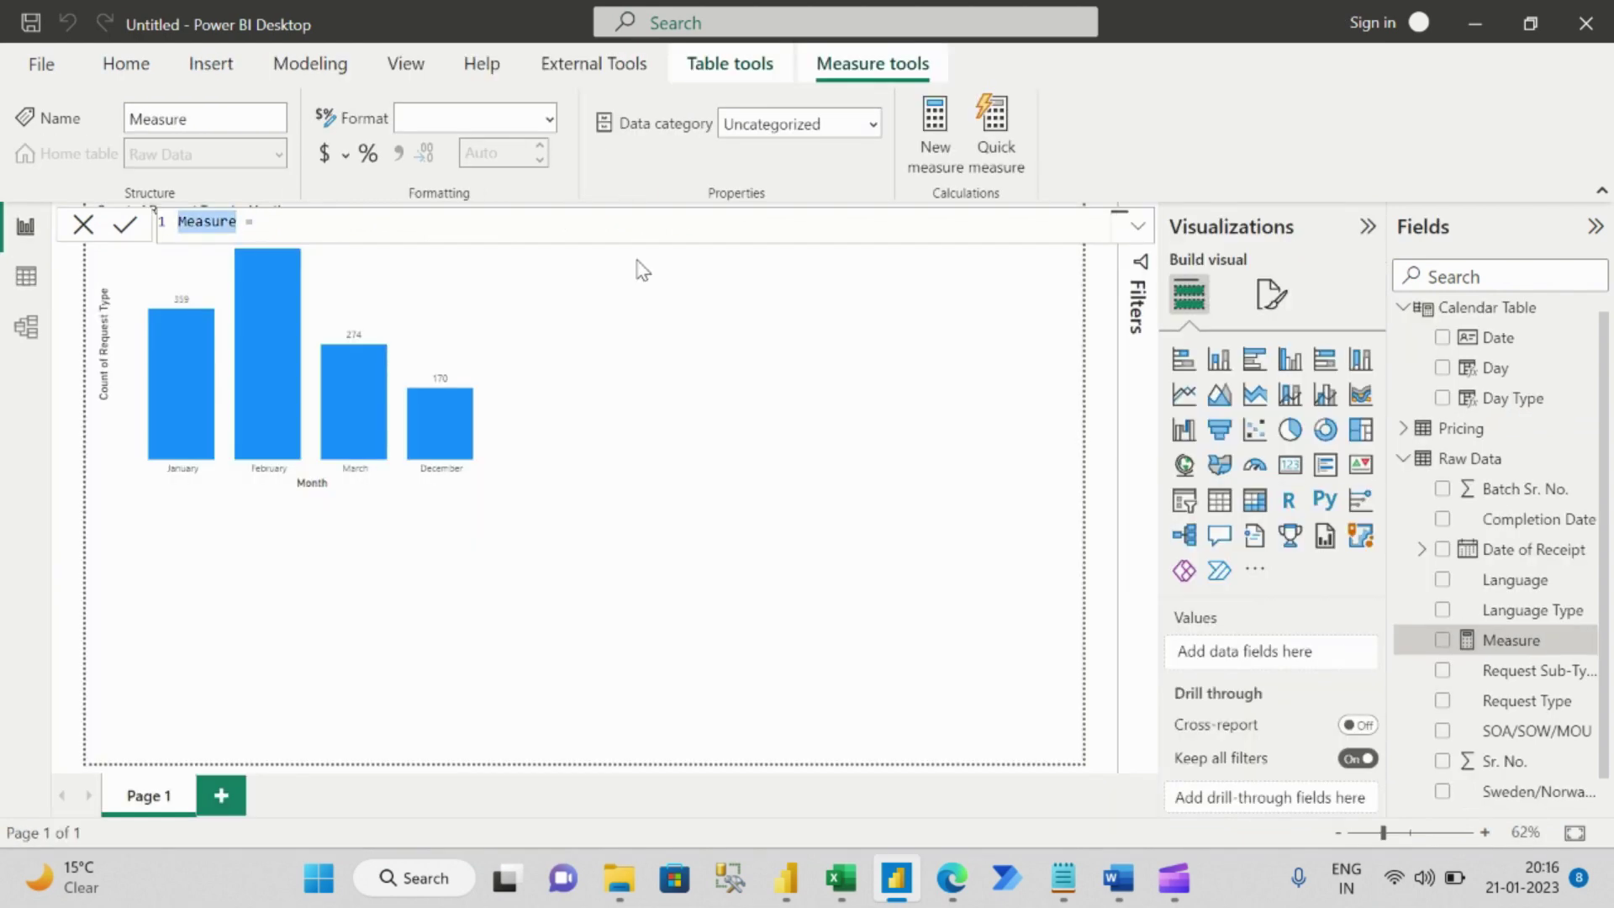
text(TAT = )
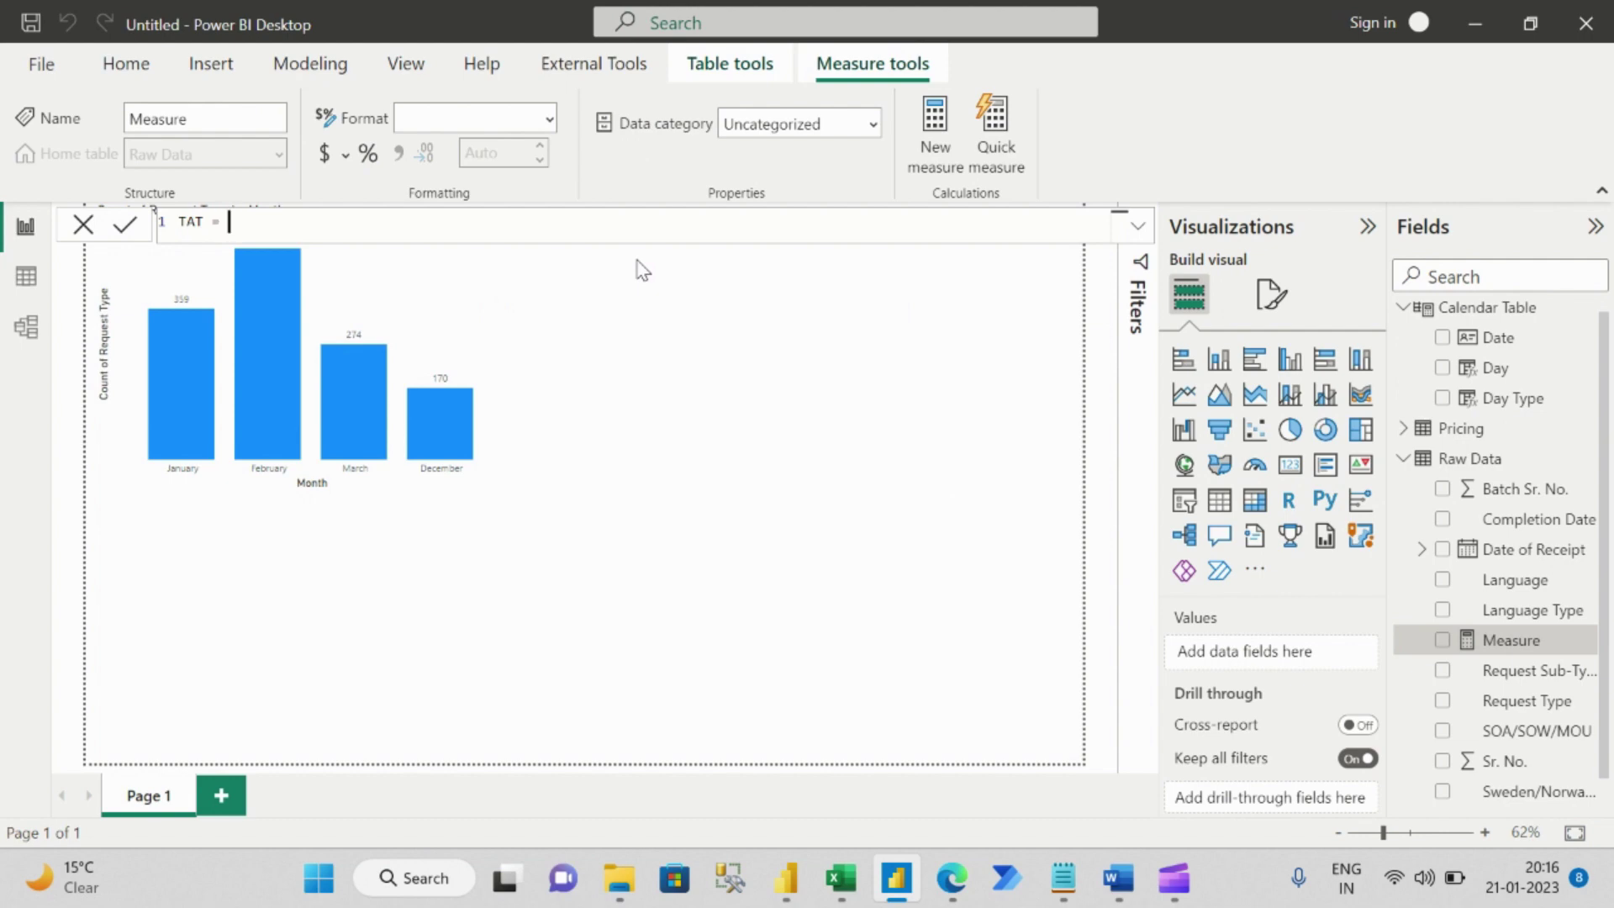
text(CA)
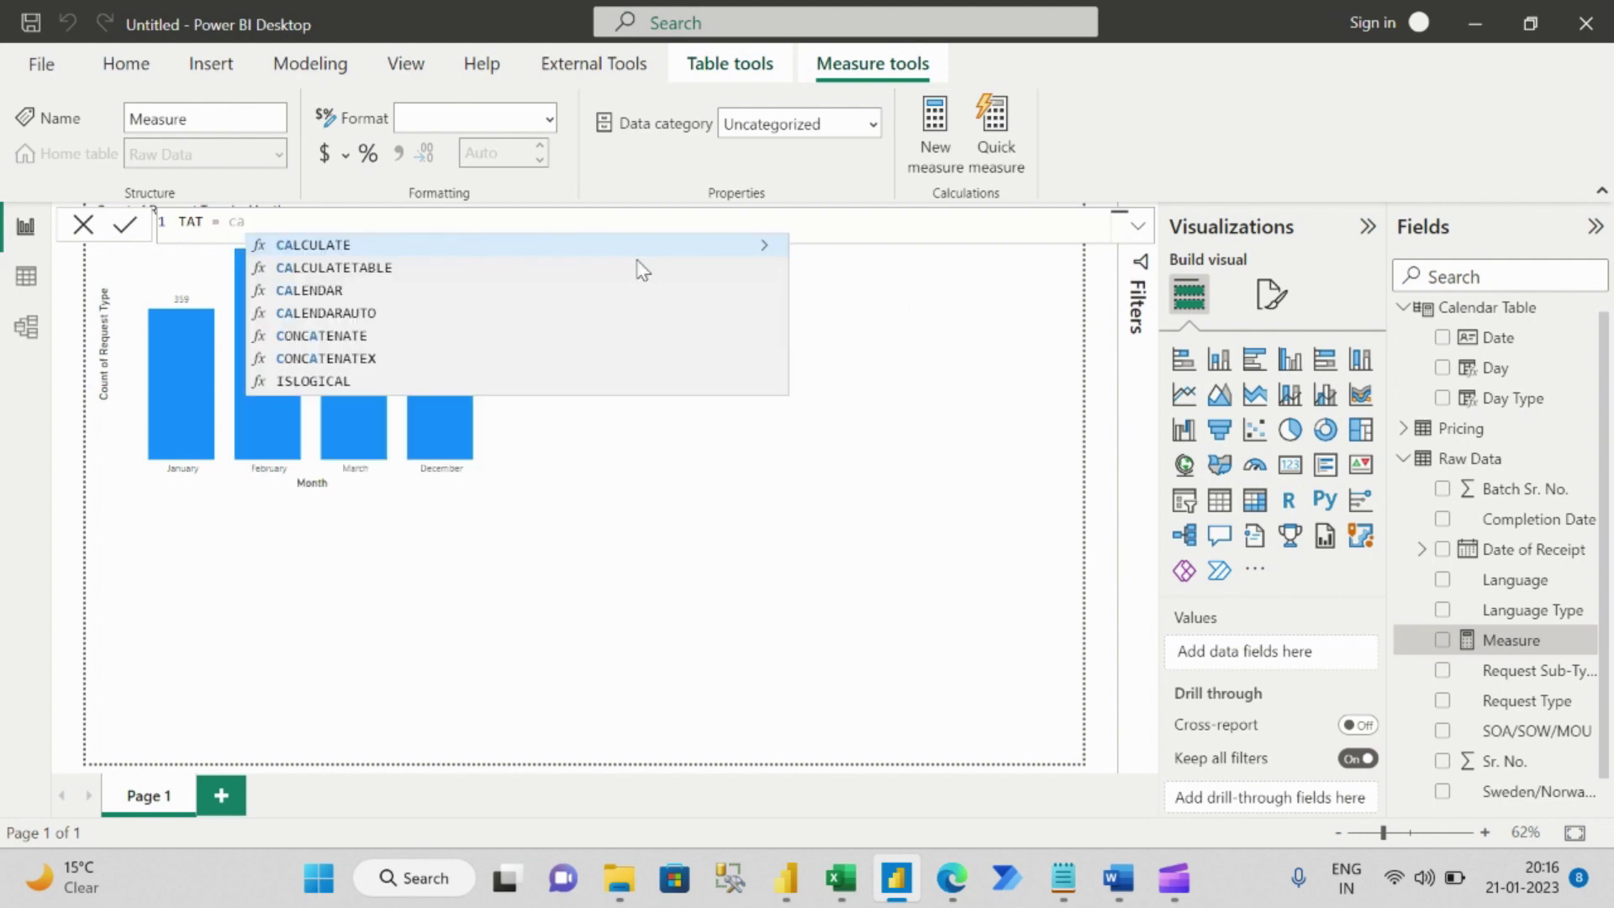
key(Tab)
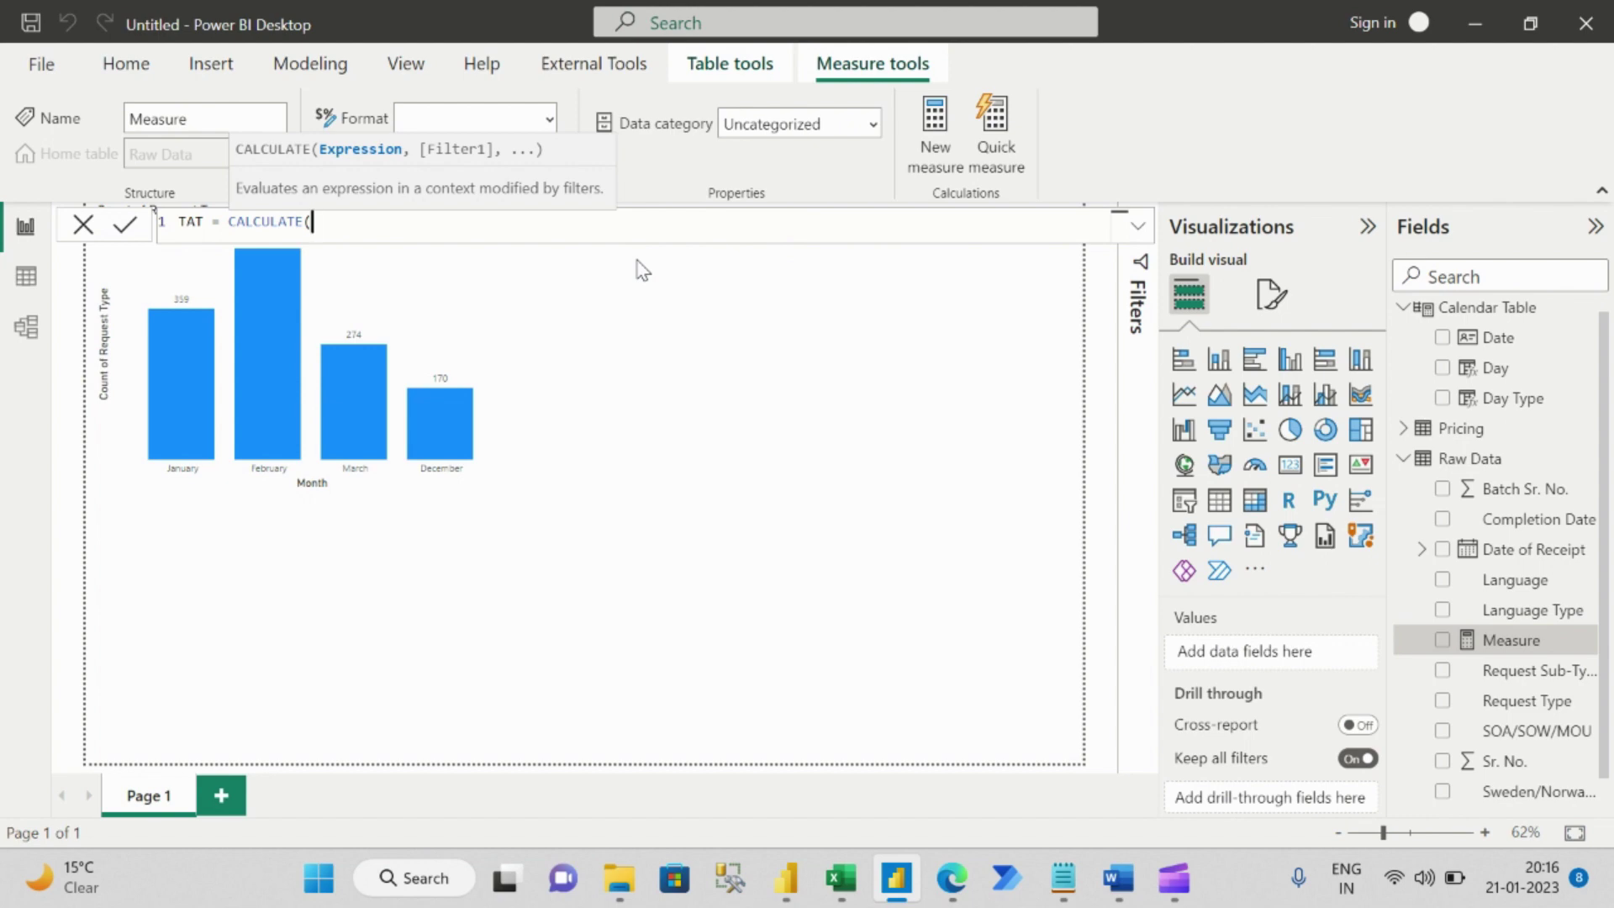
text(cou)
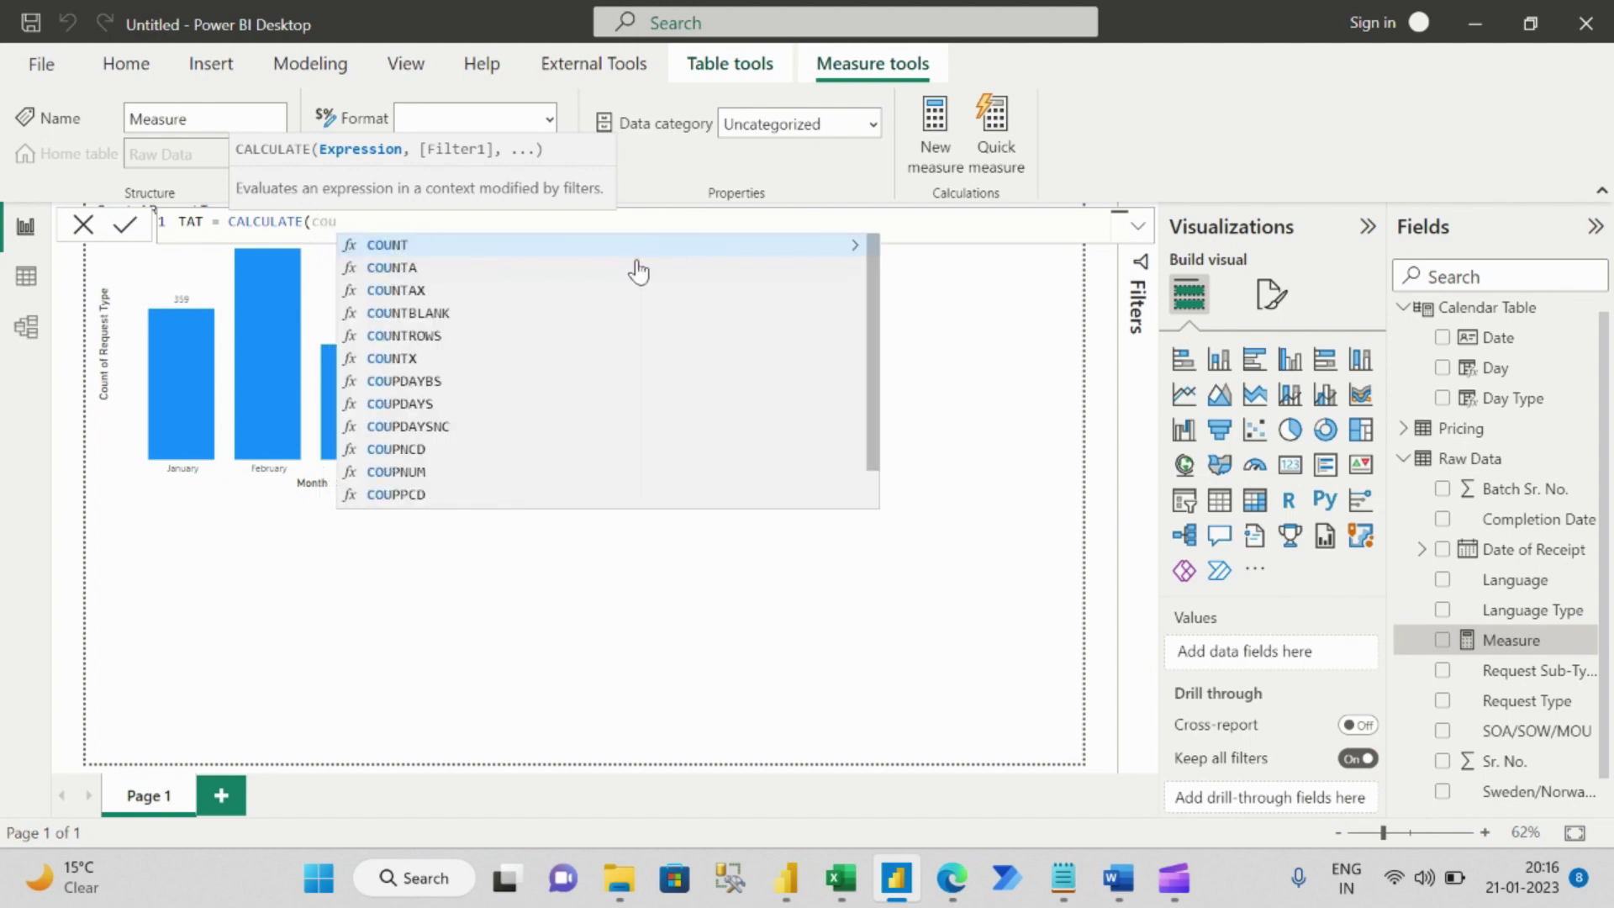
text(ntrow)
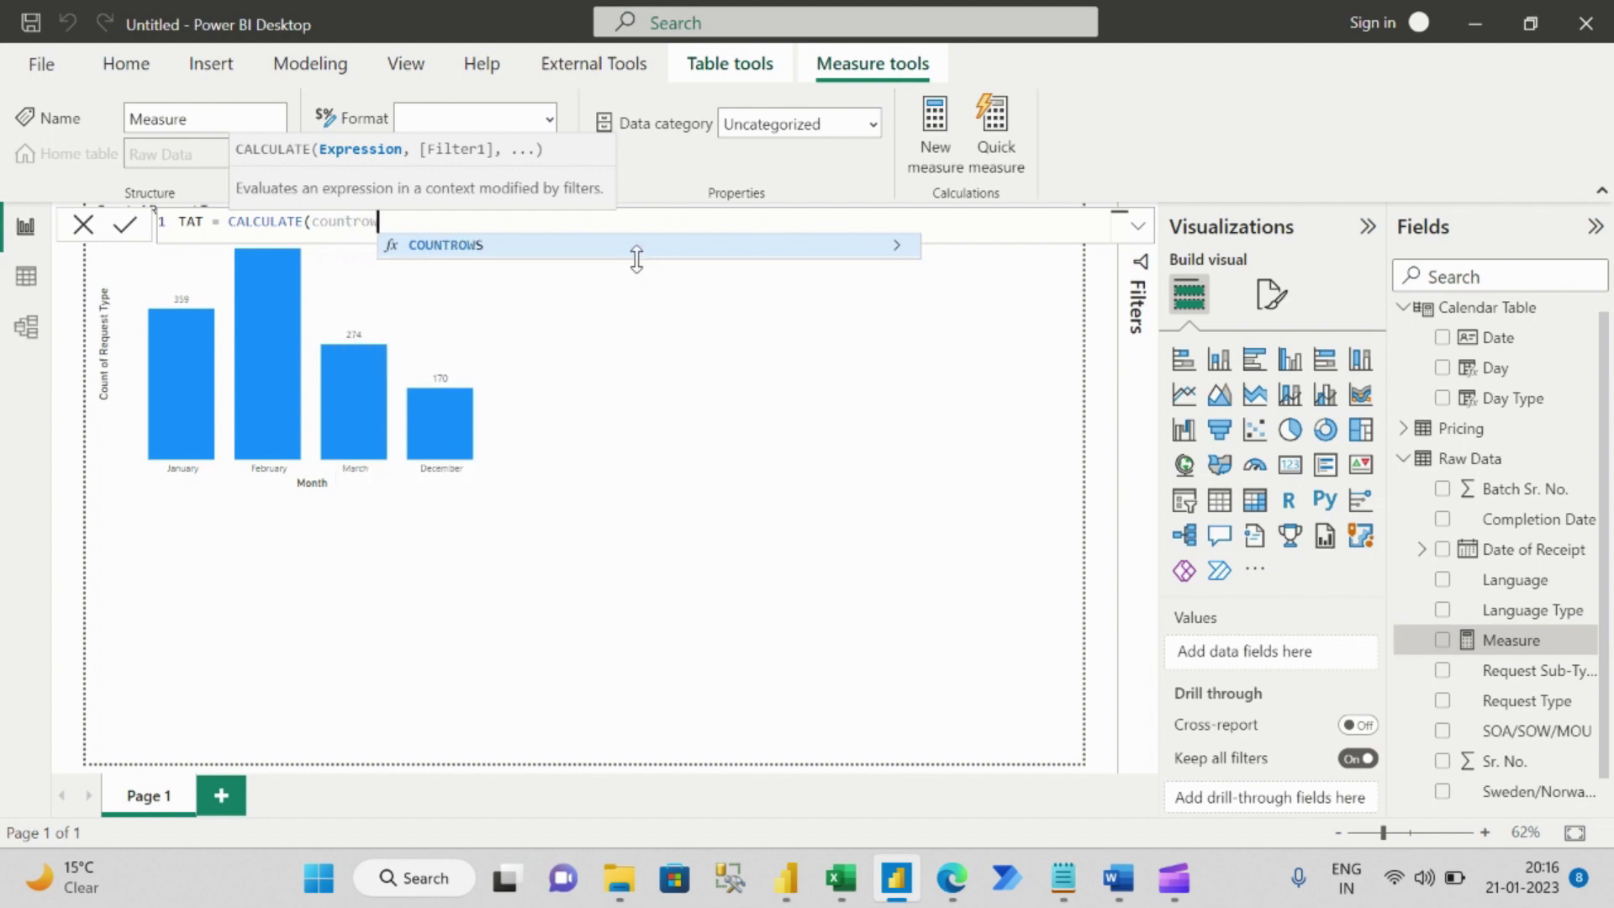
key(Tab)
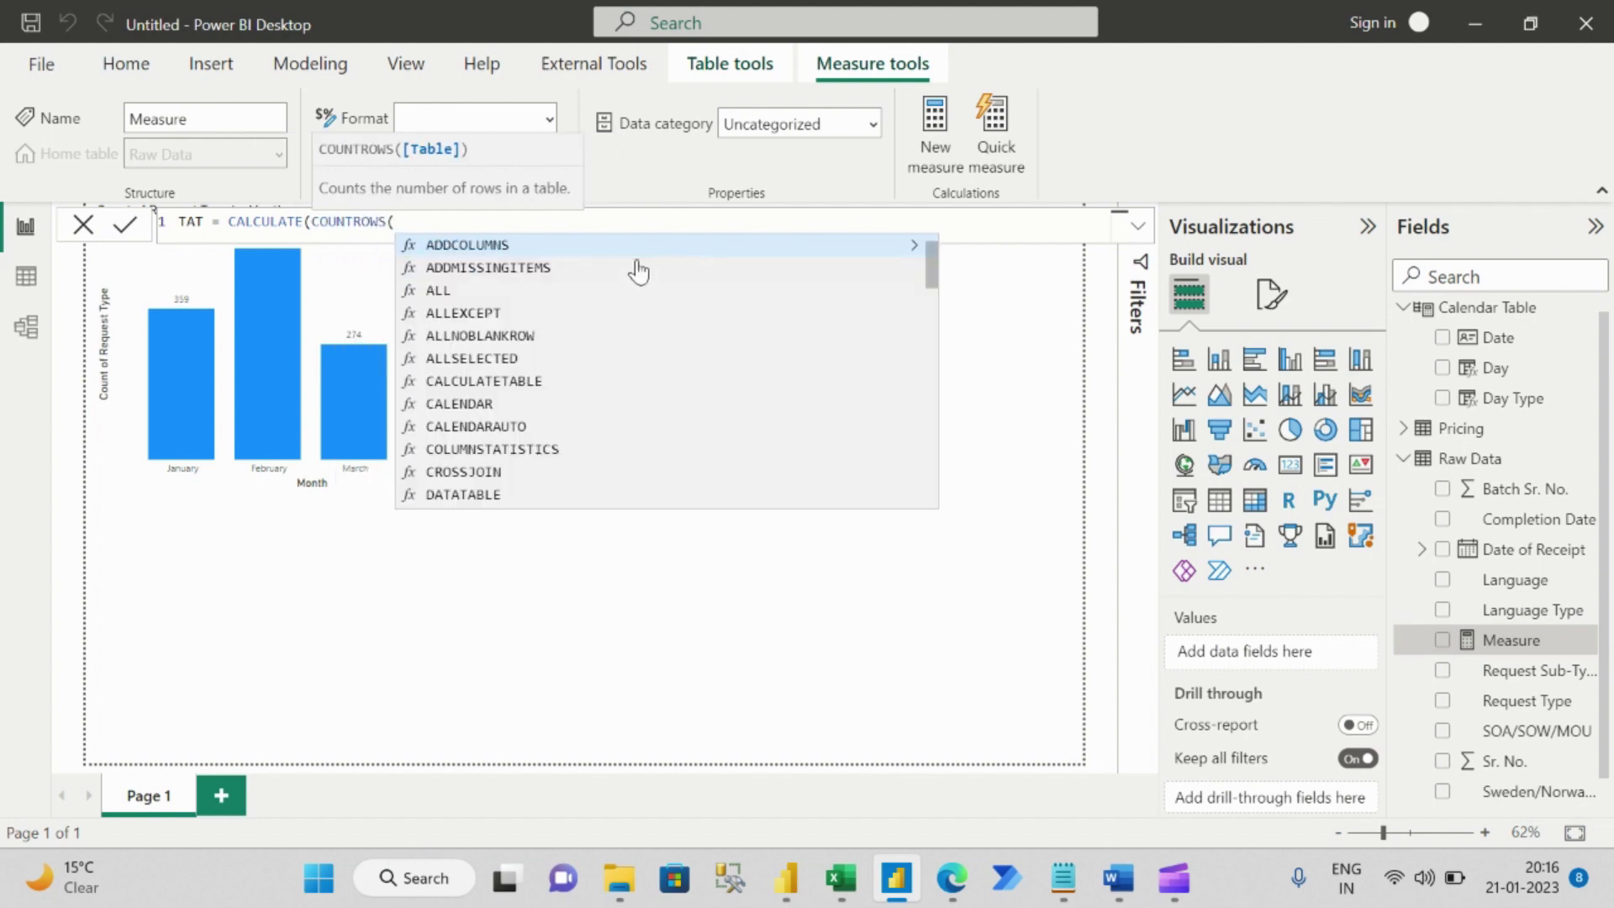
text('cal)
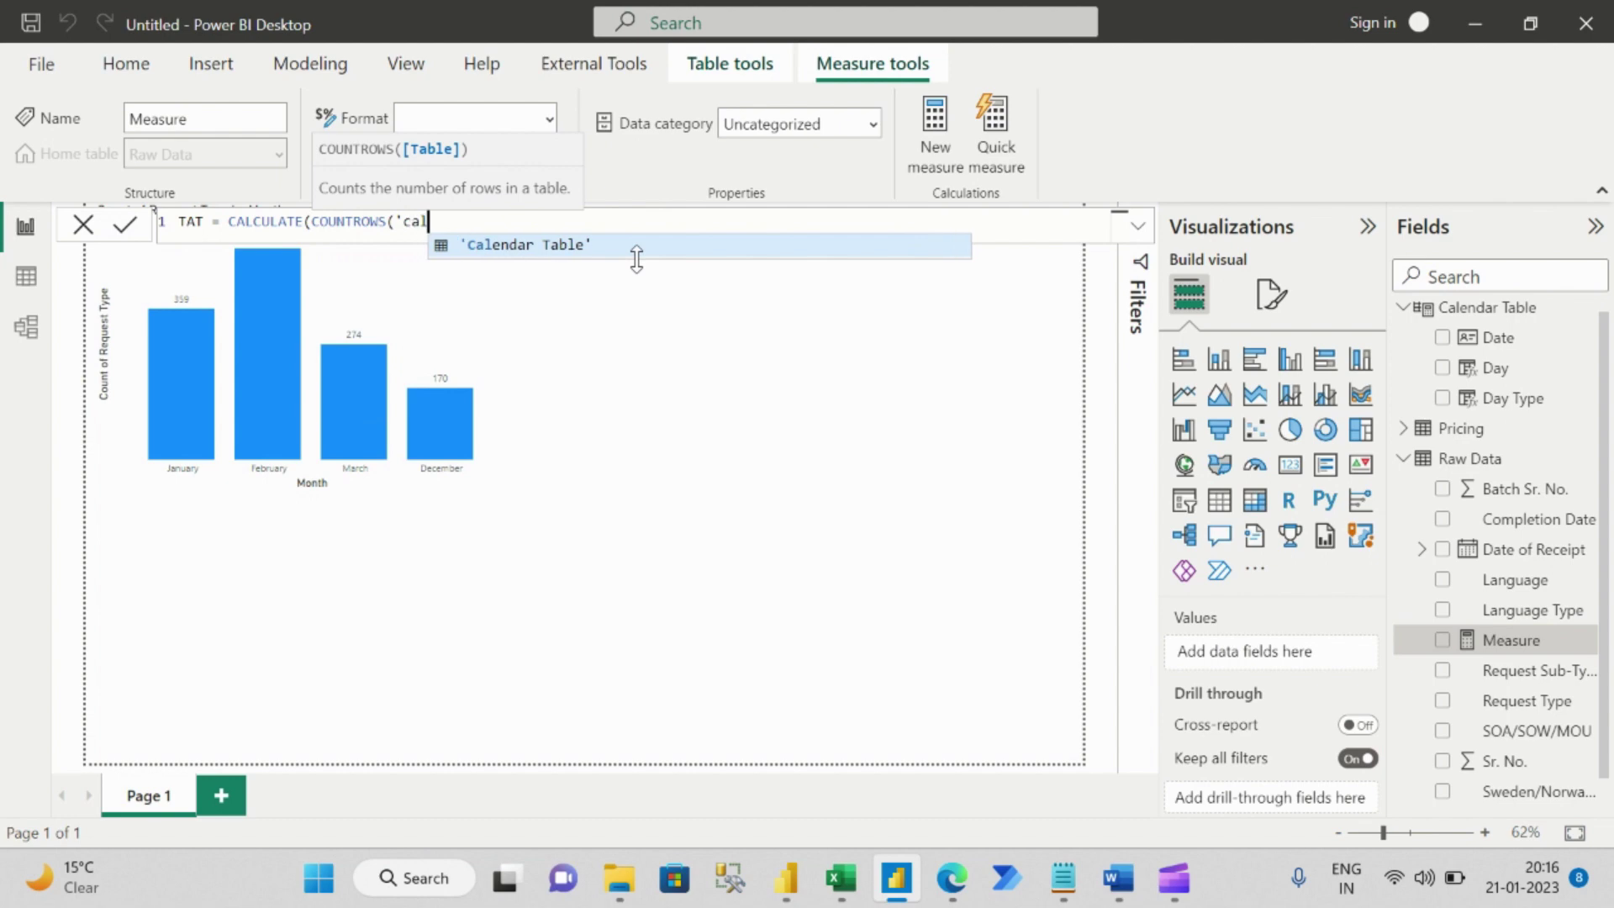
key(Tab)
Close the row count in the TAT formula and add the filter argument FILTER(ALL('Calendar Table'),.
text(),fi)
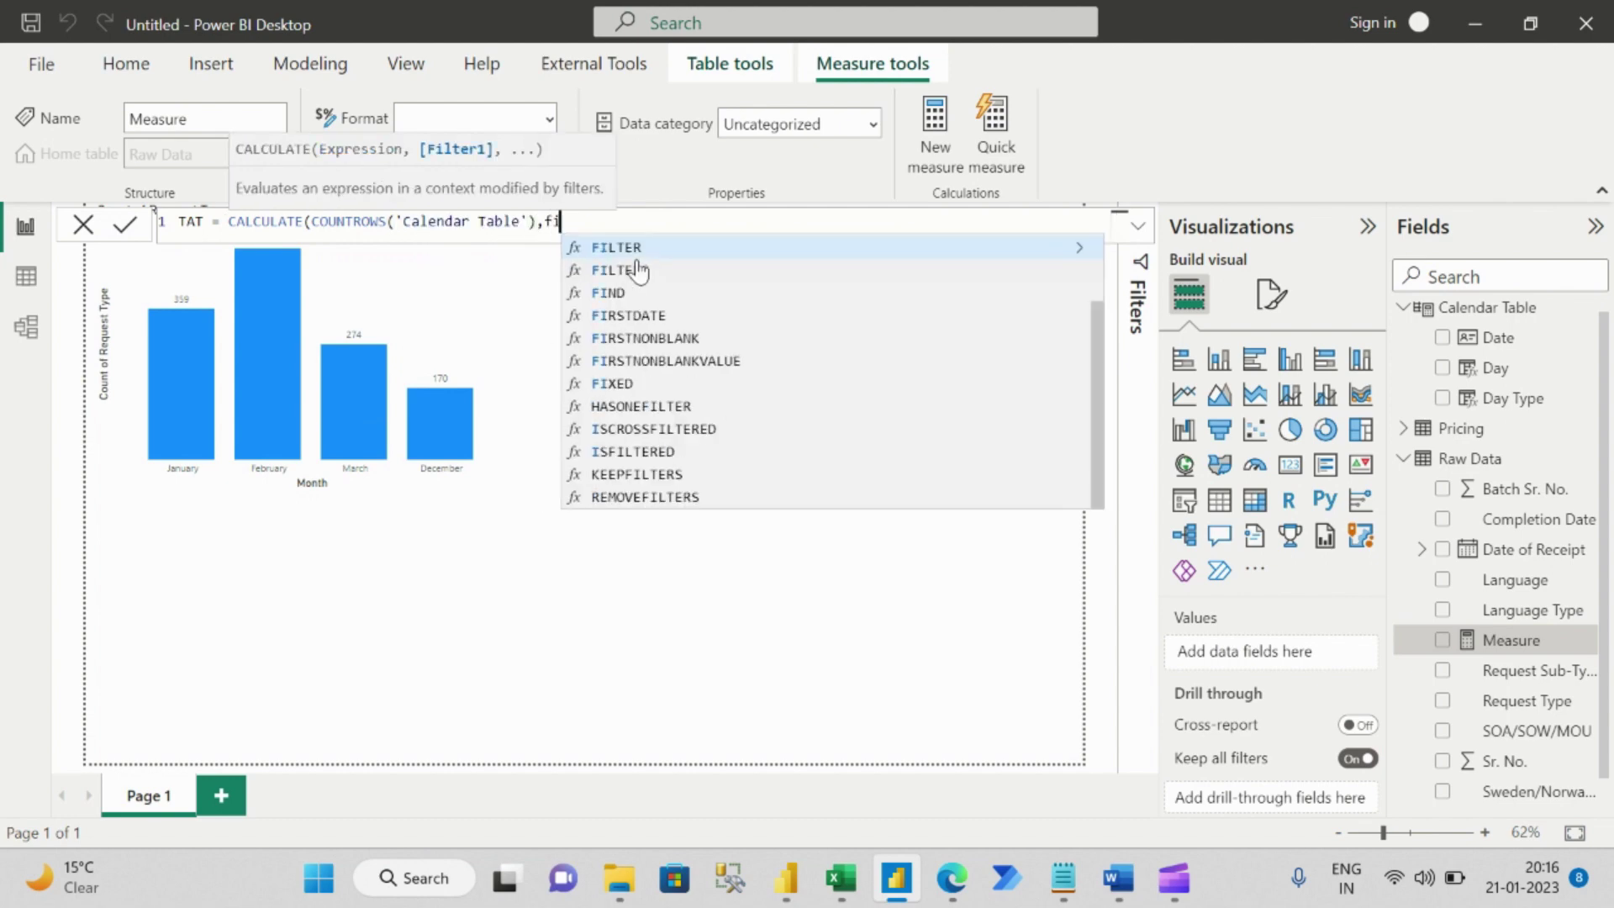
key(Tab)
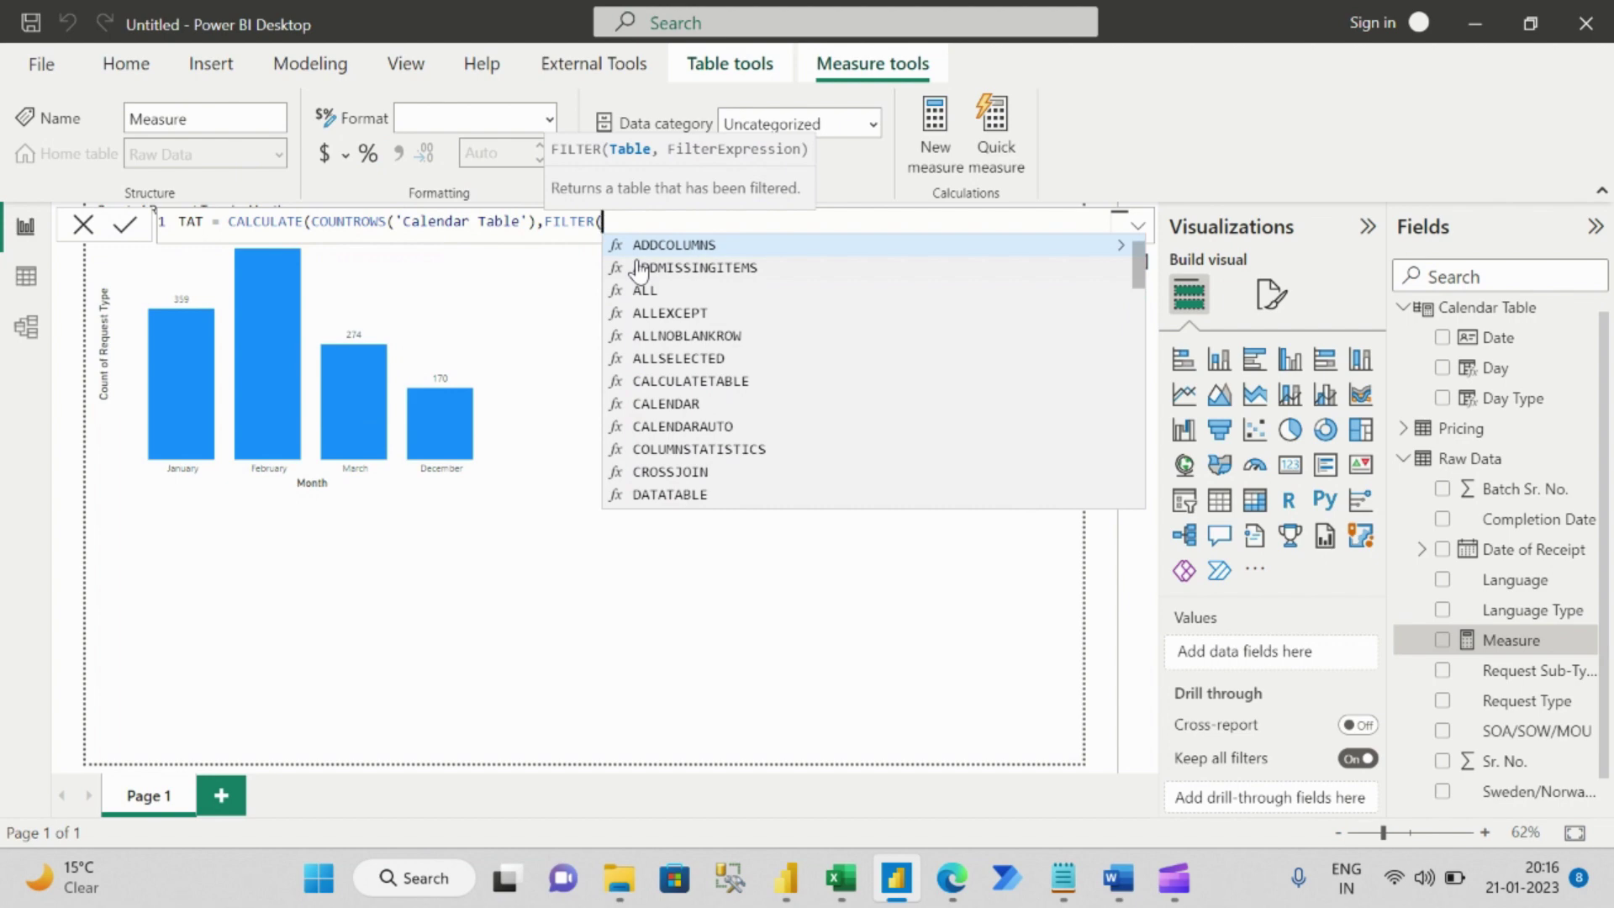
text(all)
key(Tab)
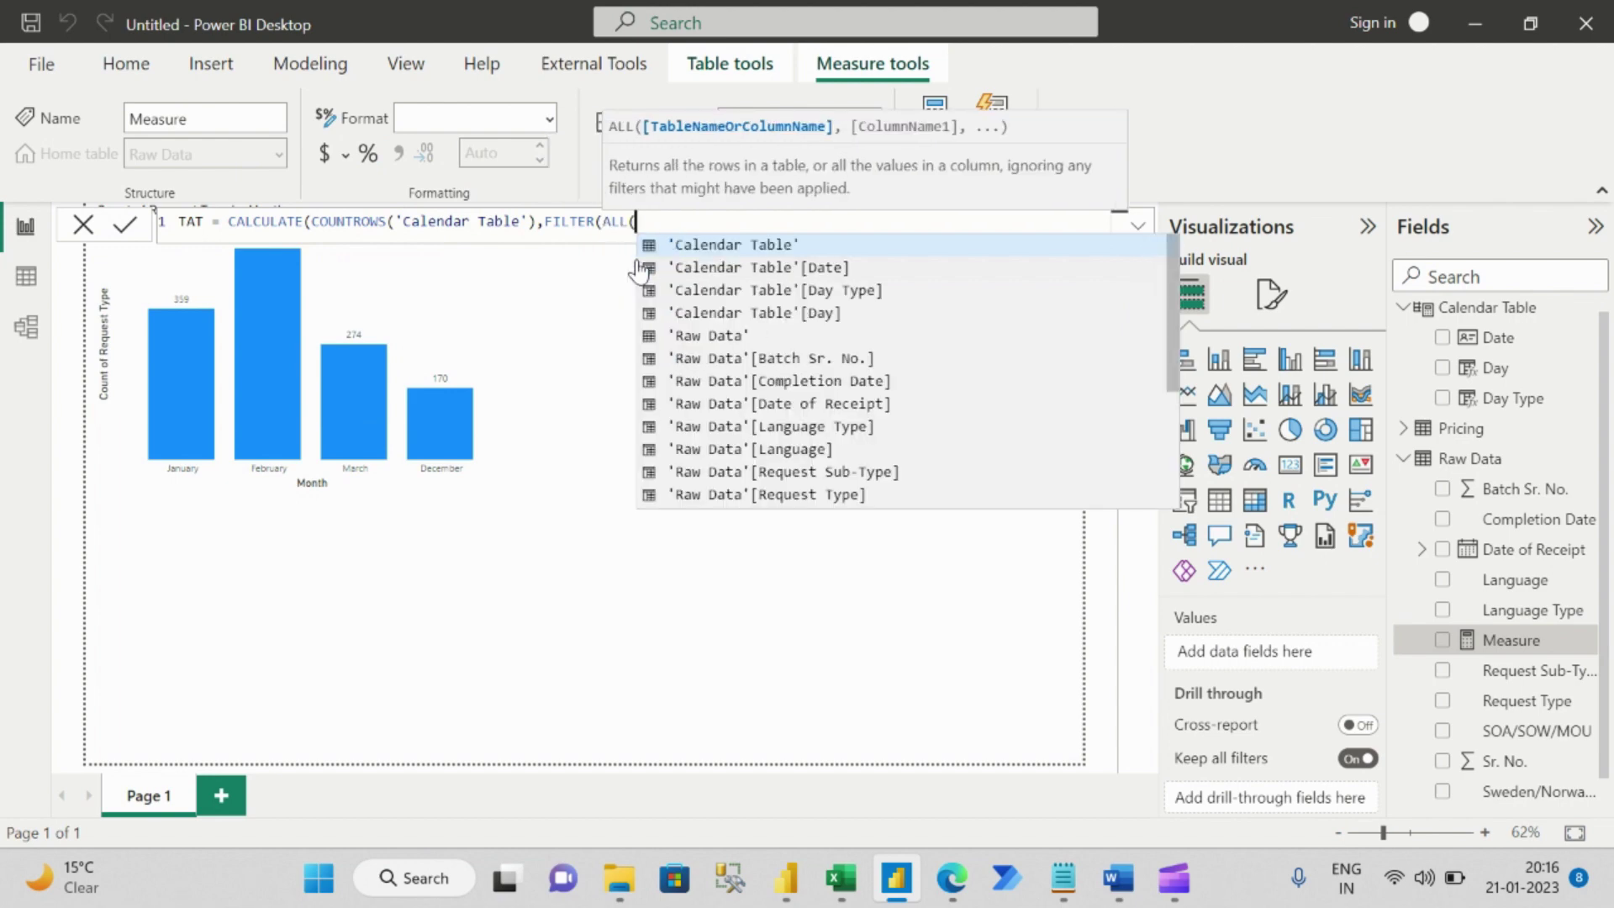
key(Tab)
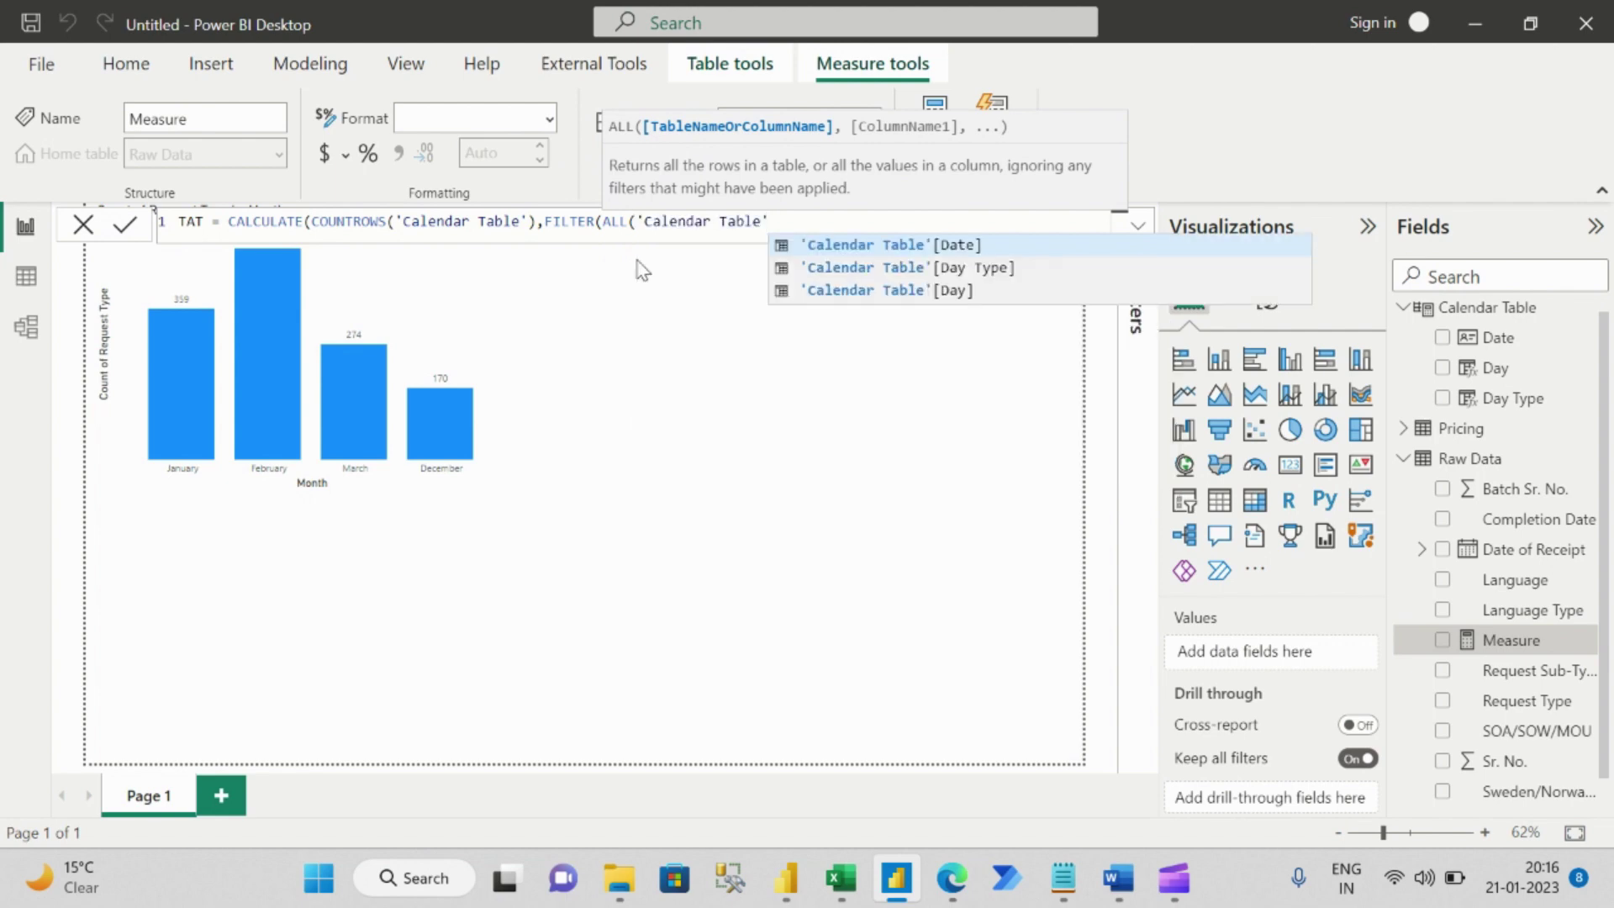
text())
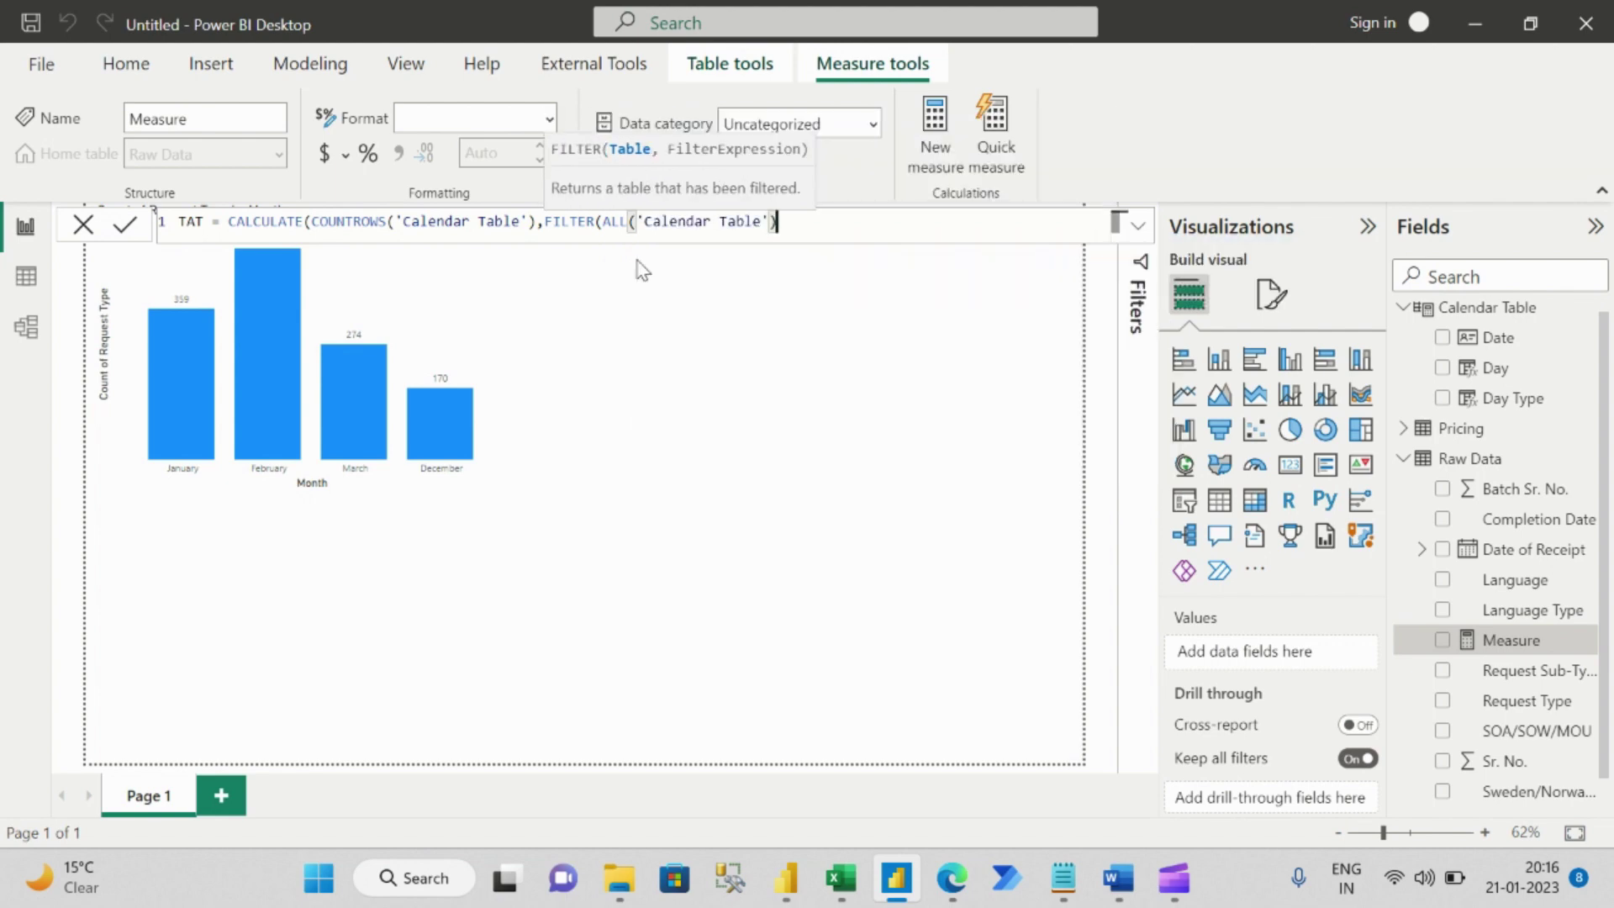
text(,)
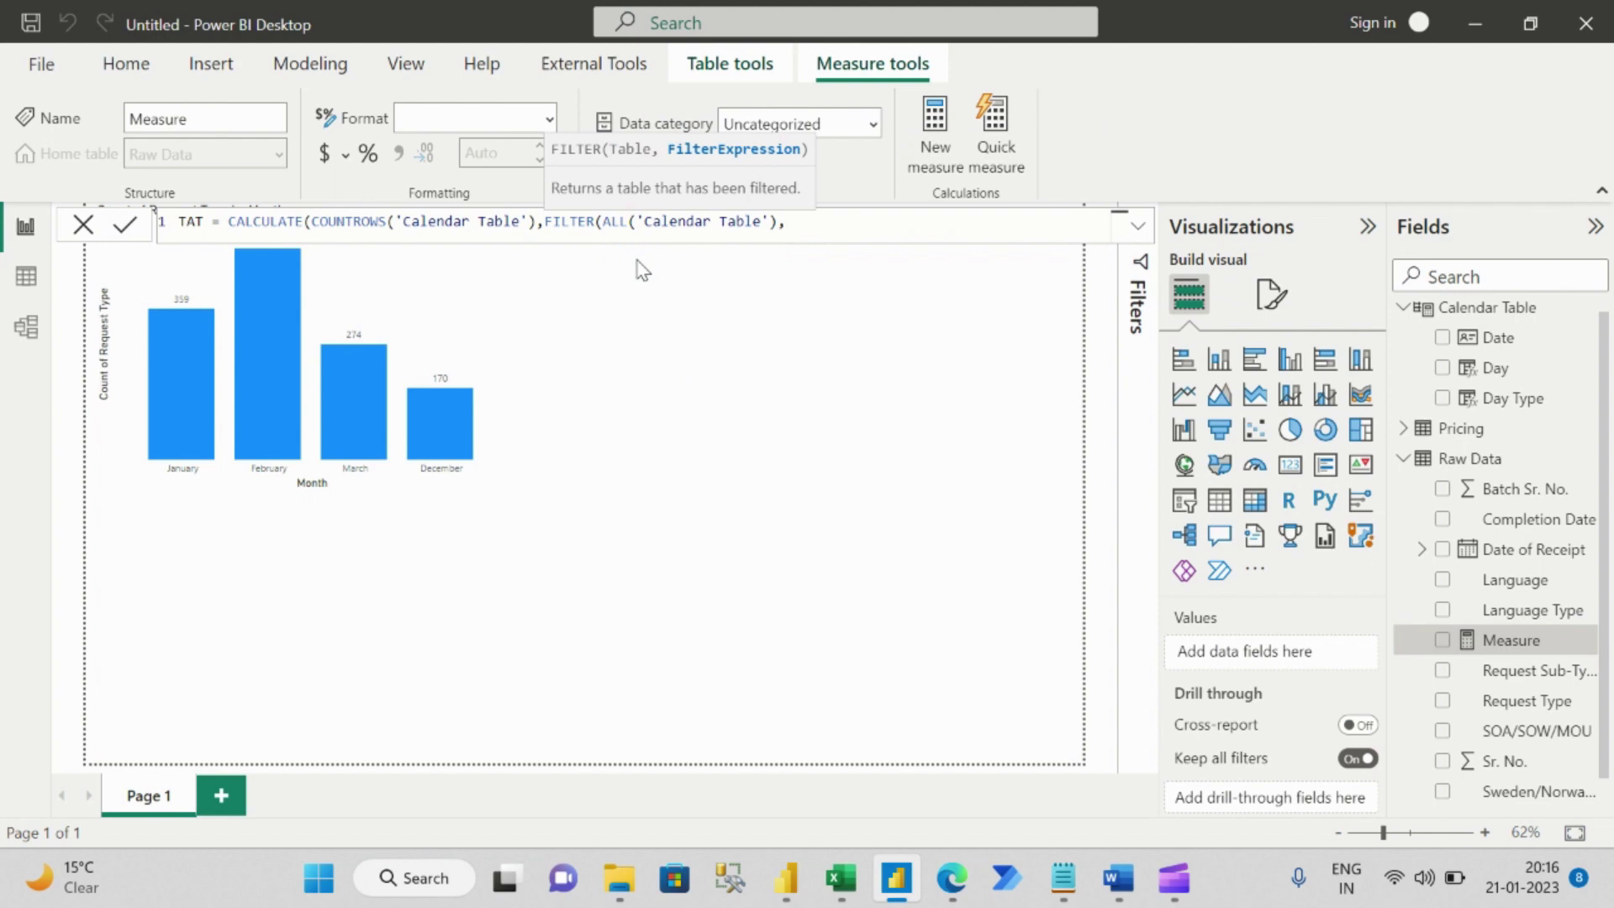
Enter the first filter condition of the TAT measure as MAX('Raw Data'[Date of Receipt])<='Calendar Table'[Date].
text(MAX()
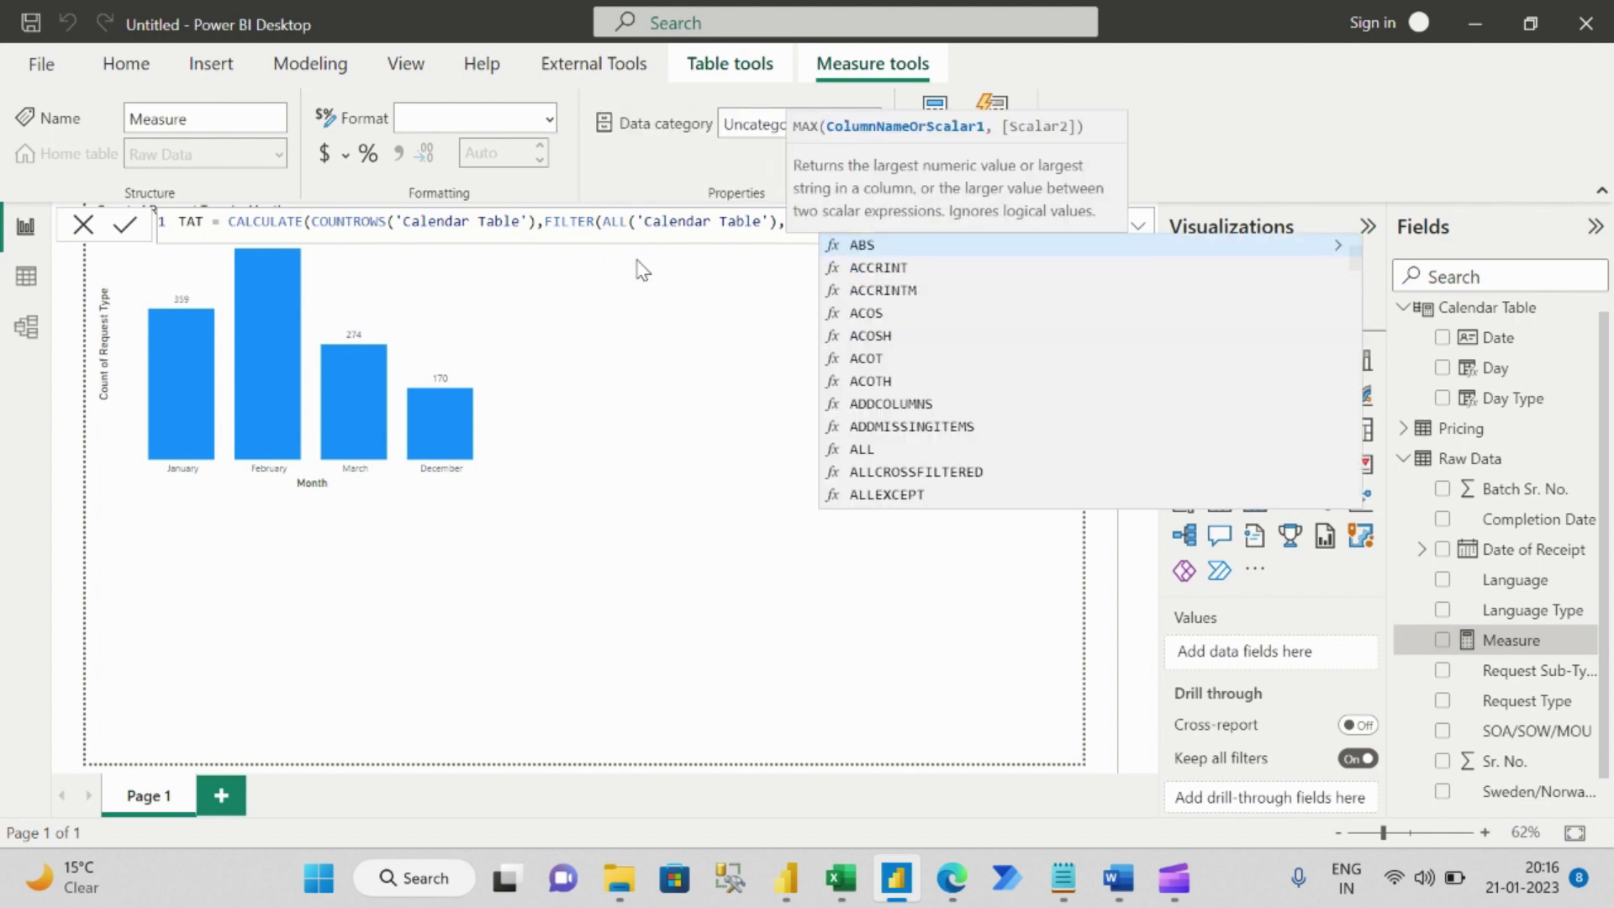
text('RA)
key(Down)
key(Down)
key(Down)
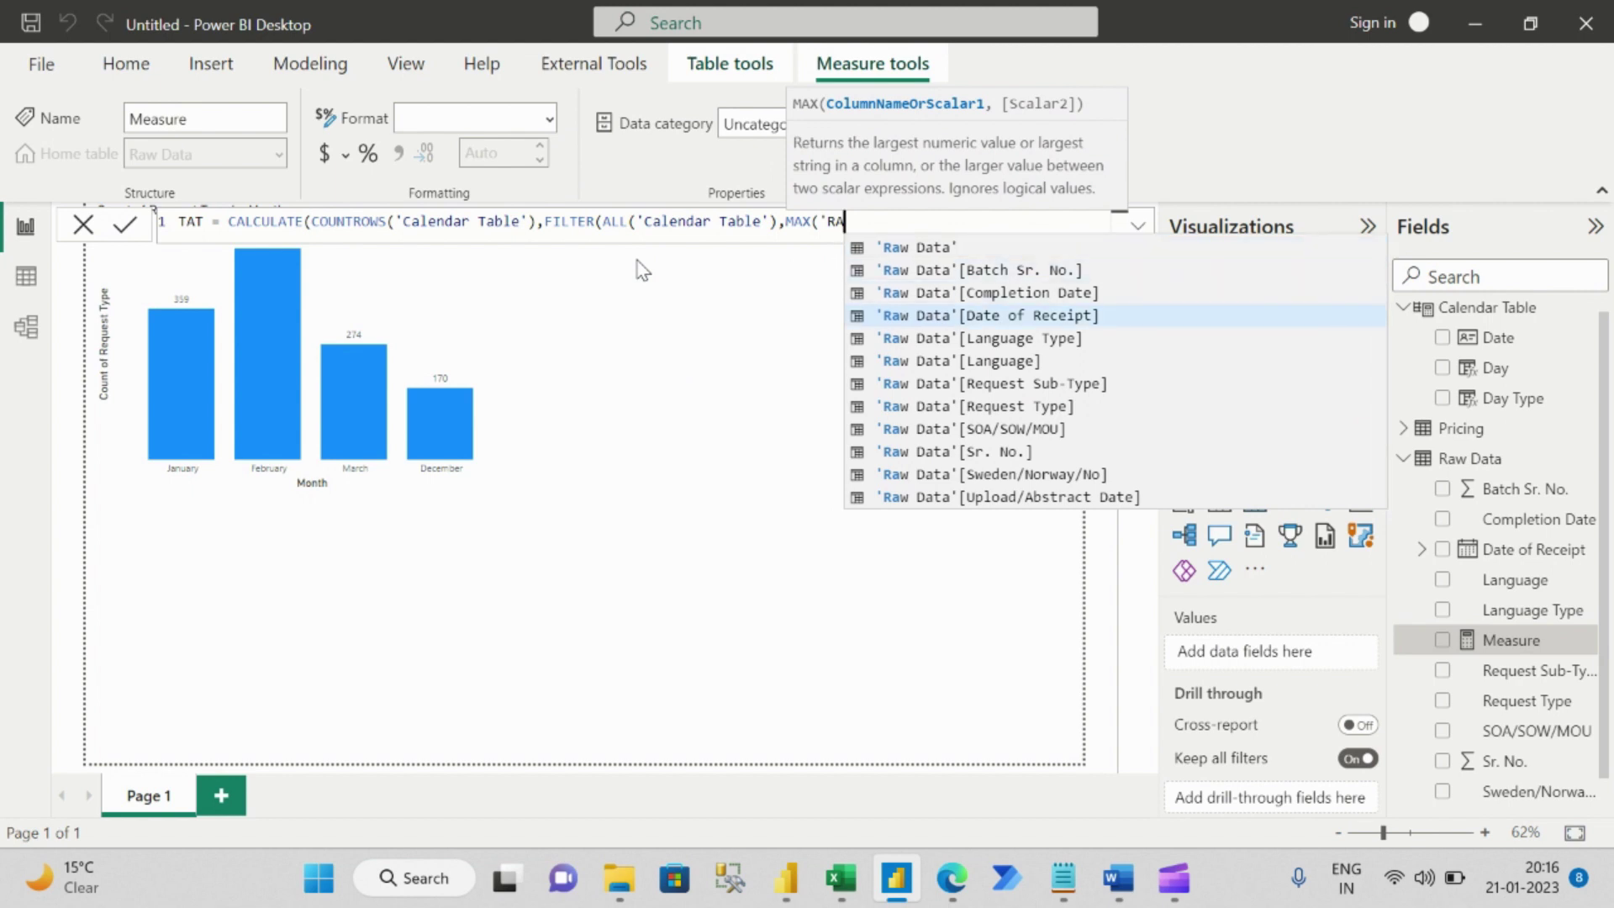
key(Tab)
text())
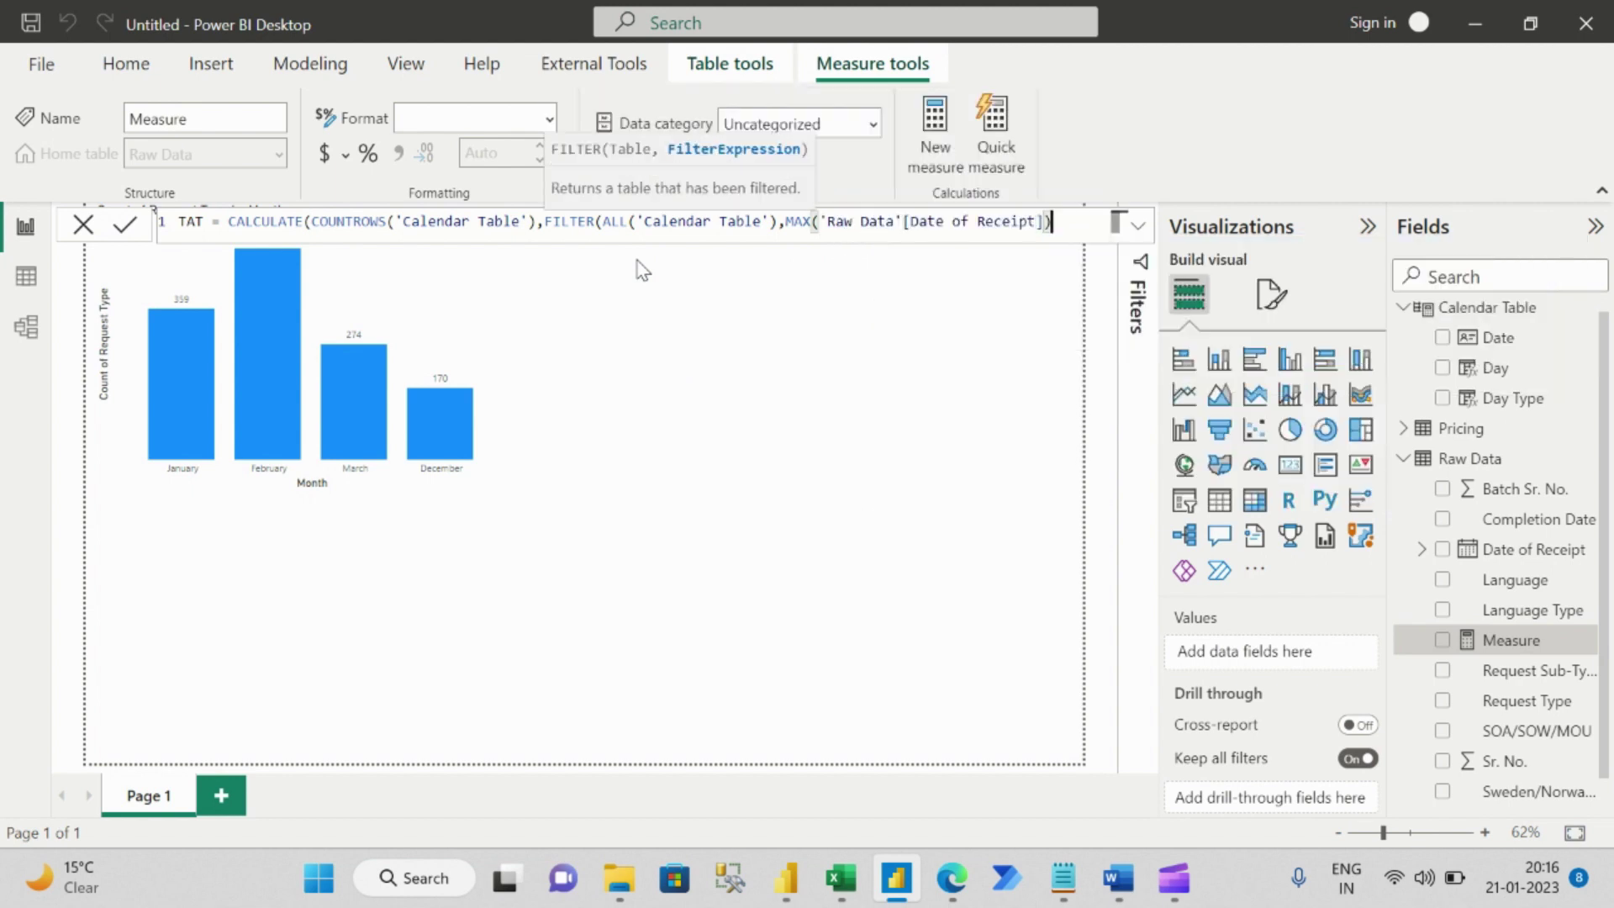
text(<=)
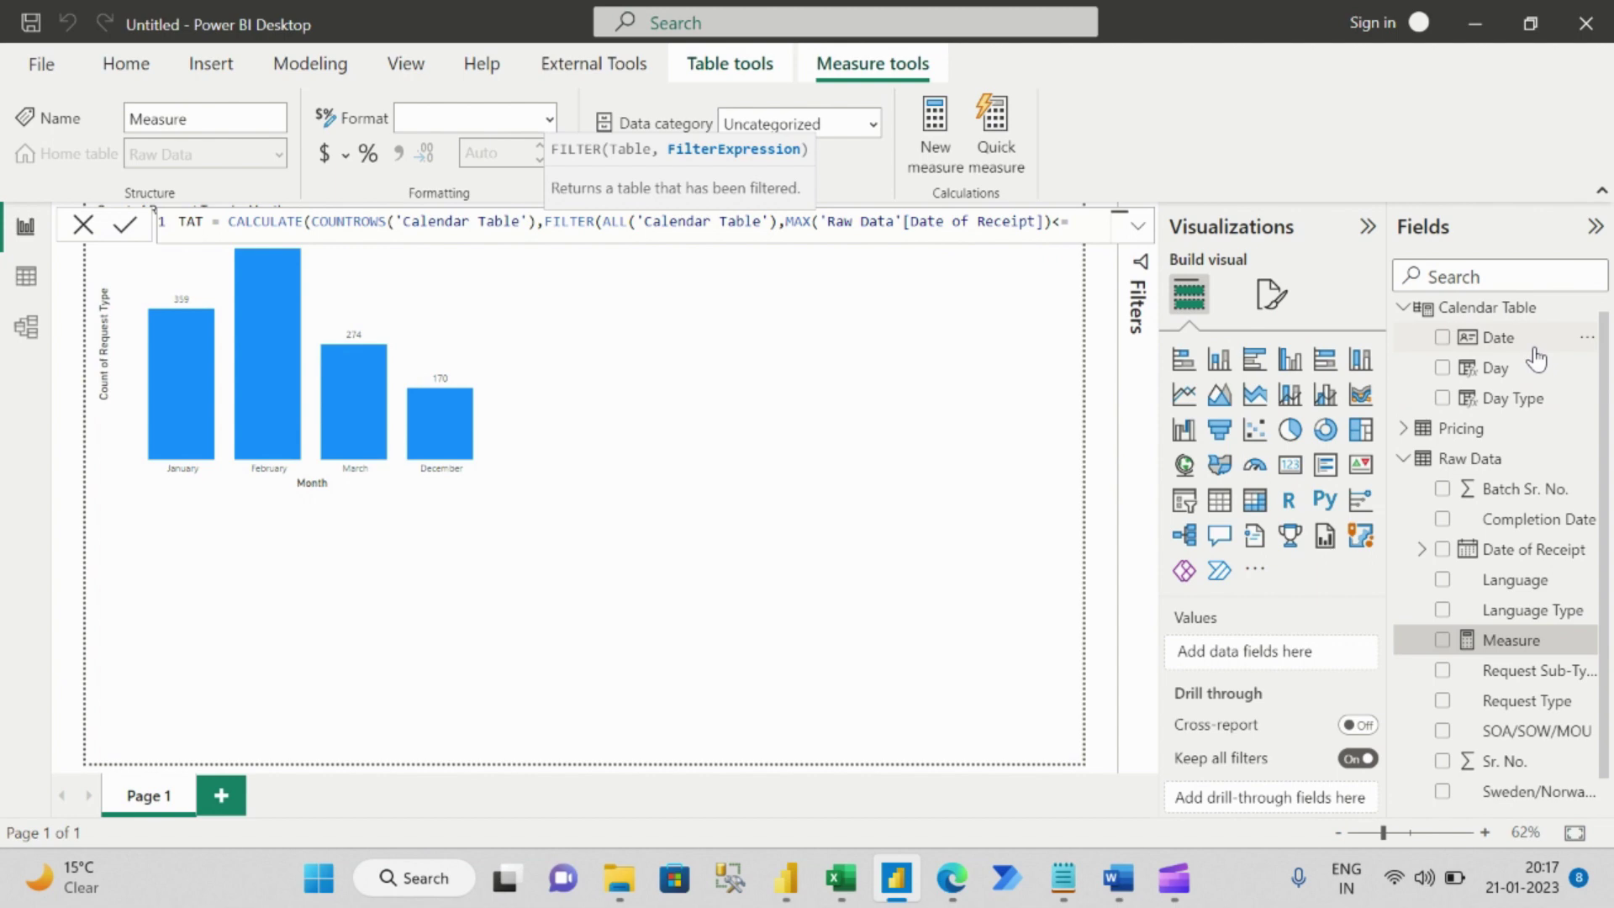
text('C)
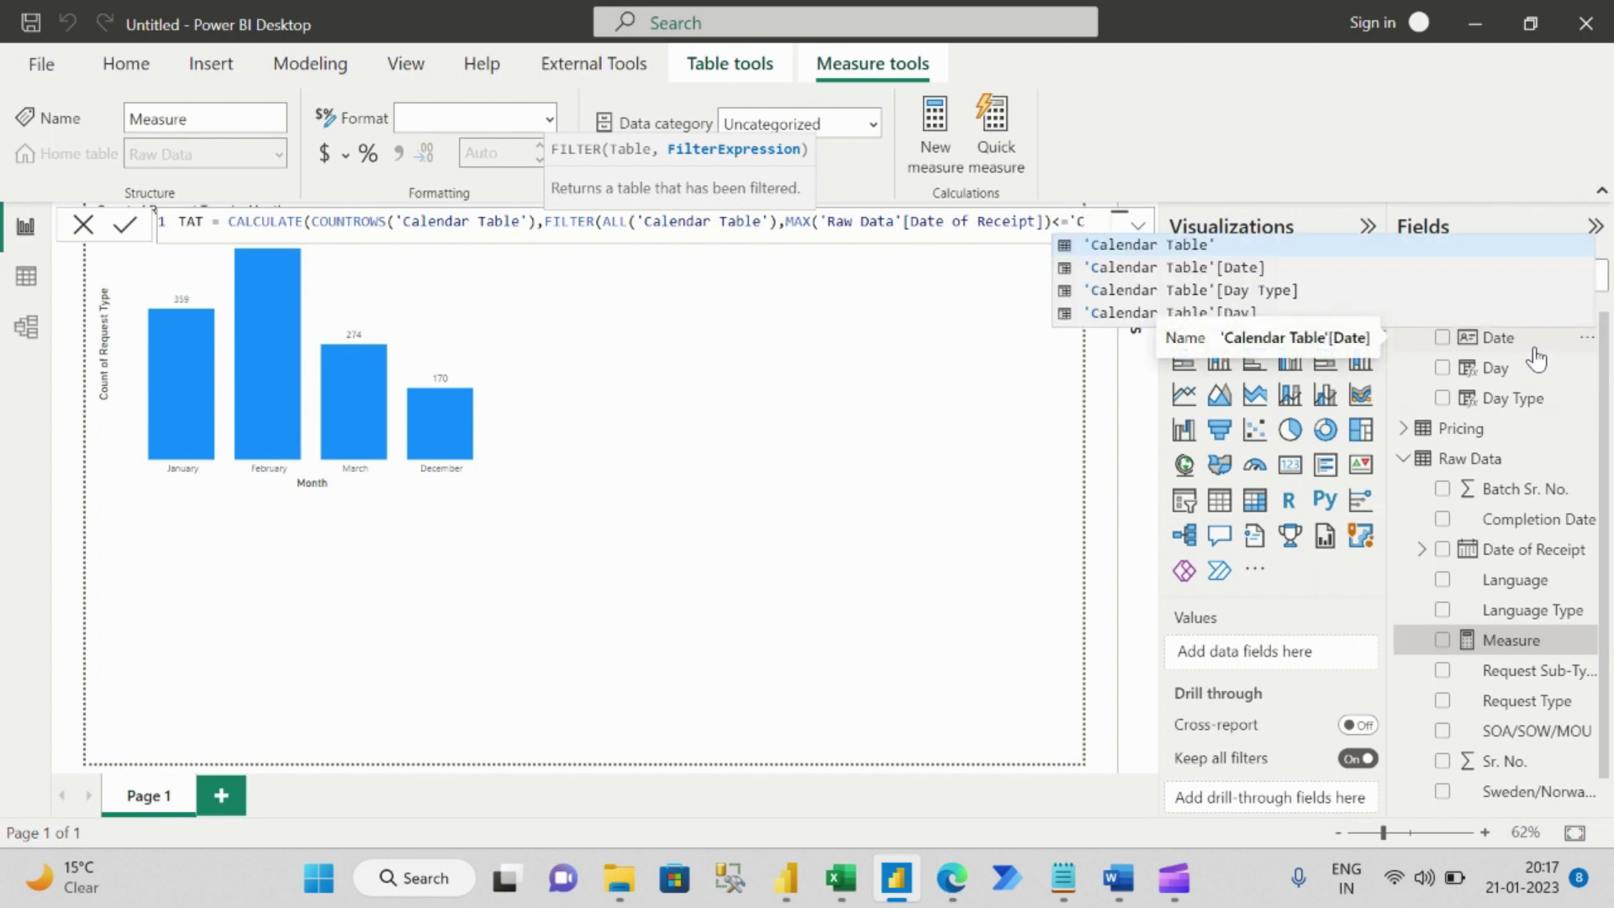
key(Down)
key(Tab)
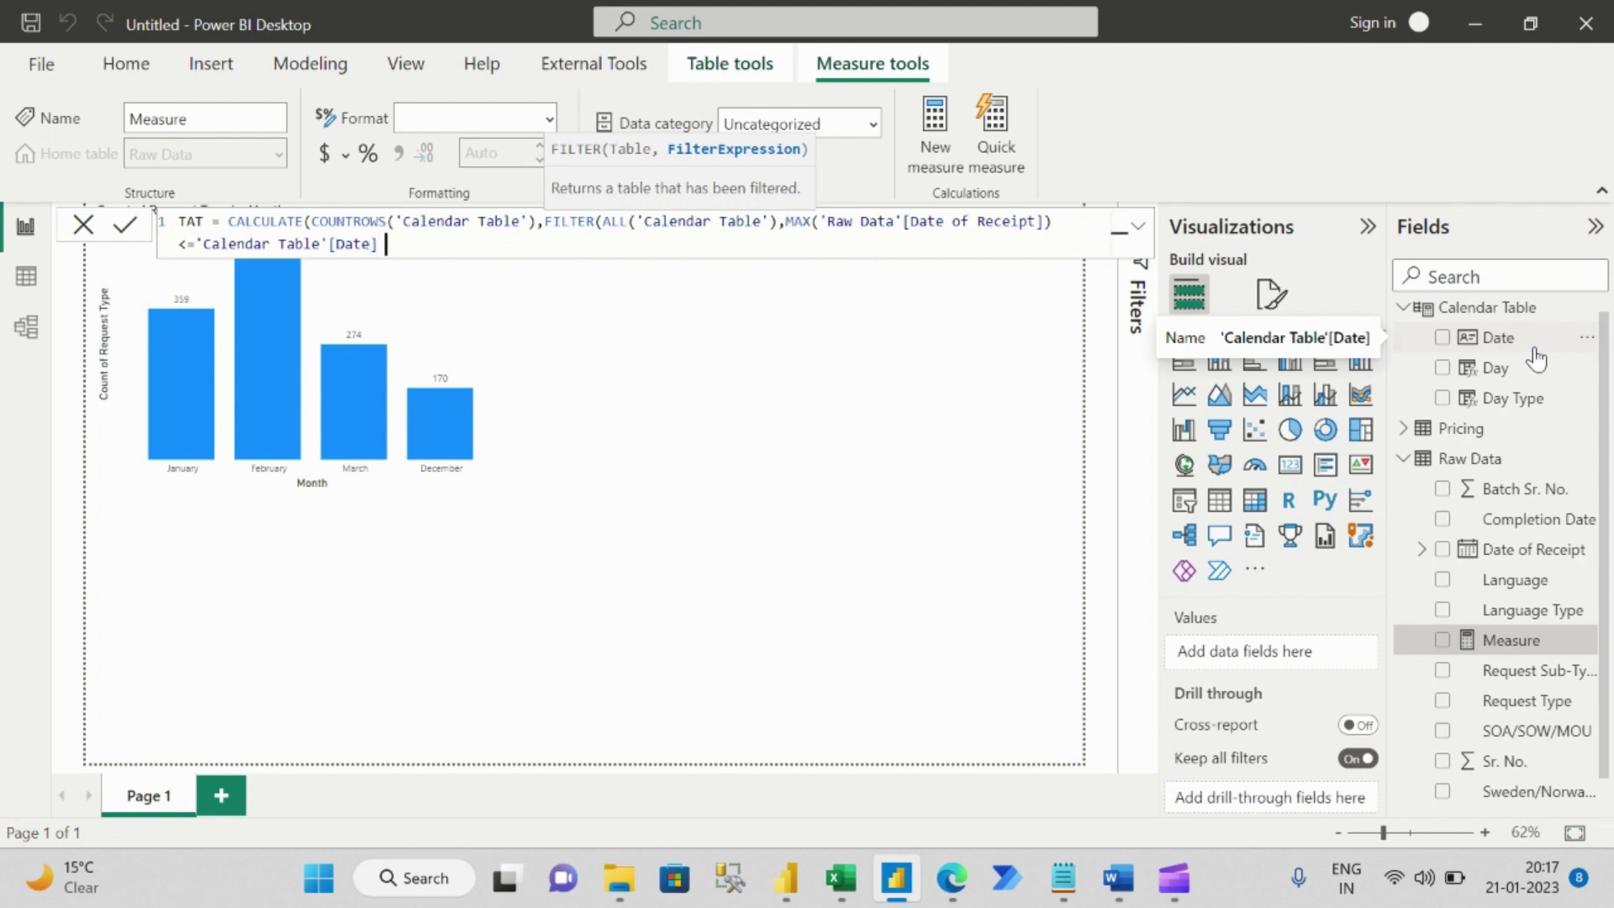
Add the condition && MAX('Raw Data'[Completion Date])>= 'Calendar Table'[Date], close the brackets and commit the TAT measure.
text(&& MAX)
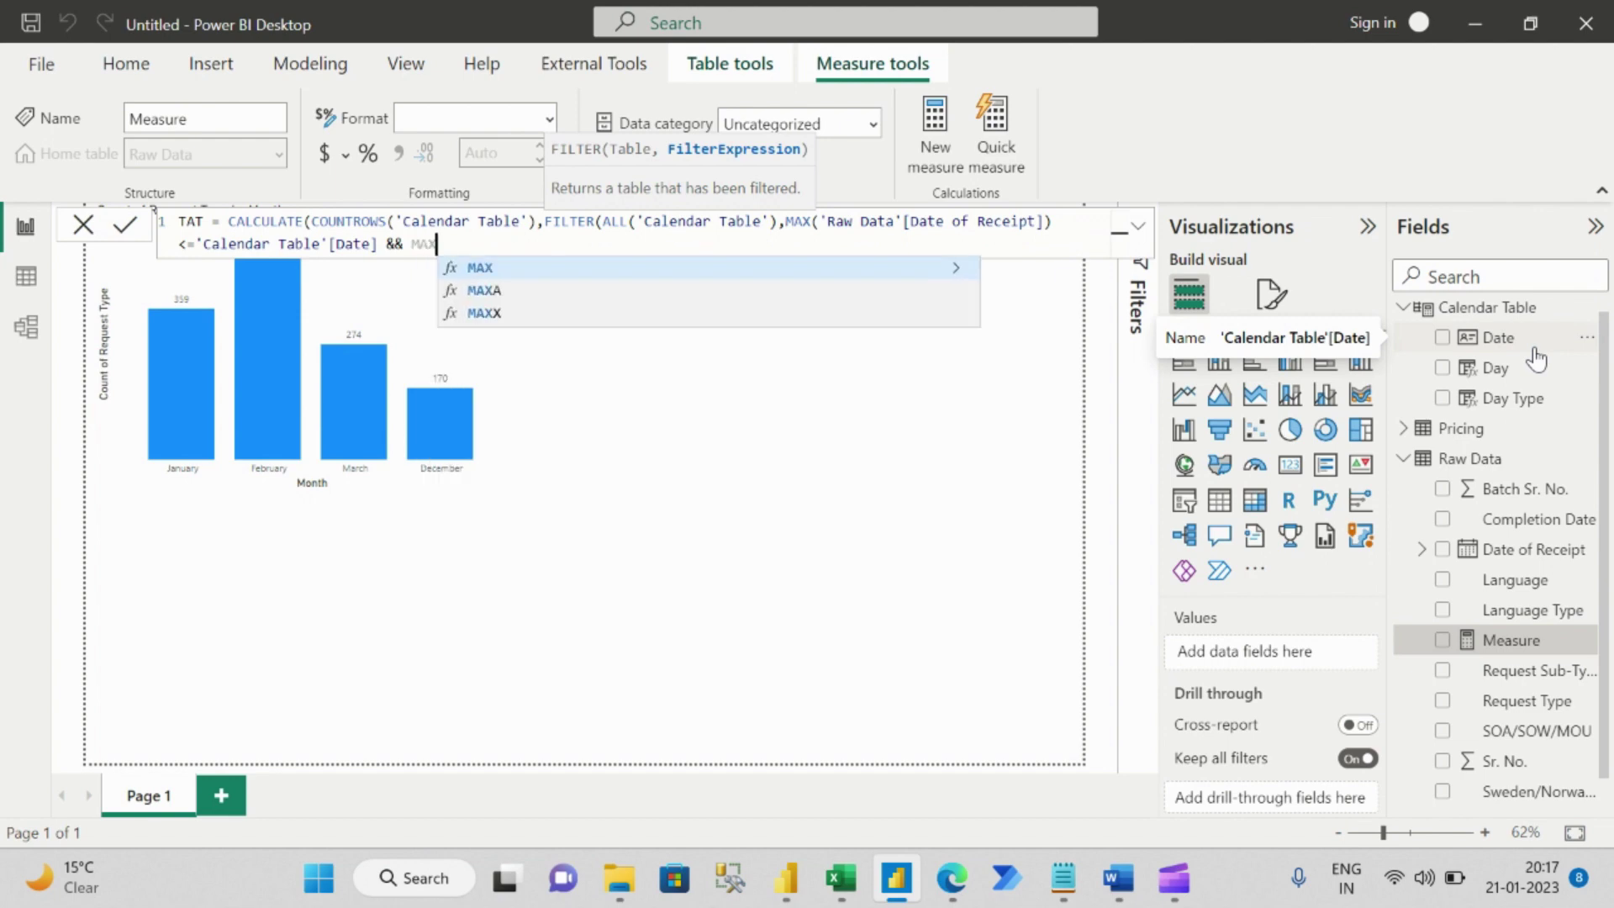
text(('RA)
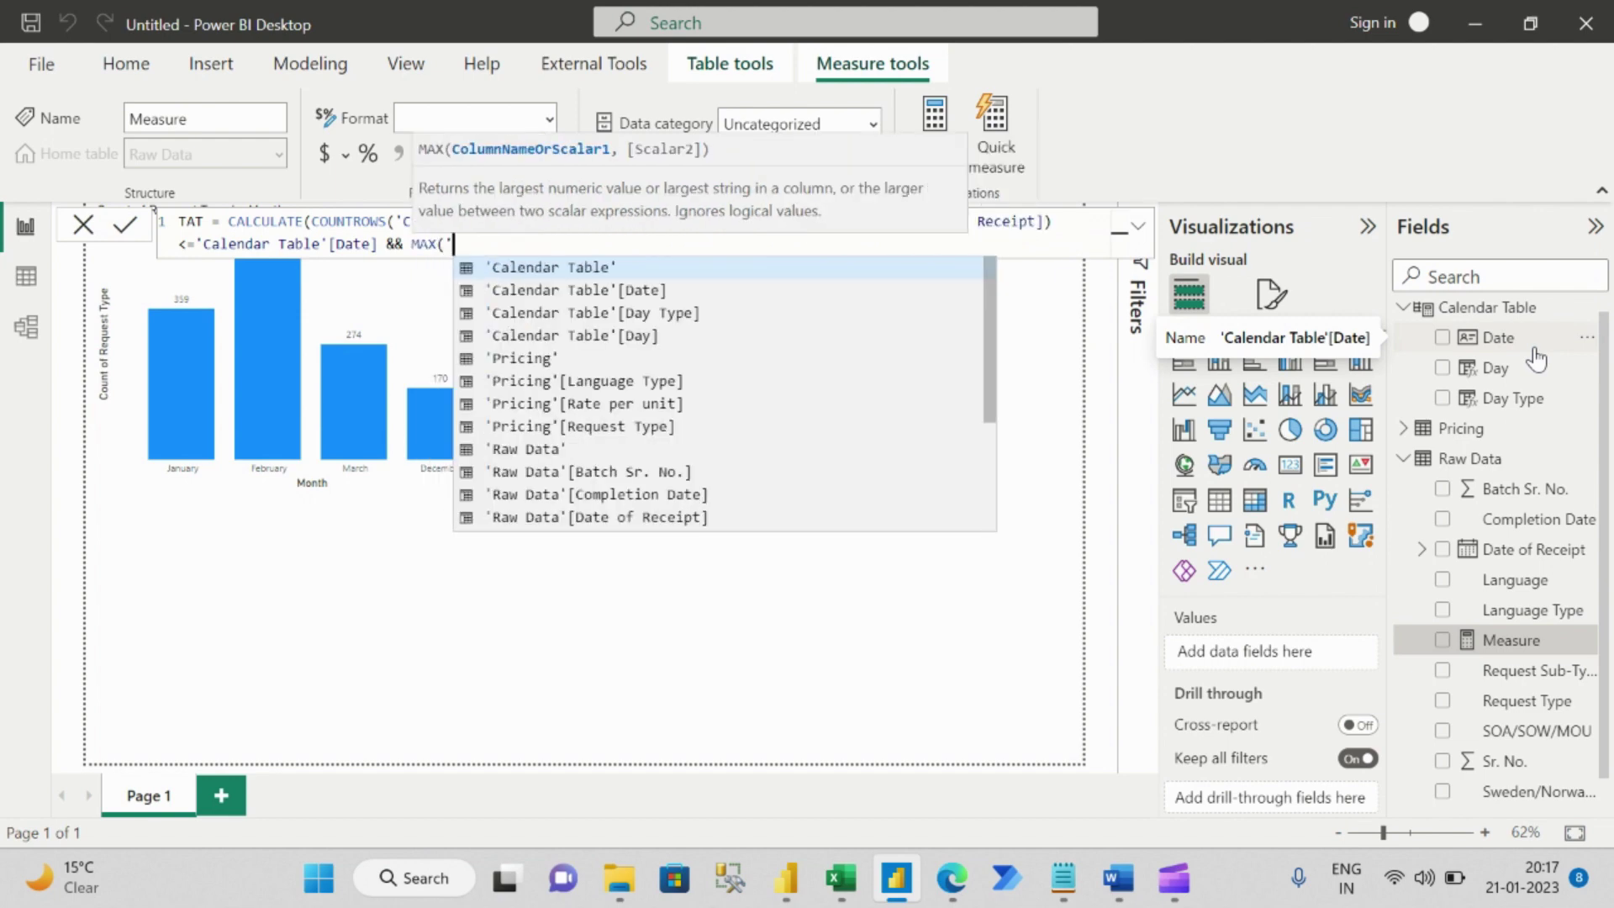
key(Down)
key(Down)
key(Down)
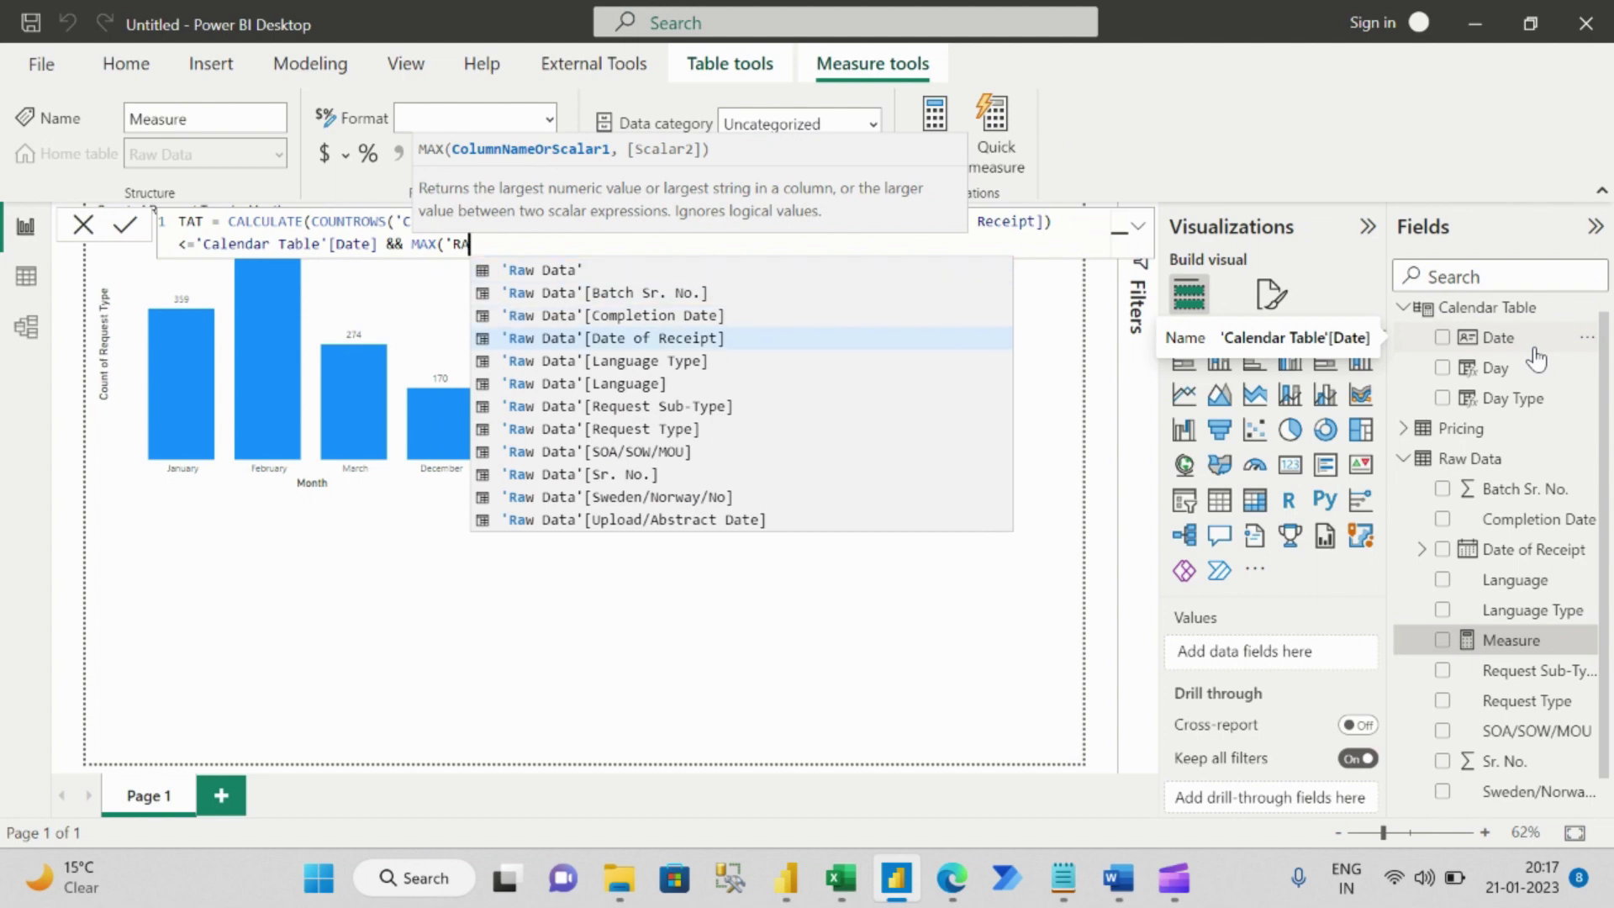
key(Up)
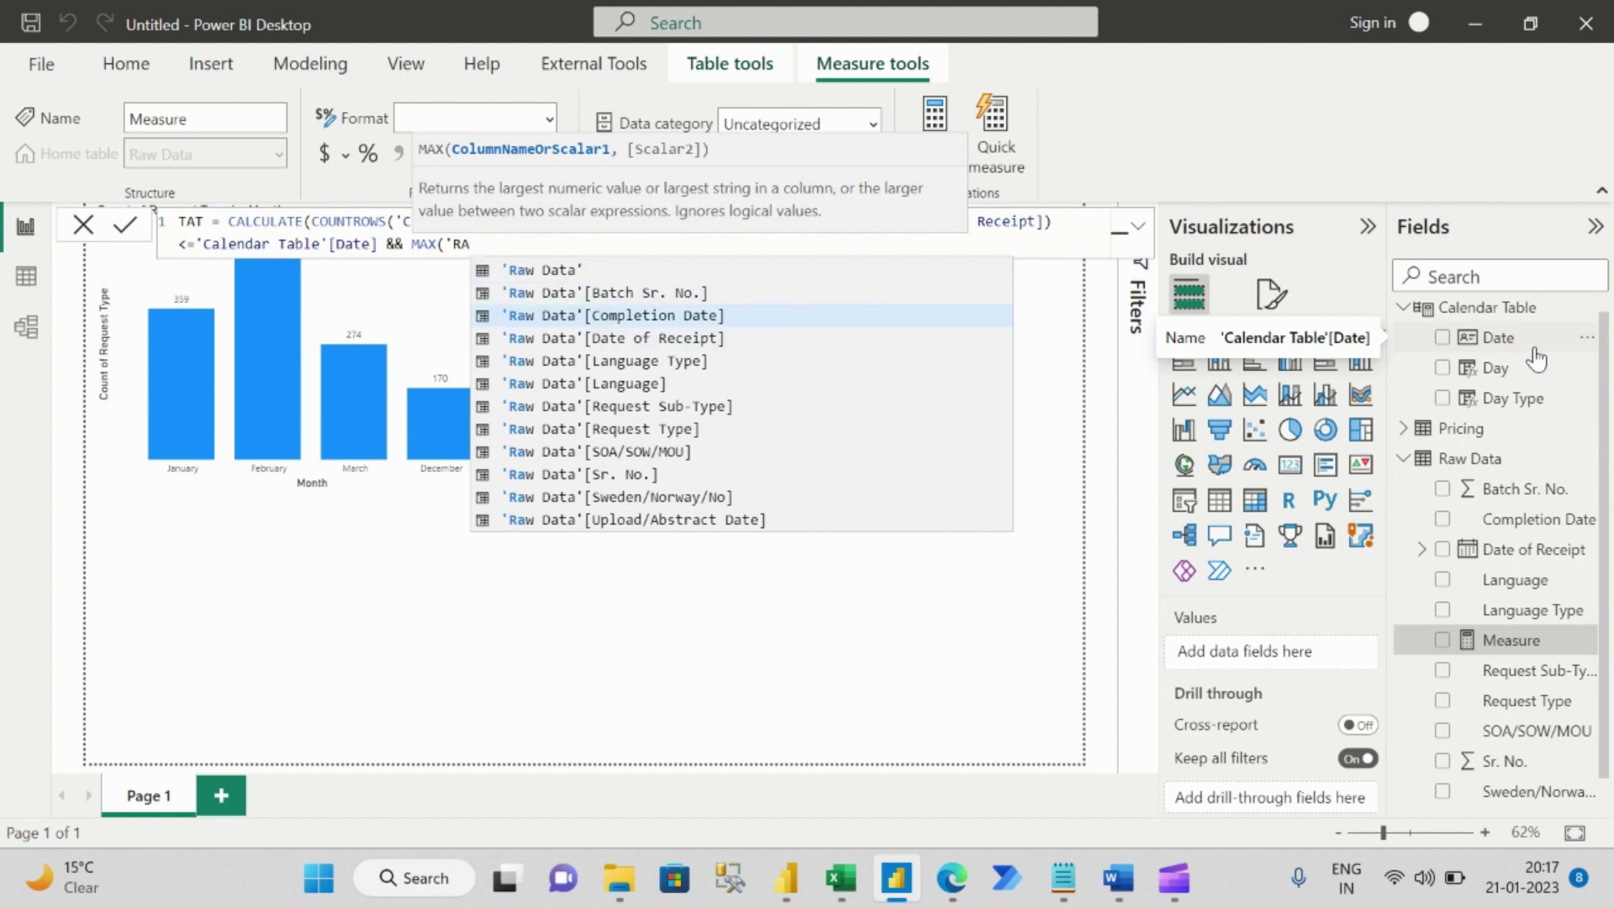
click(705, 318)
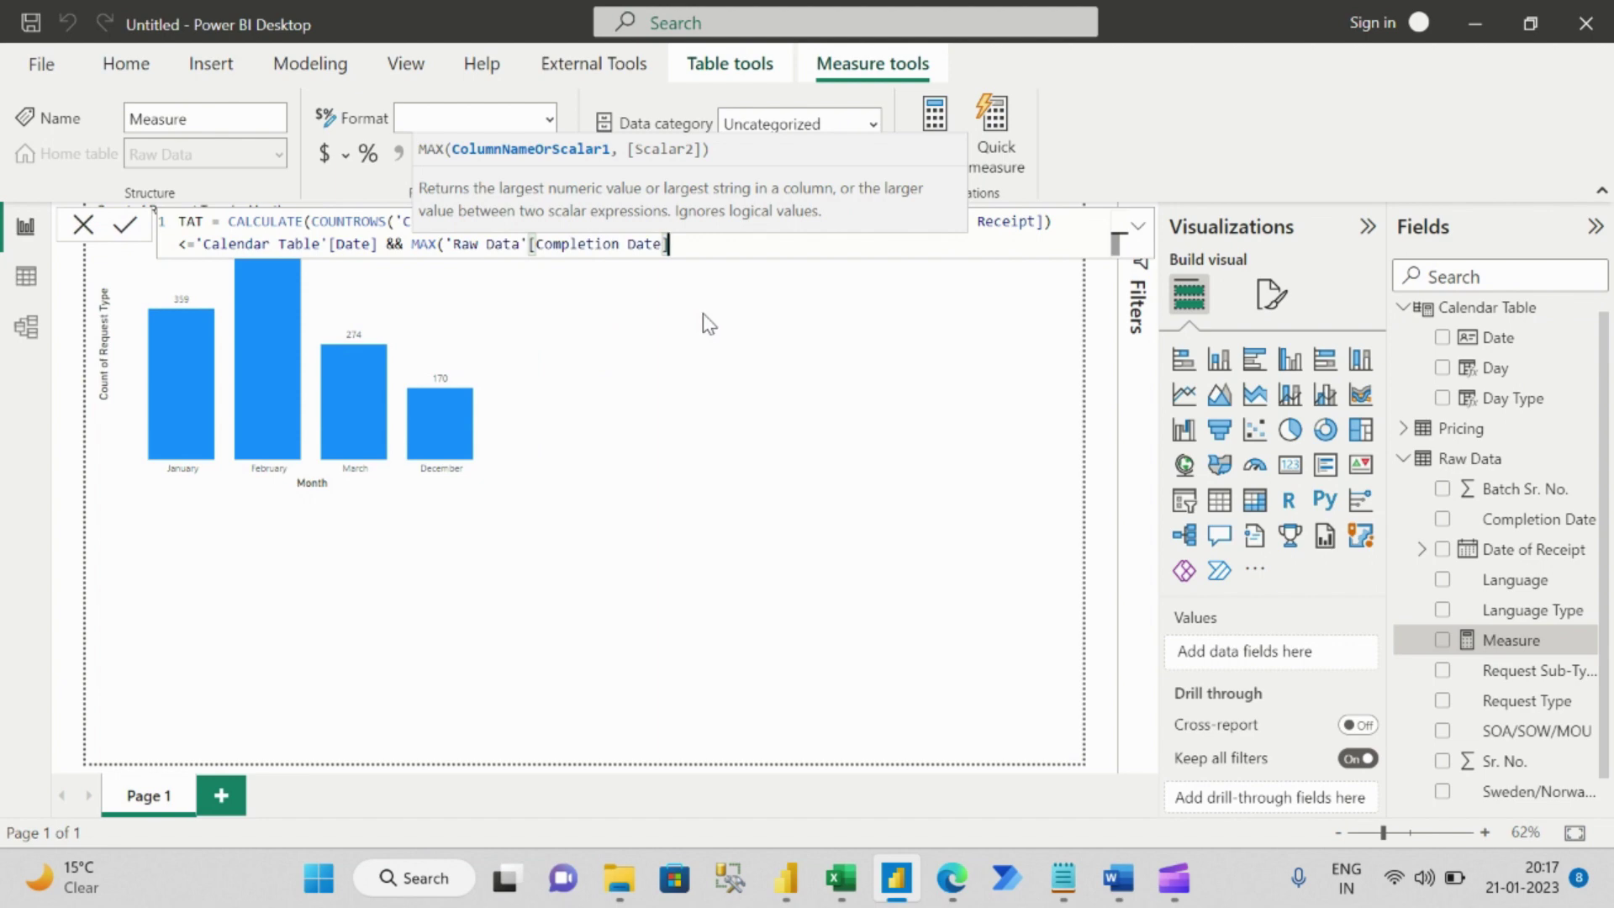
text())
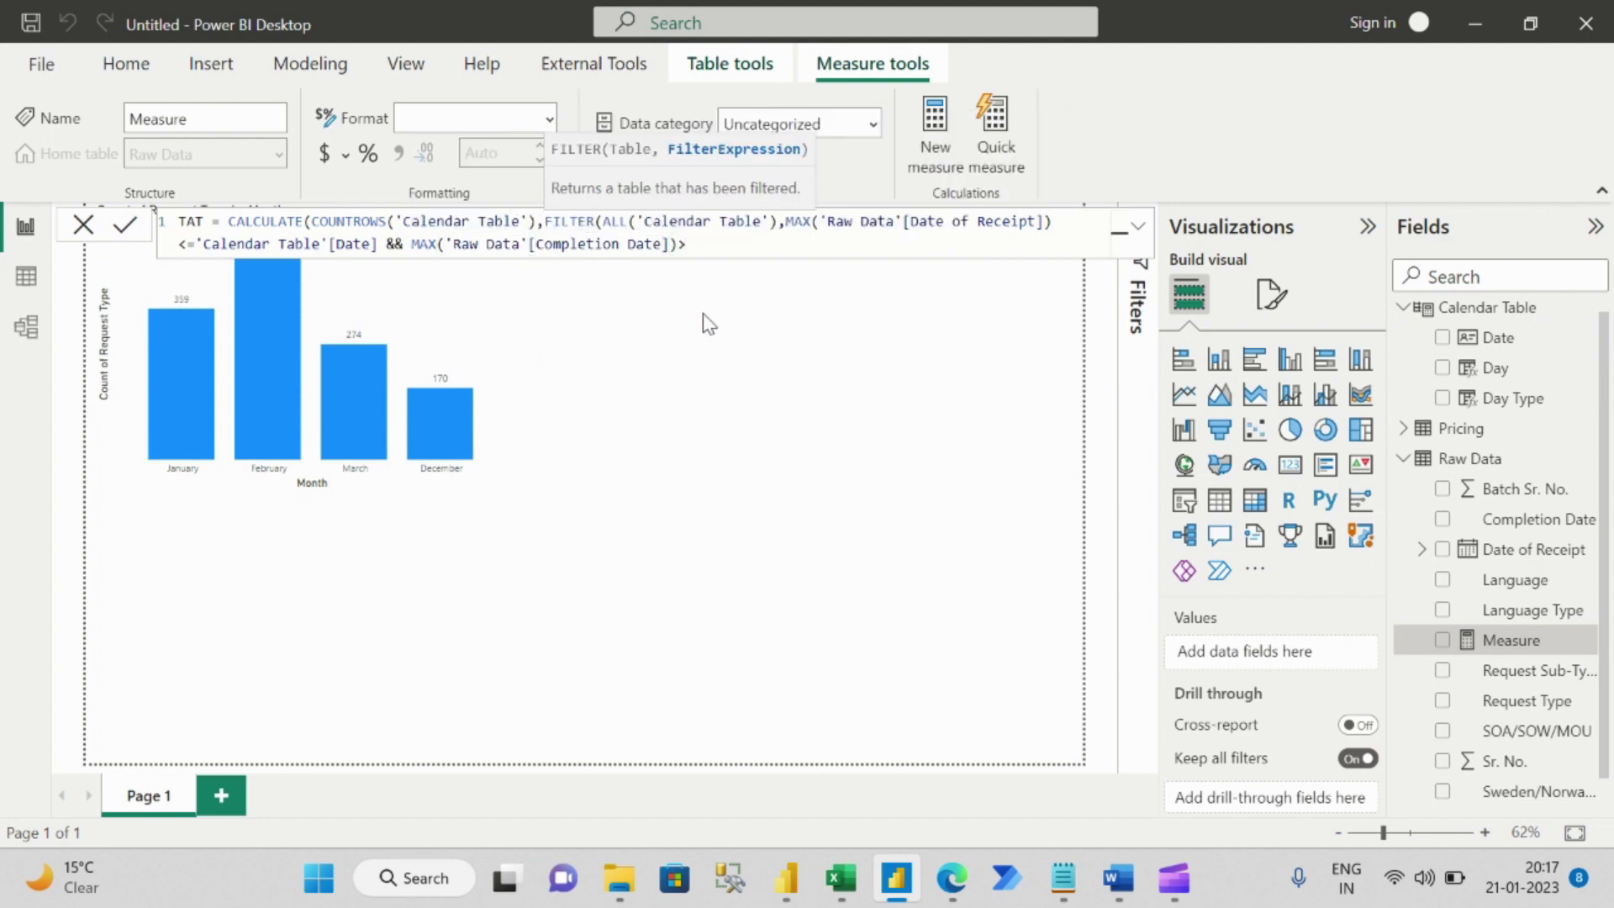
text(>= ')
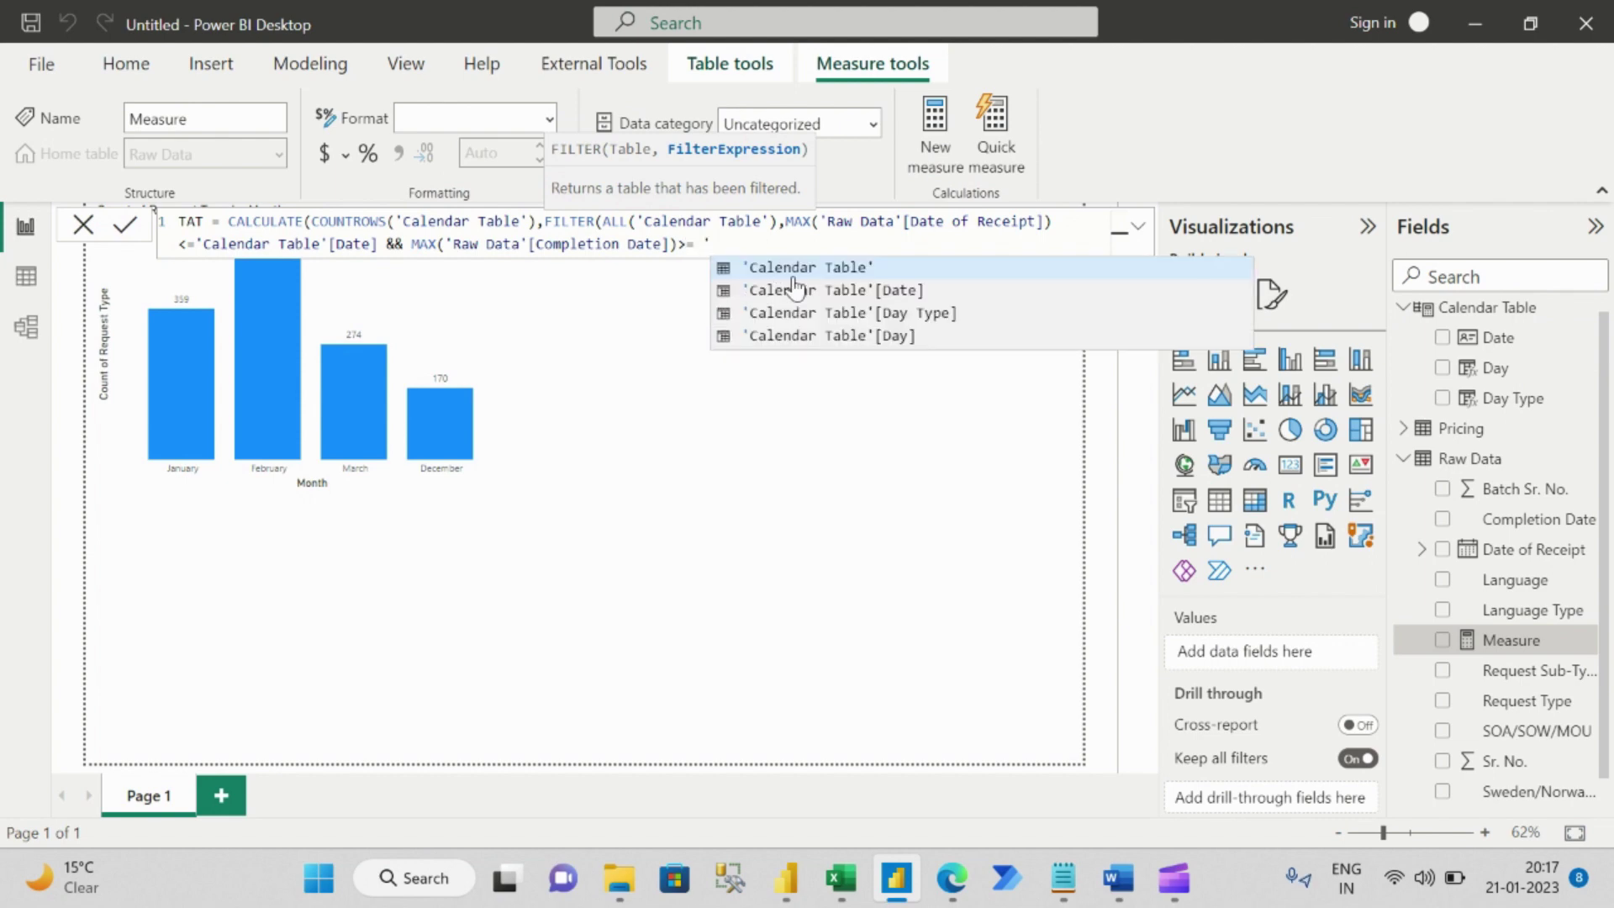
click(887, 296)
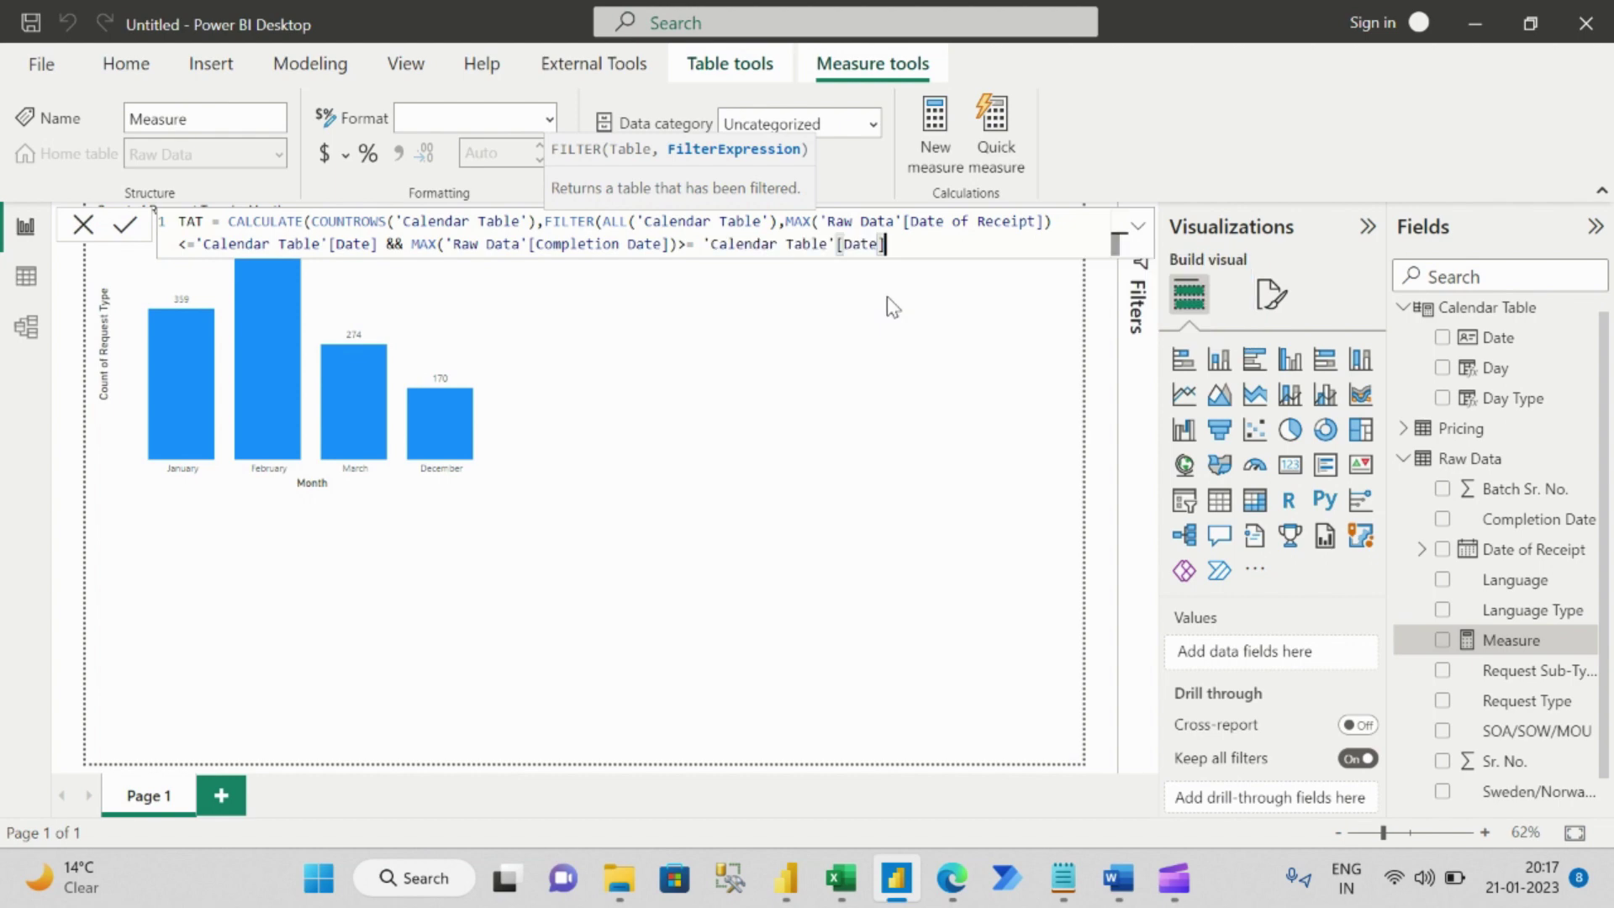
text()))
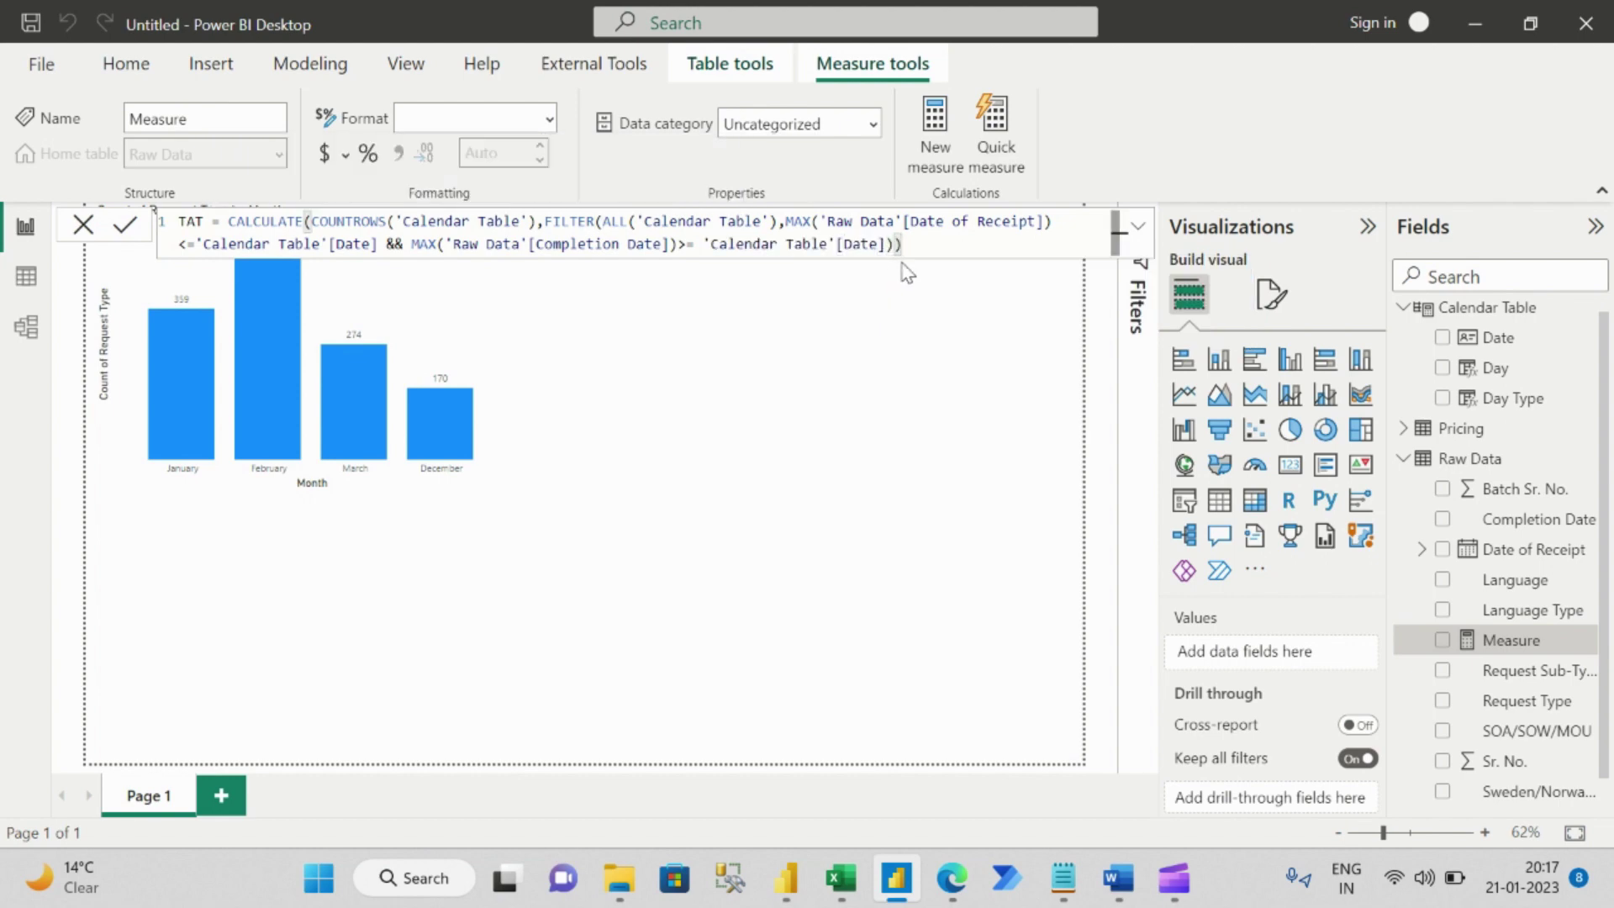
key(Return)
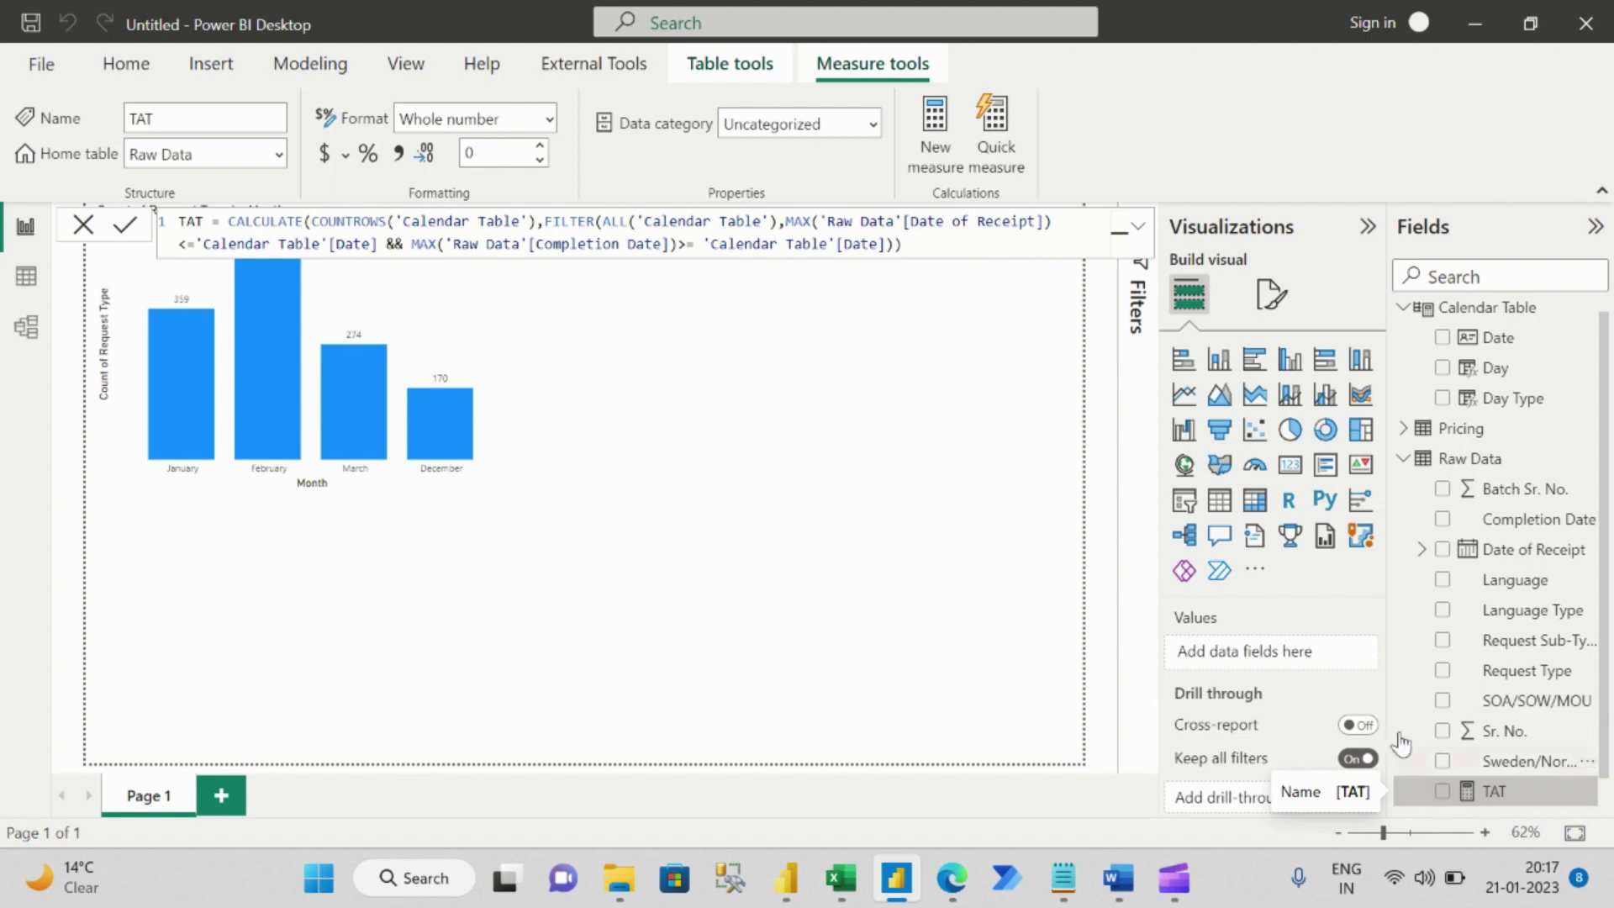
Add a table visual showing Completion Date, Date of Receipt as plain dates instead of a date hierarchy, and the TAT measure.
click(1218, 501)
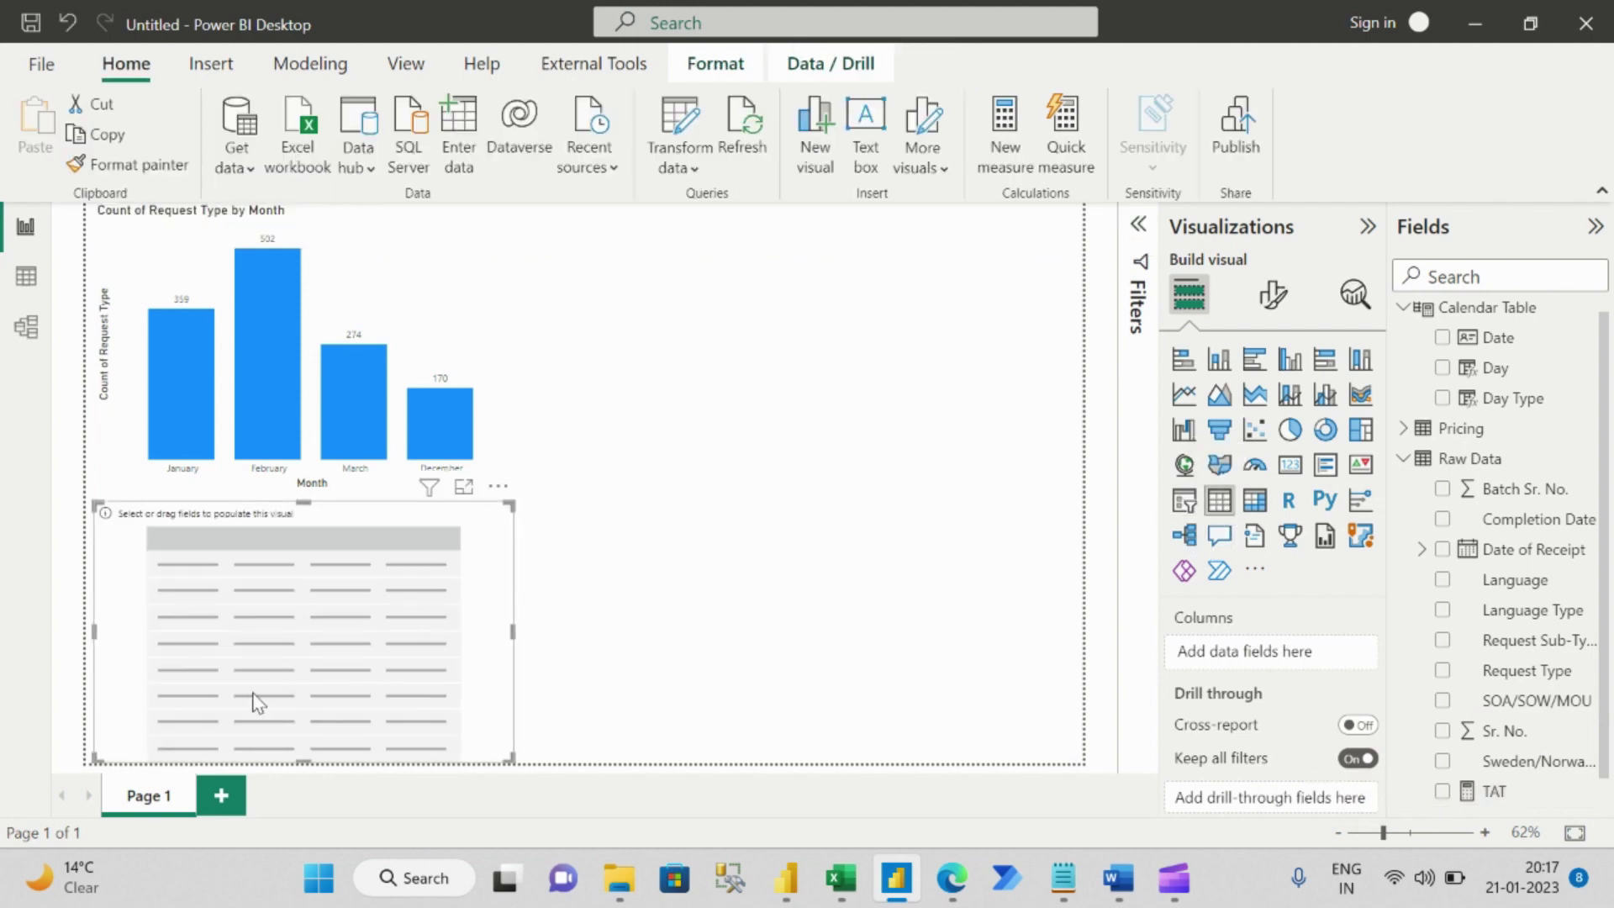
click(1441, 520)
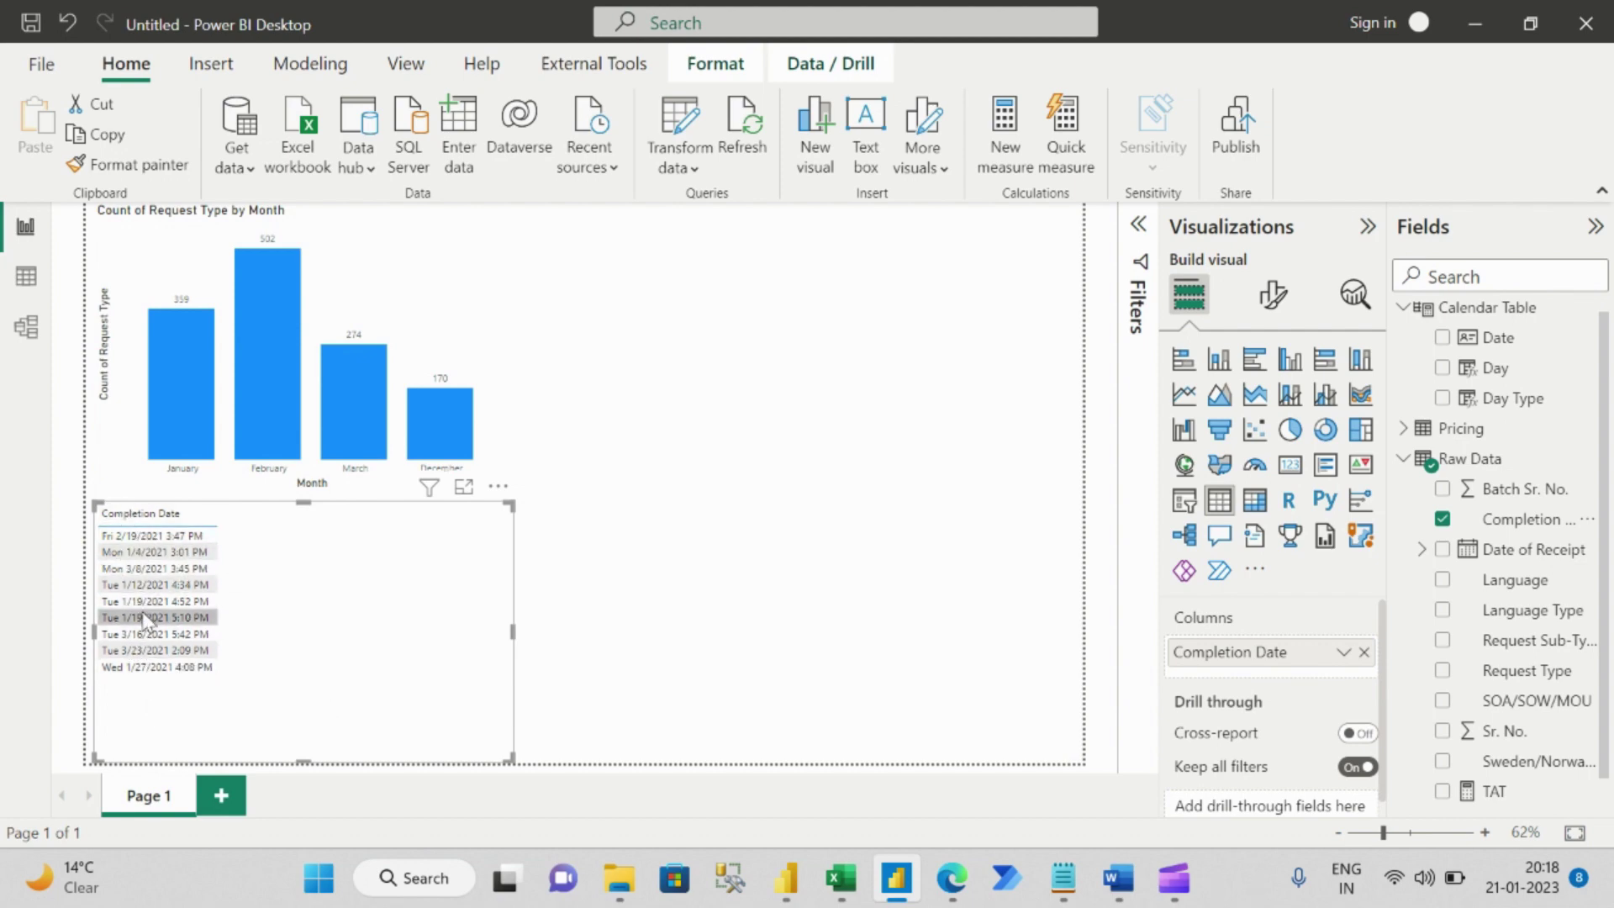
click(1442, 551)
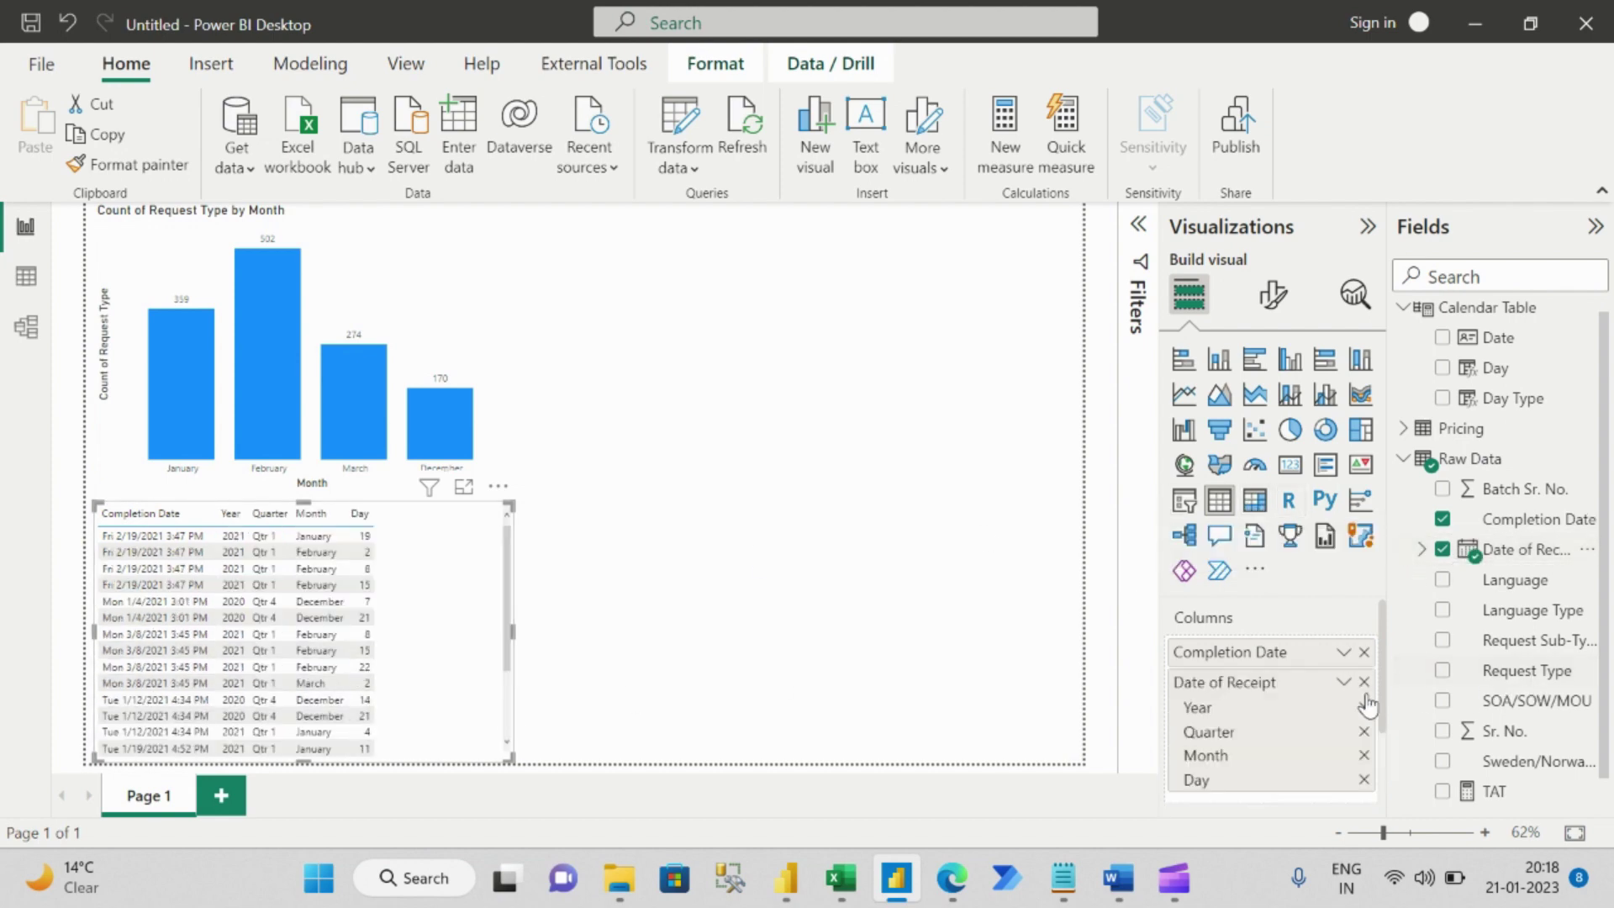
click(1343, 682)
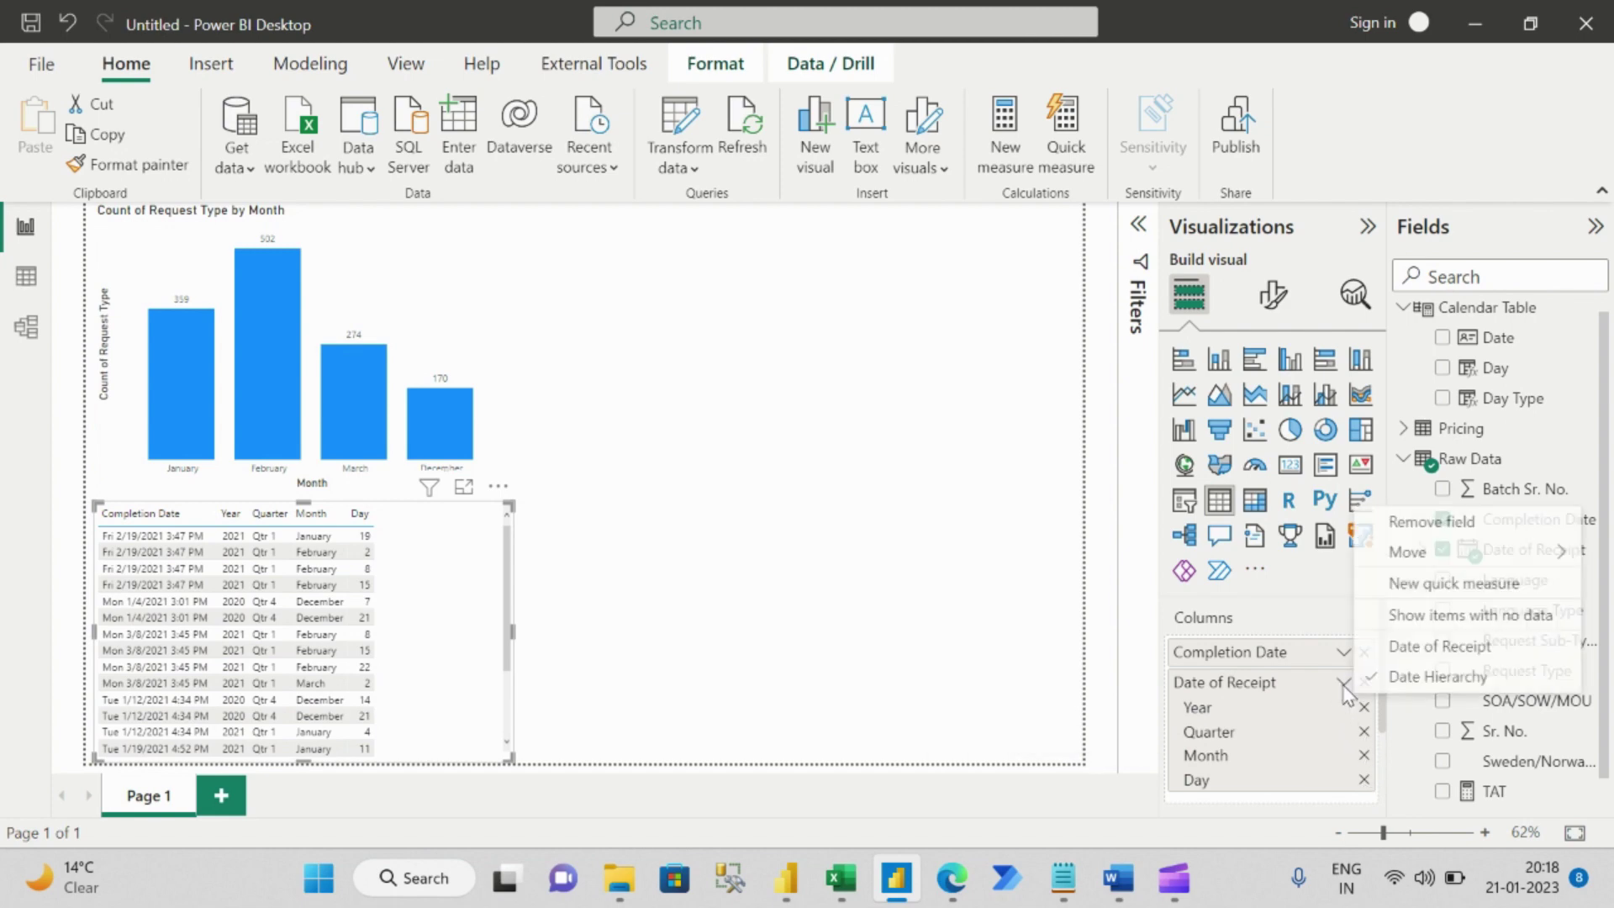
click(1378, 649)
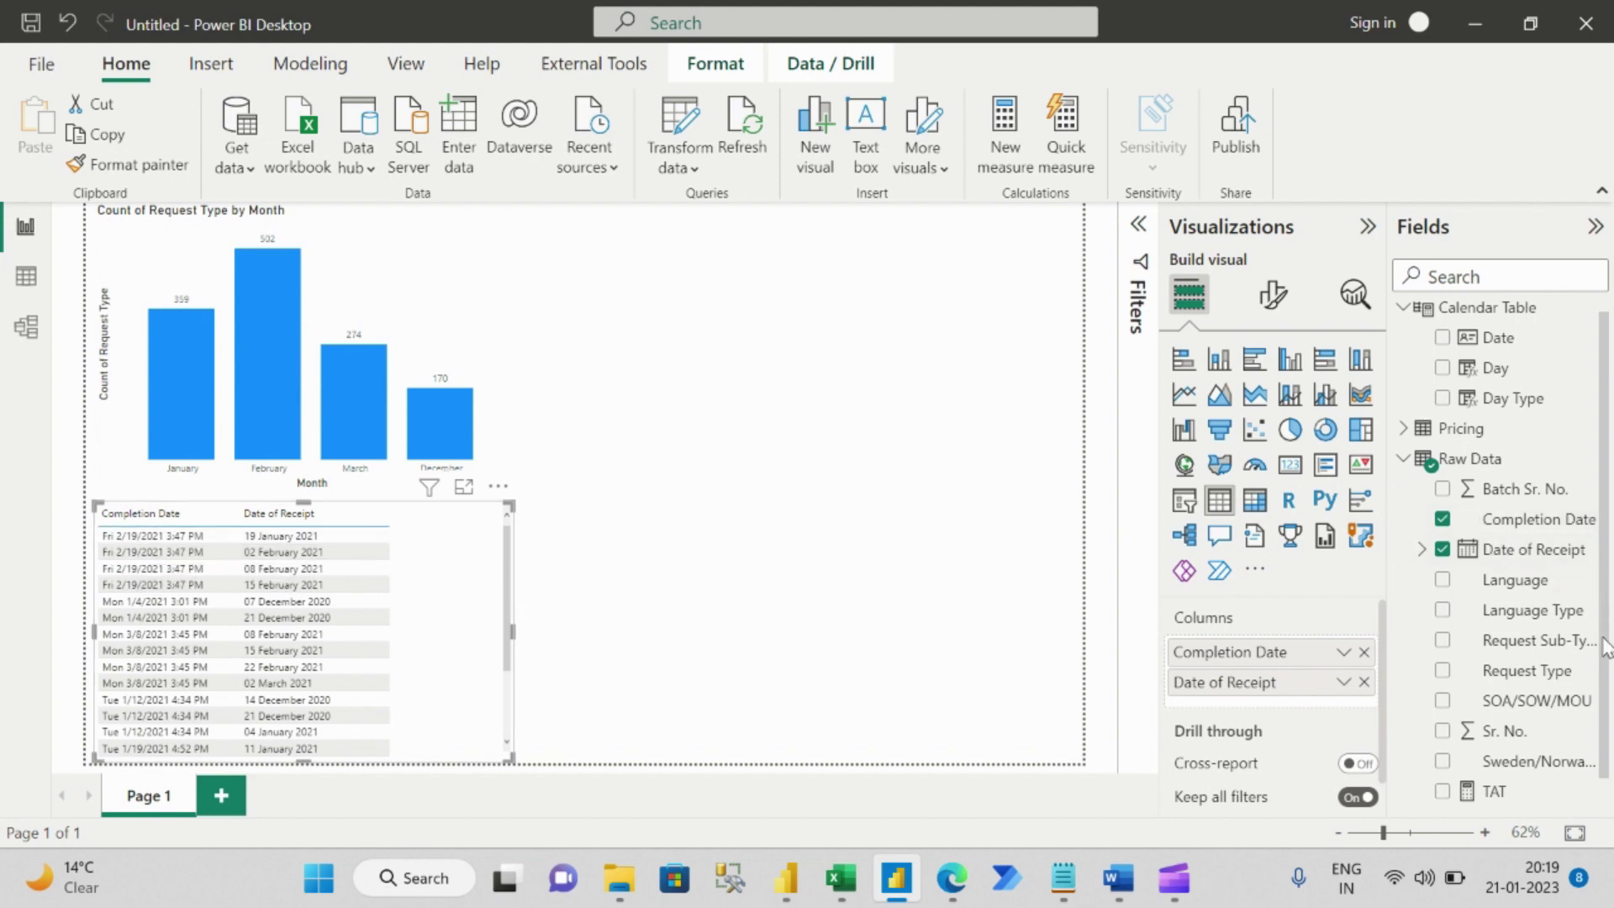
drag(1496, 790, 1257, 688)
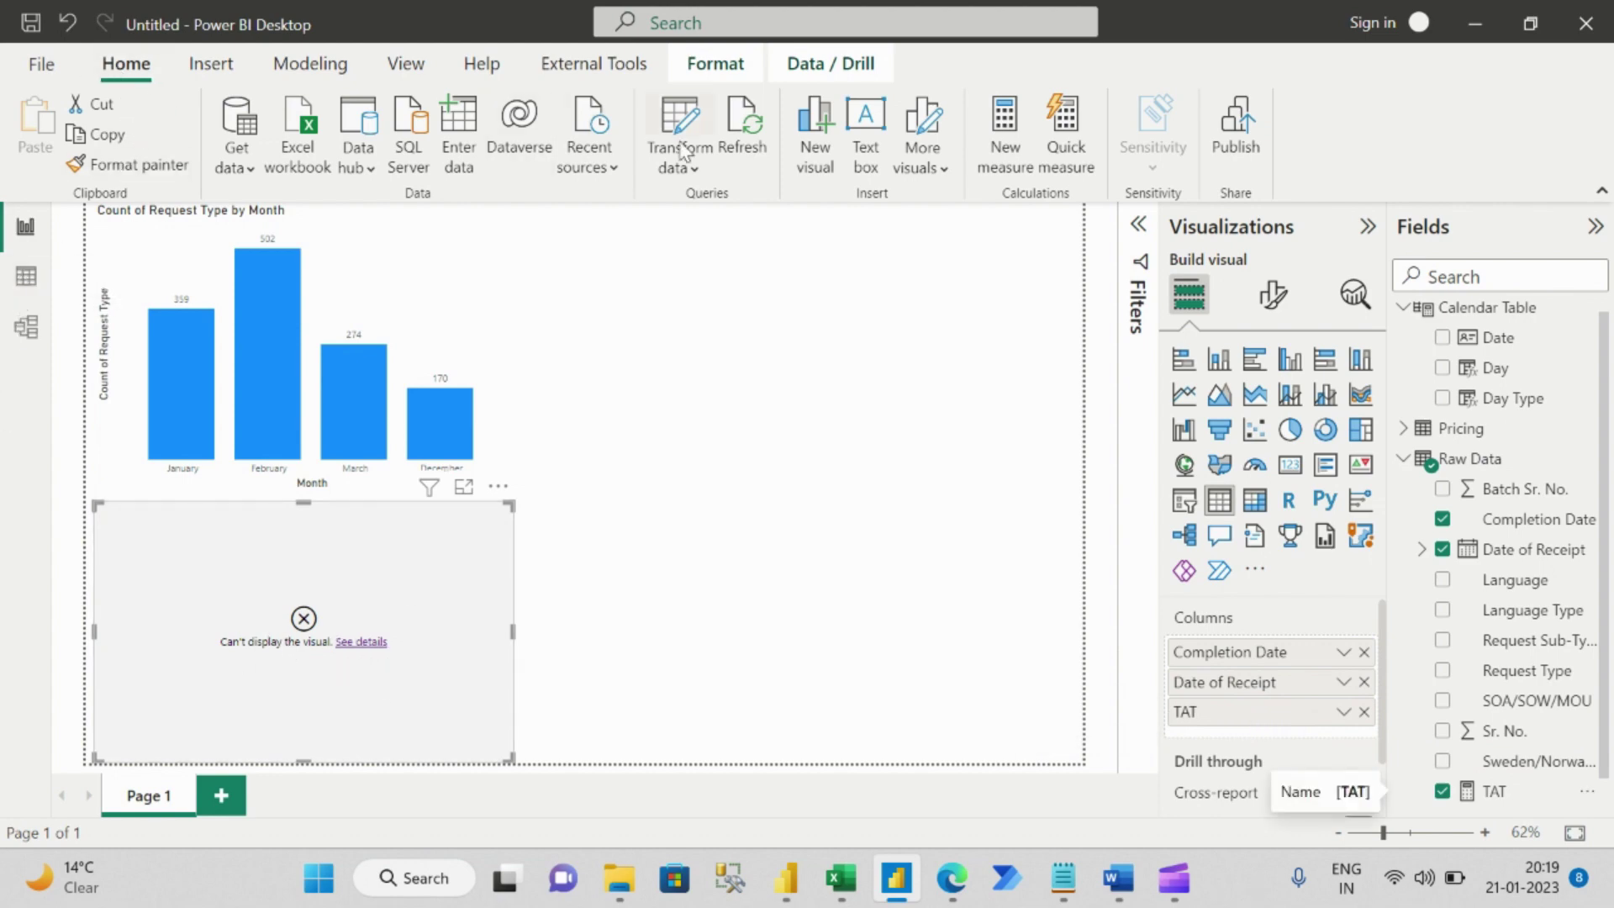
Open the Raw Data query in the Power Query Editor.
click(694, 174)
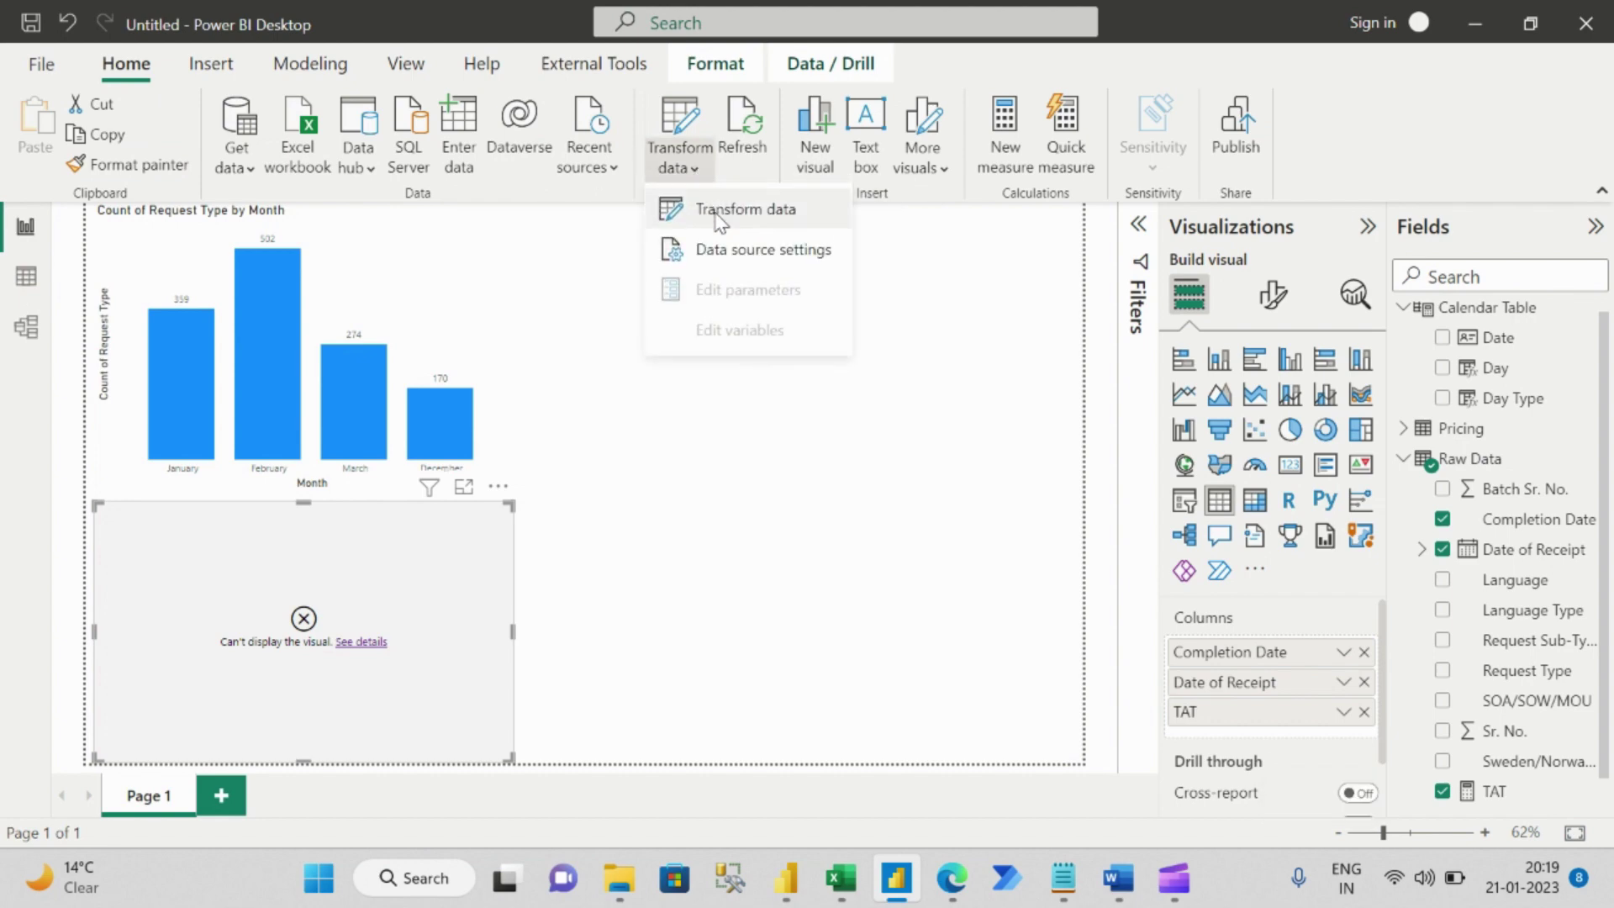
click(676, 206)
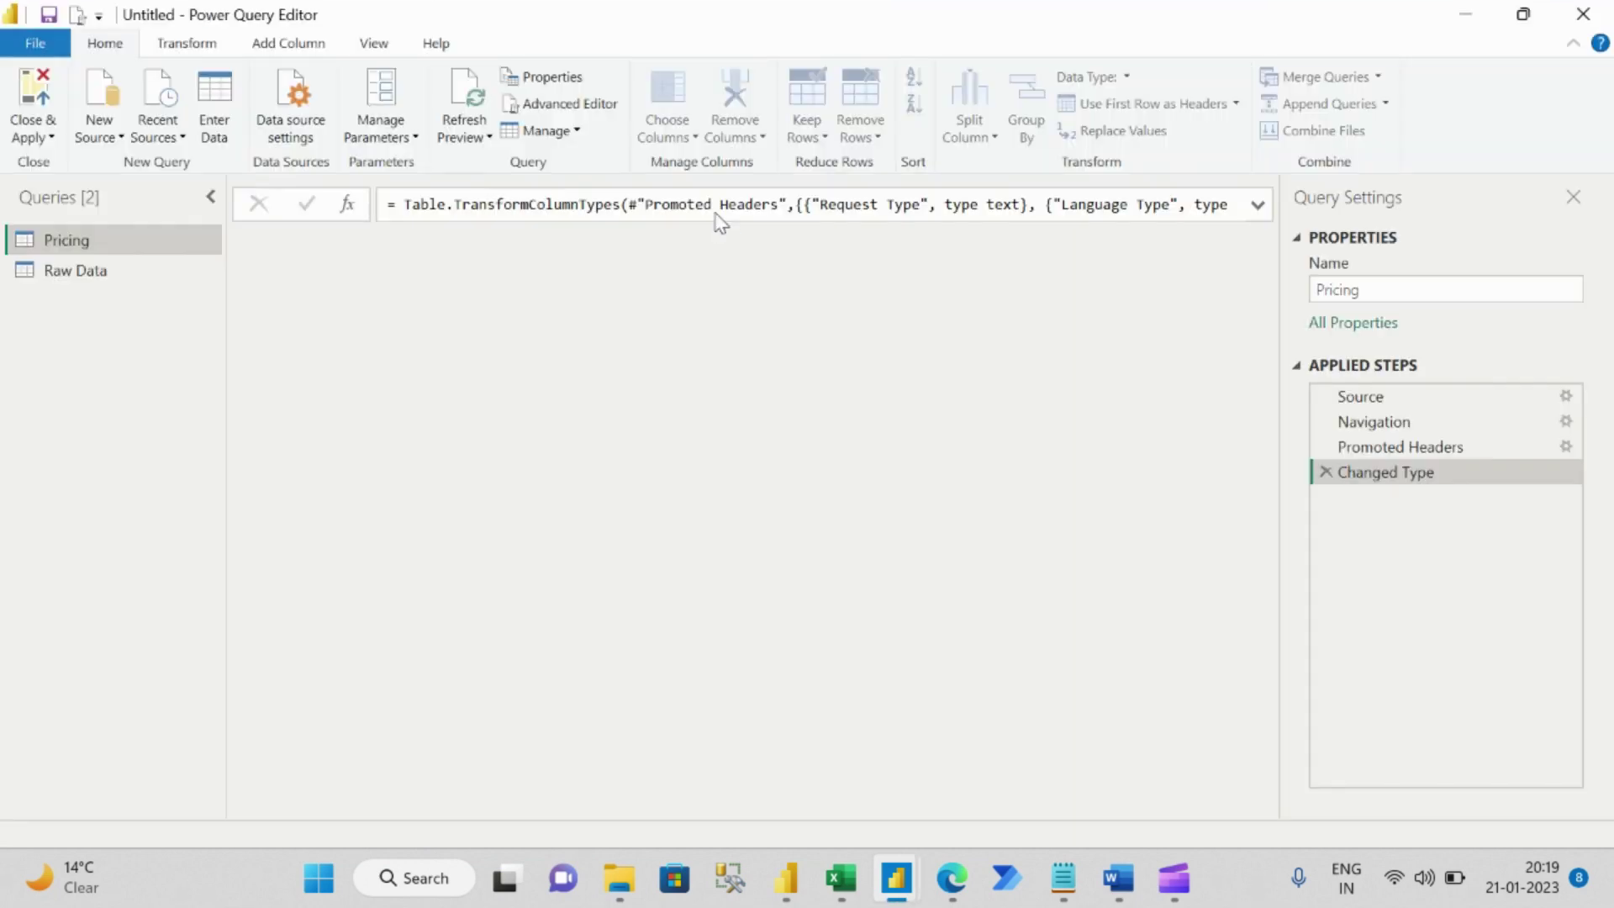
click(114, 288)
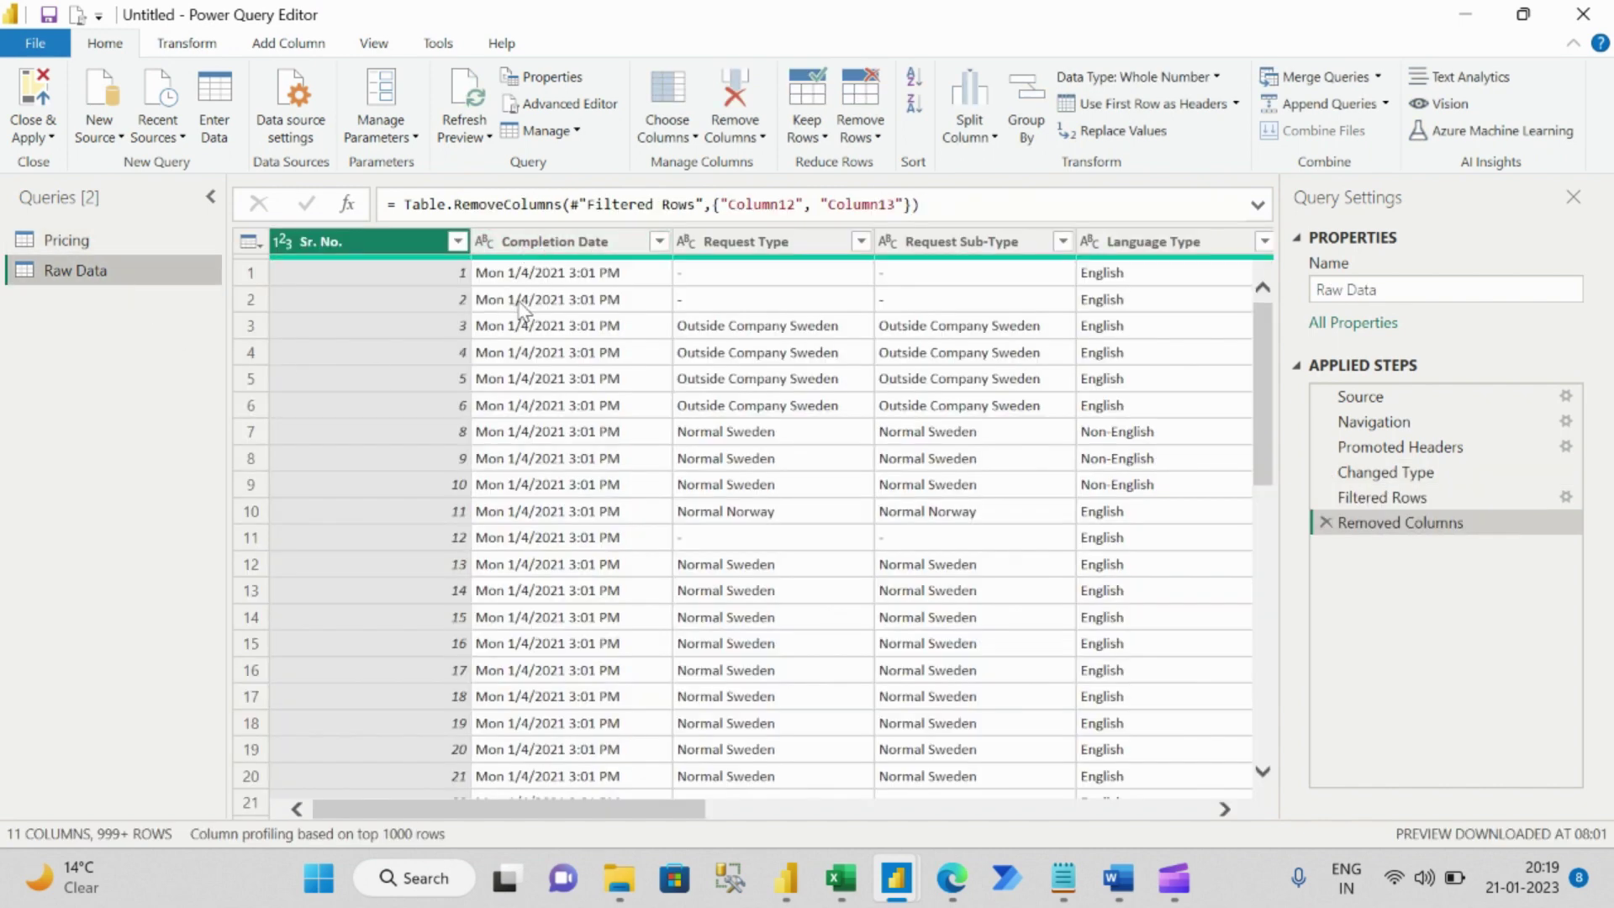
Try converting the Completion Date column directly to the Date type, and remove that applied step.
click(486, 251)
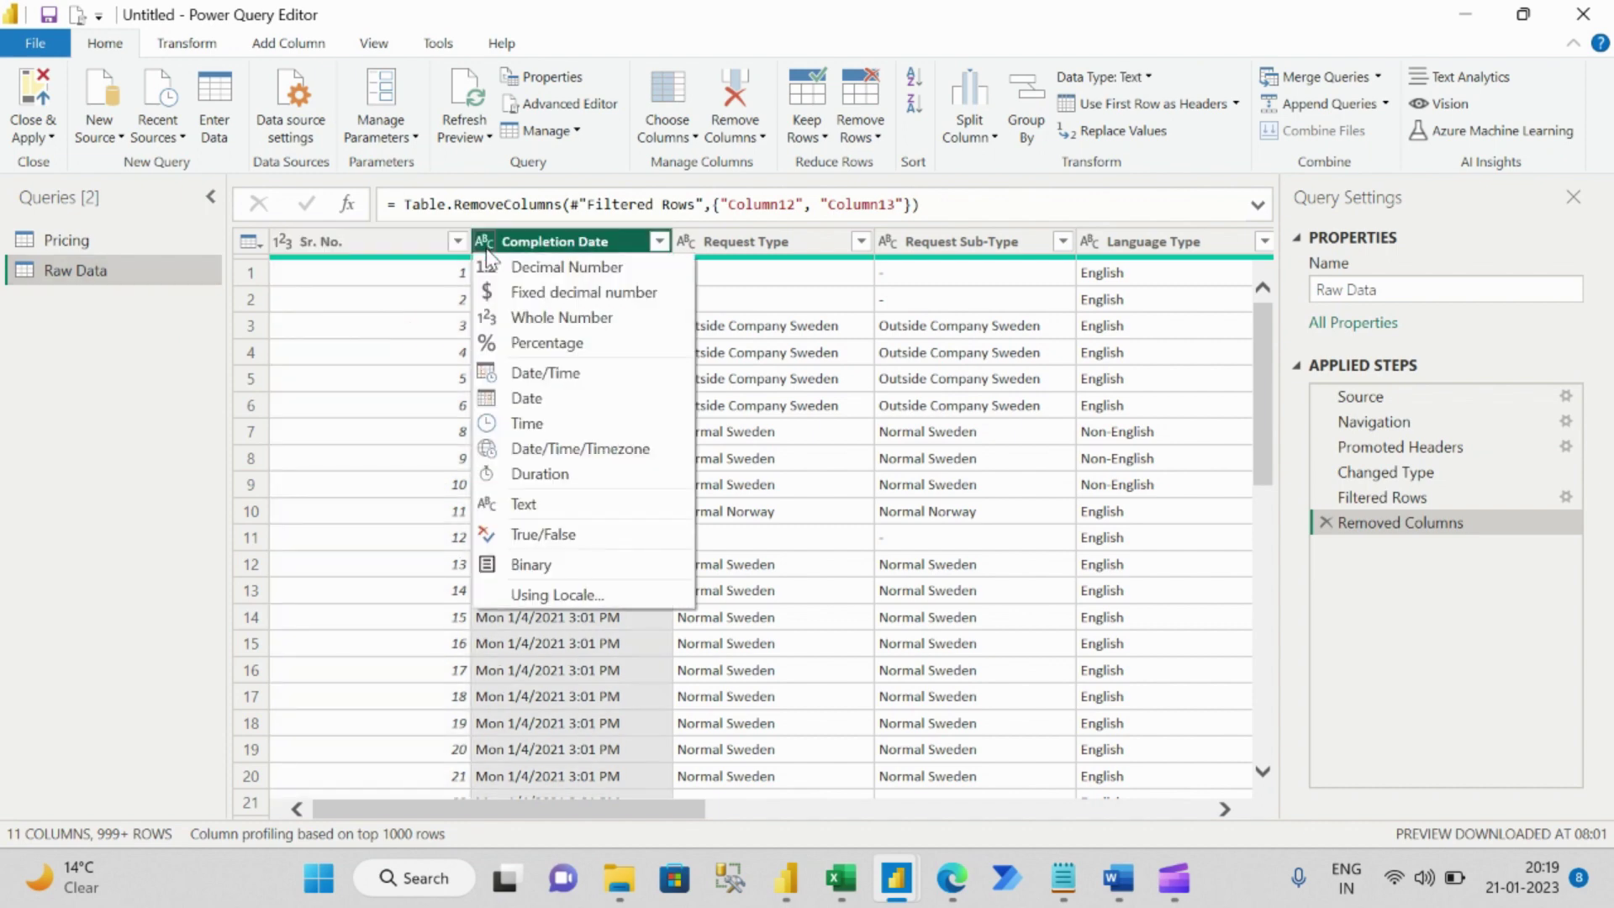
click(525, 399)
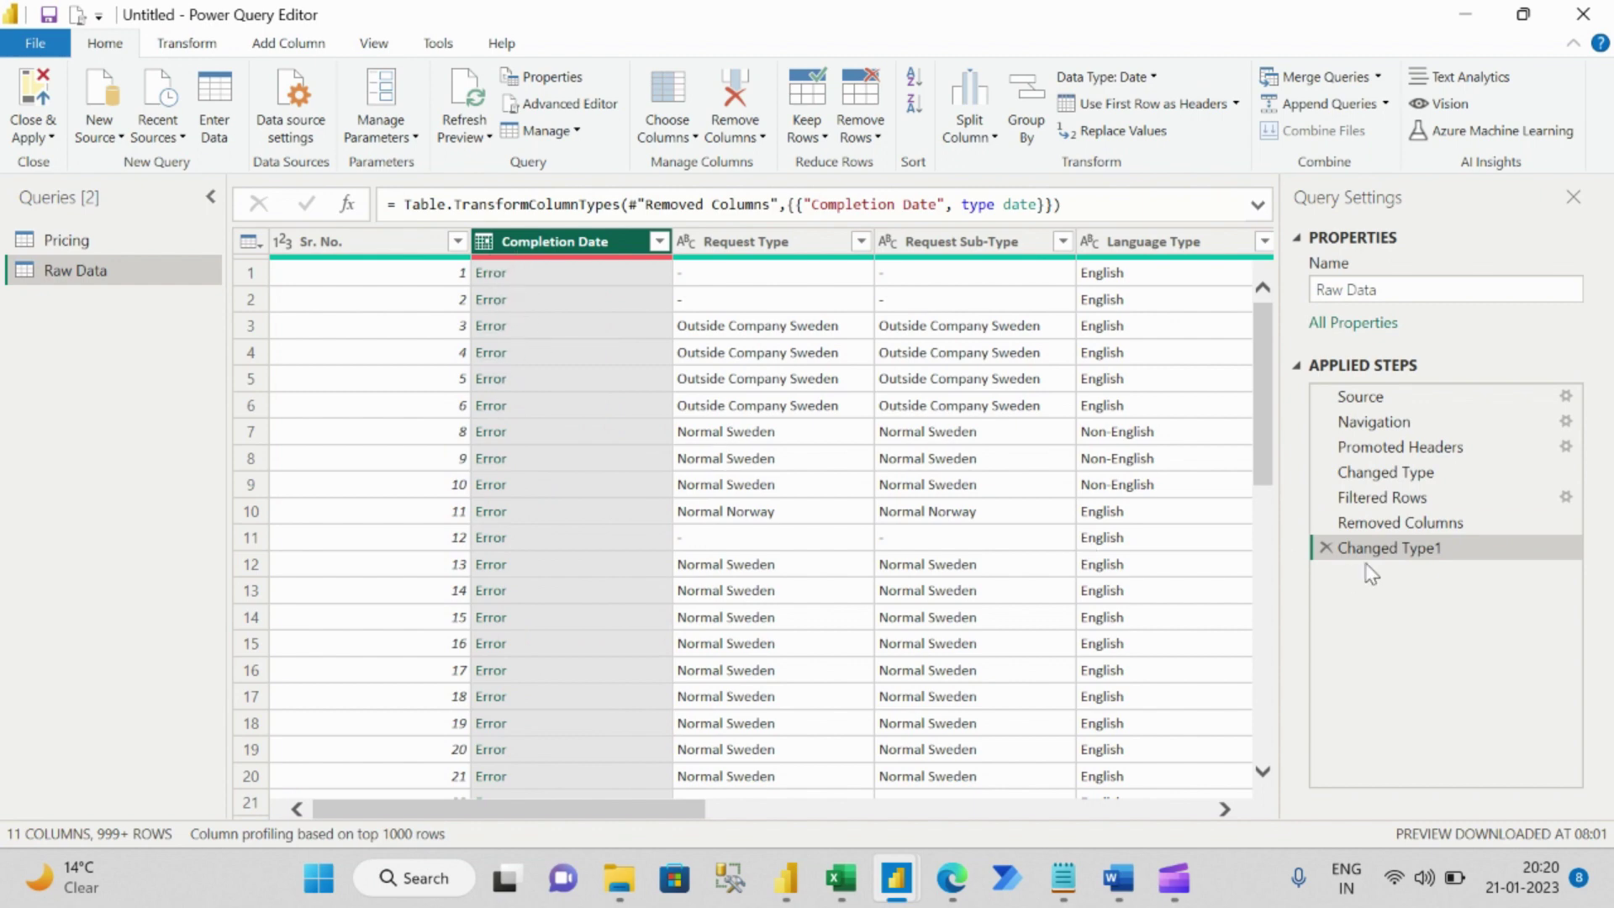
click(1325, 548)
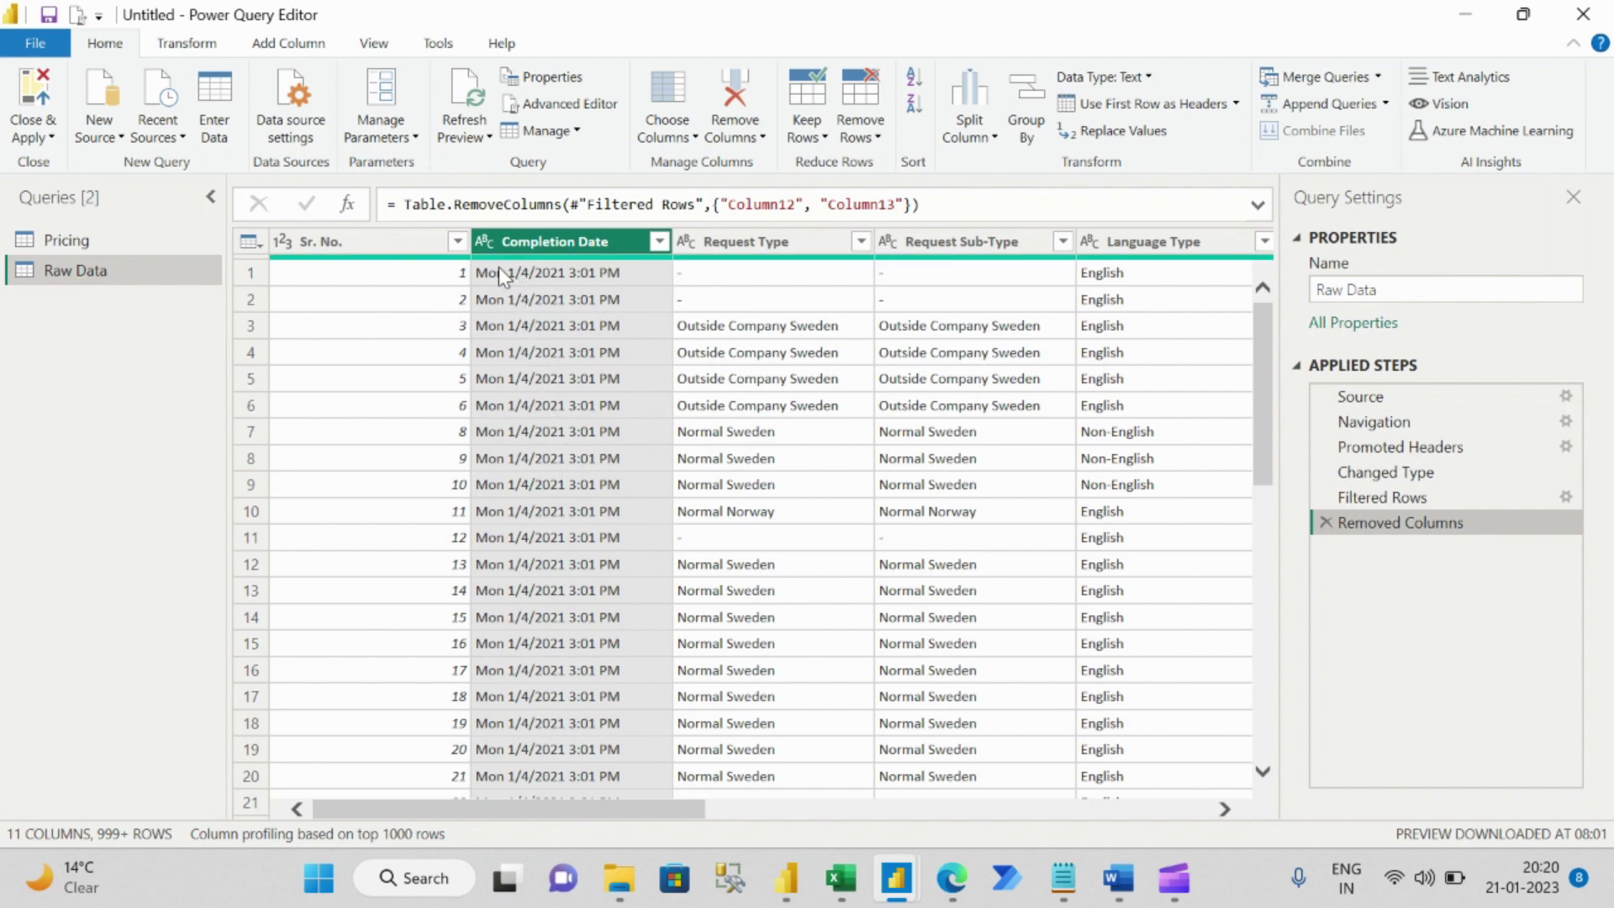
Change the Completion Date column's type using locale, with data type Date/Time and locale English (United States).
click(484, 243)
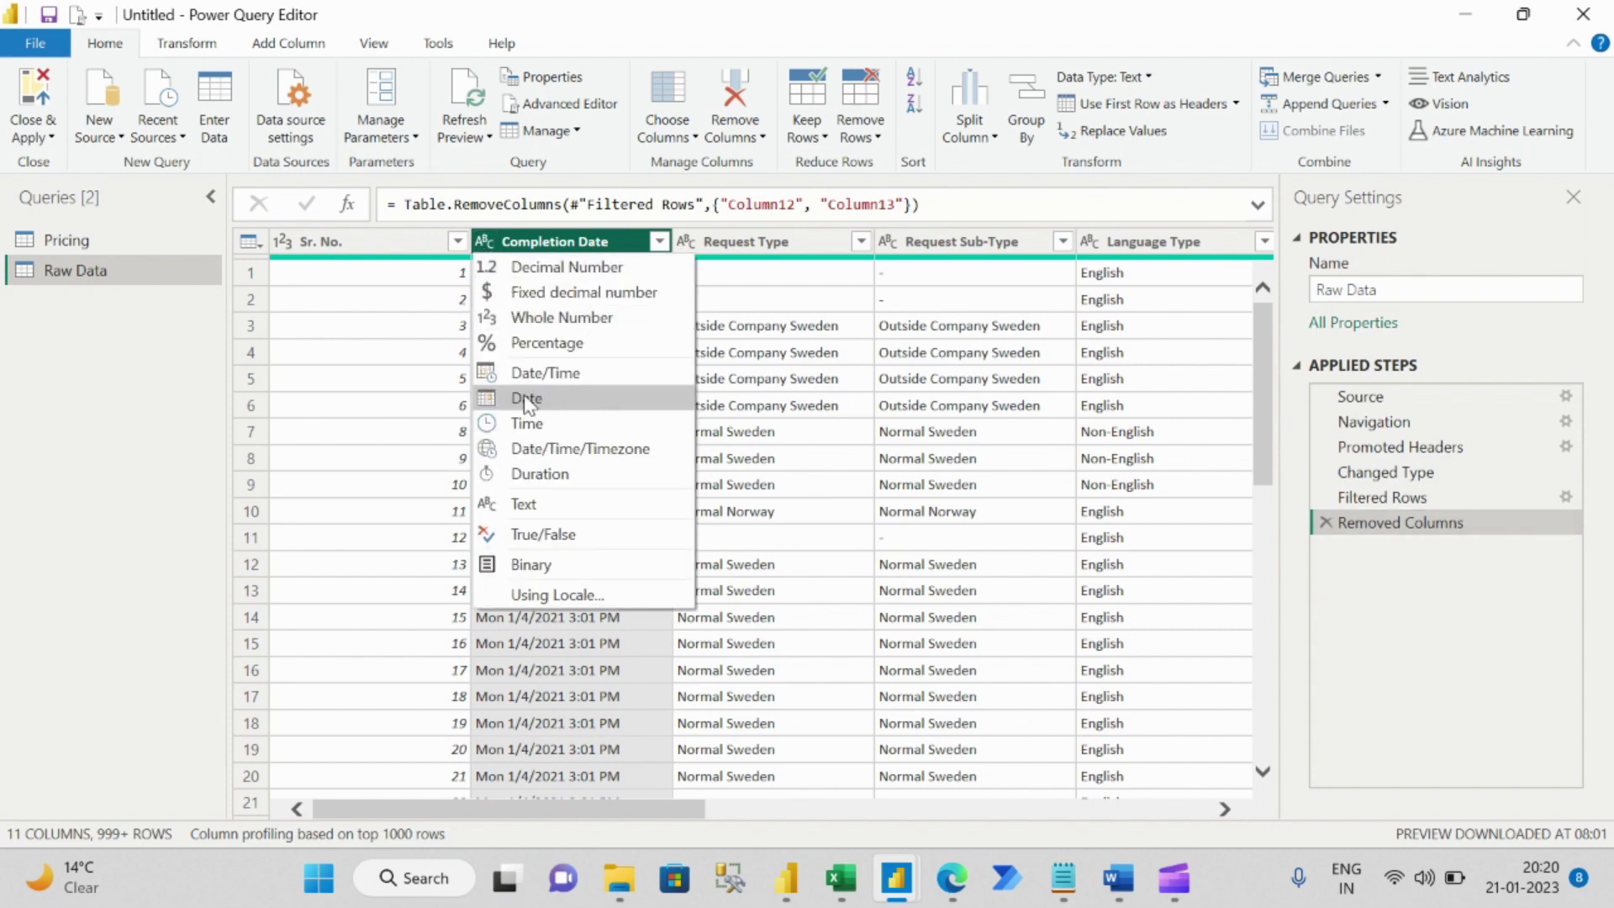
click(536, 595)
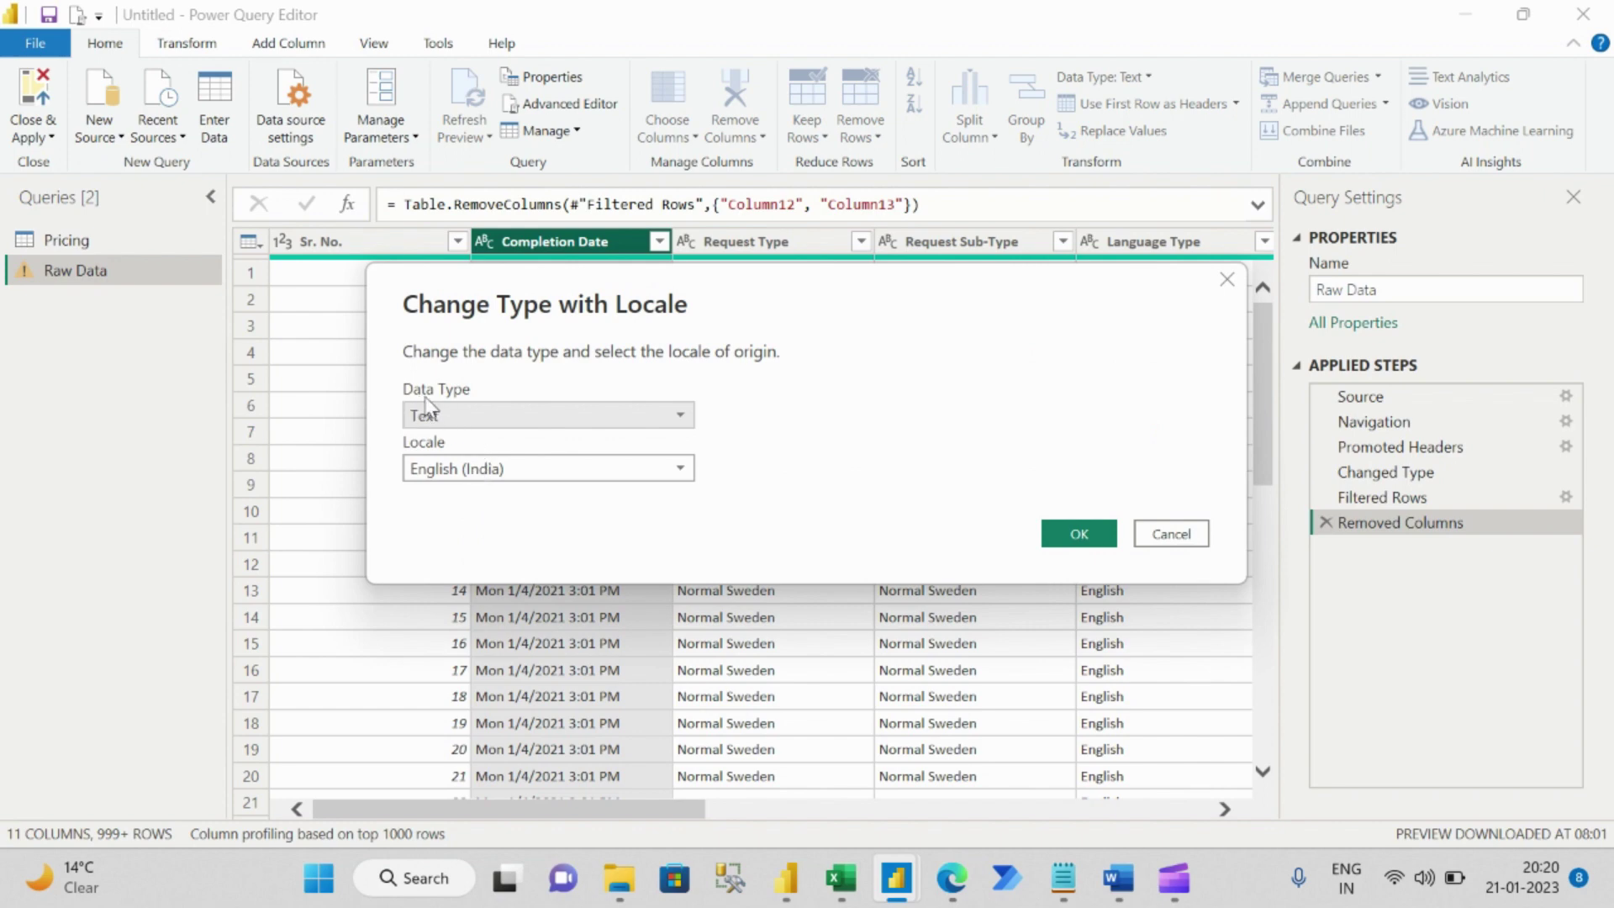
click(681, 412)
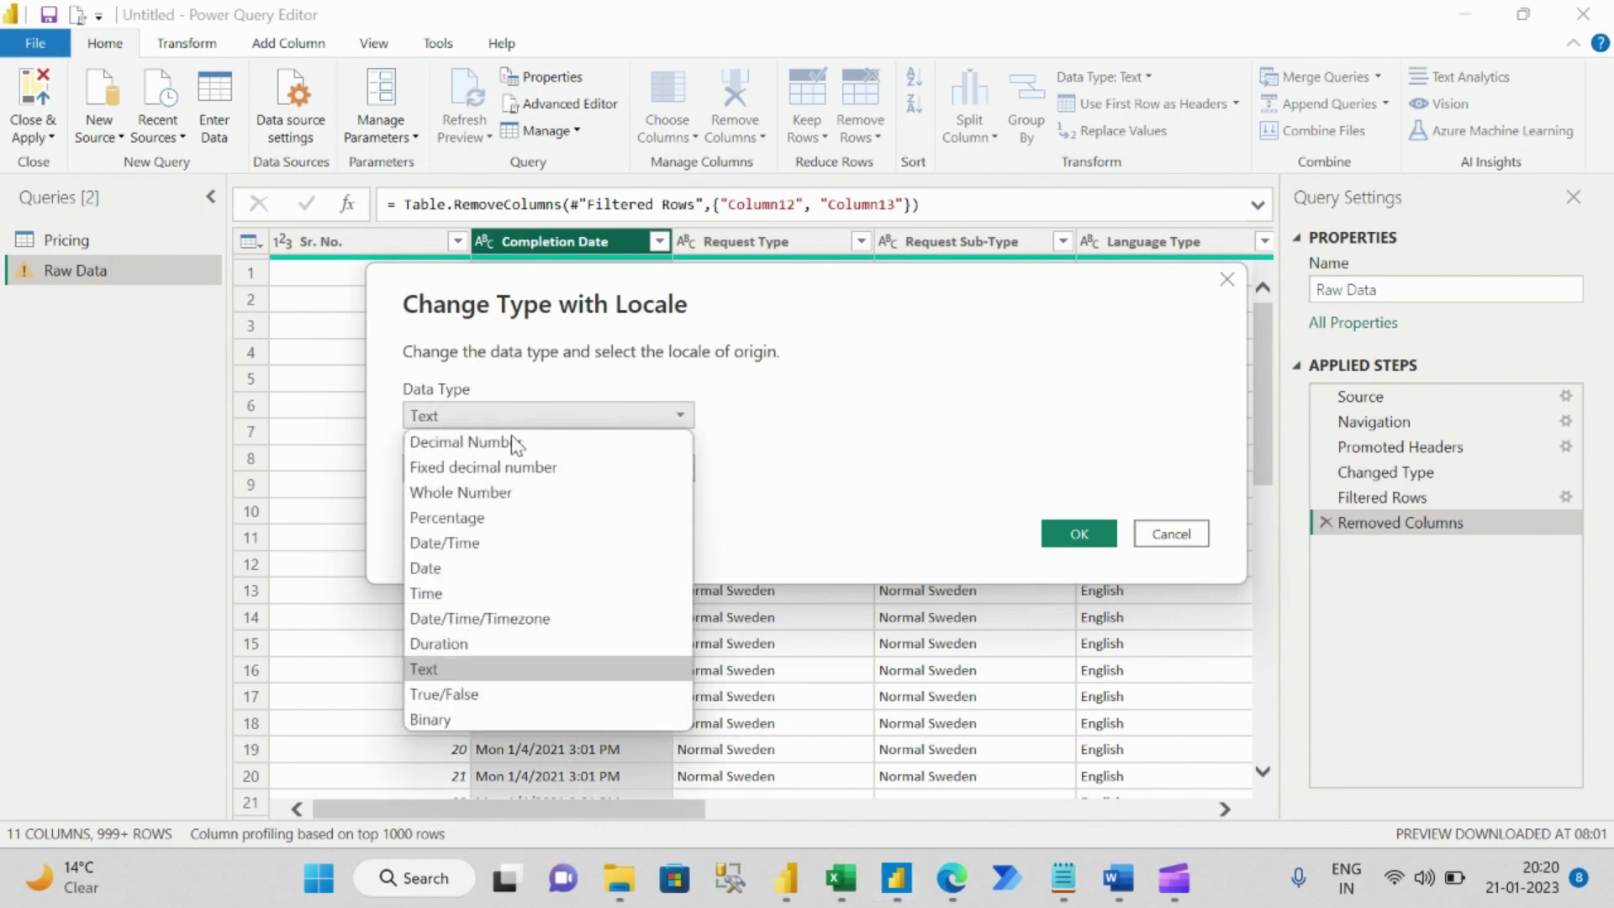
click(444, 544)
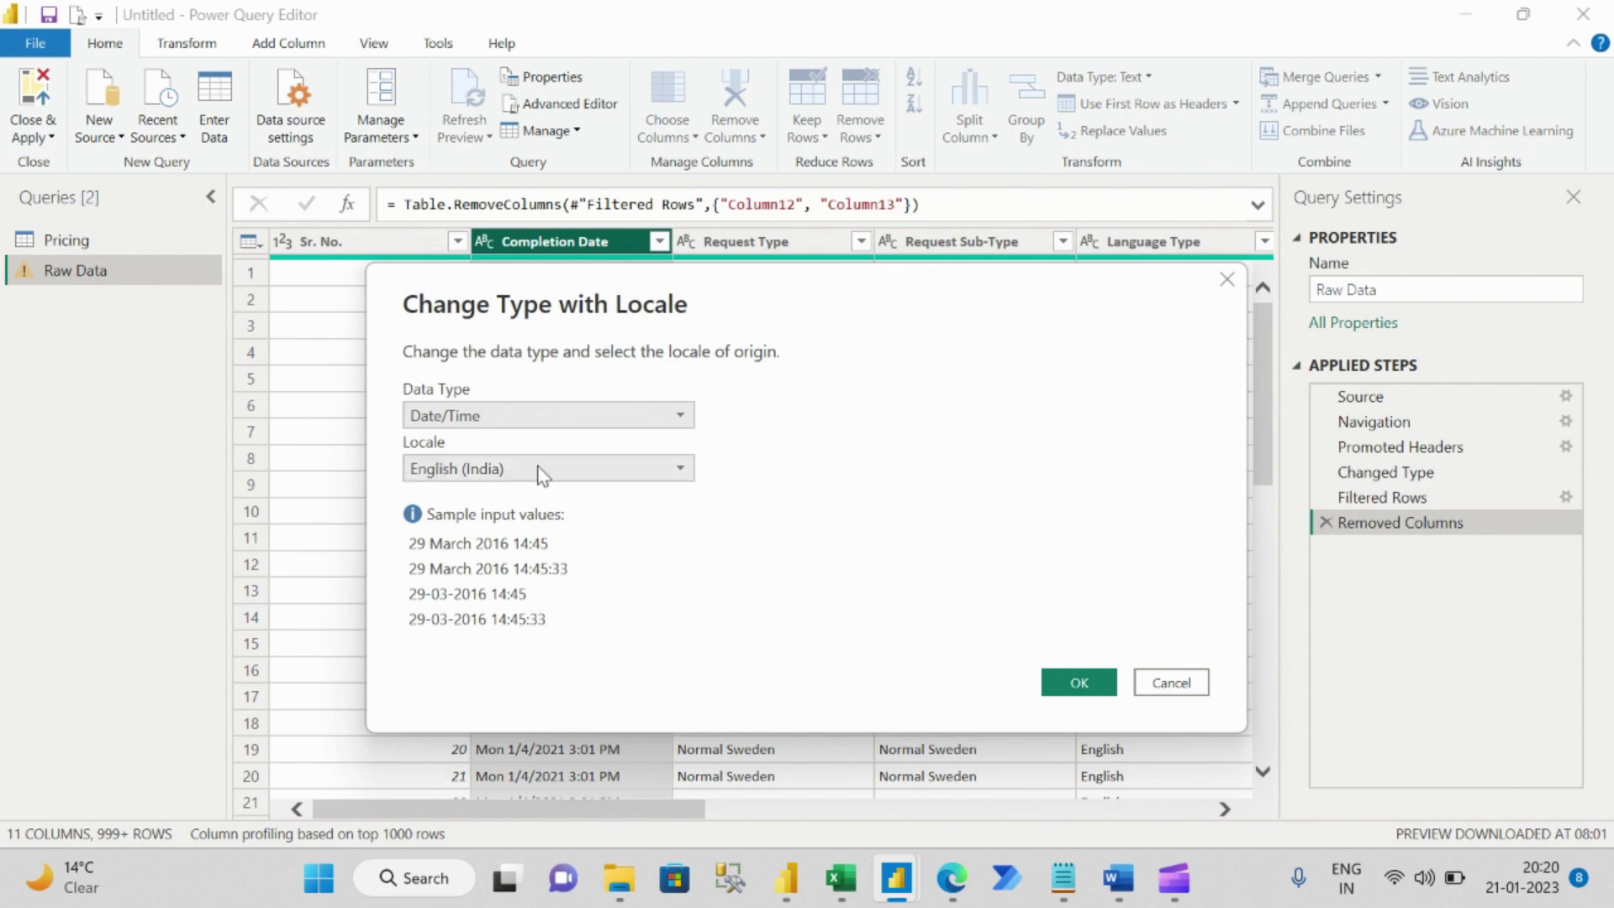
click(682, 470)
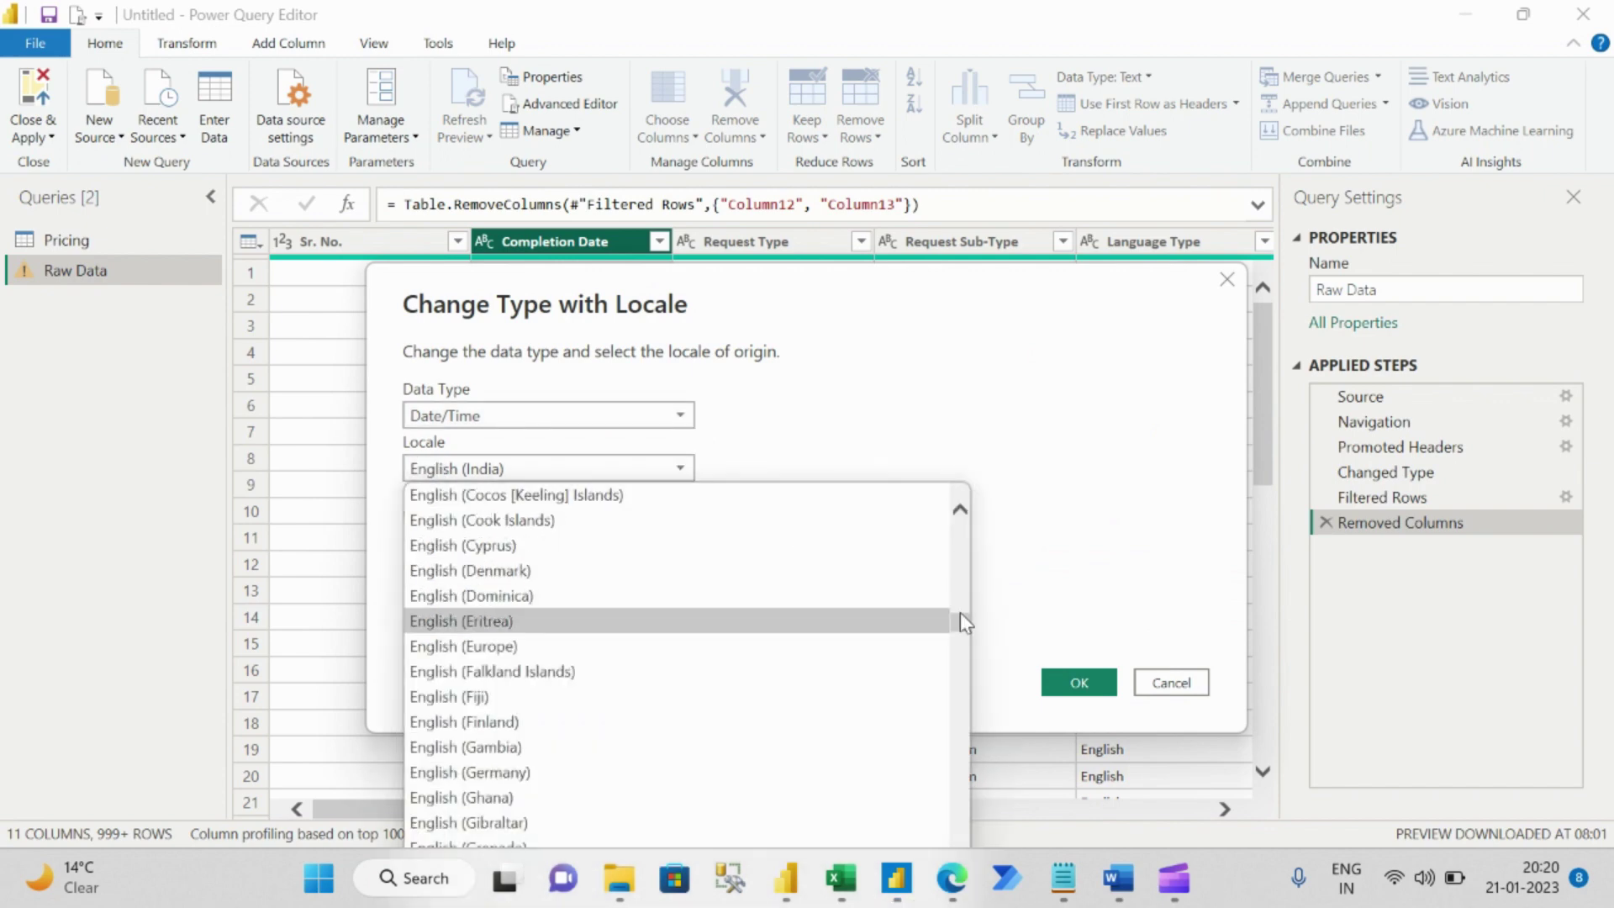
drag(961, 626, 957, 675)
click(588, 551)
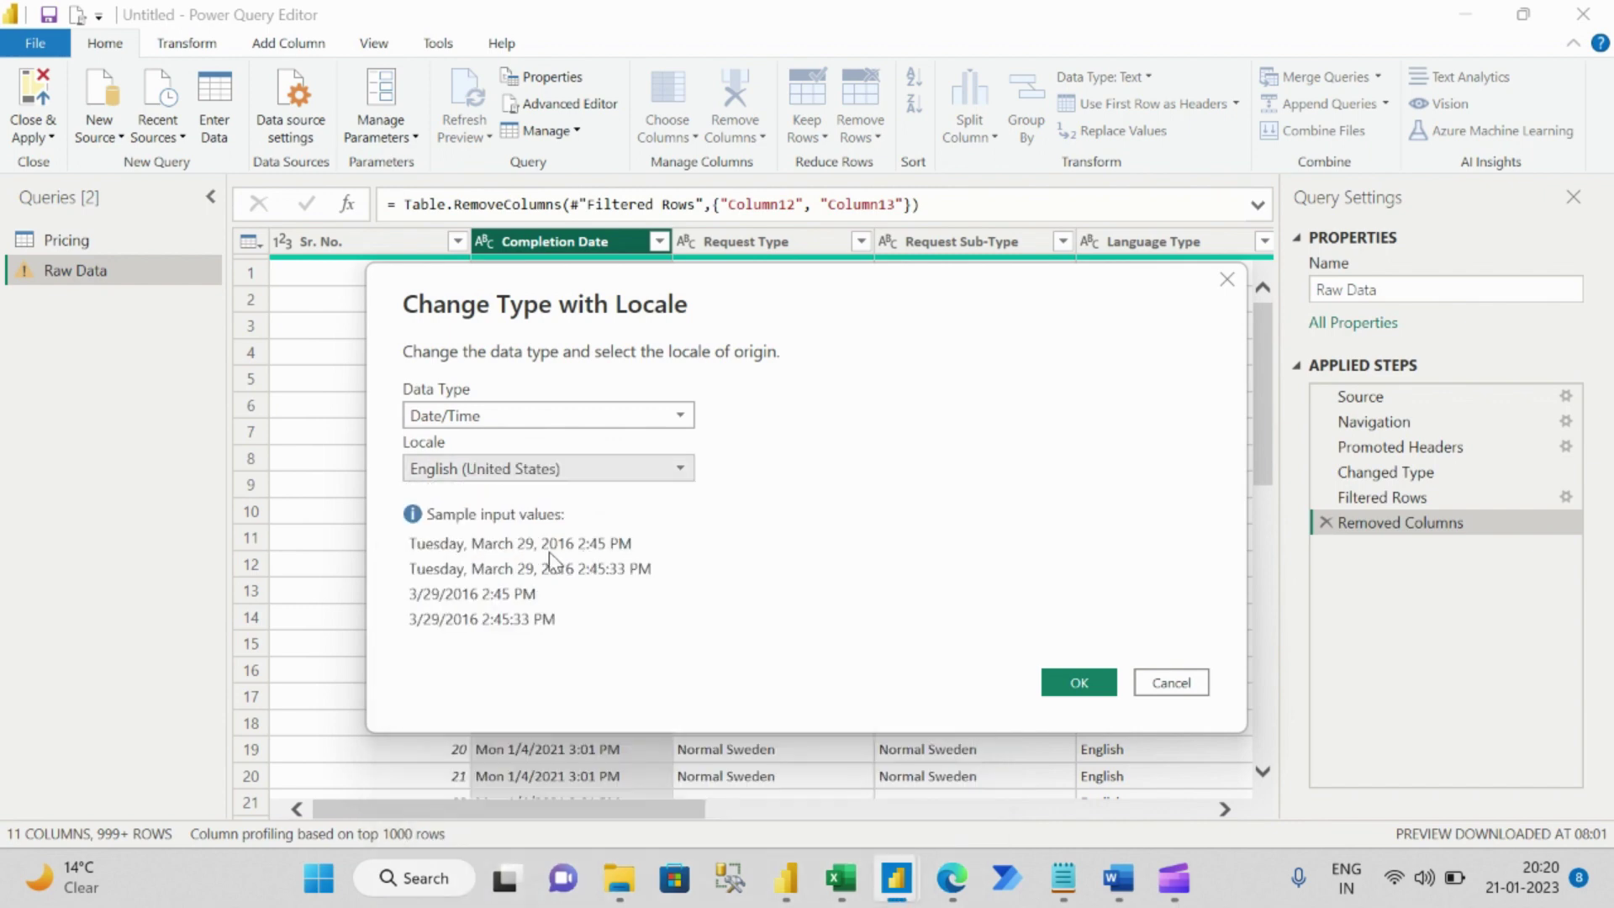
click(1078, 683)
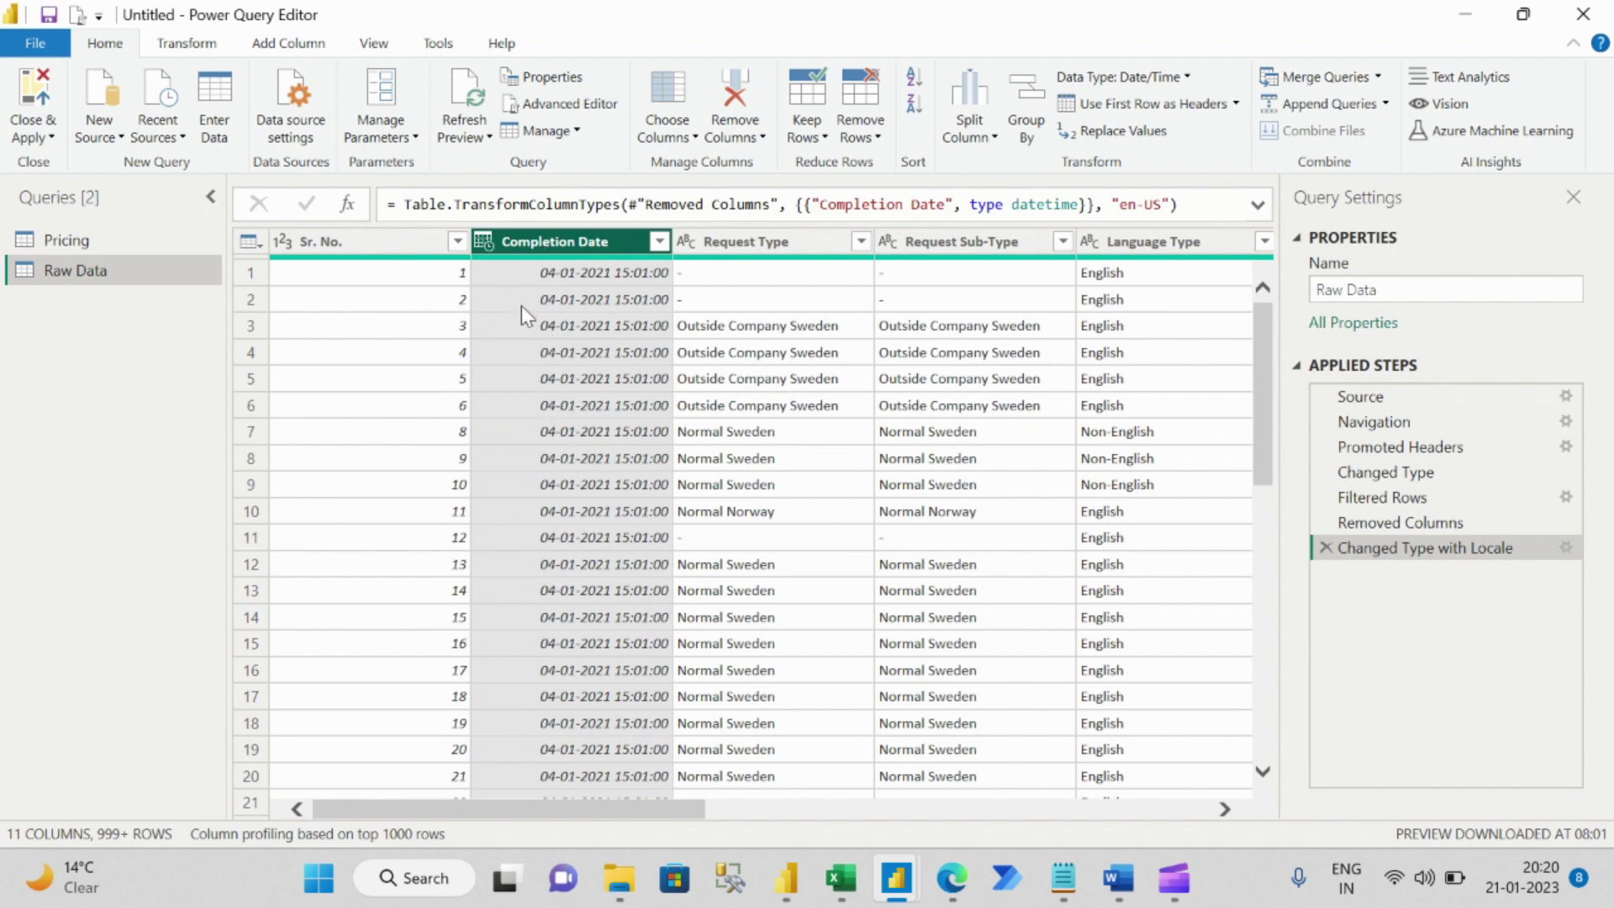
Convert the Completion Date column from Date/Time to Date, and apply the query changes to the report.
click(484, 242)
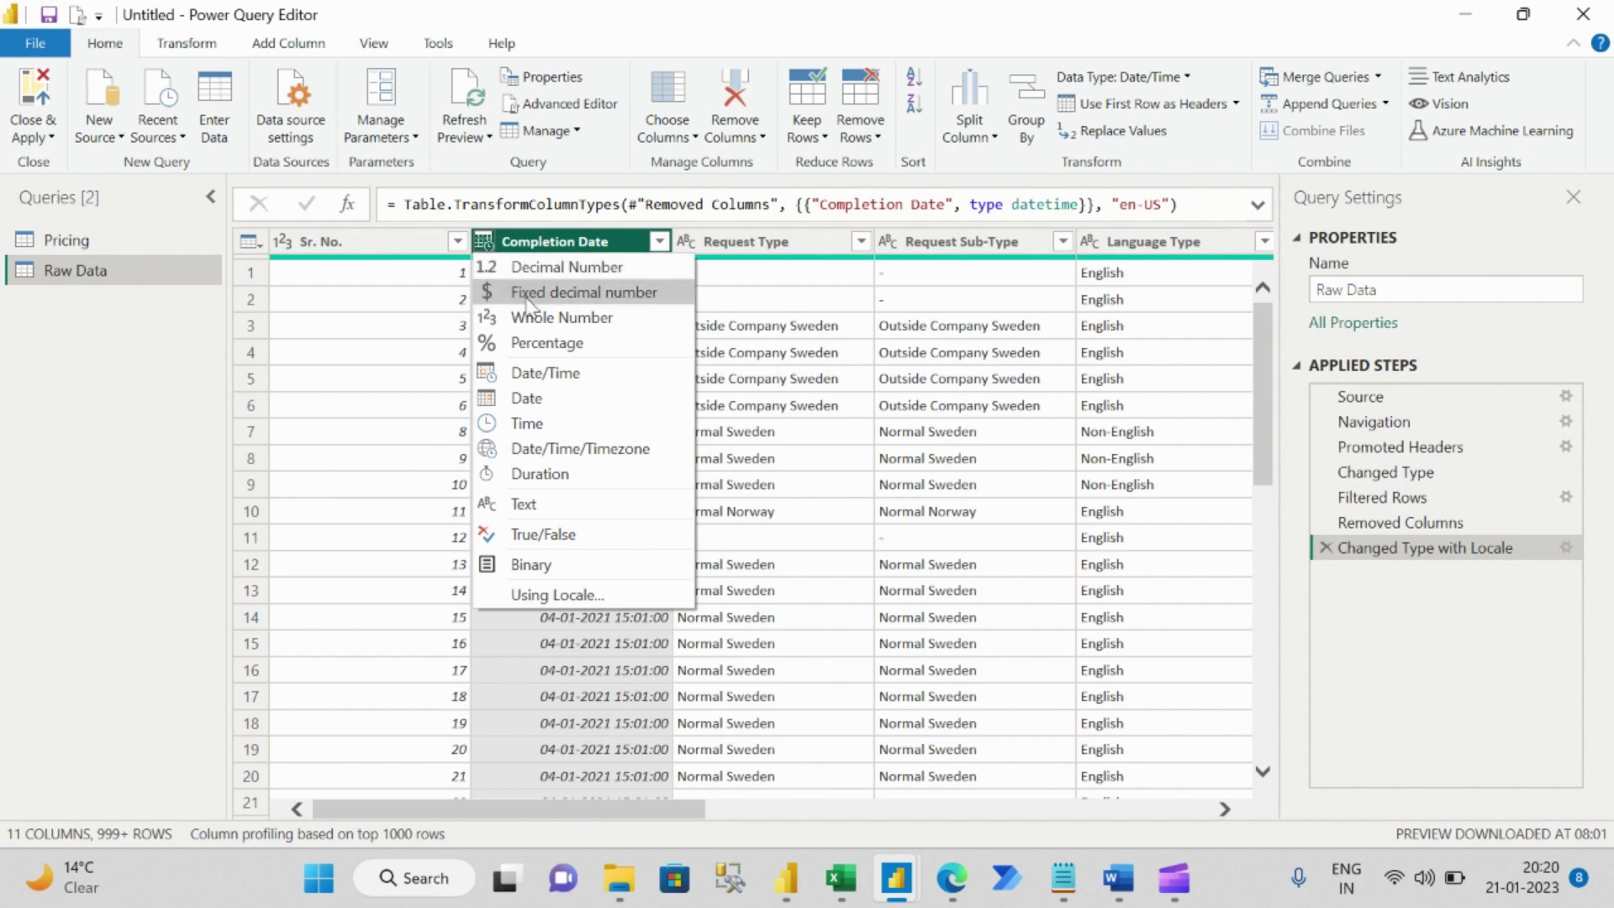
click(548, 397)
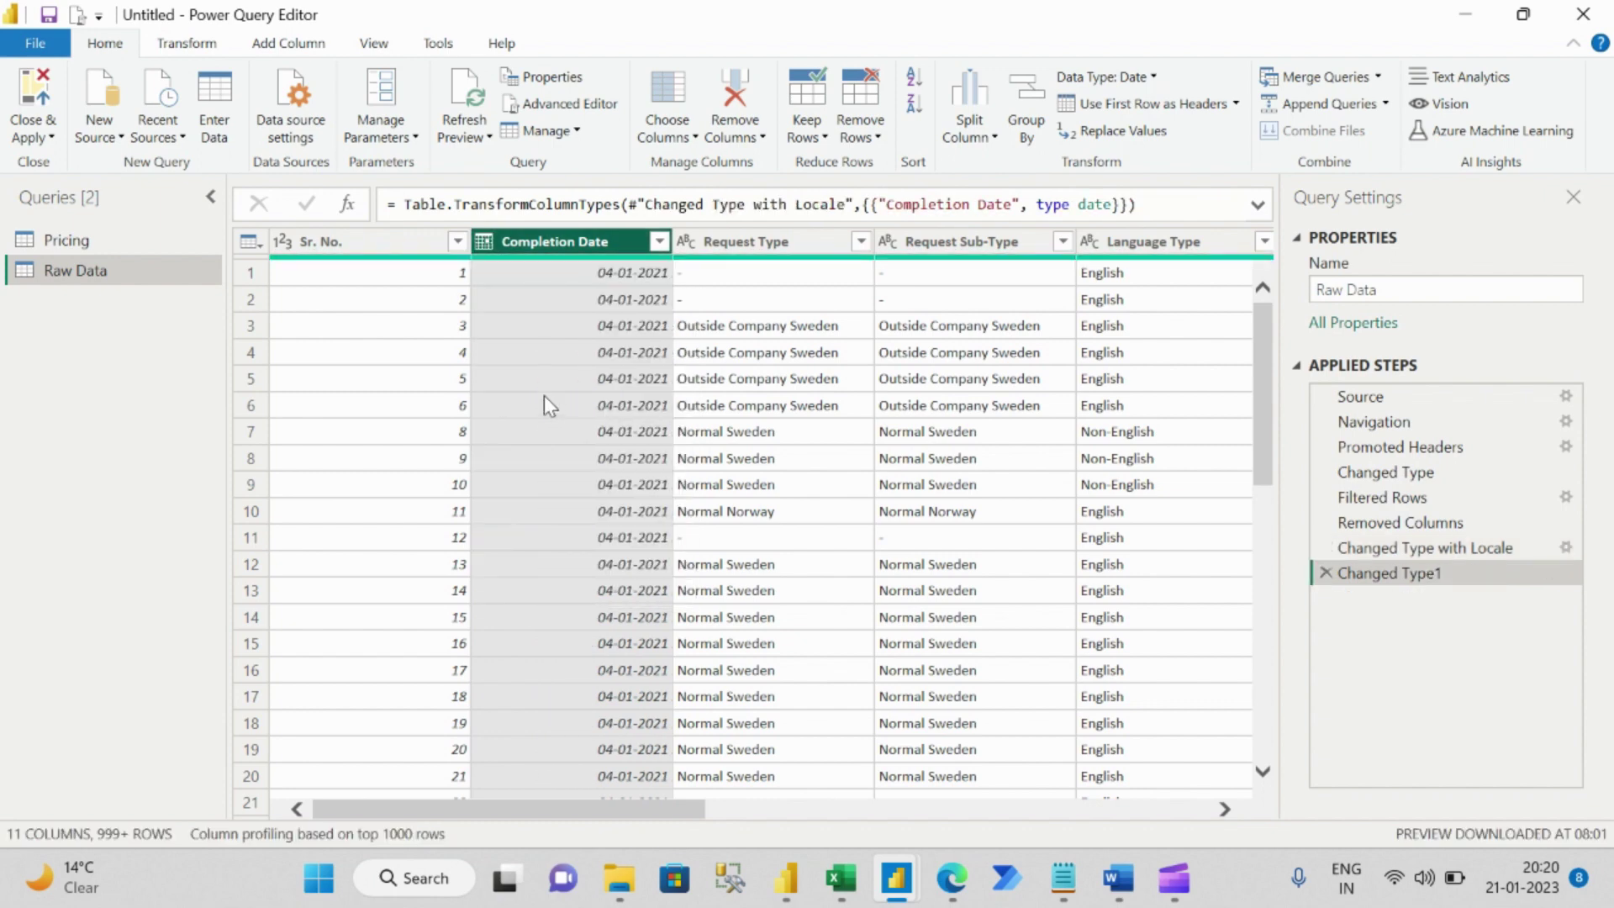
click(34, 134)
click(81, 168)
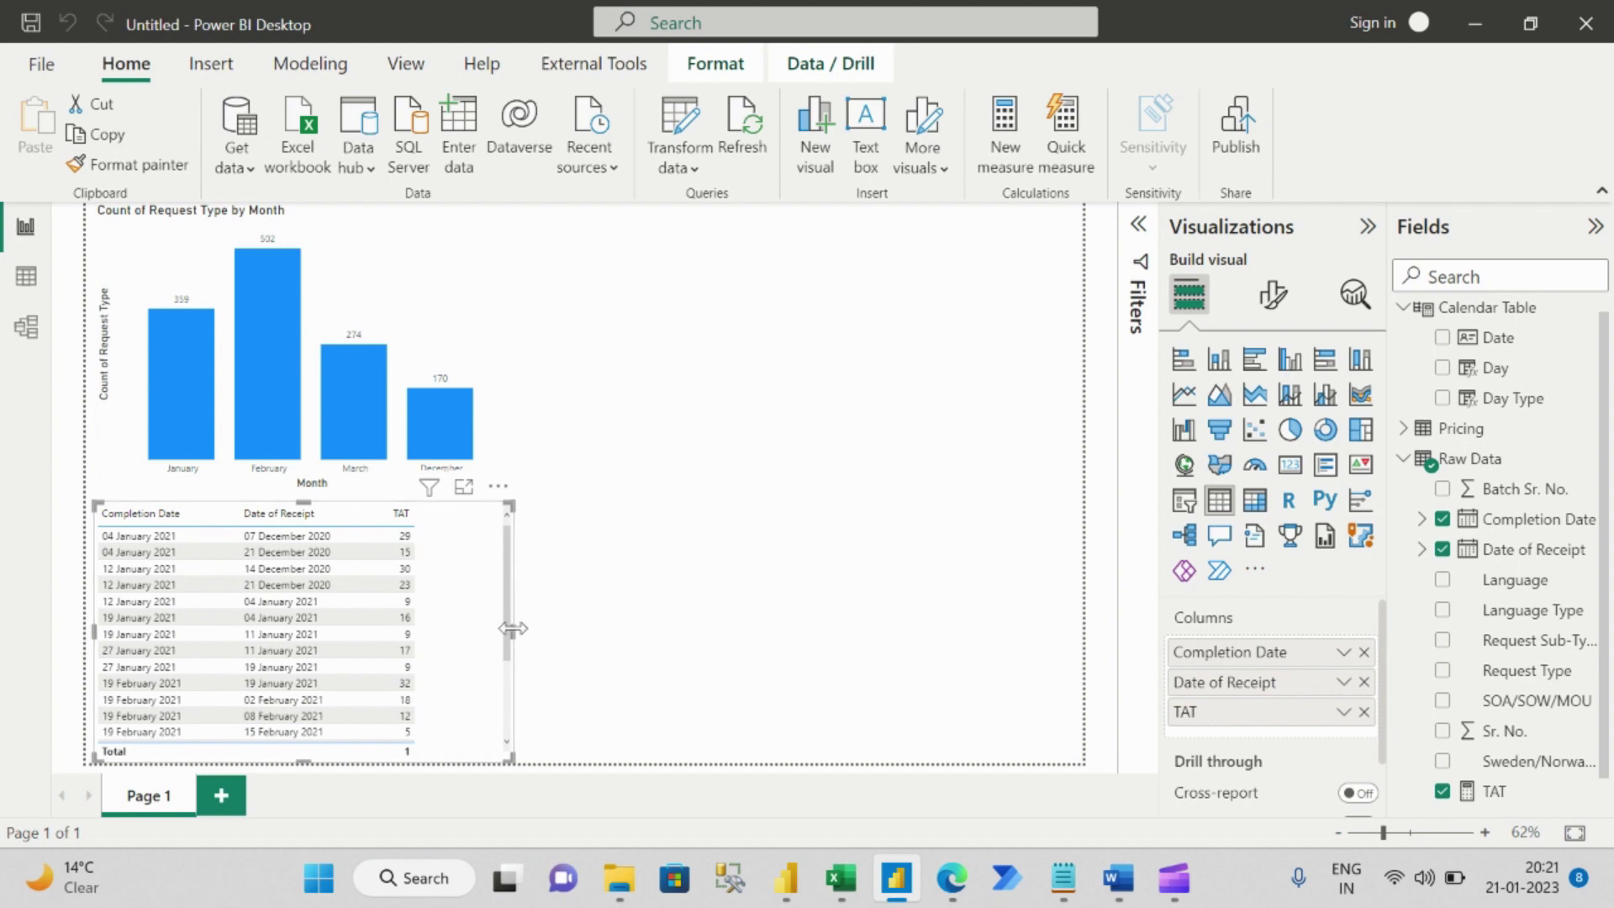
Narrow the TAT table visual, and switch to Info.txt in Notepad to append -Done to task 3.
drag(510, 632, 471, 636)
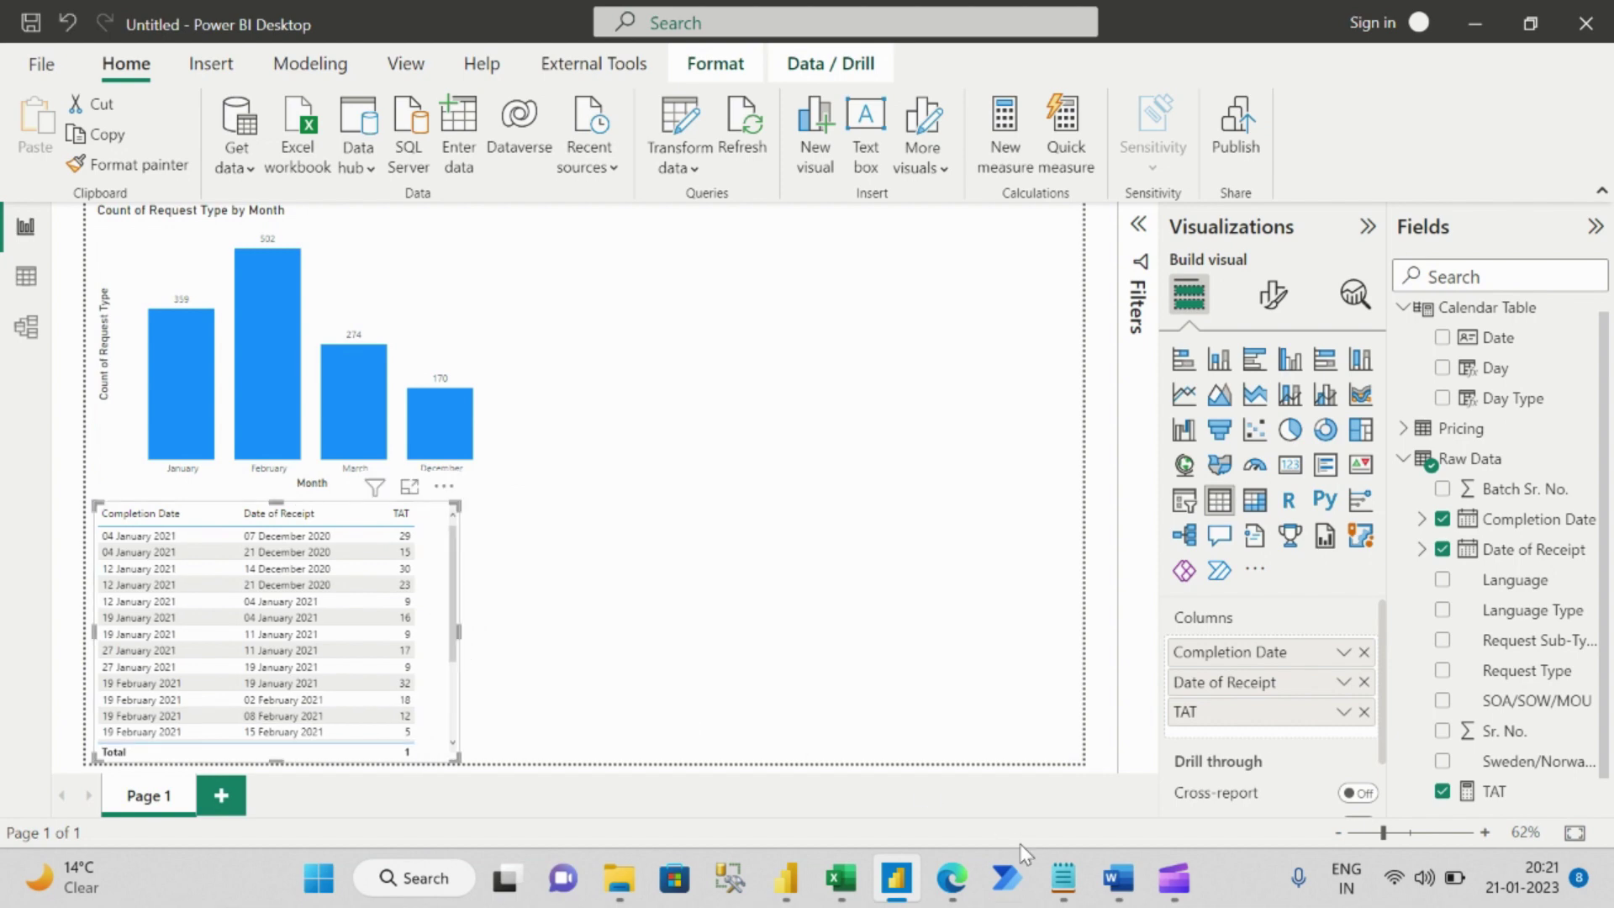
click(1064, 882)
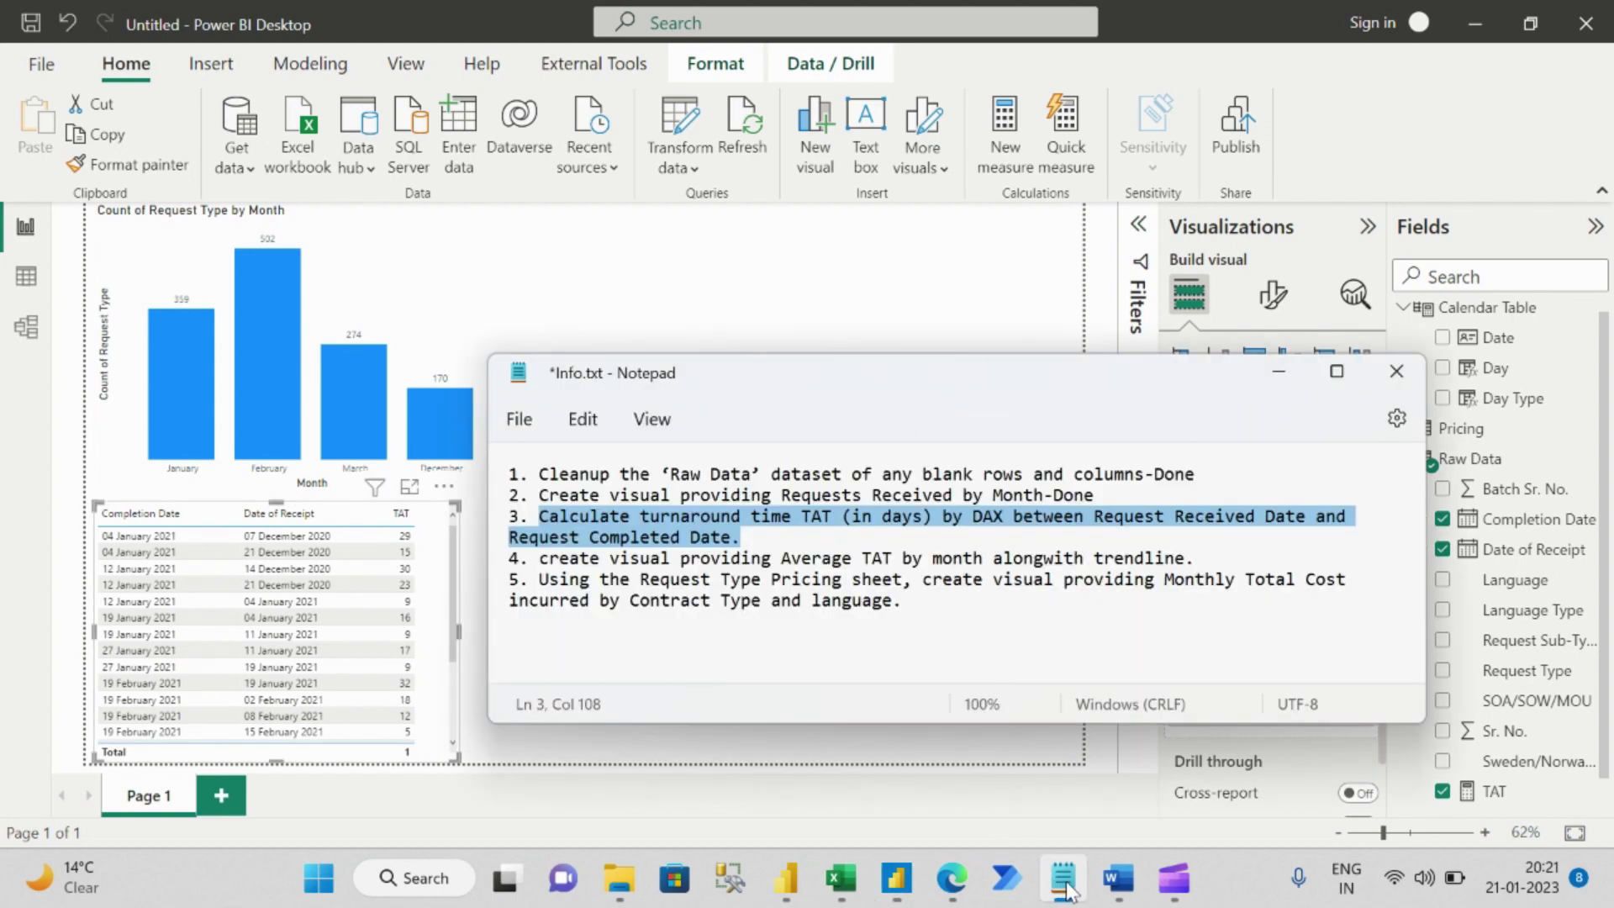
click(792, 542)
text(-)
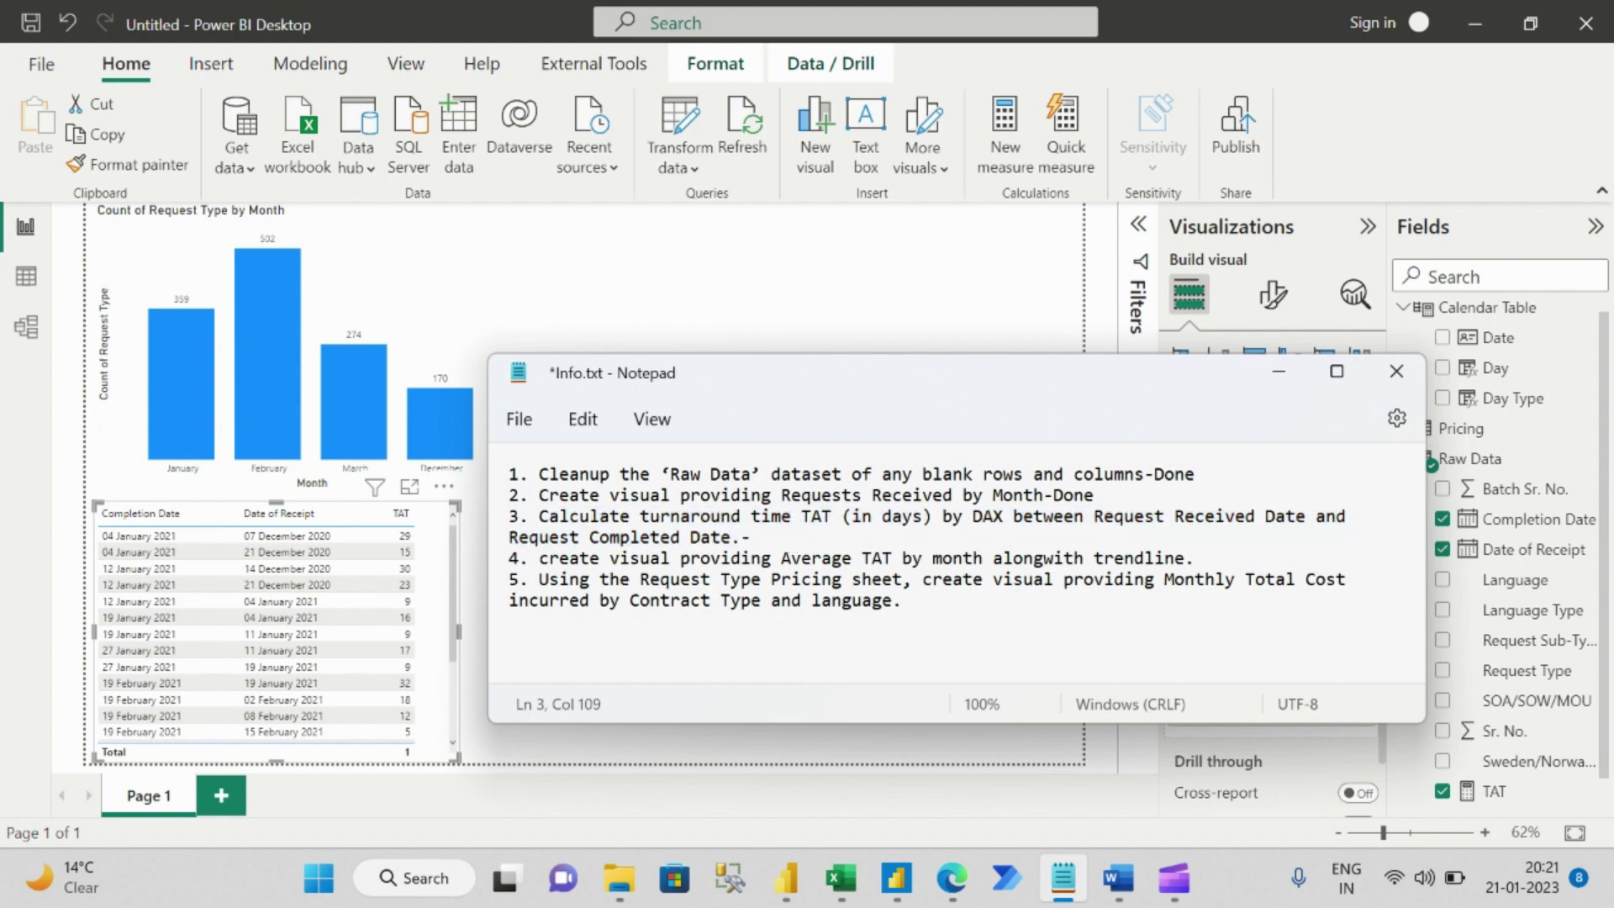
text(Done)
Review tasks 4 and 5 in Info.txt and examine the fields the Pricing and Raw Data tables offer for them.
click(902, 558)
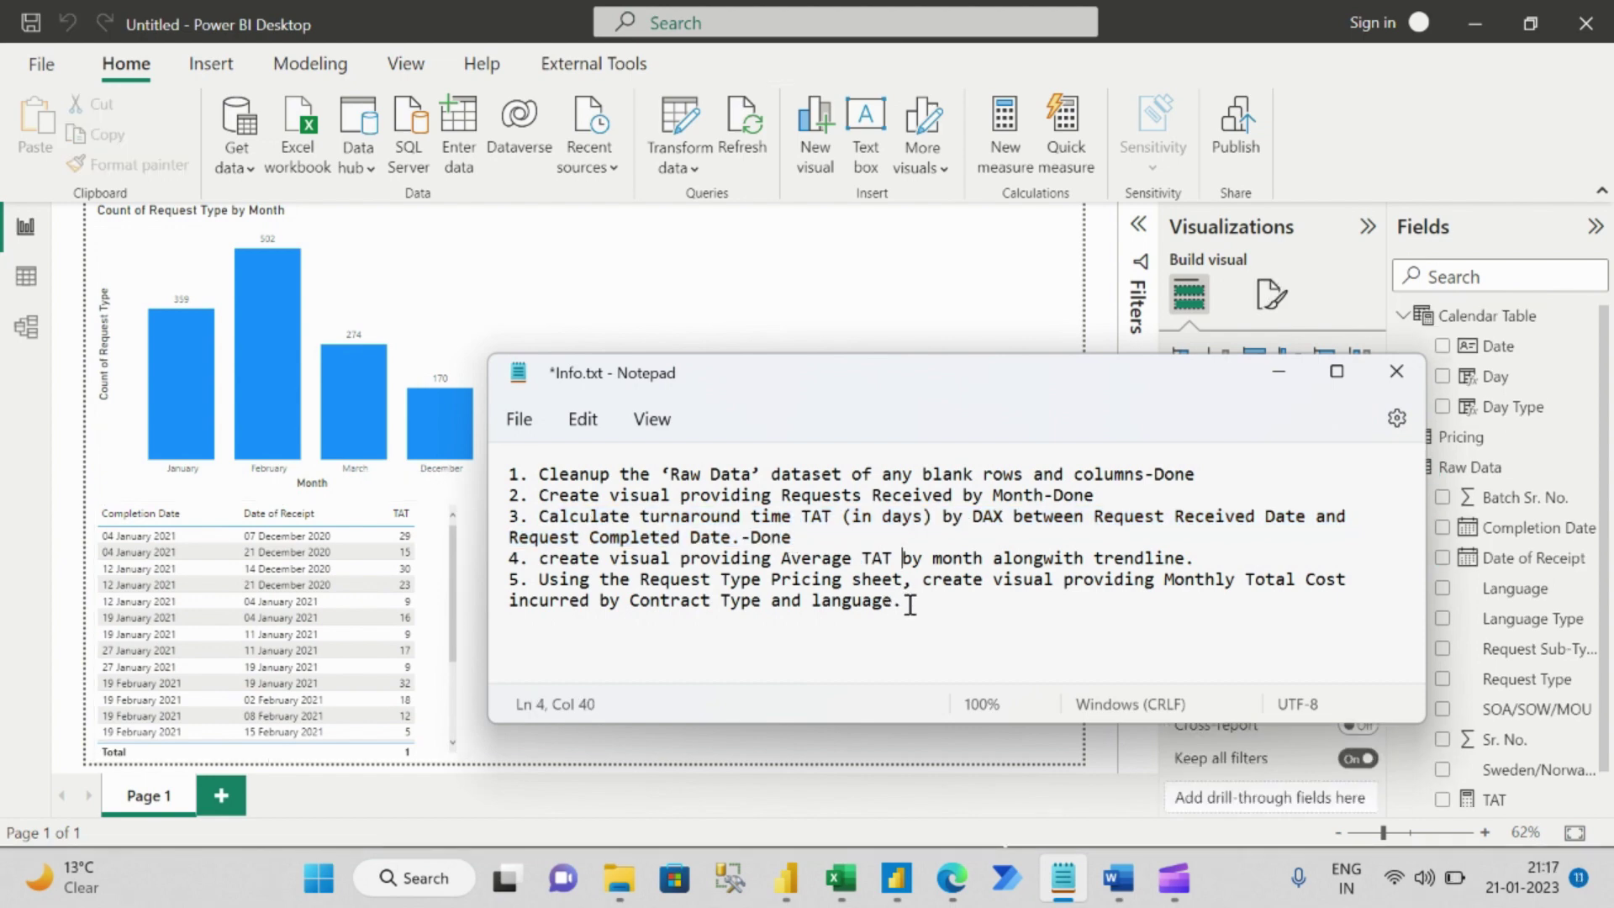
drag(910, 603, 501, 559)
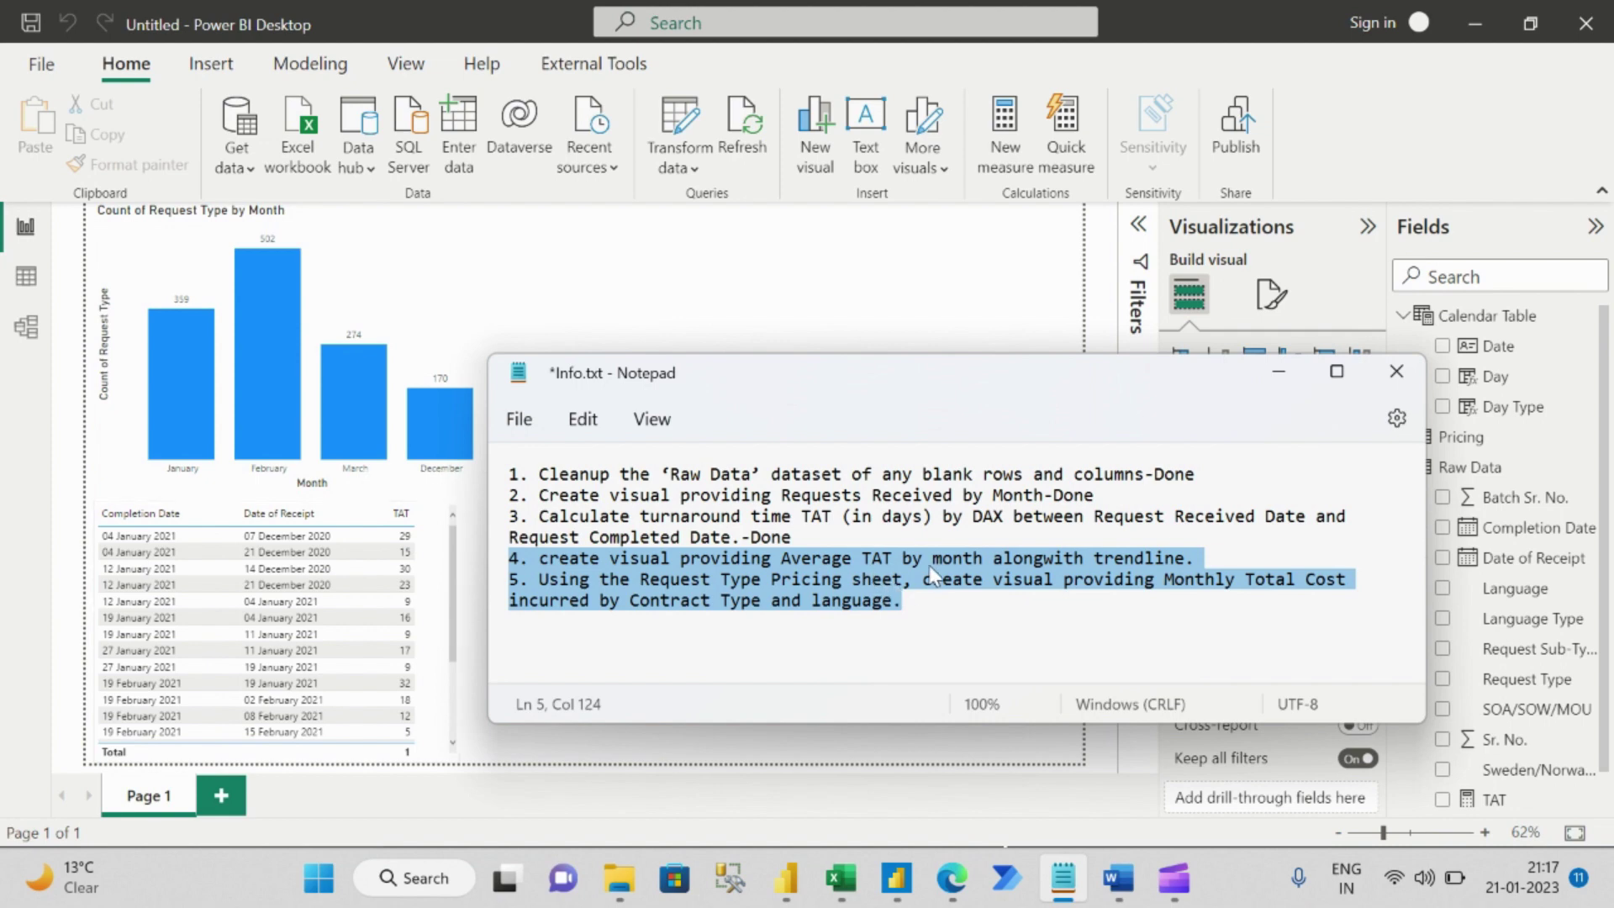
click(925, 602)
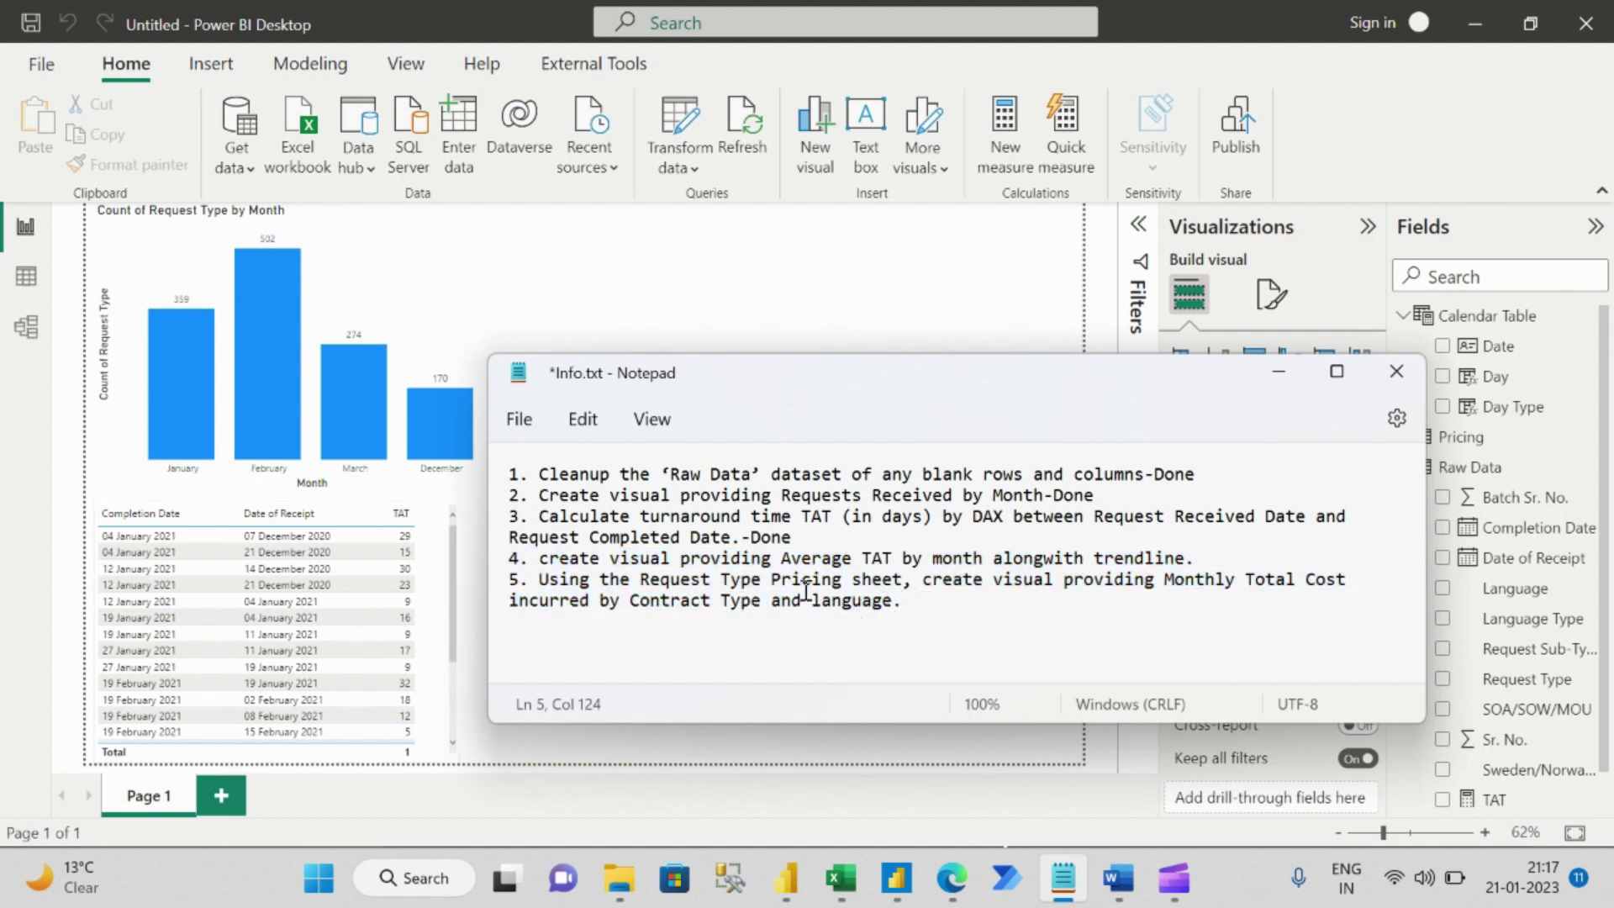
click(20, 278)
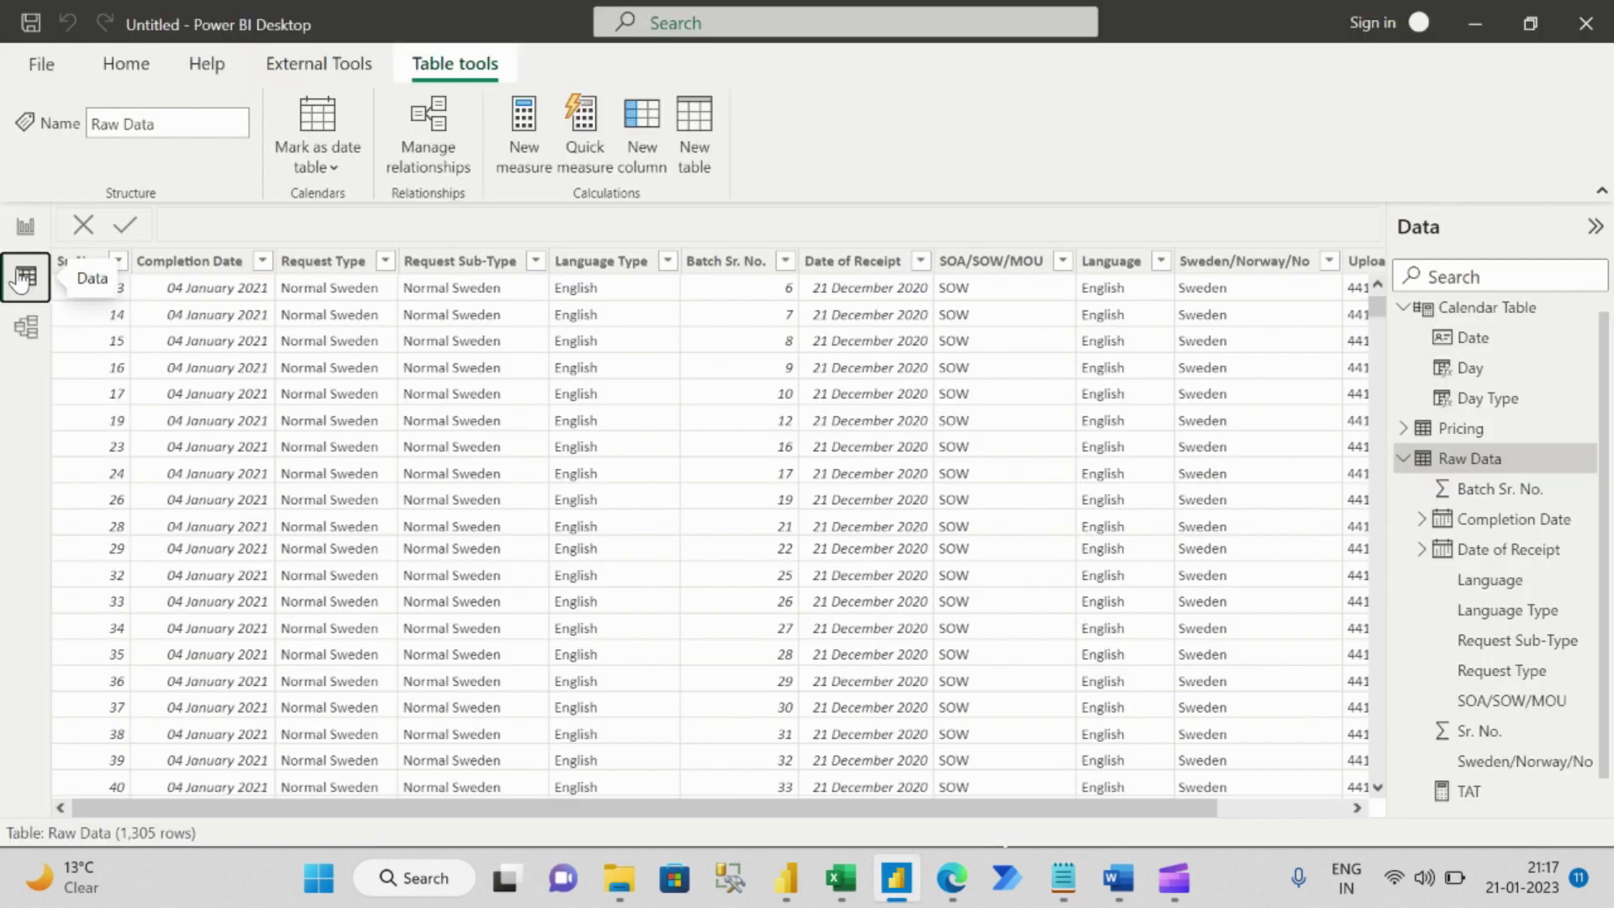
click(1403, 427)
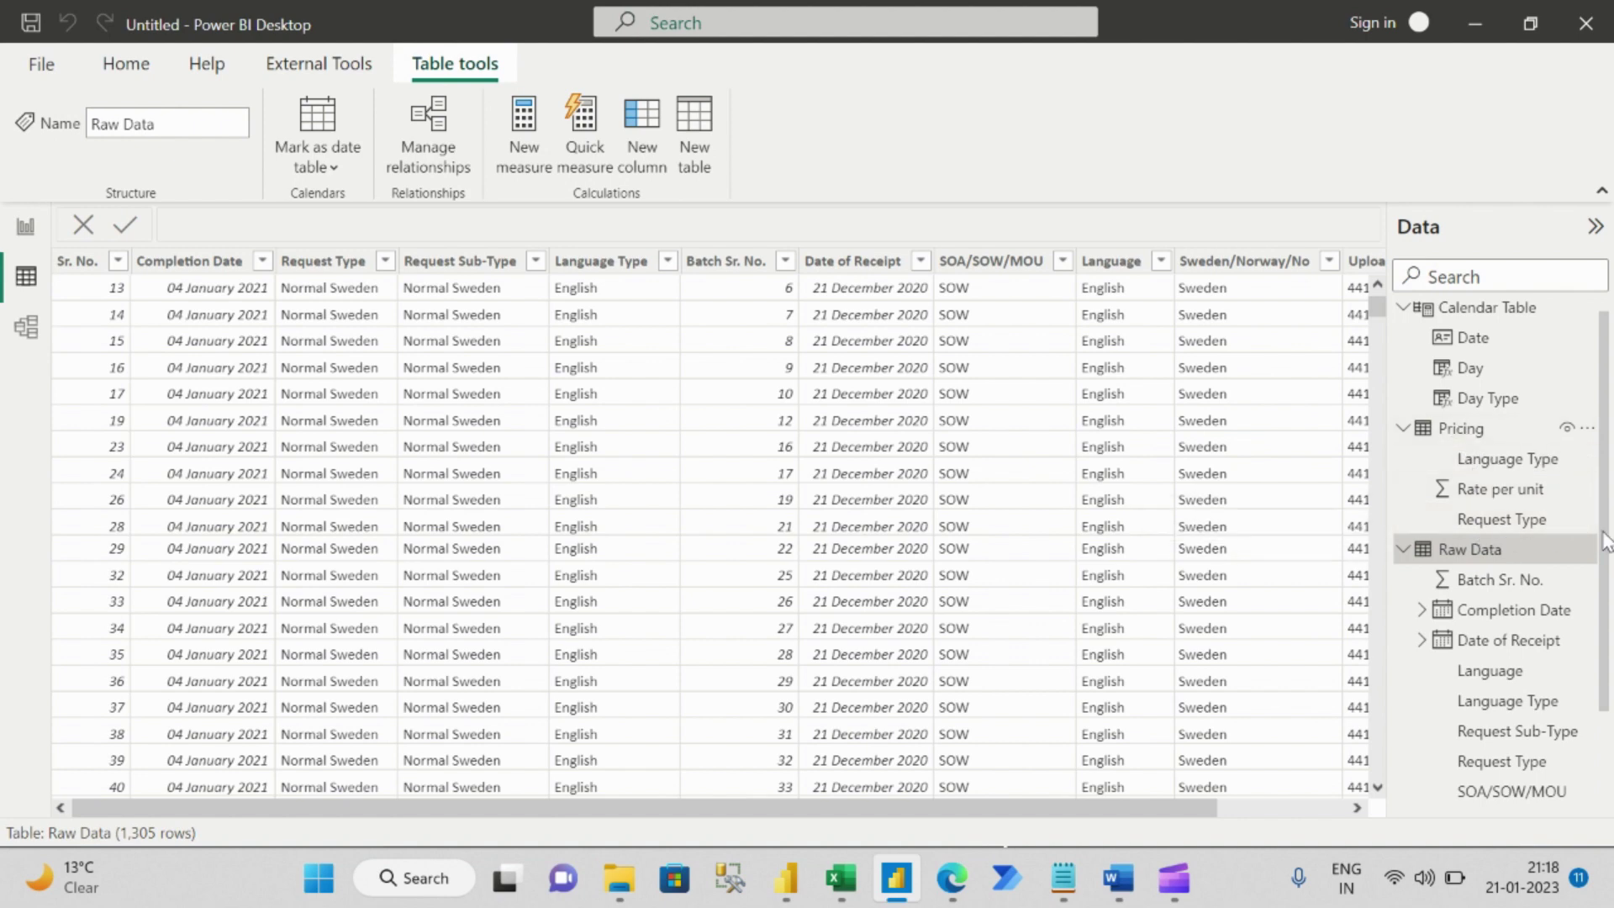
drag(1605, 542, 1606, 647)
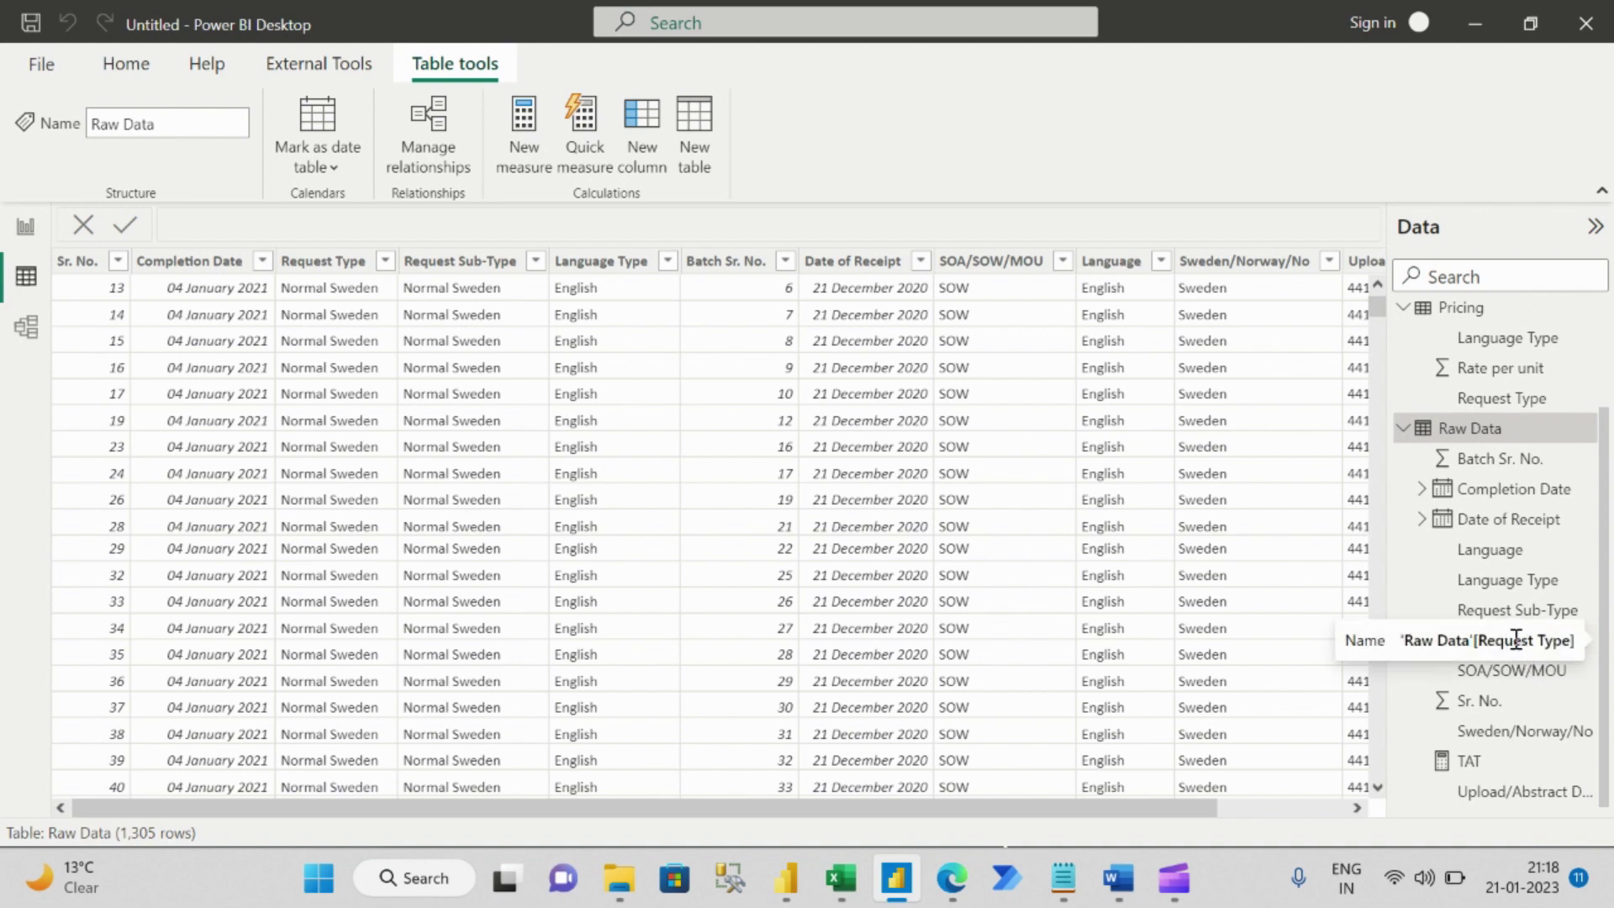
click(30, 328)
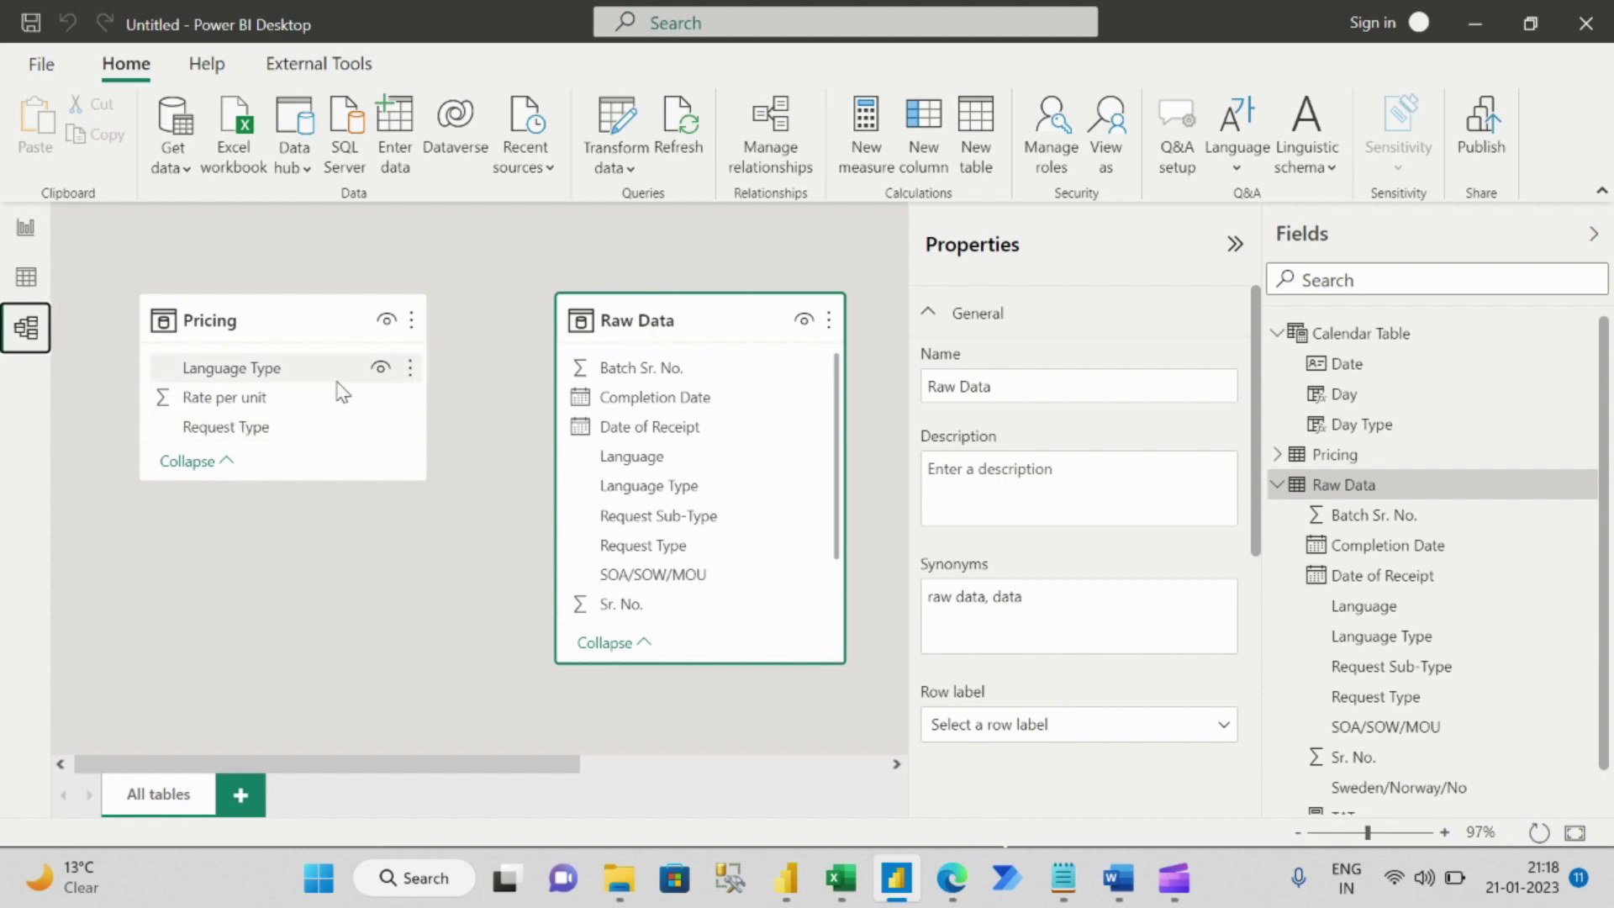
click(25, 227)
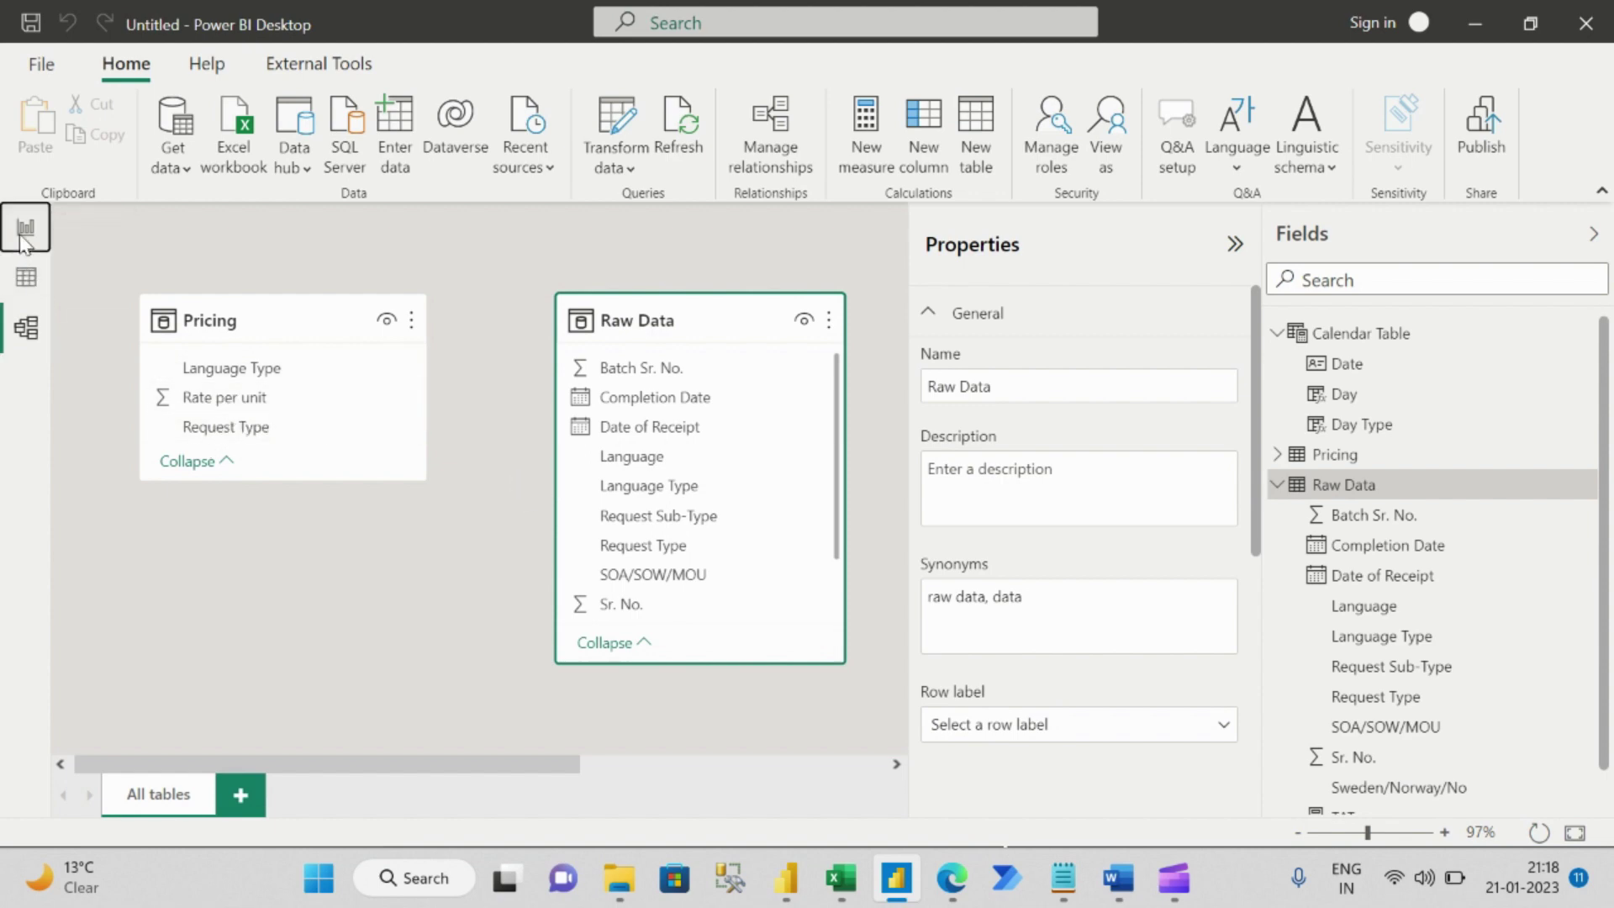
click(1062, 880)
drag(953, 613, 531, 562)
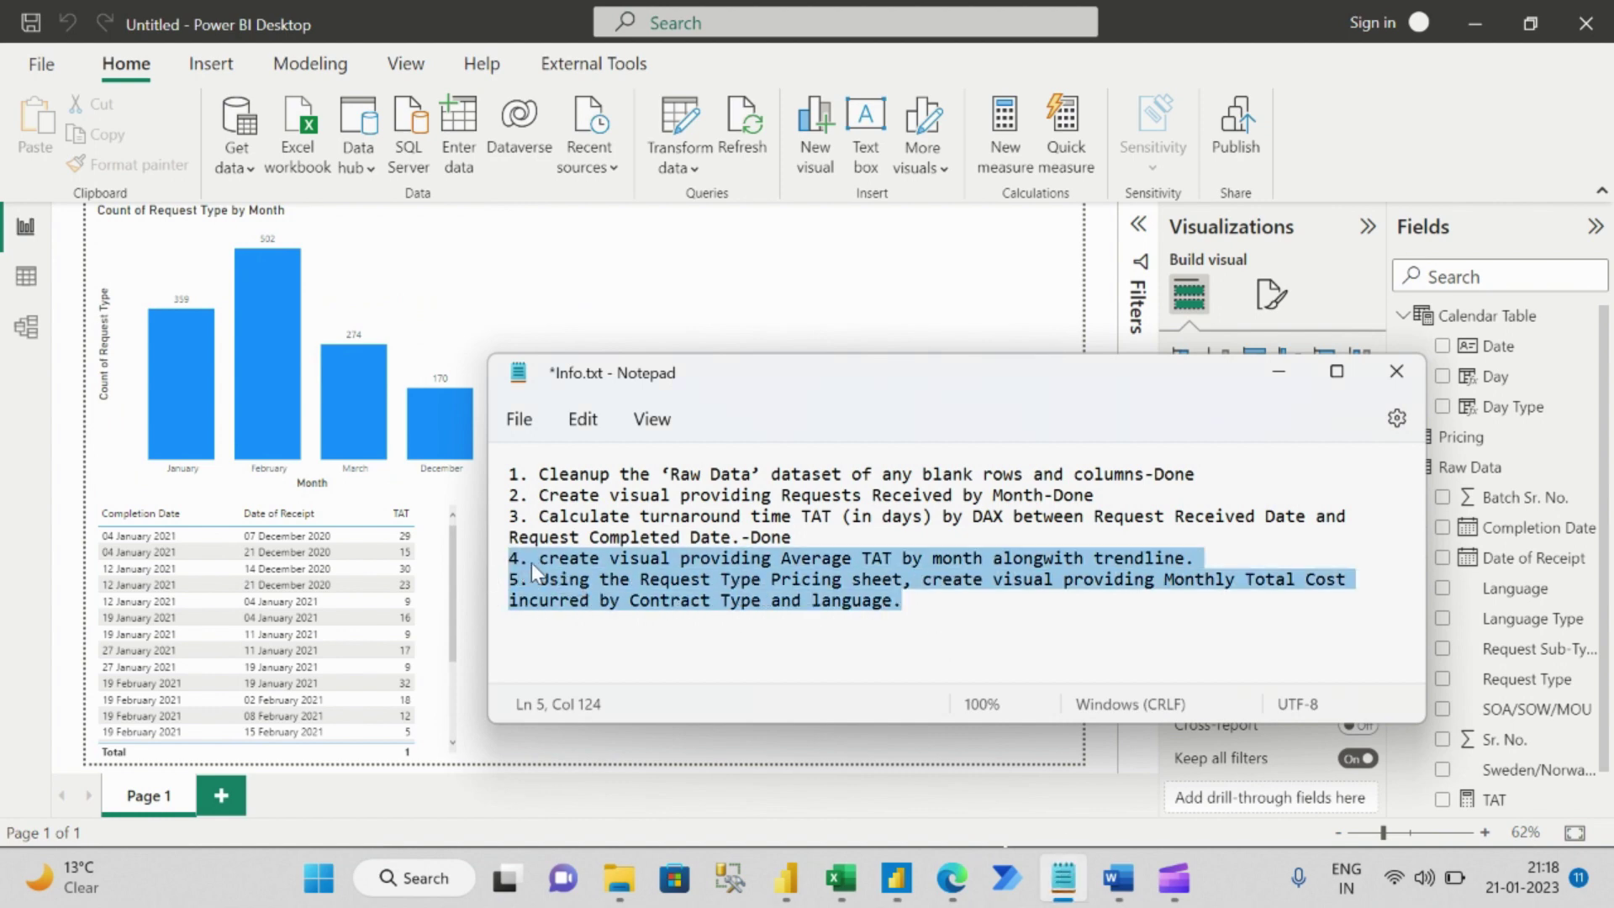
click(949, 606)
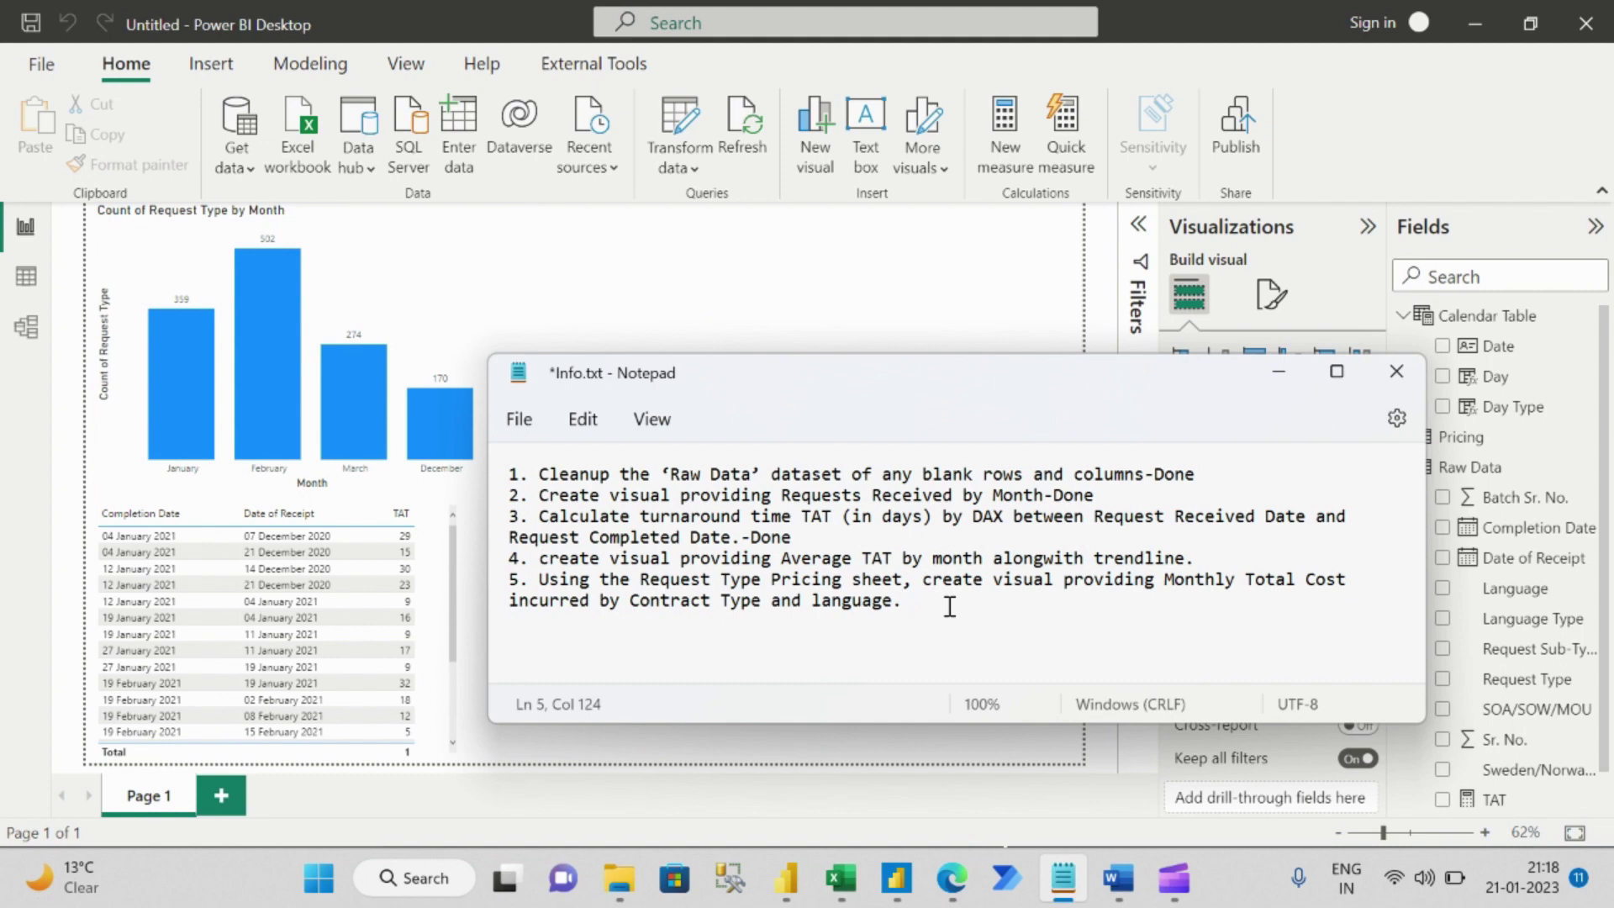